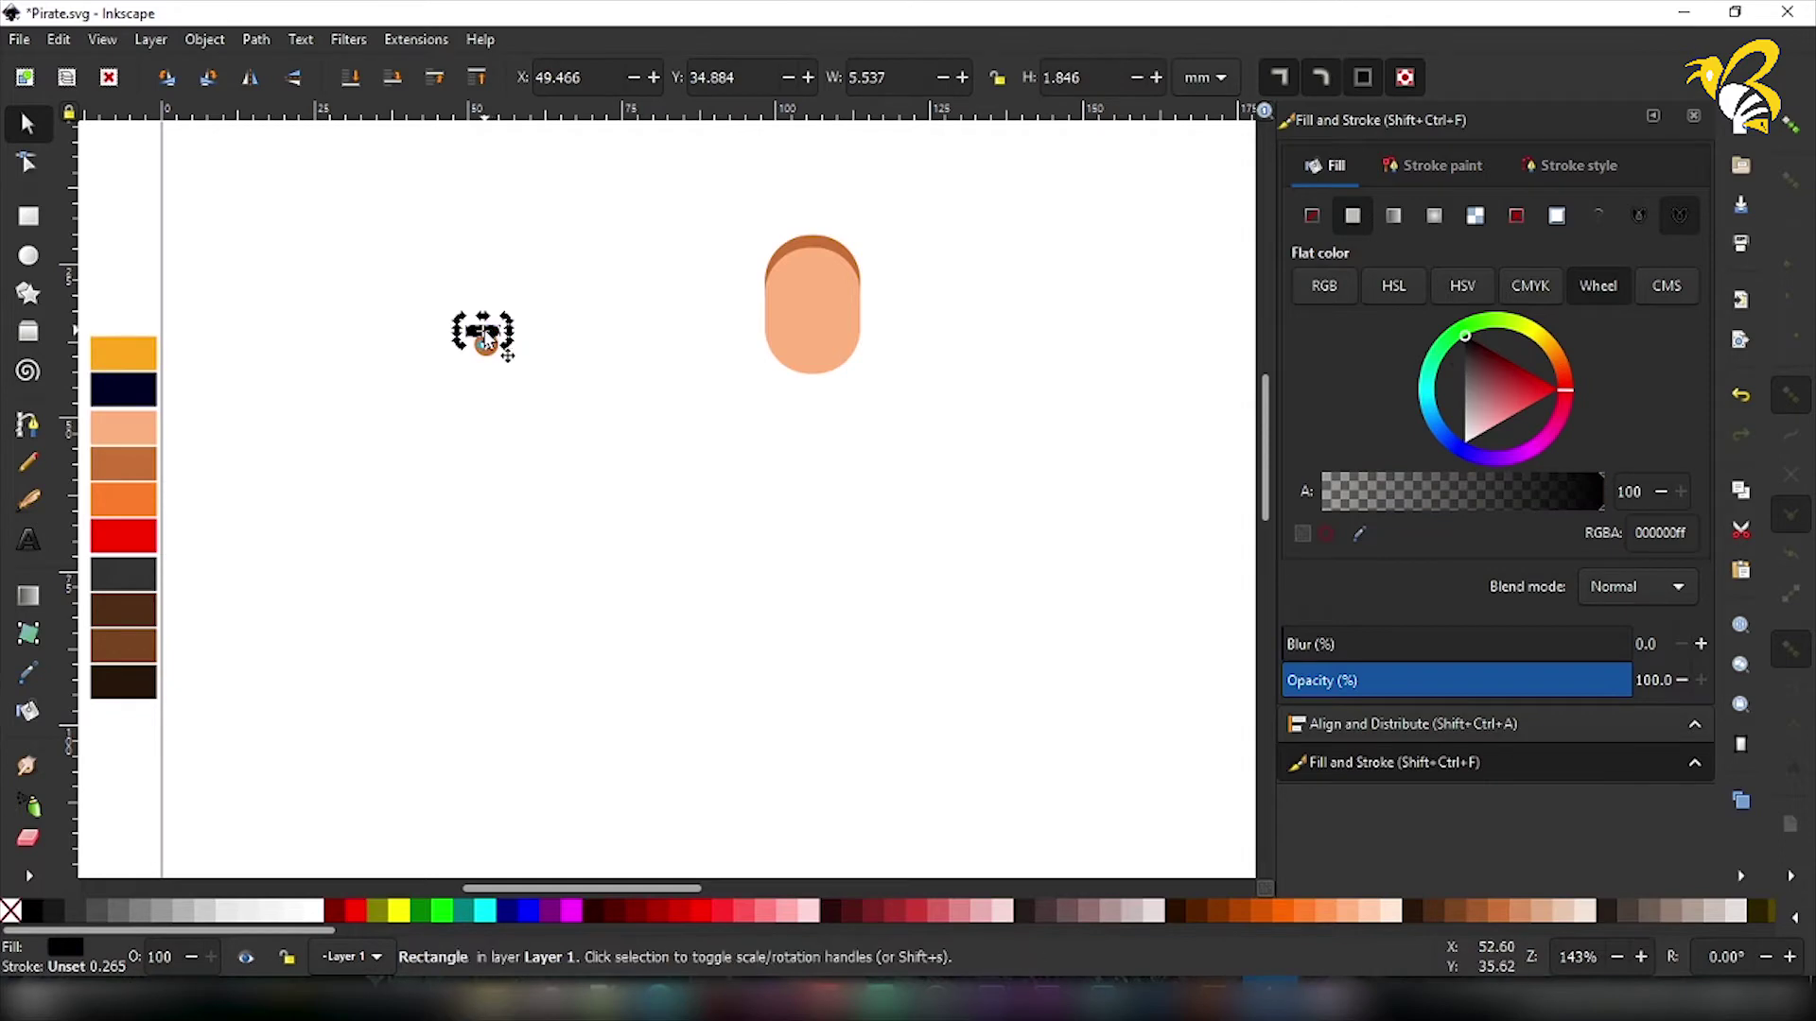
# Tilt the black eyebrow above the eye so that it slants down towards the nose.
pyautogui.click(529, 376)
pyautogui.moveTo(493, 347); pyautogui.dragTo(497, 352)
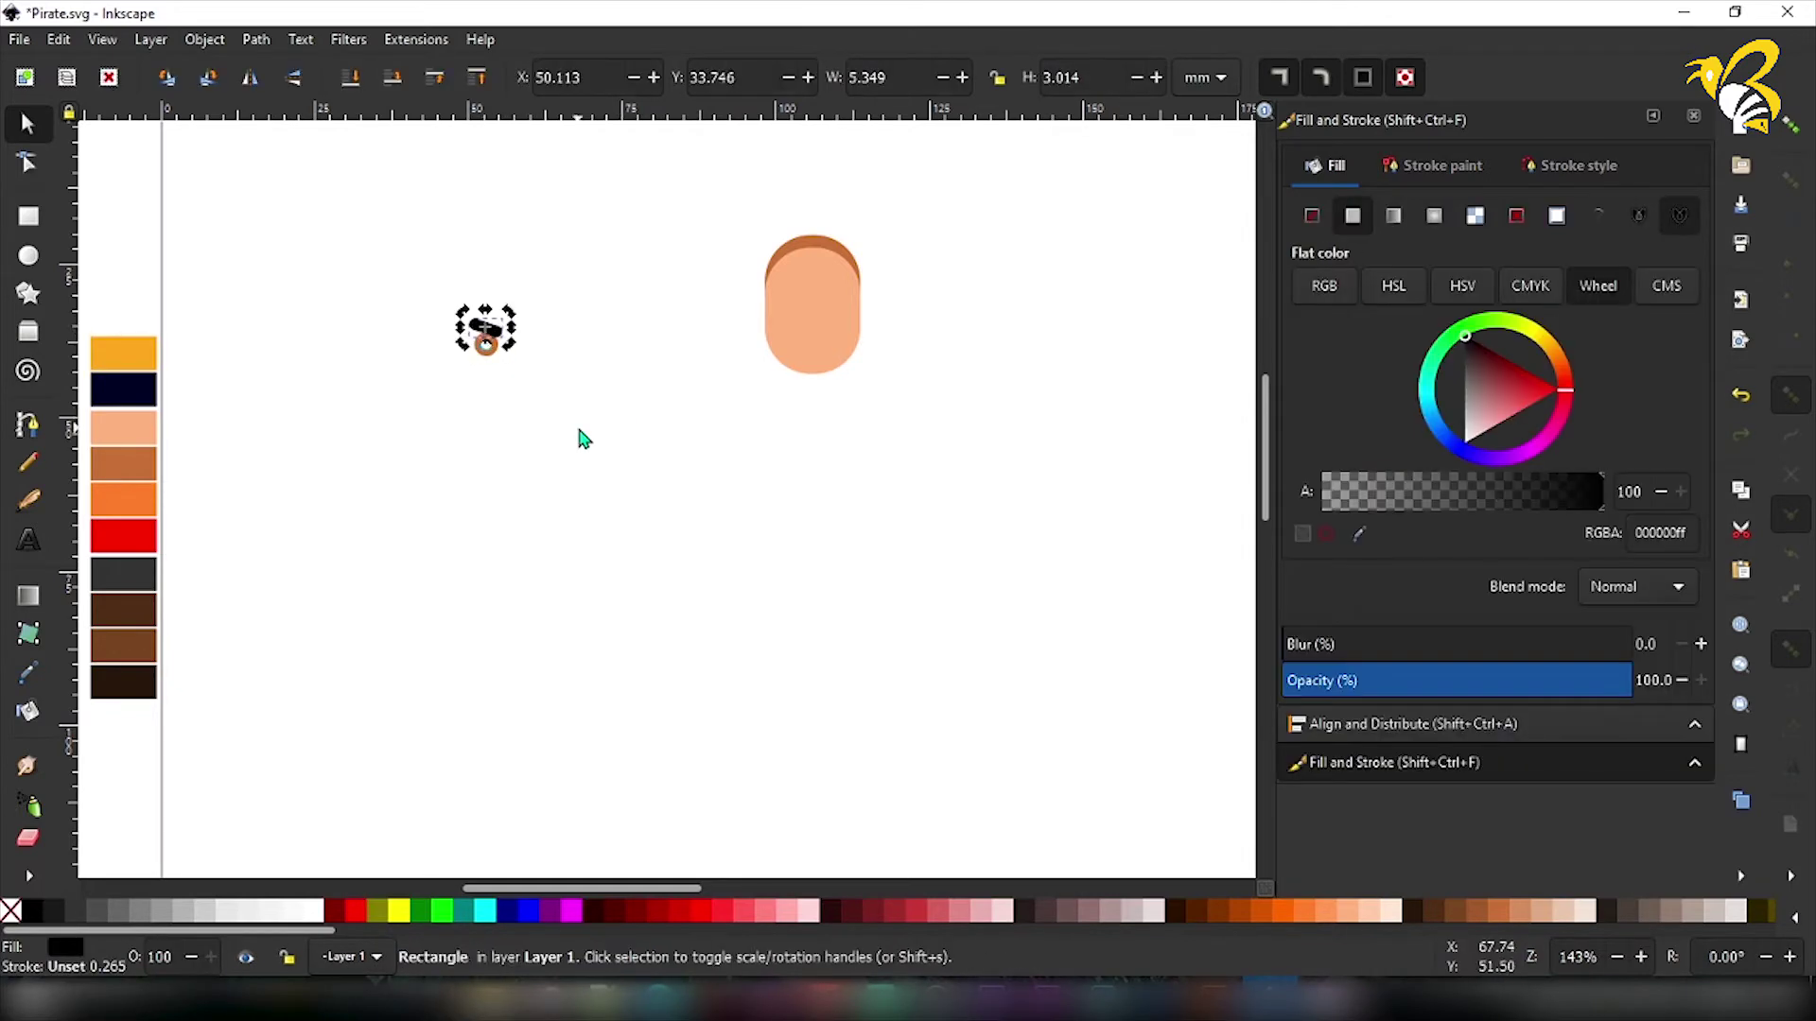
pyautogui.moveTo(581, 430); pyautogui.dragTo(436, 295)
pyautogui.click(547, 421)
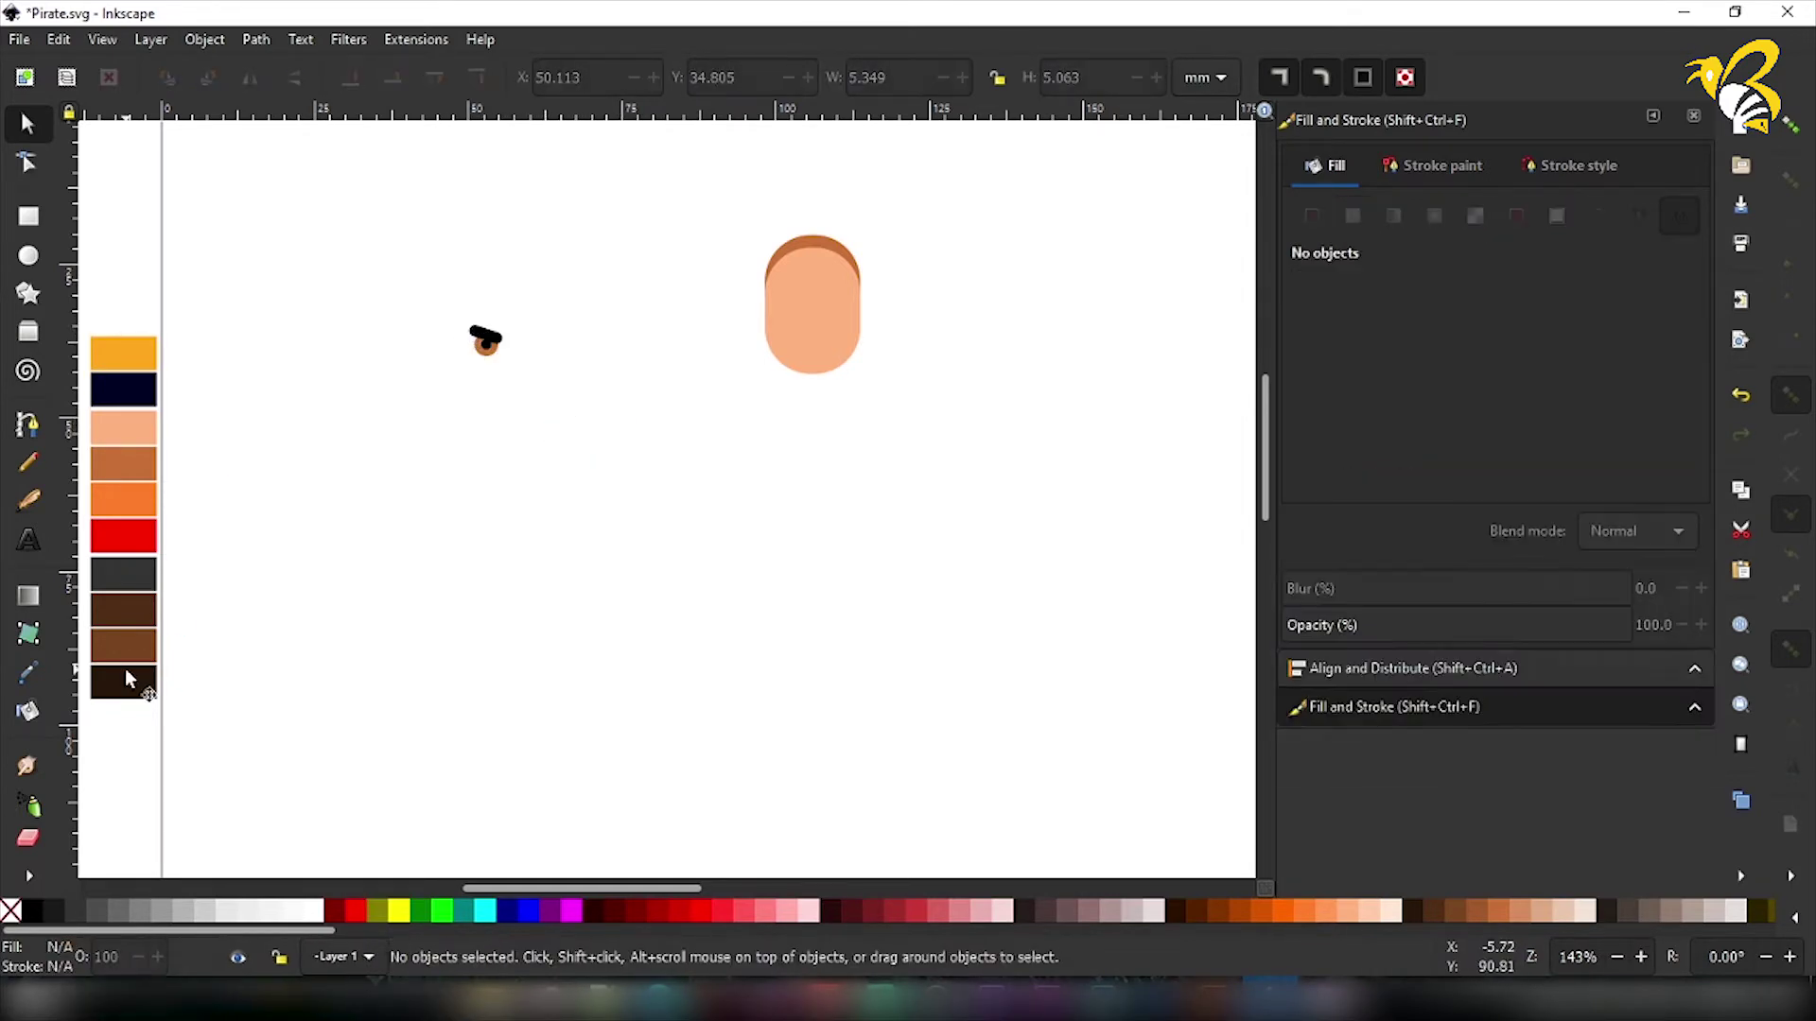
# Fill the brown outer circle of the eye with white.
pyautogui.click(485, 339)
pyautogui.click(28, 672)
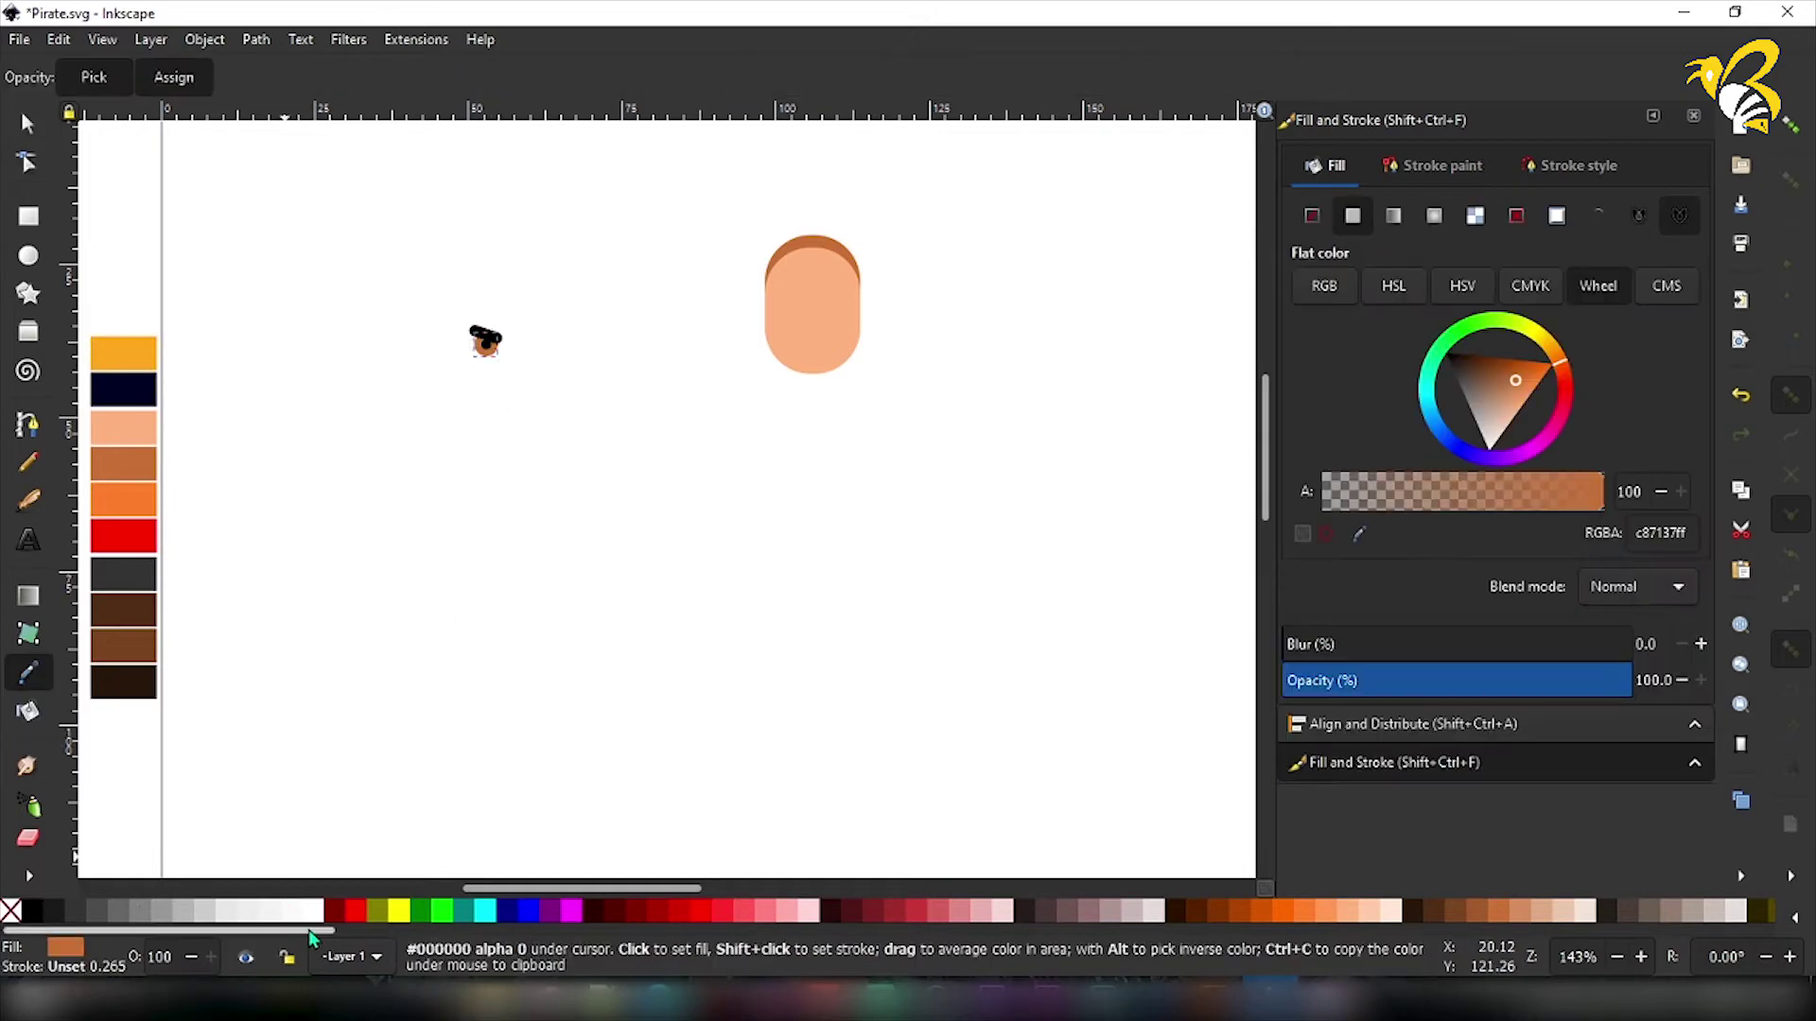
pyautogui.click(26, 128)
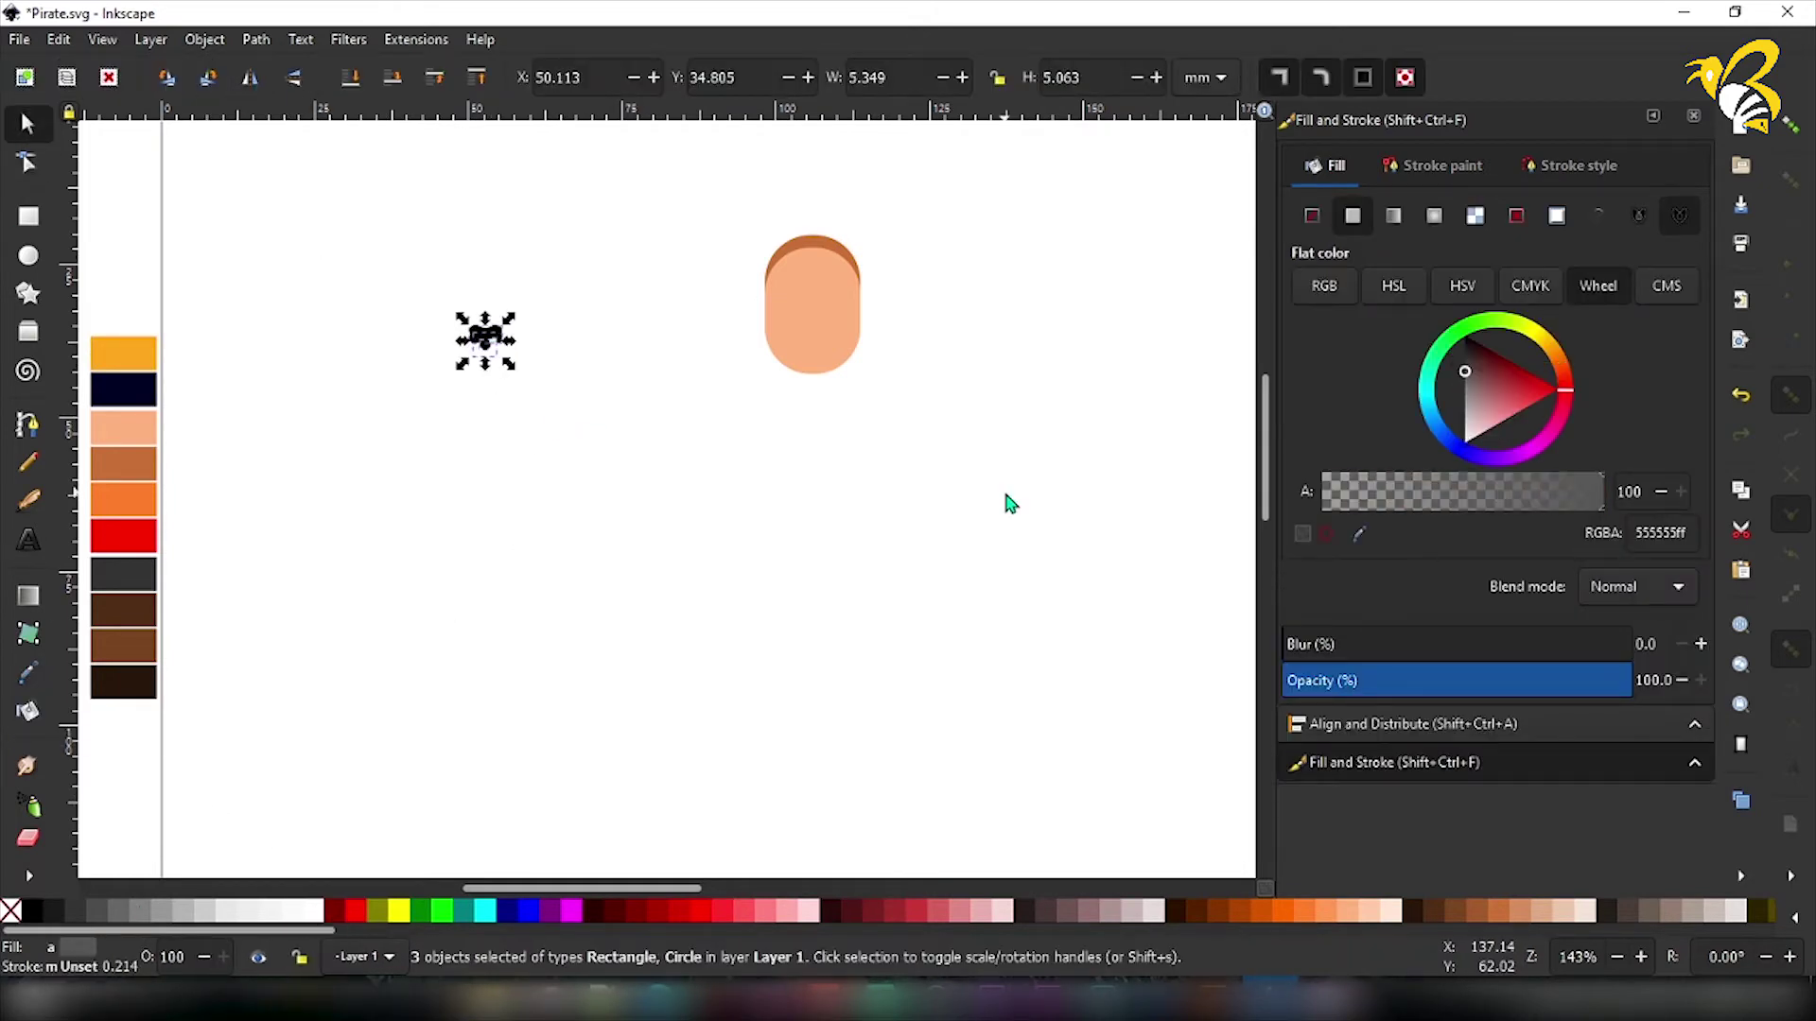
# Duplicate the eye with its eyebrow, mirror the copy horizontally and shift it right to form the second eye.
pyautogui.press('Right')
pyautogui.press('Right')
pyautogui.press('Right')
pyautogui.press('Right')
pyautogui.press('Right')
pyautogui.press('Right')
pyautogui.press('Right')
pyautogui.press('Right')
pyautogui.press('Right')
pyautogui.press('Right')
pyautogui.press('Right')
pyautogui.press('Right')
pyautogui.press('Right')
pyautogui.press('Right')
pyautogui.press('Right')
# Group the two eyes with their eyebrows and place the group on the face.
pyautogui.moveTo(413, 269); pyautogui.dragTo(591, 411)
pyautogui.hotkey('ctrl', 'g')
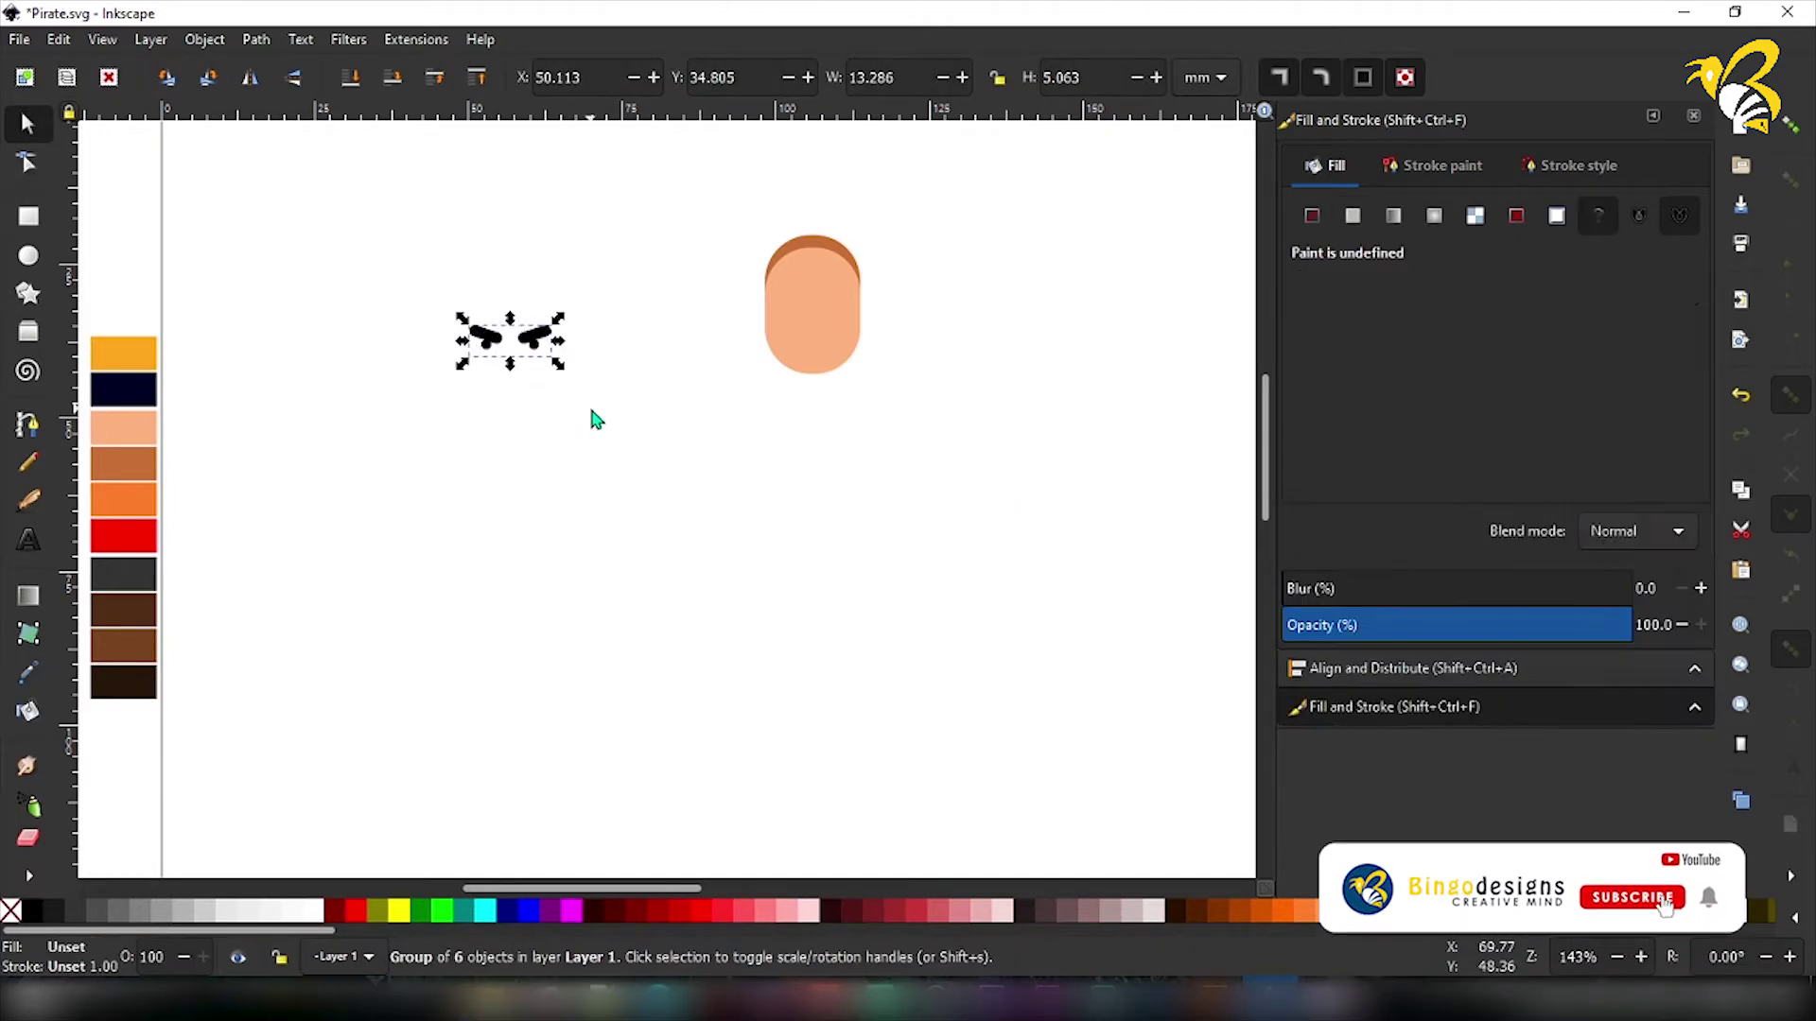
pyautogui.moveTo(550, 331); pyautogui.dragTo(854, 283)
# Group the two head shapes and enlarge the head to about 17.4 × 25.3 mm.
pyautogui.click(823, 258)
pyautogui.keyDown('shift'); pyautogui.click(819, 241); pyautogui.keyUp('shift')
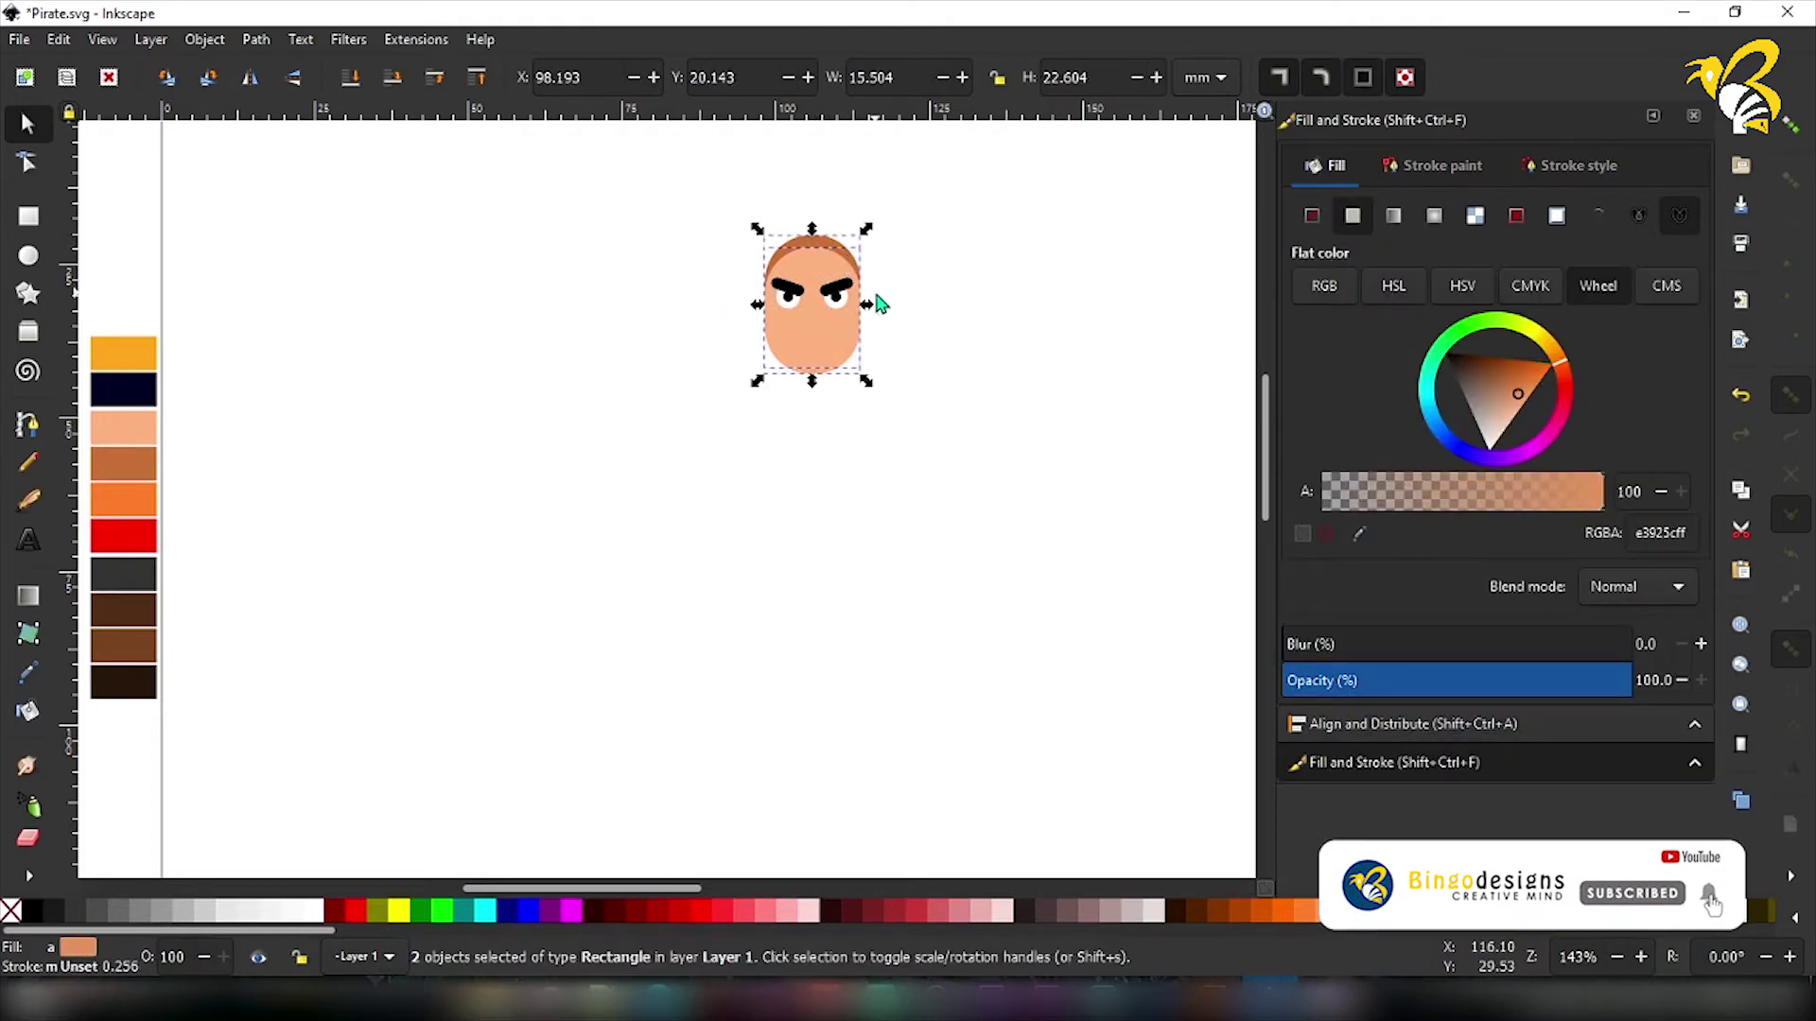
pyautogui.hotkey('ctrl', 'g')
pyautogui.moveTo(866, 381); pyautogui.dragTo(872, 390)
pyautogui.click(1031, 410)
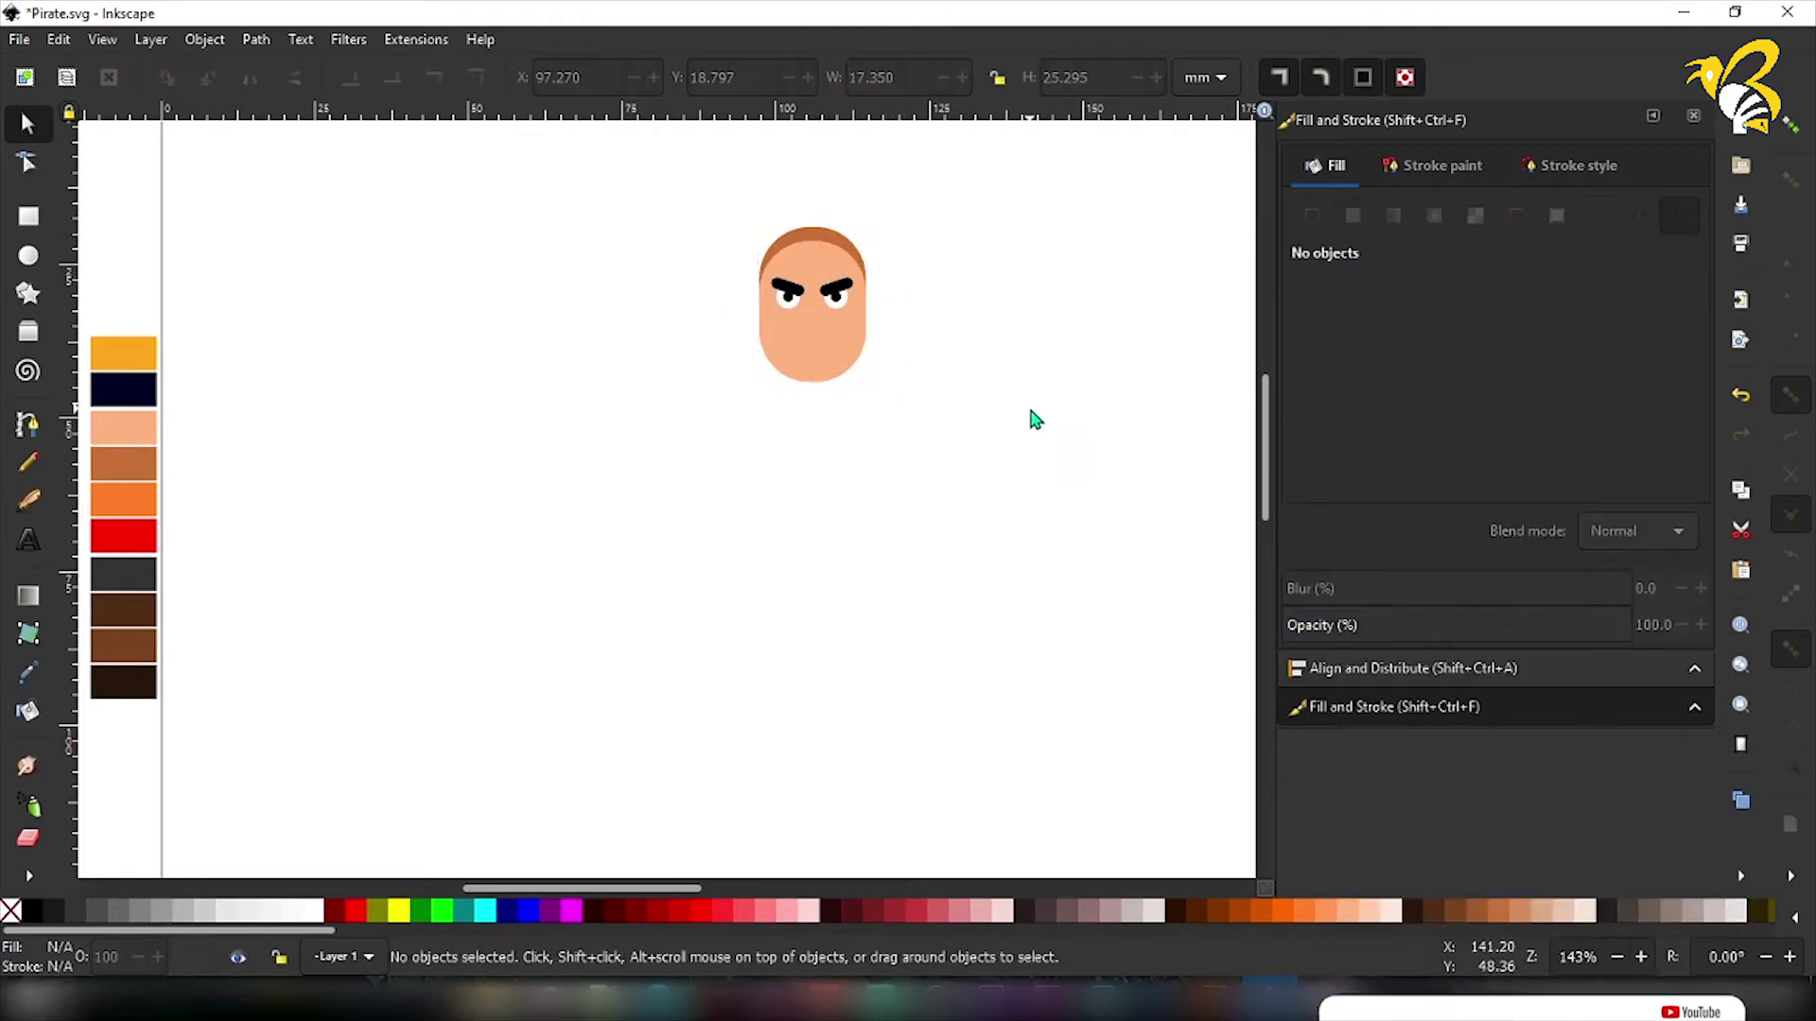
# Draw a rounded vertical nose about 2.4 × 5.5 mm between the eyes and fill it with the brown swatch colour.
pyautogui.click(28, 216)
pyautogui.moveTo(285, 301)
pyautogui.mouseDown()
pyautogui.moveTo(297, 445)
pyautogui.moveTo(304, 365)
pyautogui.moveTo(628, 337)
pyautogui.moveTo(612, 349)
pyautogui.moveTo(828, 362)
pyautogui.moveTo(829, 329)
pyautogui.mouseUp()
pyautogui.click(28, 124)
pyautogui.click(29, 673)
pyautogui.click(124, 464)
pyautogui.click(28, 124)
pyautogui.click(891, 417)
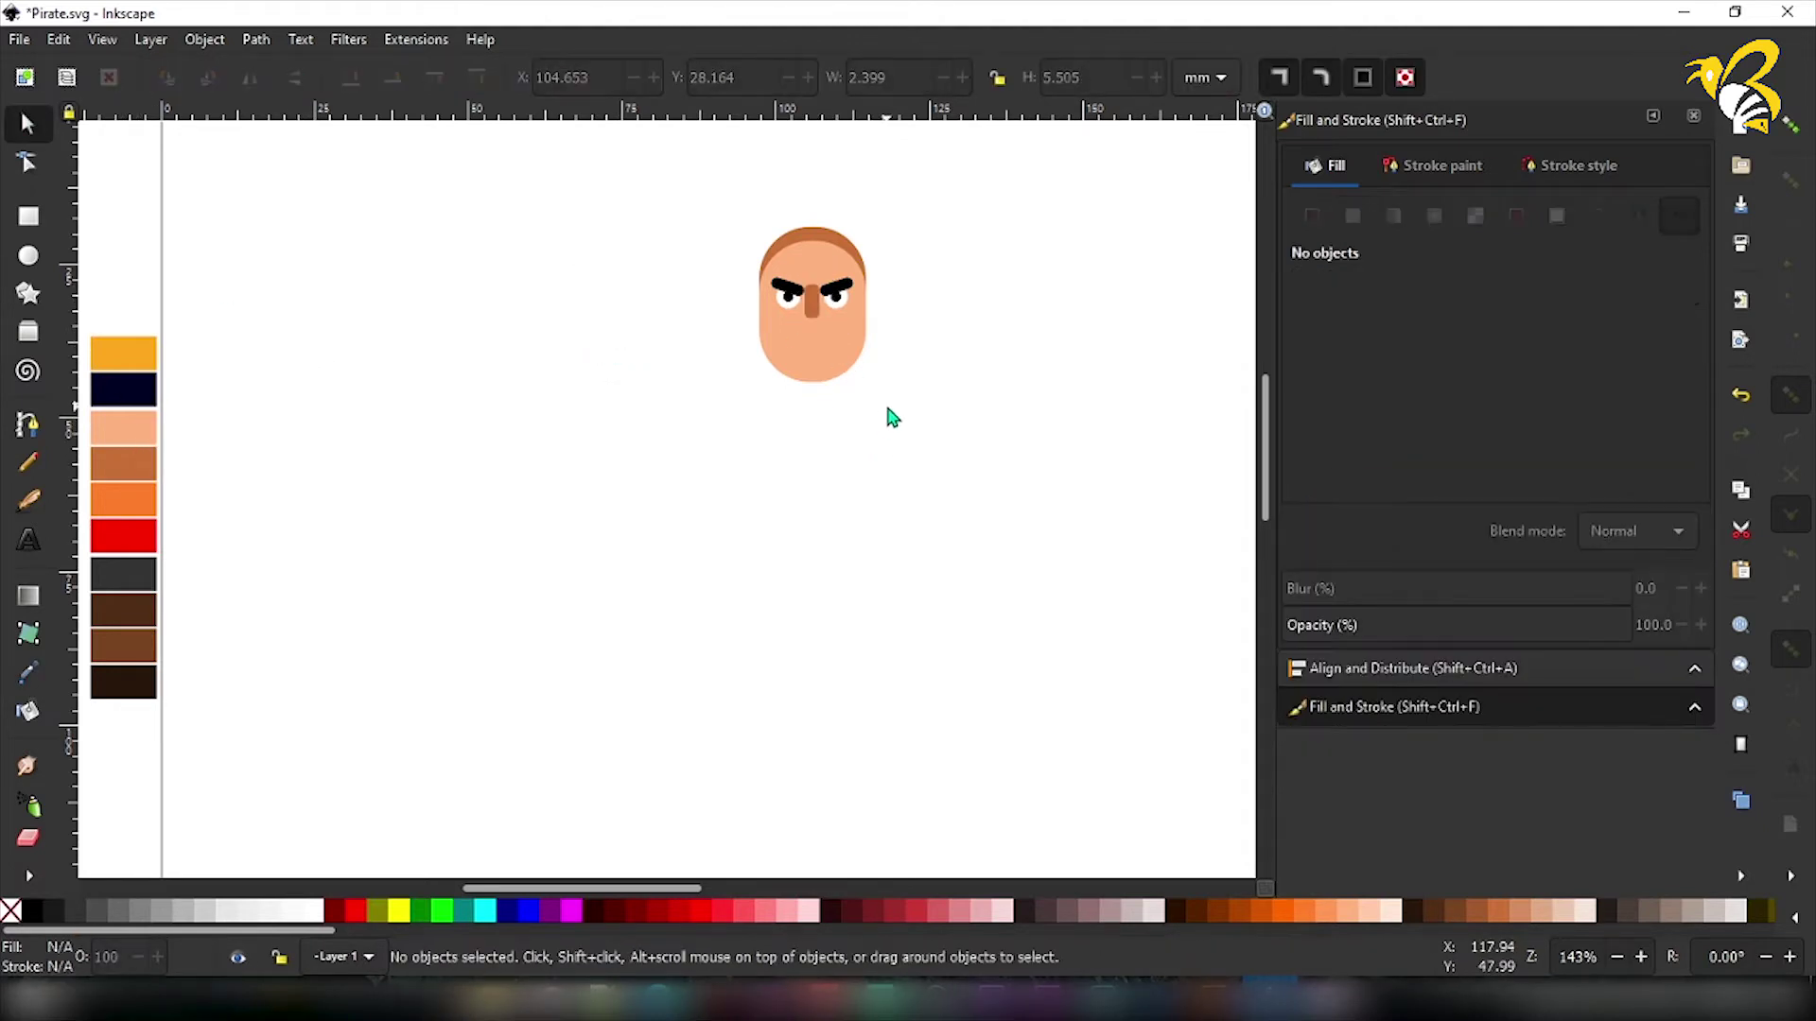
# Draw a flat rectangle for the moustache on the empty canvas beside the head and convert it to a path.
pyautogui.click(29, 215)
pyautogui.moveTo(239, 288); pyautogui.dragTo(367, 324)
pyautogui.press('n')
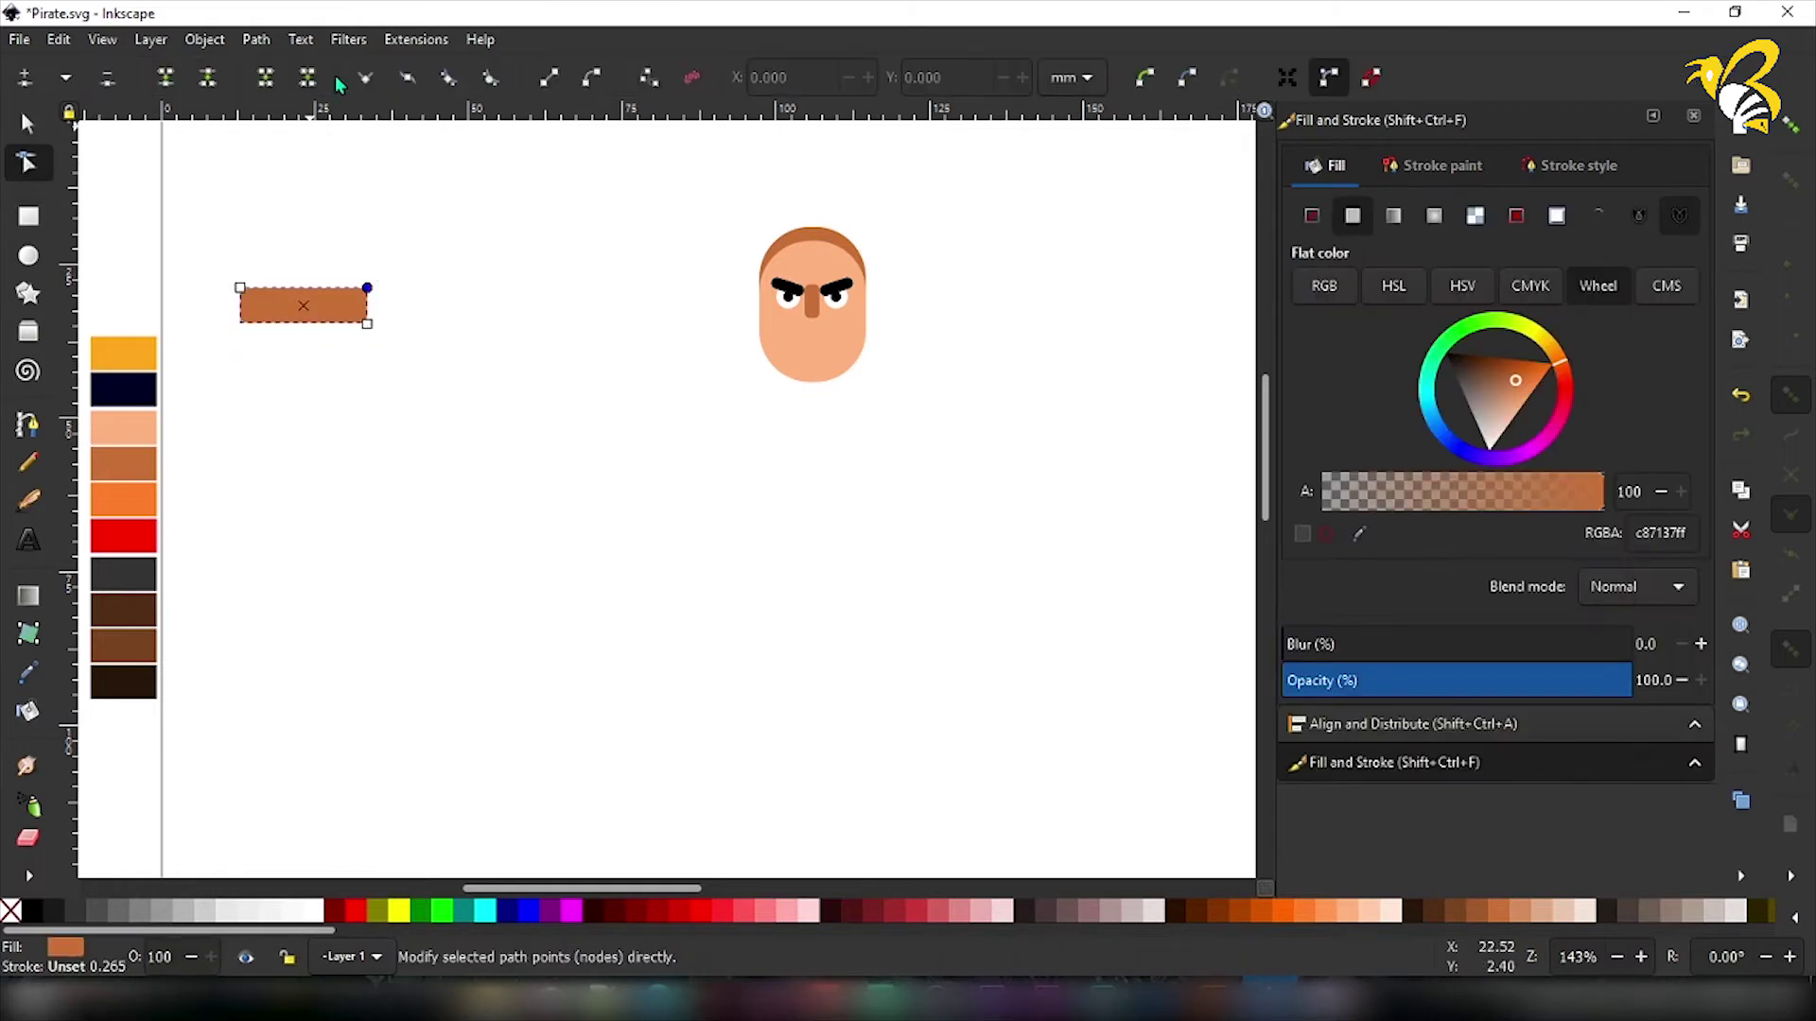
pyautogui.click(295, 41)
pyautogui.click(284, 66)
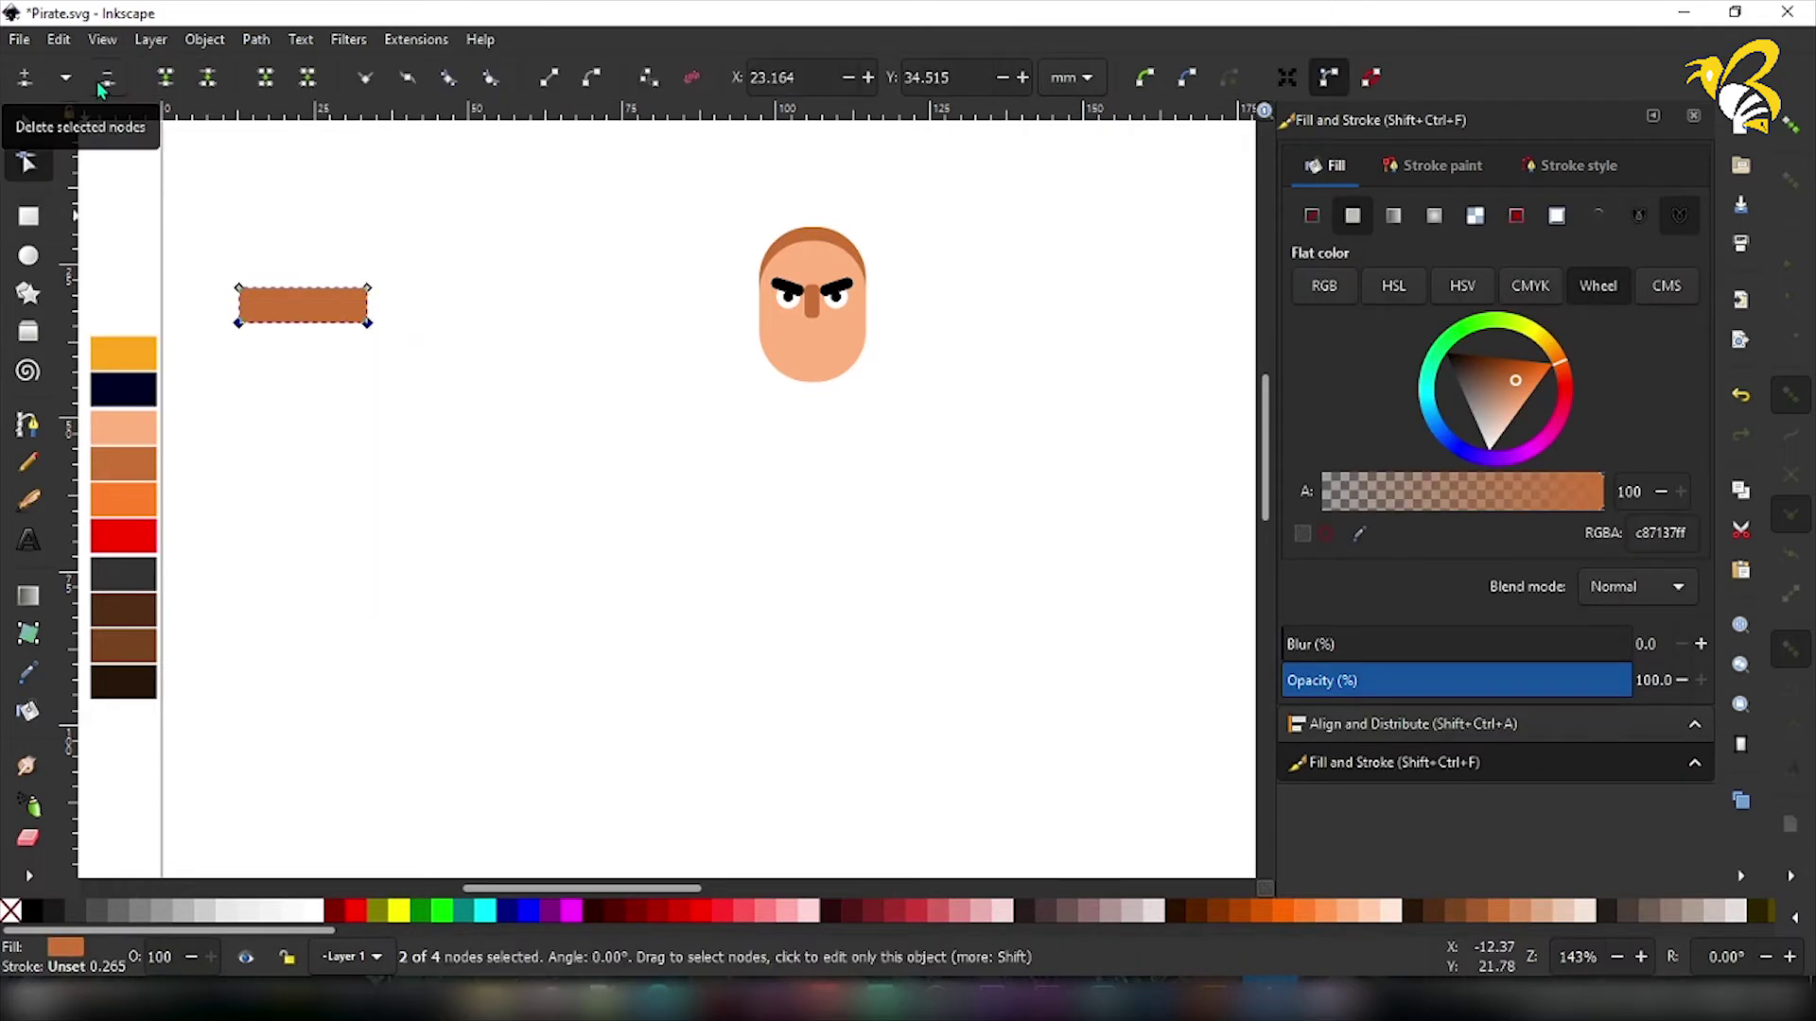
# Add a middle node on the rectangle's lower edge, delete its lower corner nodes and curve the bottom into a bowl shape.
pyautogui.click(24, 78)
pyautogui.moveTo(220, 302); pyautogui.dragTo(376, 288)
pyautogui.press('Delete')
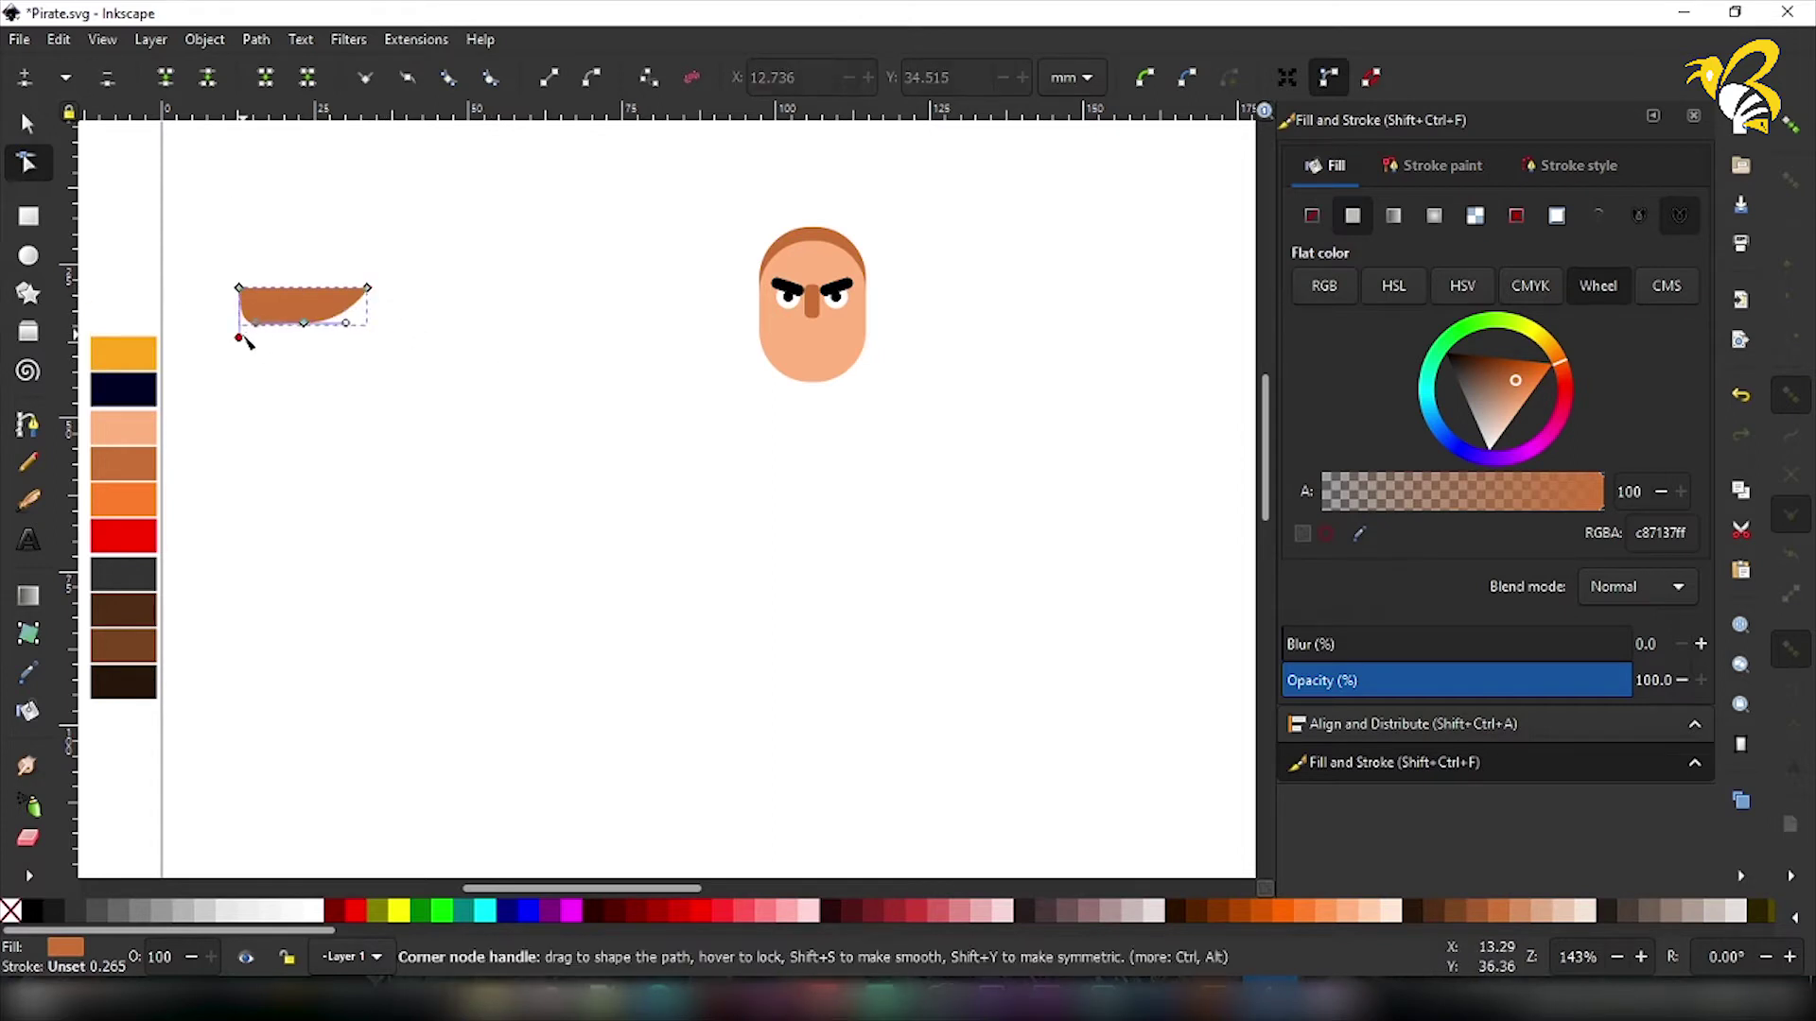
pyautogui.moveTo(239, 338); pyautogui.dragTo(239, 288)
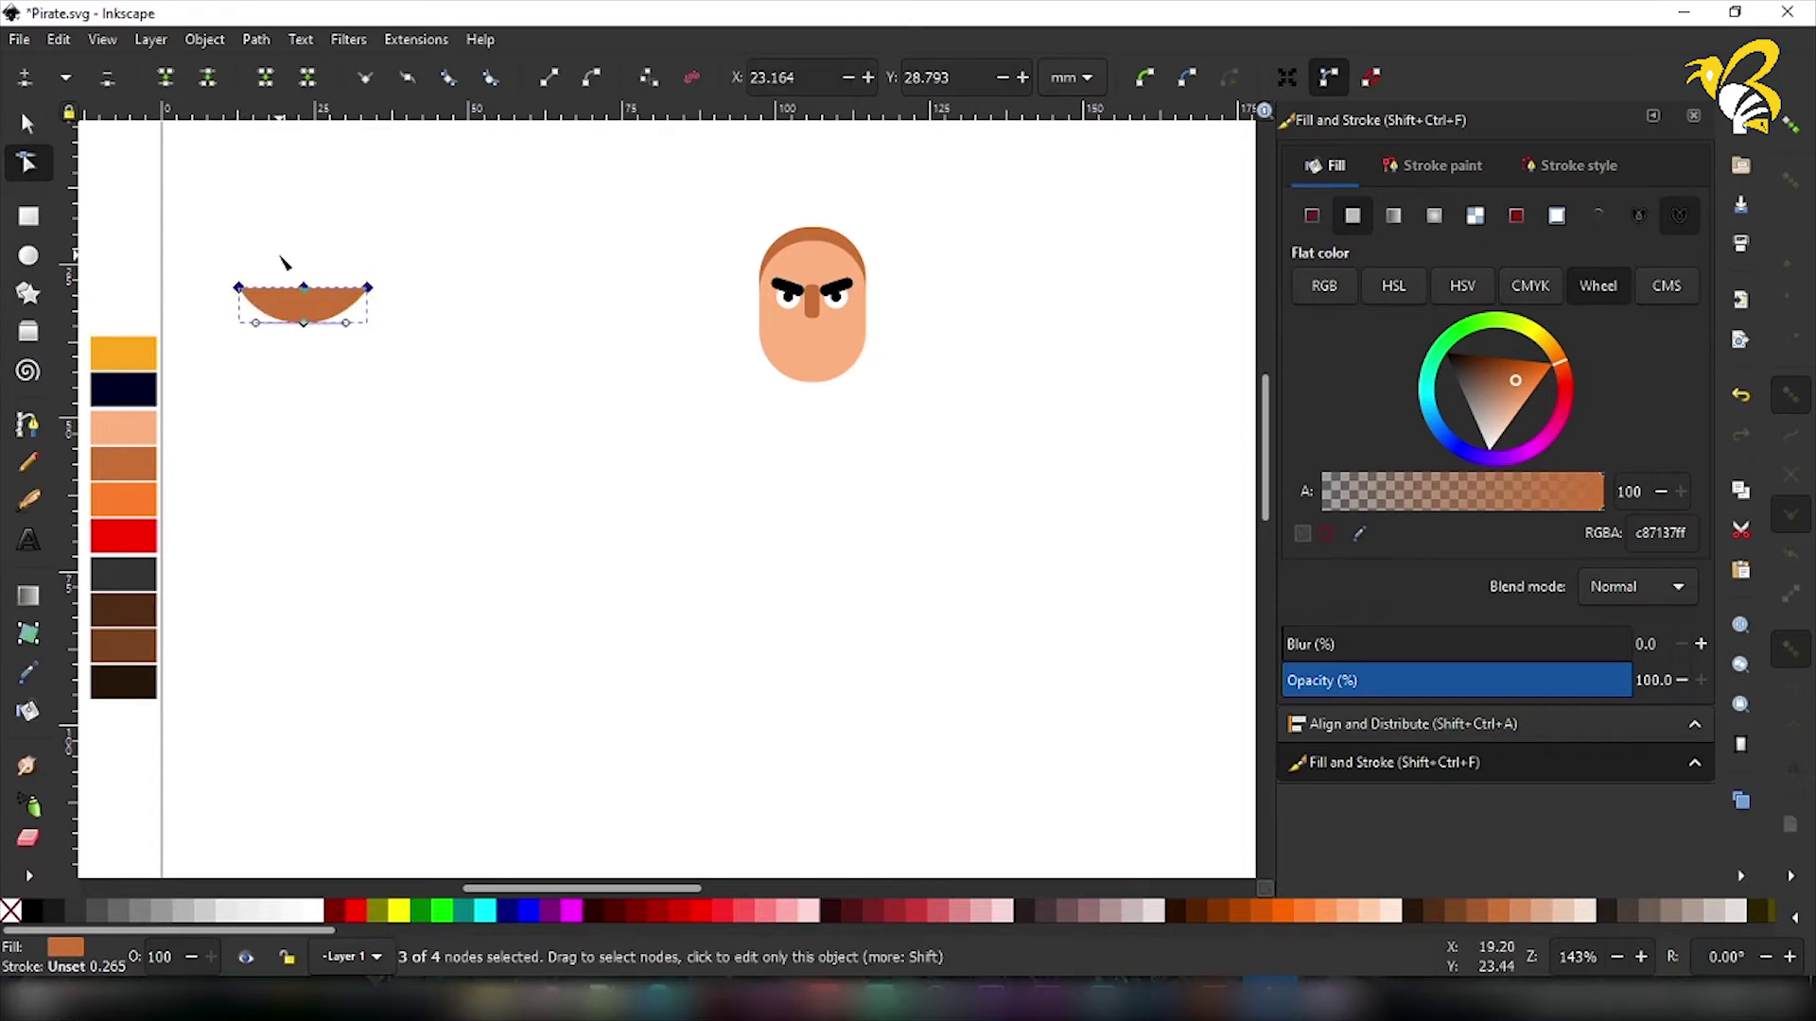
# Fill the crescent-shaped moustache with black and place it under the nose at about 19.5 × 5.4 mm.
pyautogui.click(30, 913)
pyautogui.click(26, 127)
pyautogui.moveTo(333, 312)
pyautogui.mouseDown()
pyautogui.moveTo(842, 338)
pyautogui.moveTo(886, 307)
pyautogui.mouseUp()
pyautogui.click(916, 390)
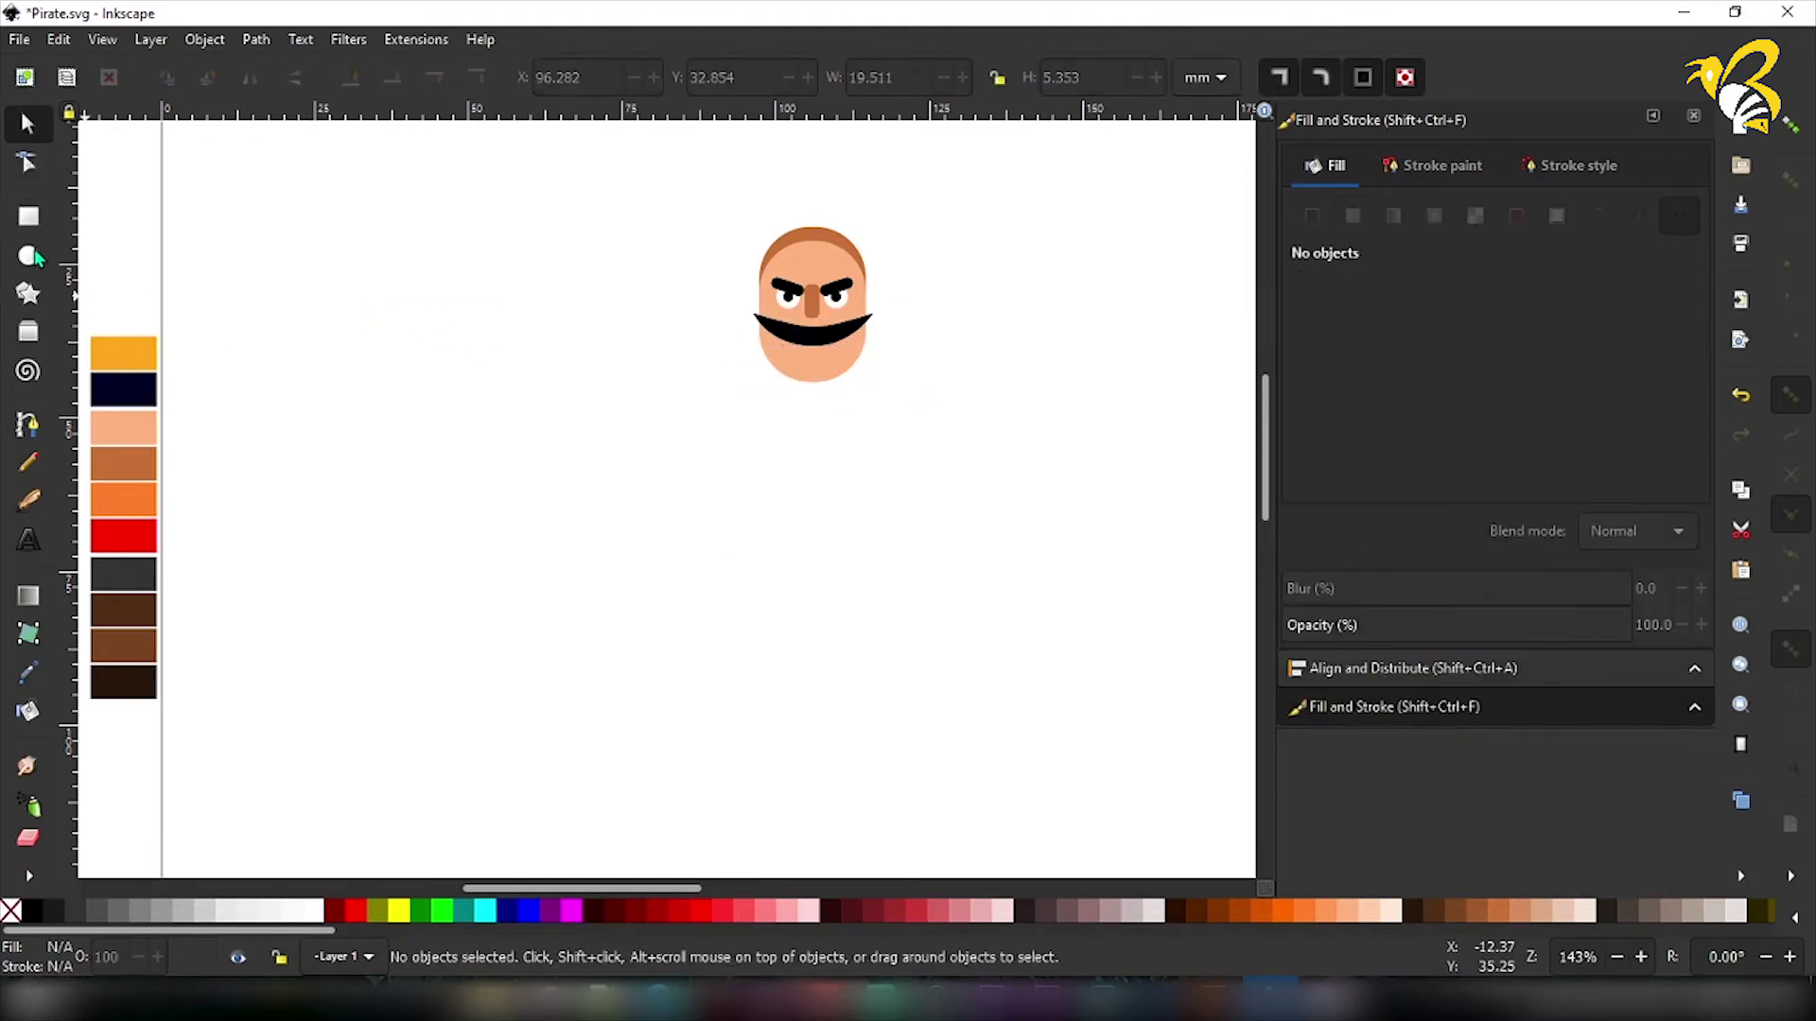
# Draw a black rectangle for the beard beside the head and fully round its corners.
pyautogui.click(28, 218)
pyautogui.moveTo(285, 301); pyautogui.dragTo(436, 392)
pyautogui.press('n')
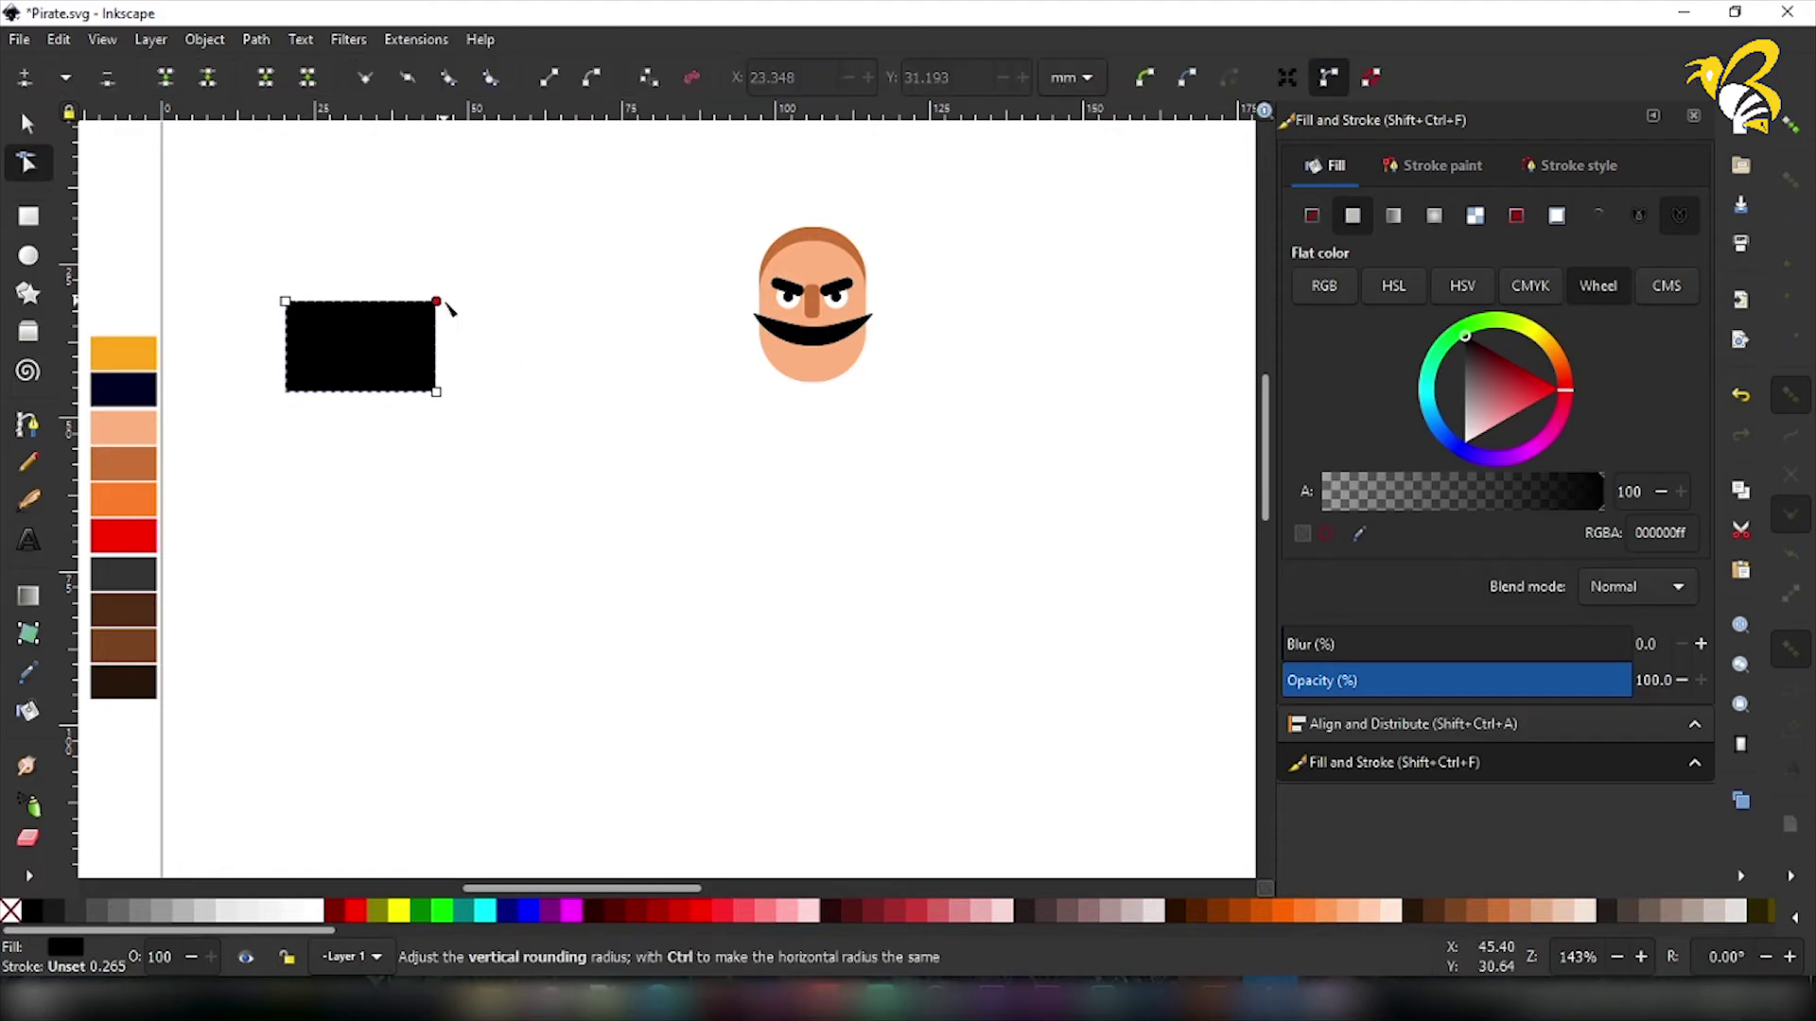
pyautogui.moveTo(438, 302); pyautogui.dragTo(439, 347)
# Resize the rounded beard shape and place it over the chin below the moustache.
pyautogui.click(27, 124)
pyautogui.moveTo(361, 402); pyautogui.dragTo(361, 435)
pyautogui.moveTo(392, 340); pyautogui.dragTo(842, 376)
pyautogui.moveTo(897, 468); pyautogui.dragTo(885, 456)
pyautogui.moveTo(842, 410); pyautogui.dragTo(840, 388)
# Fine-tune the vertical position of the moustache above the beard.
pyautogui.click(865, 315)
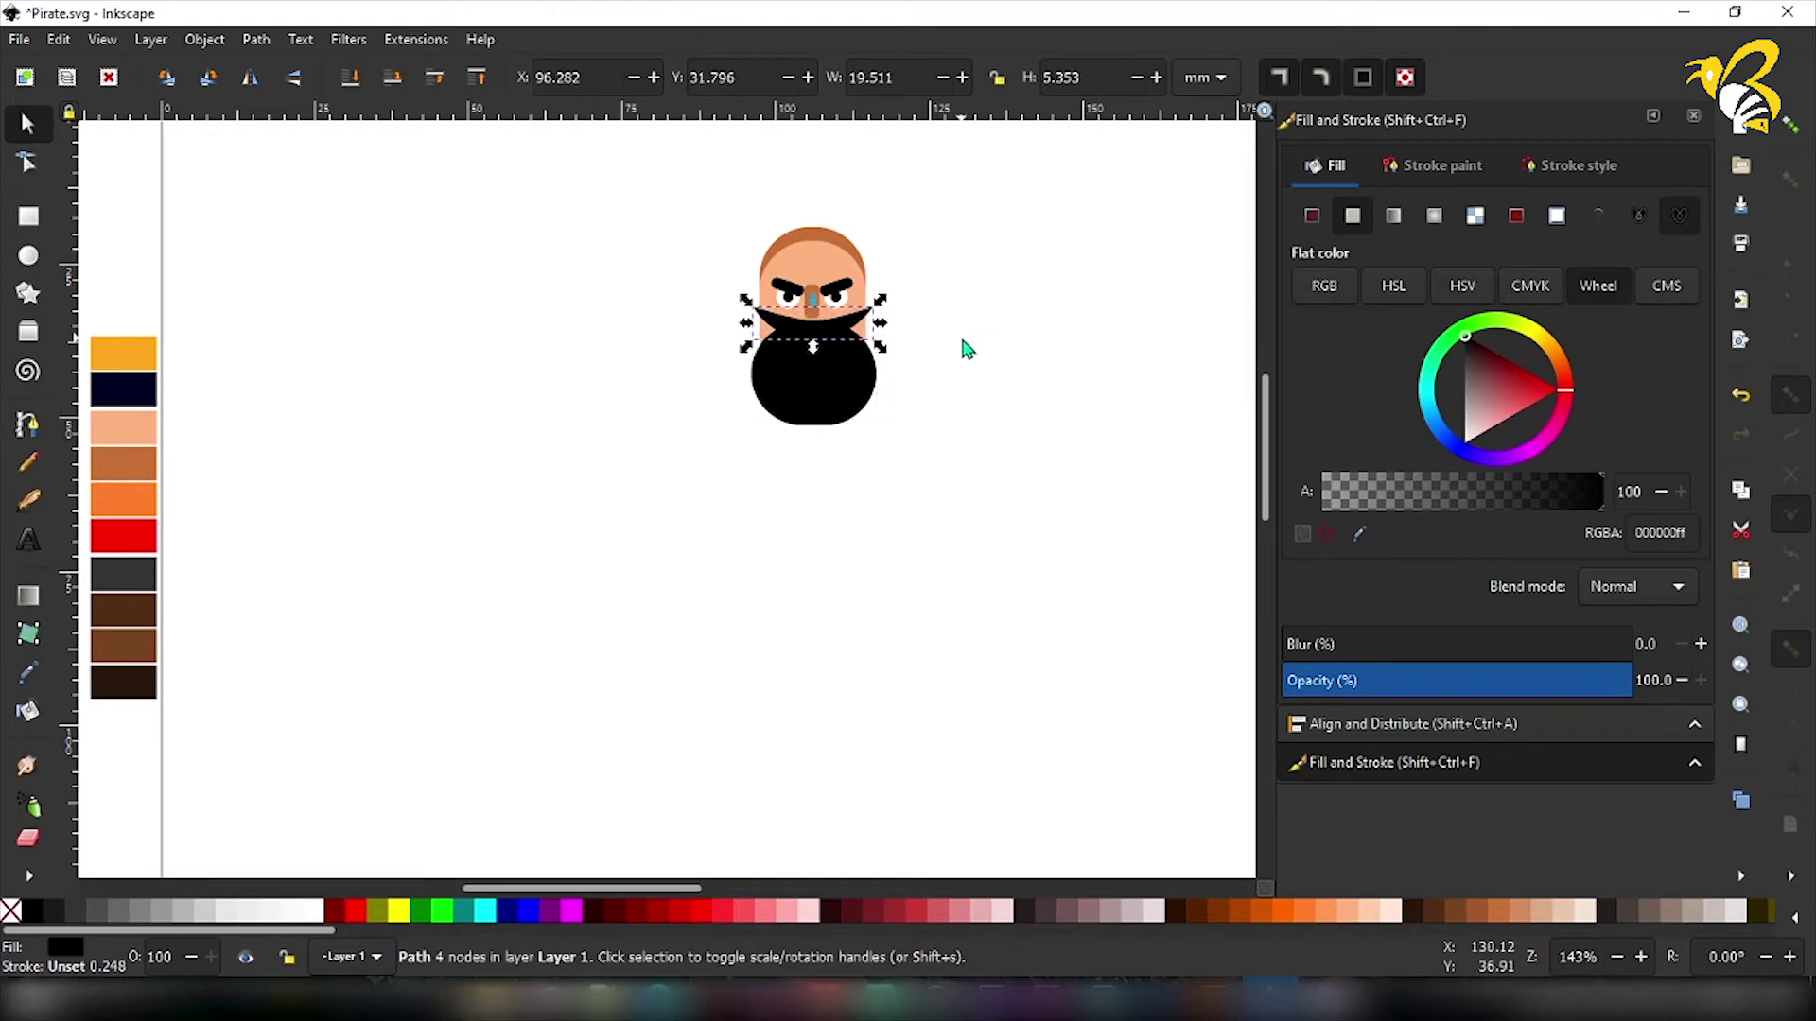
pyautogui.press('Up')
pyautogui.click(963, 344)
pyautogui.click(865, 313)
pyautogui.press('Down')
pyautogui.click(945, 340)
# Draw a small rounded rectangle for the mouth, convert it to a path and move its nodes into an irregular shape.
pyautogui.click(28, 217)
pyautogui.moveTo(251, 326)
pyautogui.mouseDown()
pyautogui.moveTo(306, 357)
pyautogui.moveTo(303, 376)
pyautogui.mouseUp()
pyautogui.click(27, 172)
pyautogui.click(256, 40)
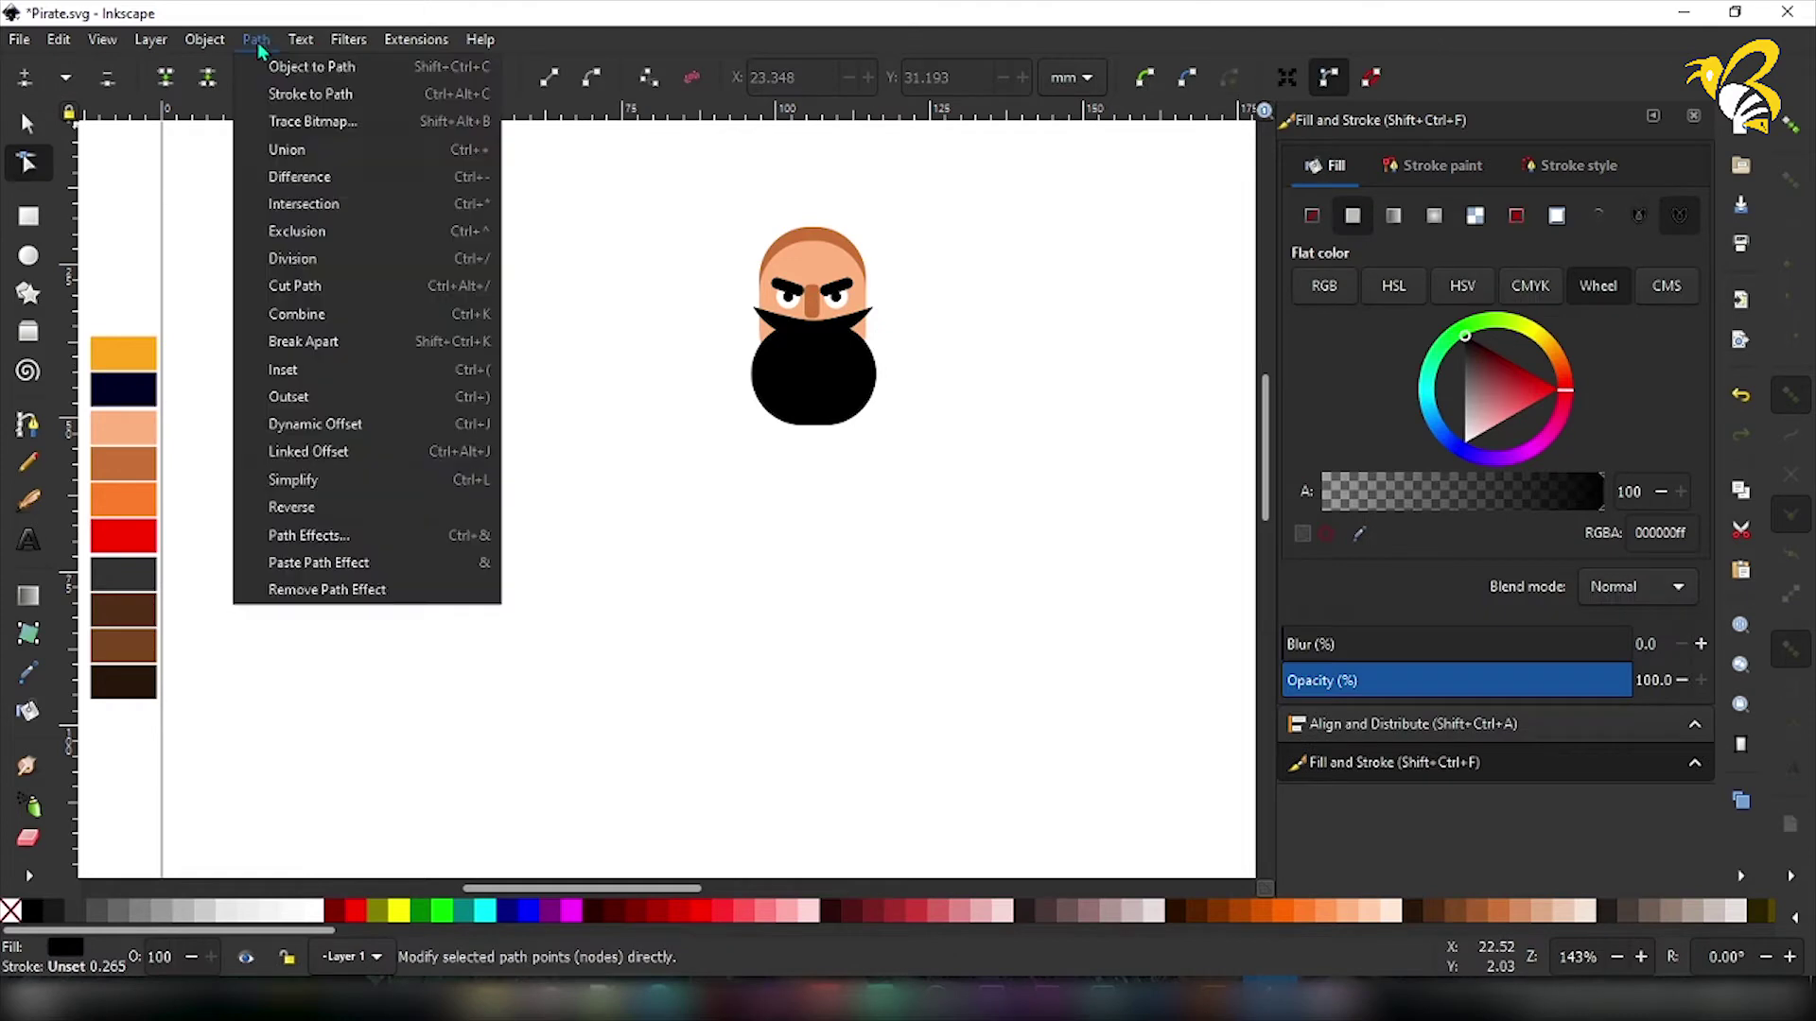
pyautogui.click(308, 65)
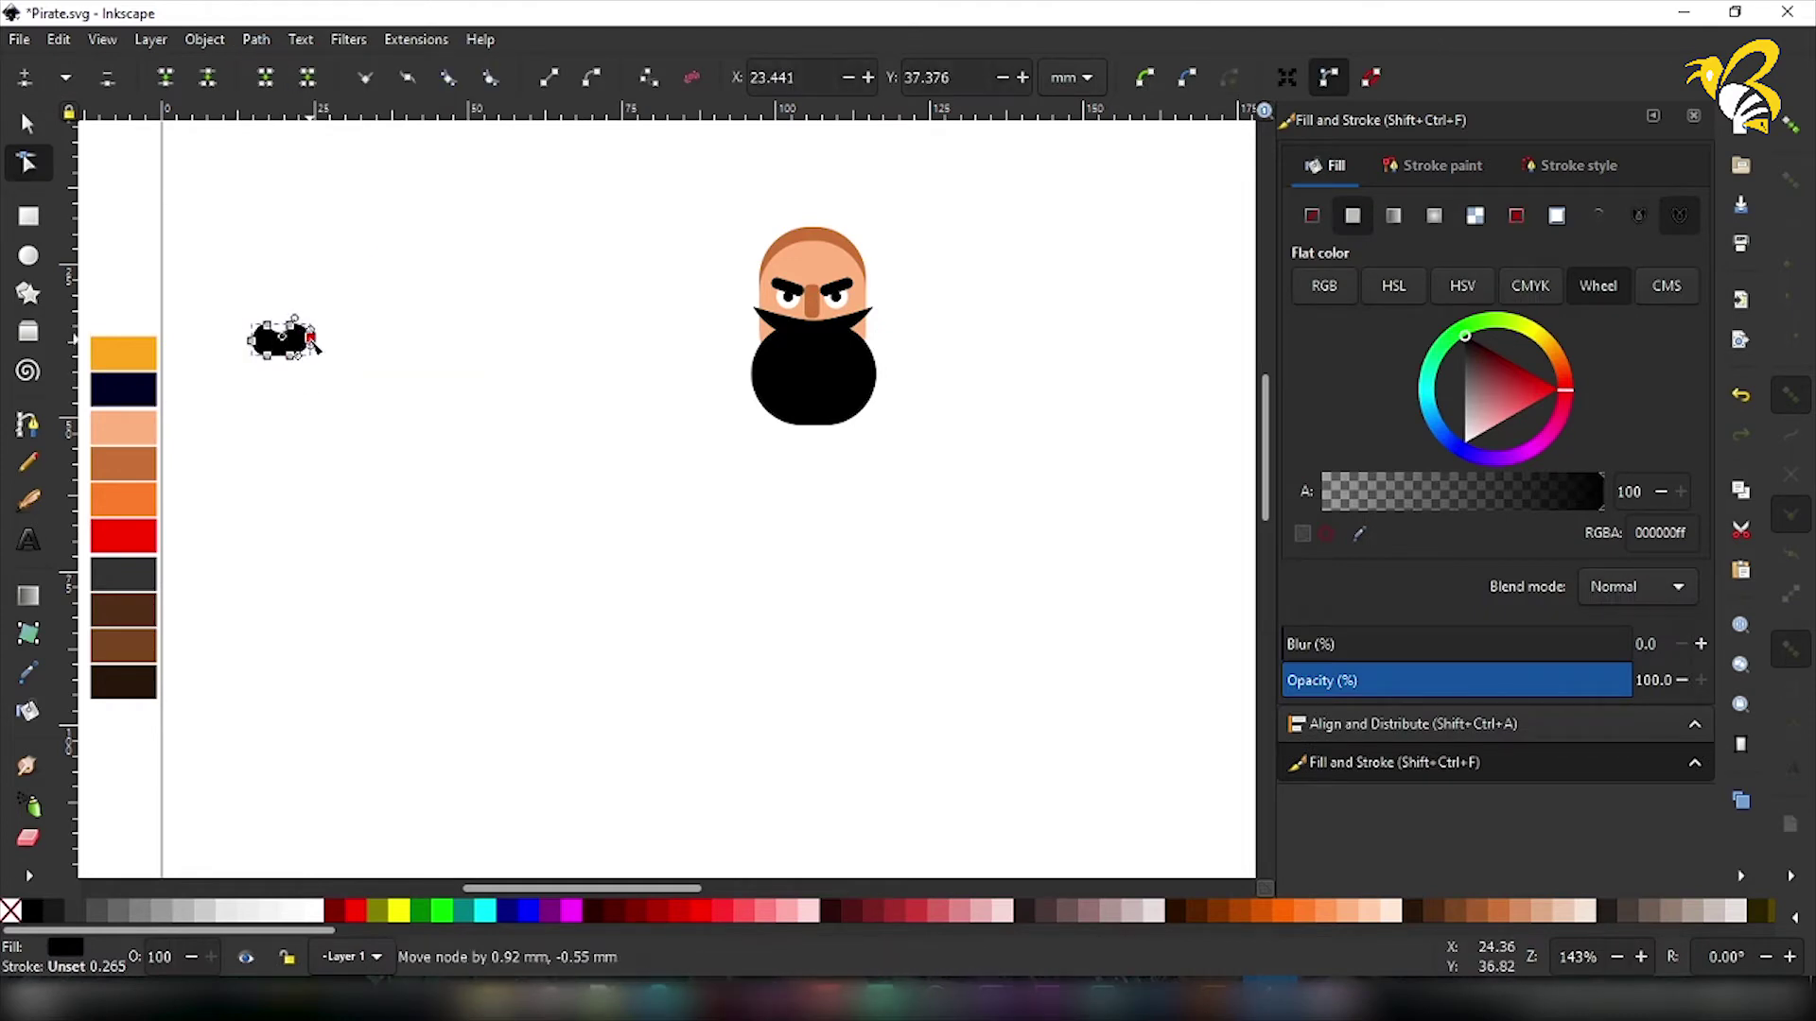
pyautogui.click(391, 365)
# Fill the irregular mouth shape with white and place it on the upper part of the beard.
pyautogui.click(26, 124)
pyautogui.click(296, 345)
pyautogui.click(310, 911)
pyautogui.moveTo(296, 341); pyautogui.dragTo(819, 356)
pyautogui.moveTo(824, 356); pyautogui.dragTo(826, 345)
pyautogui.click(970, 558)
# Draw a rectangle about 28.6 × 11.1 mm beside the head and fill it with the light skin swatch colour.
pyautogui.click(23, 217)
pyautogui.moveTo(316, 342); pyautogui.dragTo(490, 409)
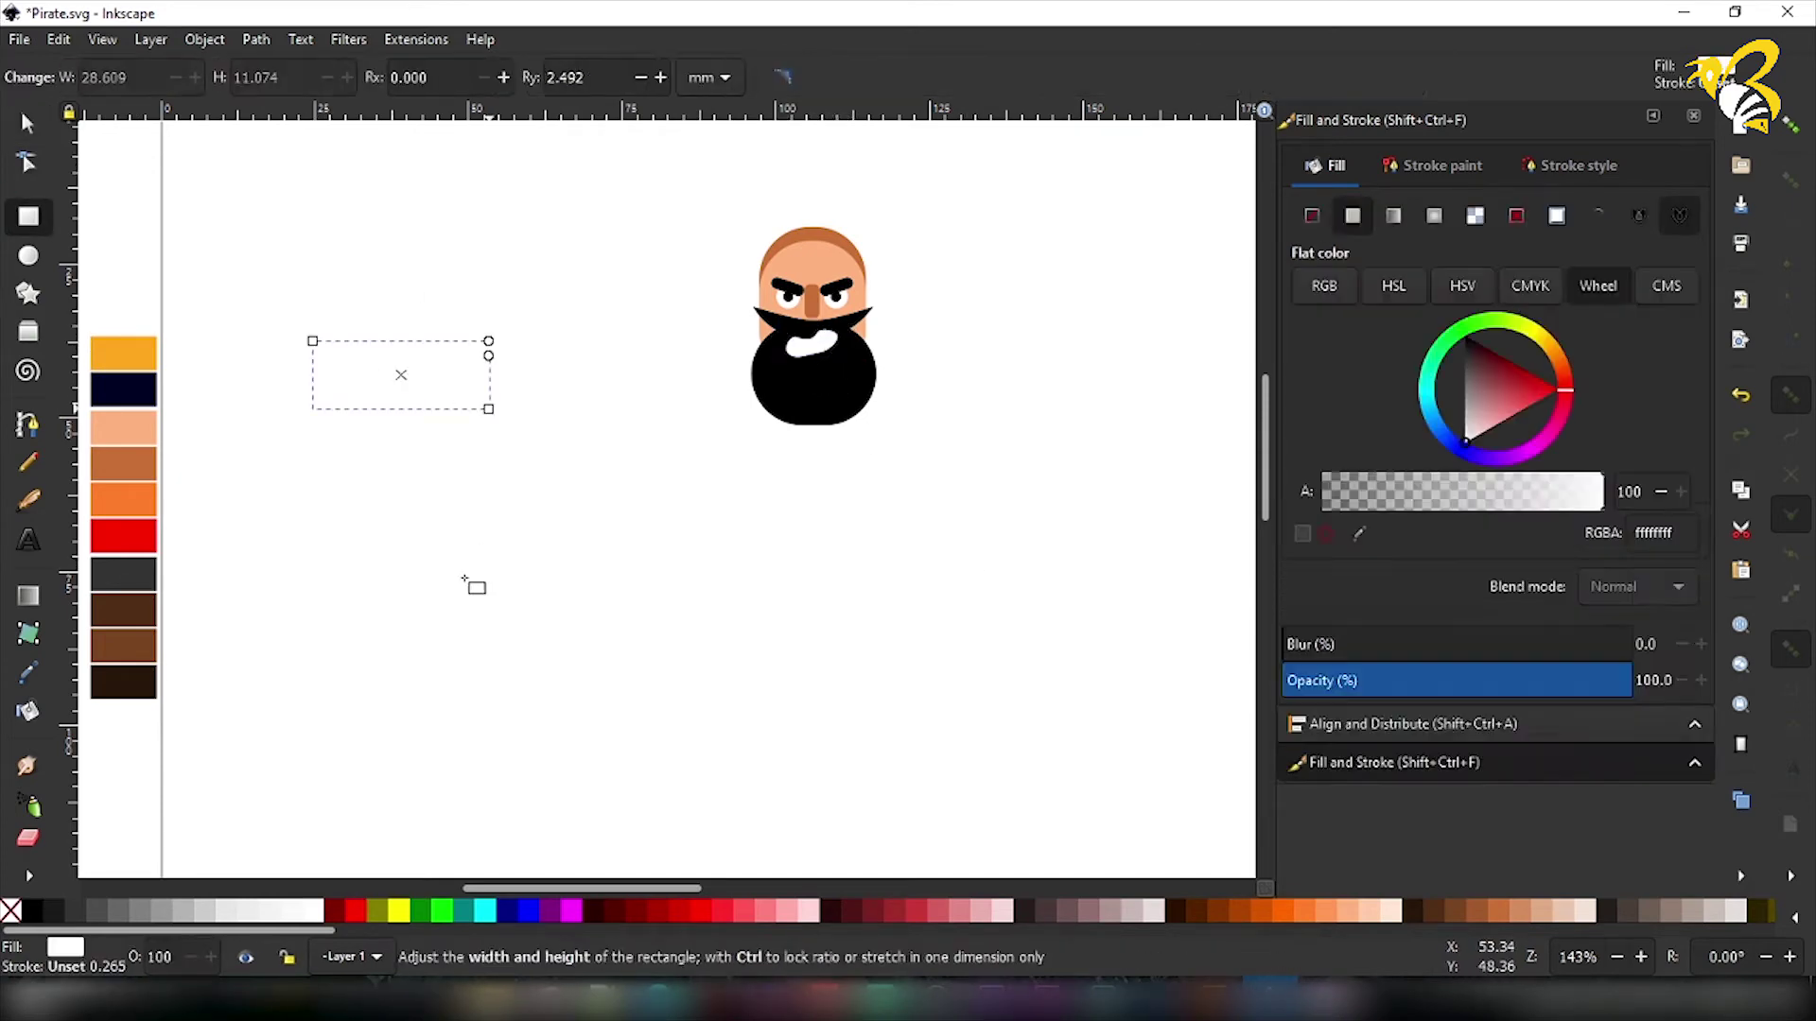
pyautogui.click(131, 428)
pyautogui.click(27, 125)
pyautogui.click(378, 376)
pyautogui.click(137, 432)
pyautogui.moveTo(306, 263); pyautogui.dragTo(608, 496)
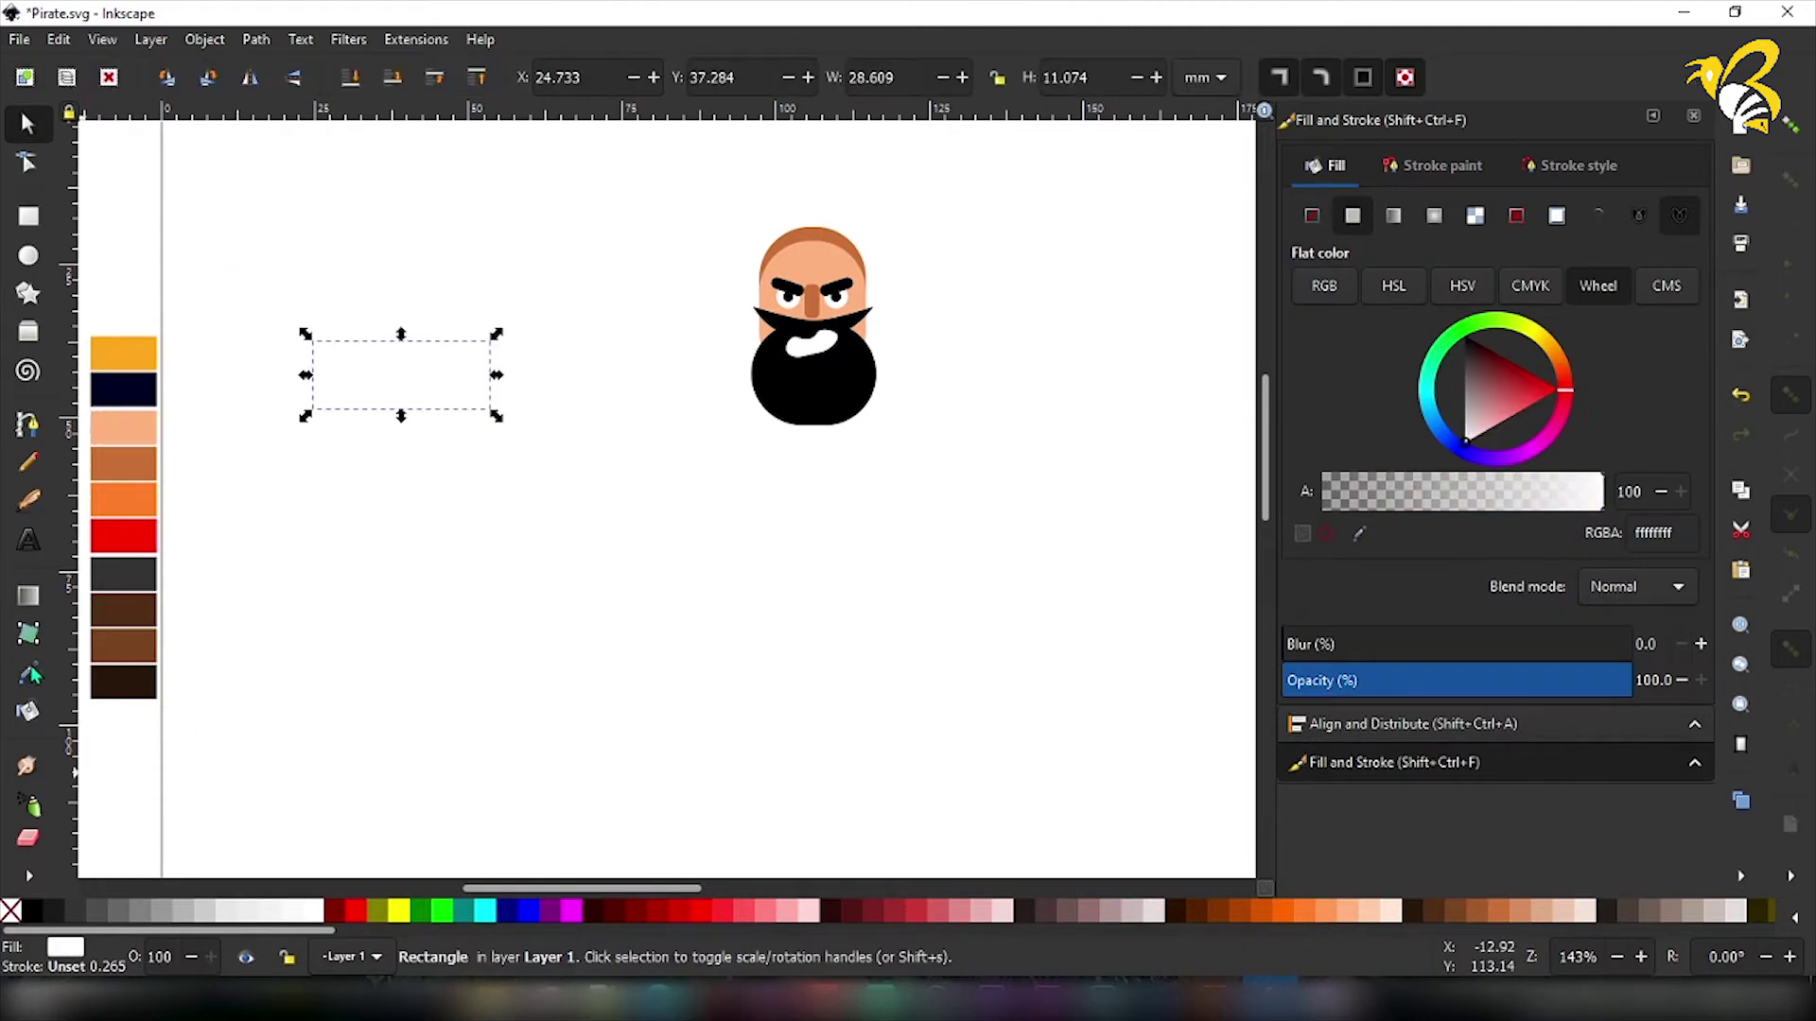
pyautogui.click(27, 672)
pyautogui.click(125, 428)
pyautogui.click(27, 125)
# Round the ends of the skin-coloured bar and resize it to about 32.5 × 7.2 mm.
pyautogui.click(27, 163)
pyautogui.click(28, 125)
pyautogui.moveTo(500, 376); pyautogui.dragTo(525, 375)
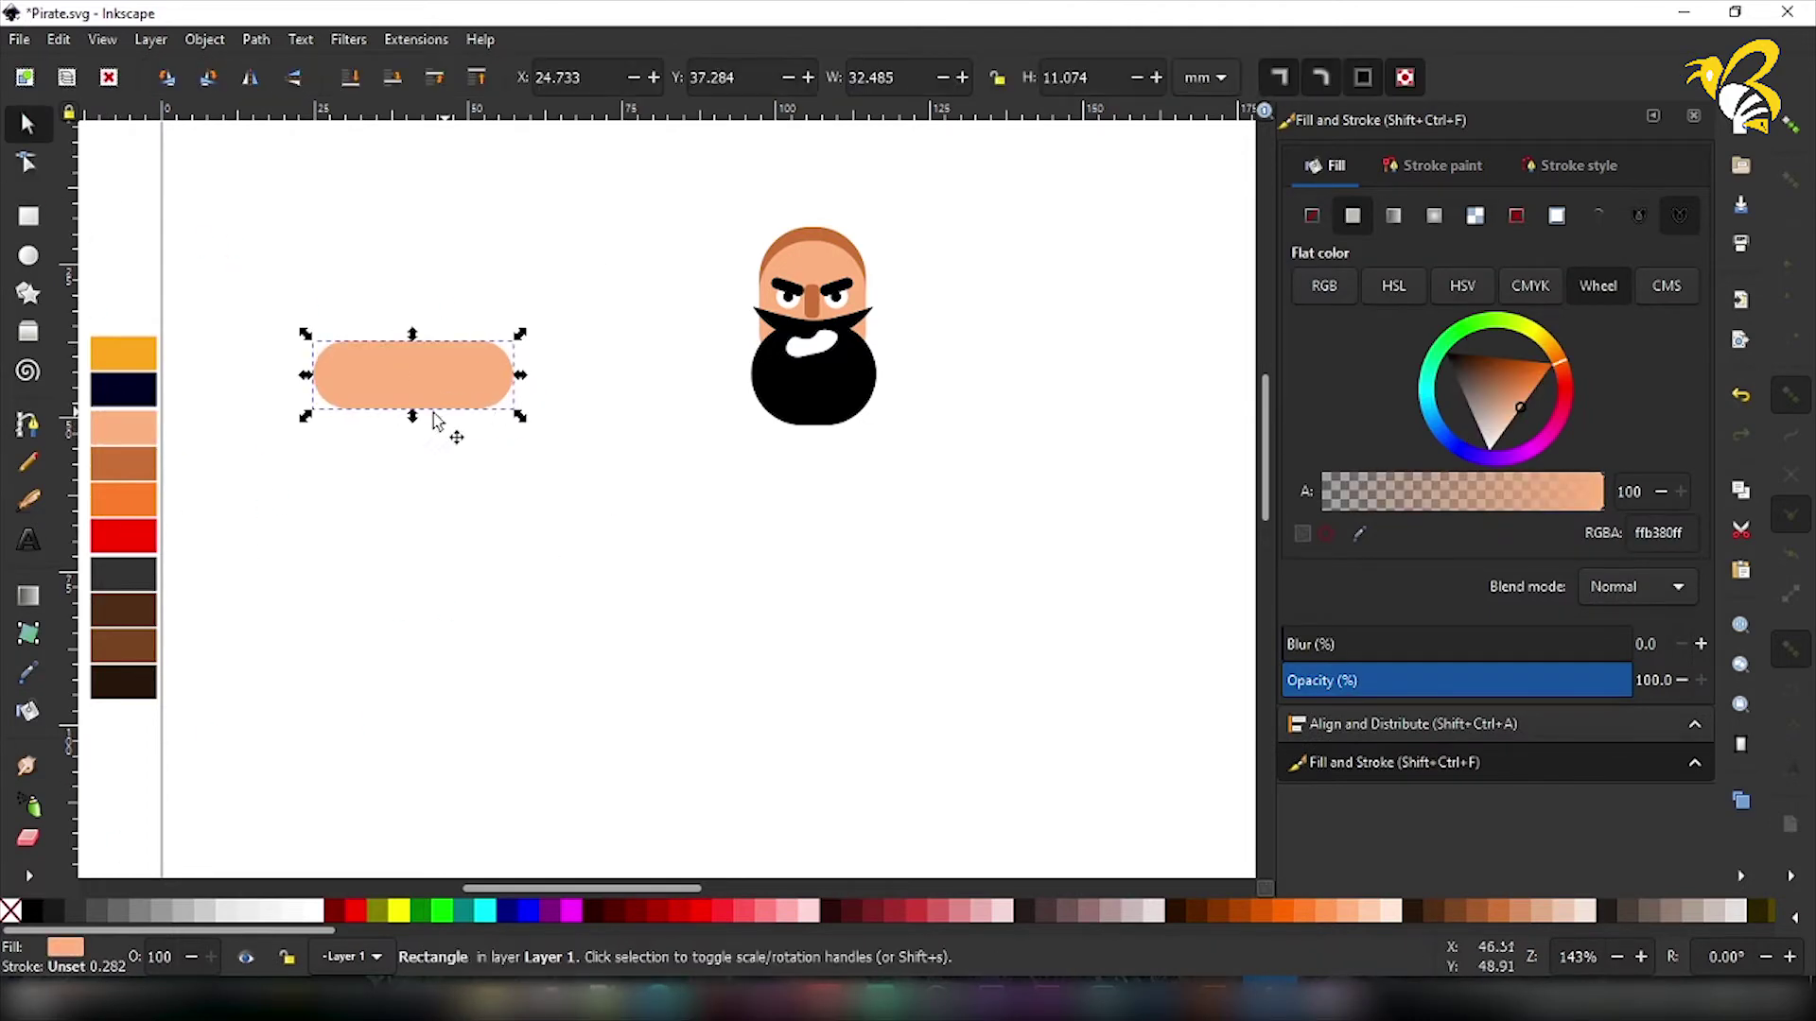
pyautogui.moveTo(413, 420); pyautogui.dragTo(413, 395)
pyautogui.click(32, 163)
pyautogui.press('s')
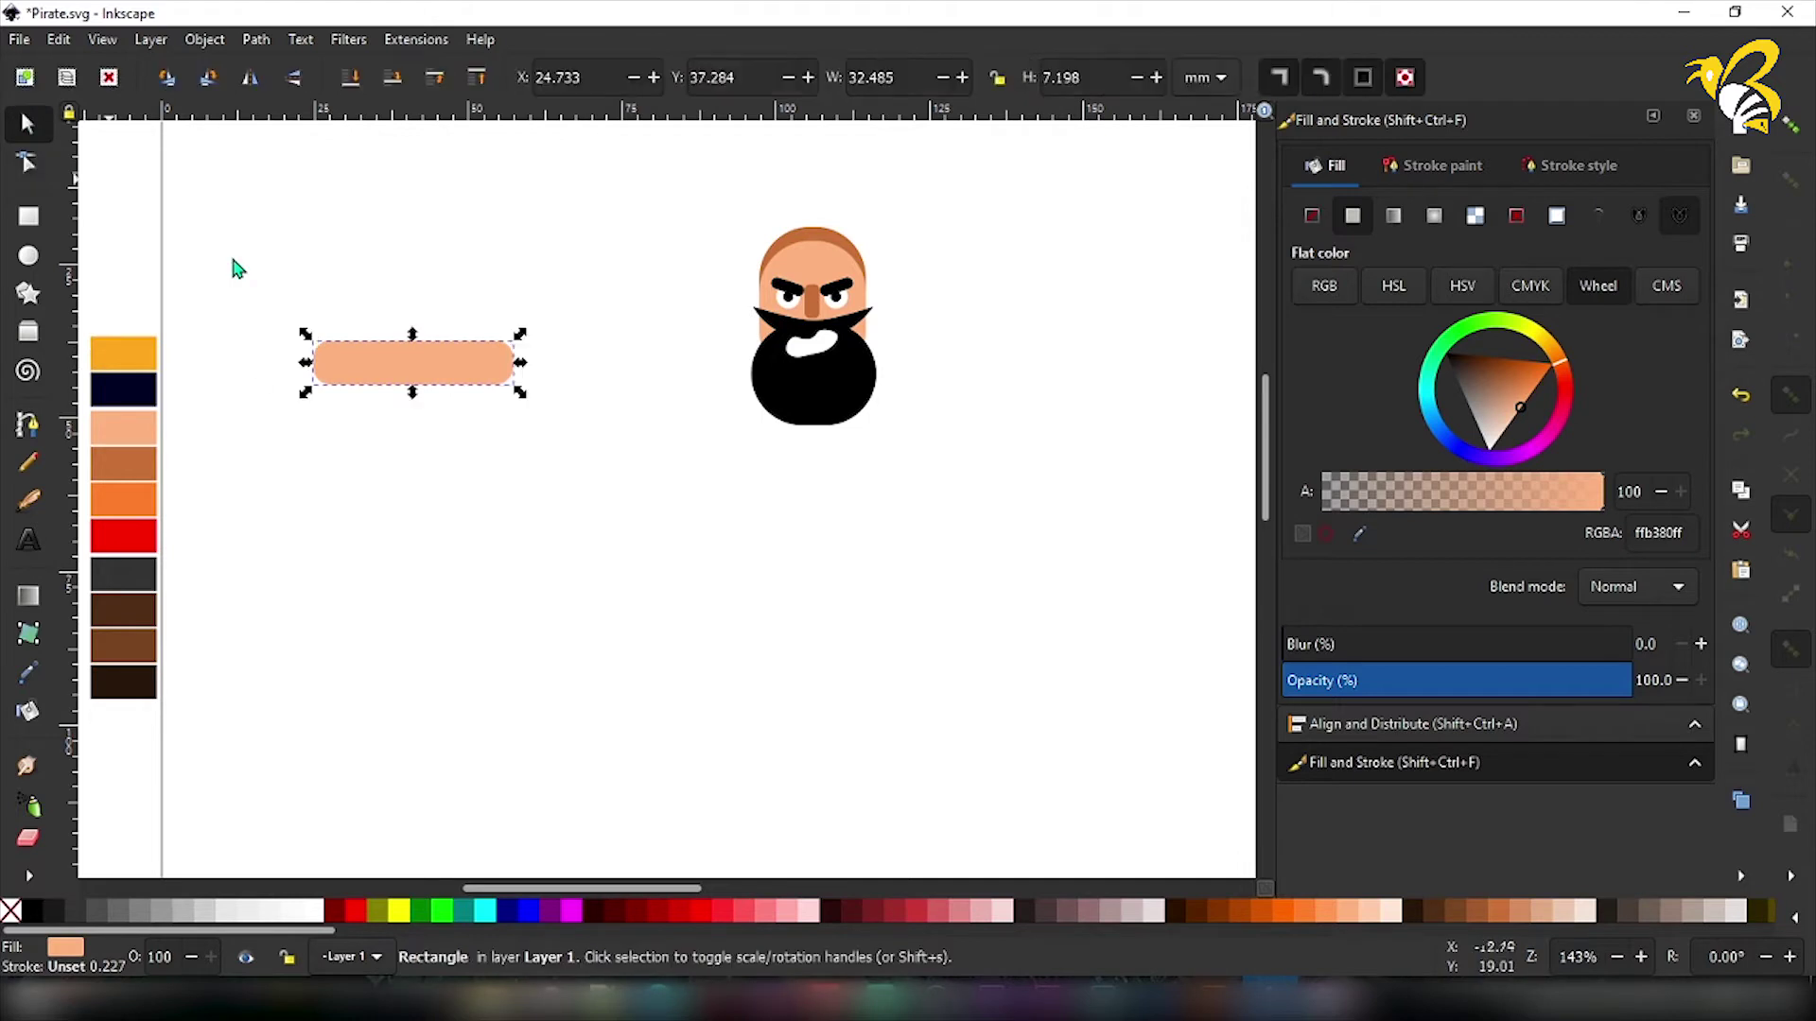
# Duplicate the skin-coloured bar, shrink the copy, fill it with the brown swatch colour and round its ends.
pyautogui.moveTo(525, 400); pyautogui.dragTo(535, 397)
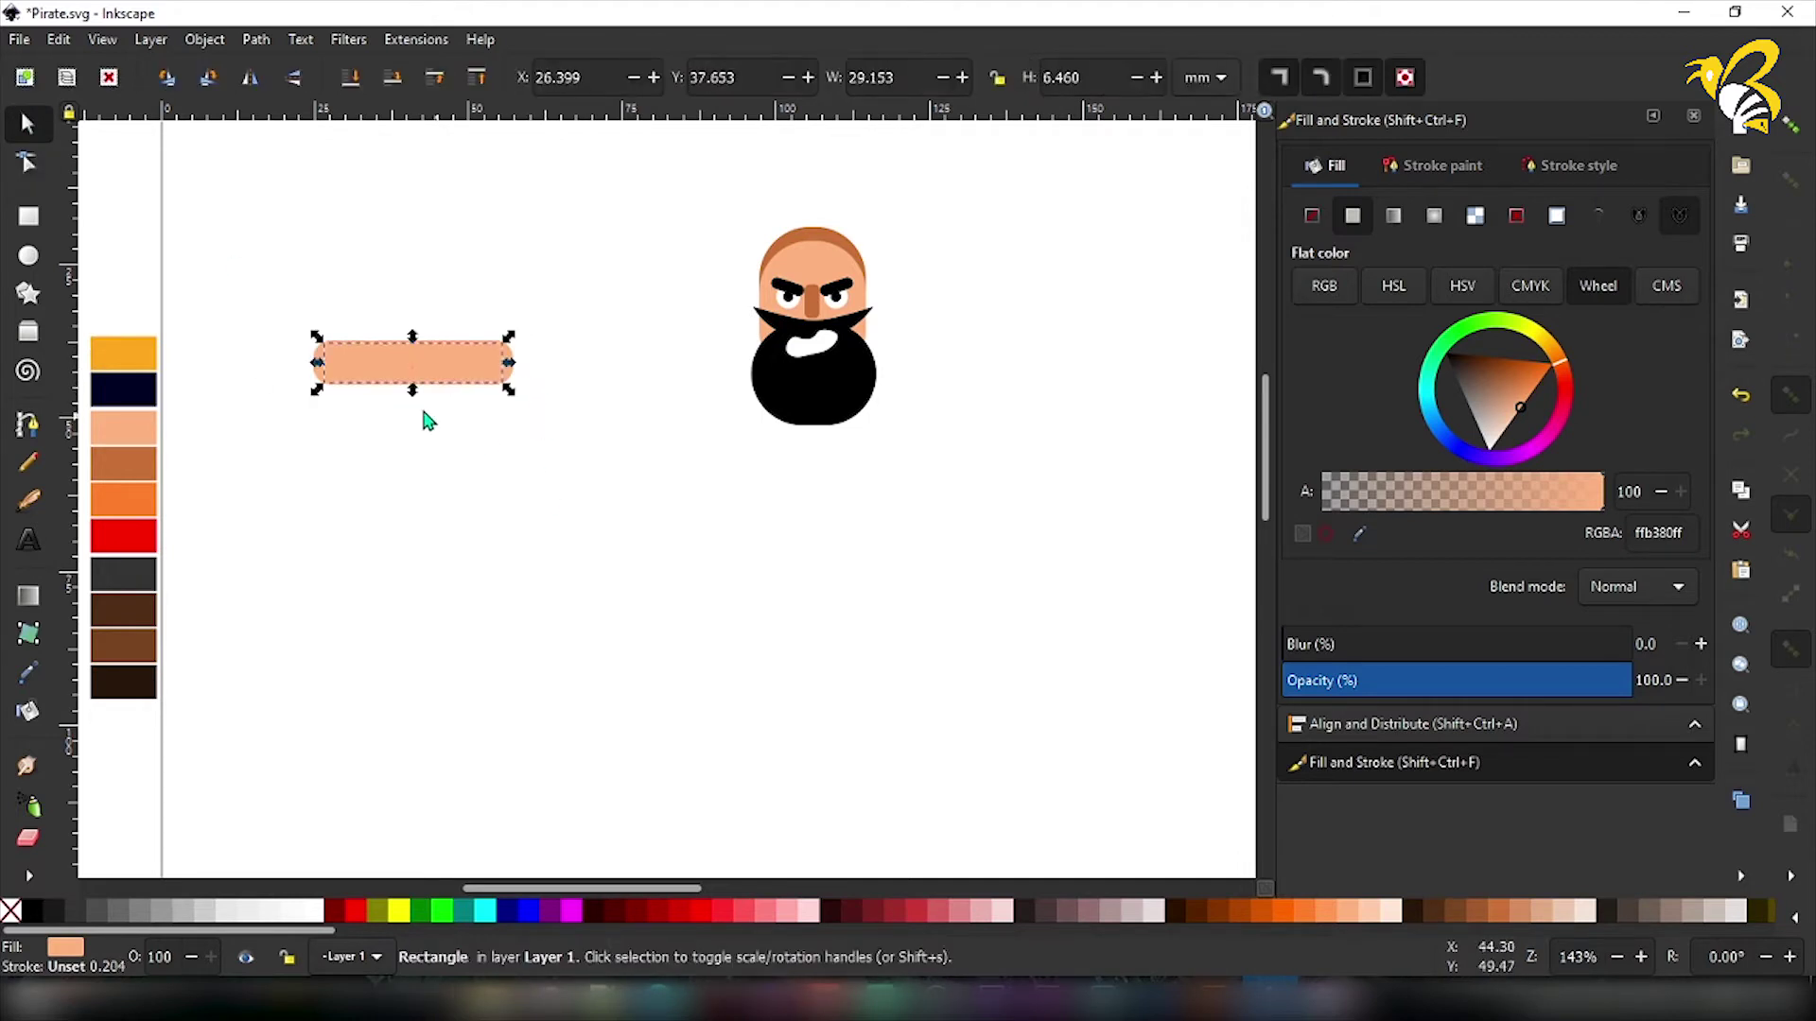
pyautogui.click(32, 675)
pyautogui.click(123, 463)
pyautogui.press('s')
pyautogui.moveTo(412, 336); pyautogui.dragTo(415, 341)
pyautogui.click(29, 165)
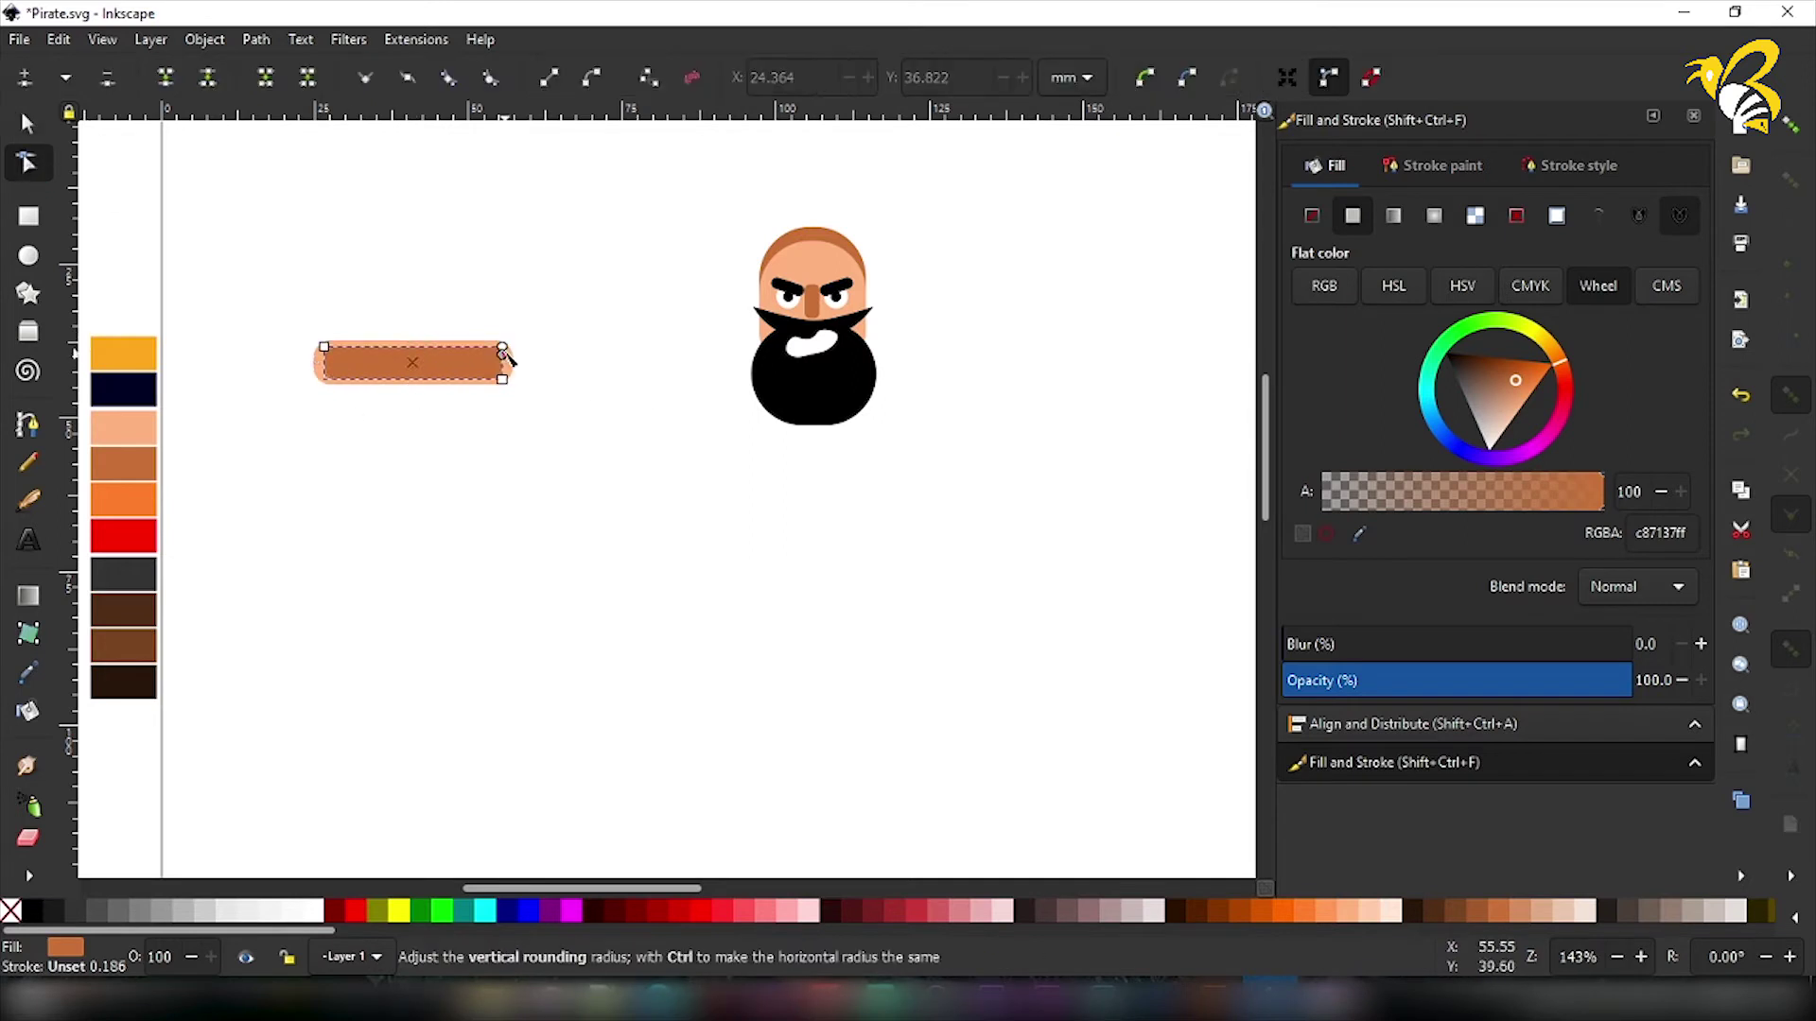
pyautogui.press('Escape')
pyautogui.click(508, 370)
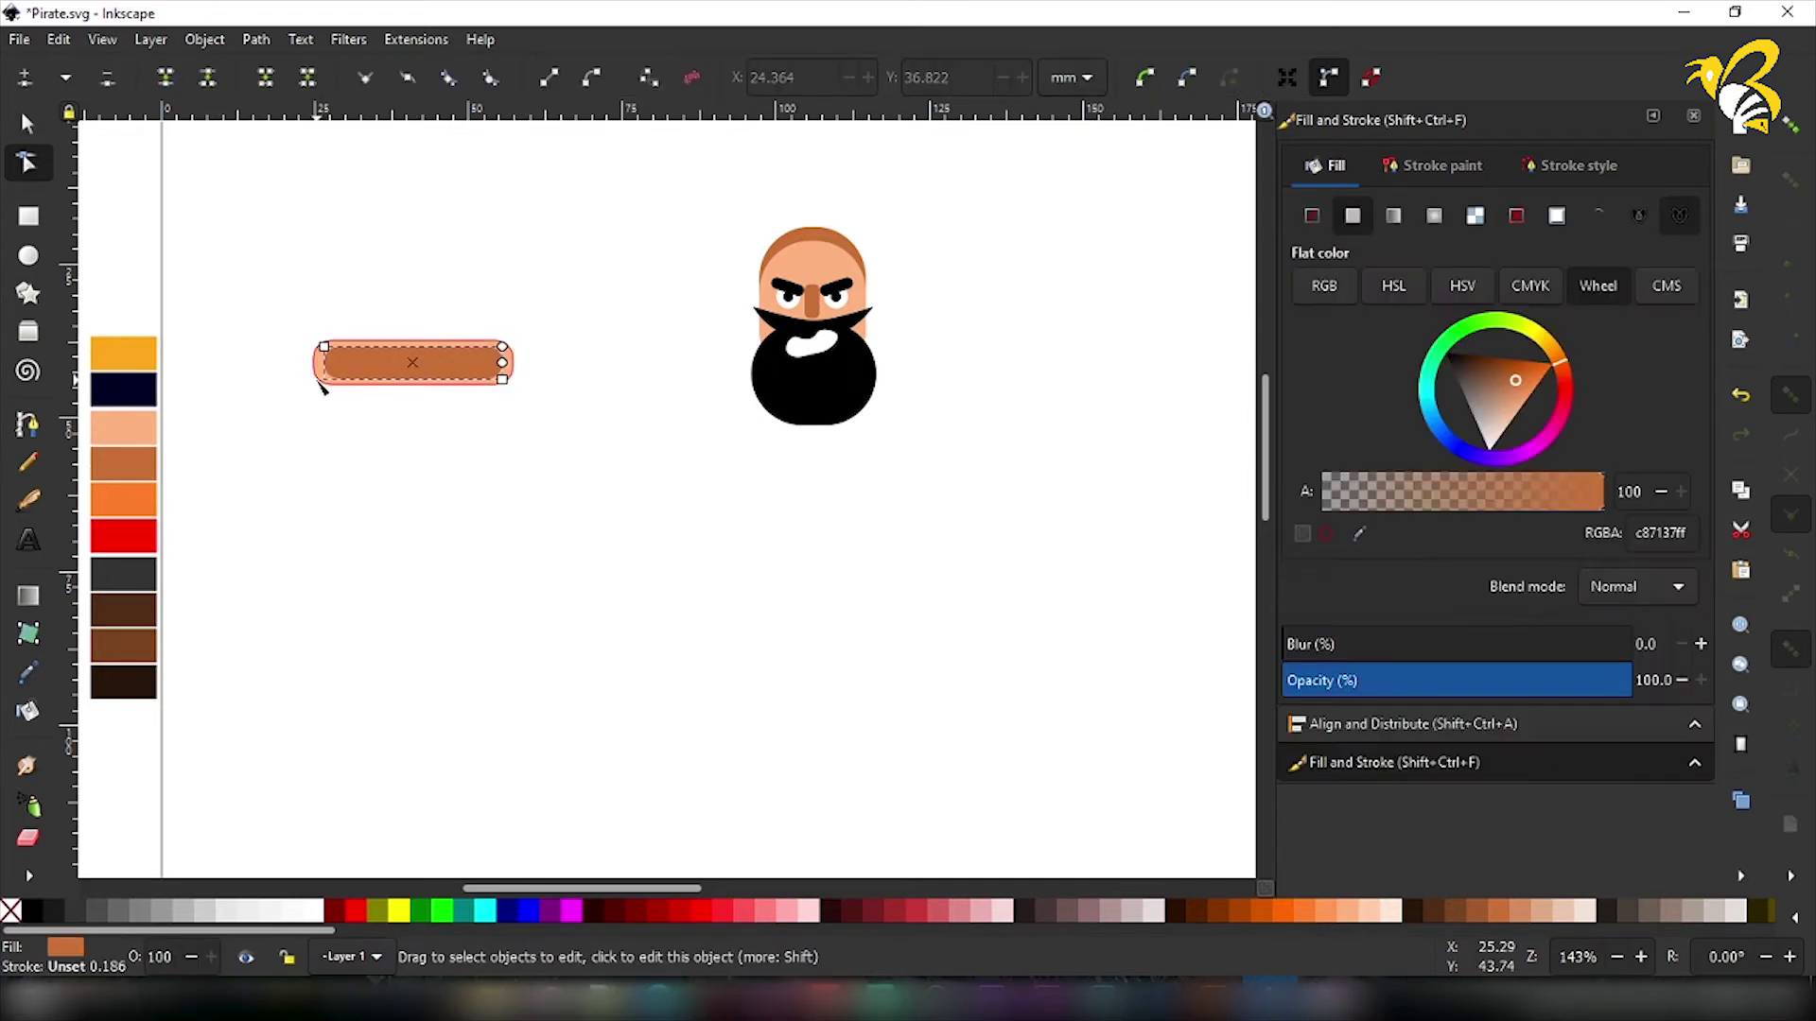
# Align the two bars on their vertical centre axis and shift the brown bar slightly off centre vertically.
pyautogui.press('s')
pyautogui.keyDown('shift'); pyautogui.click(463, 354); pyautogui.keyUp('shift')
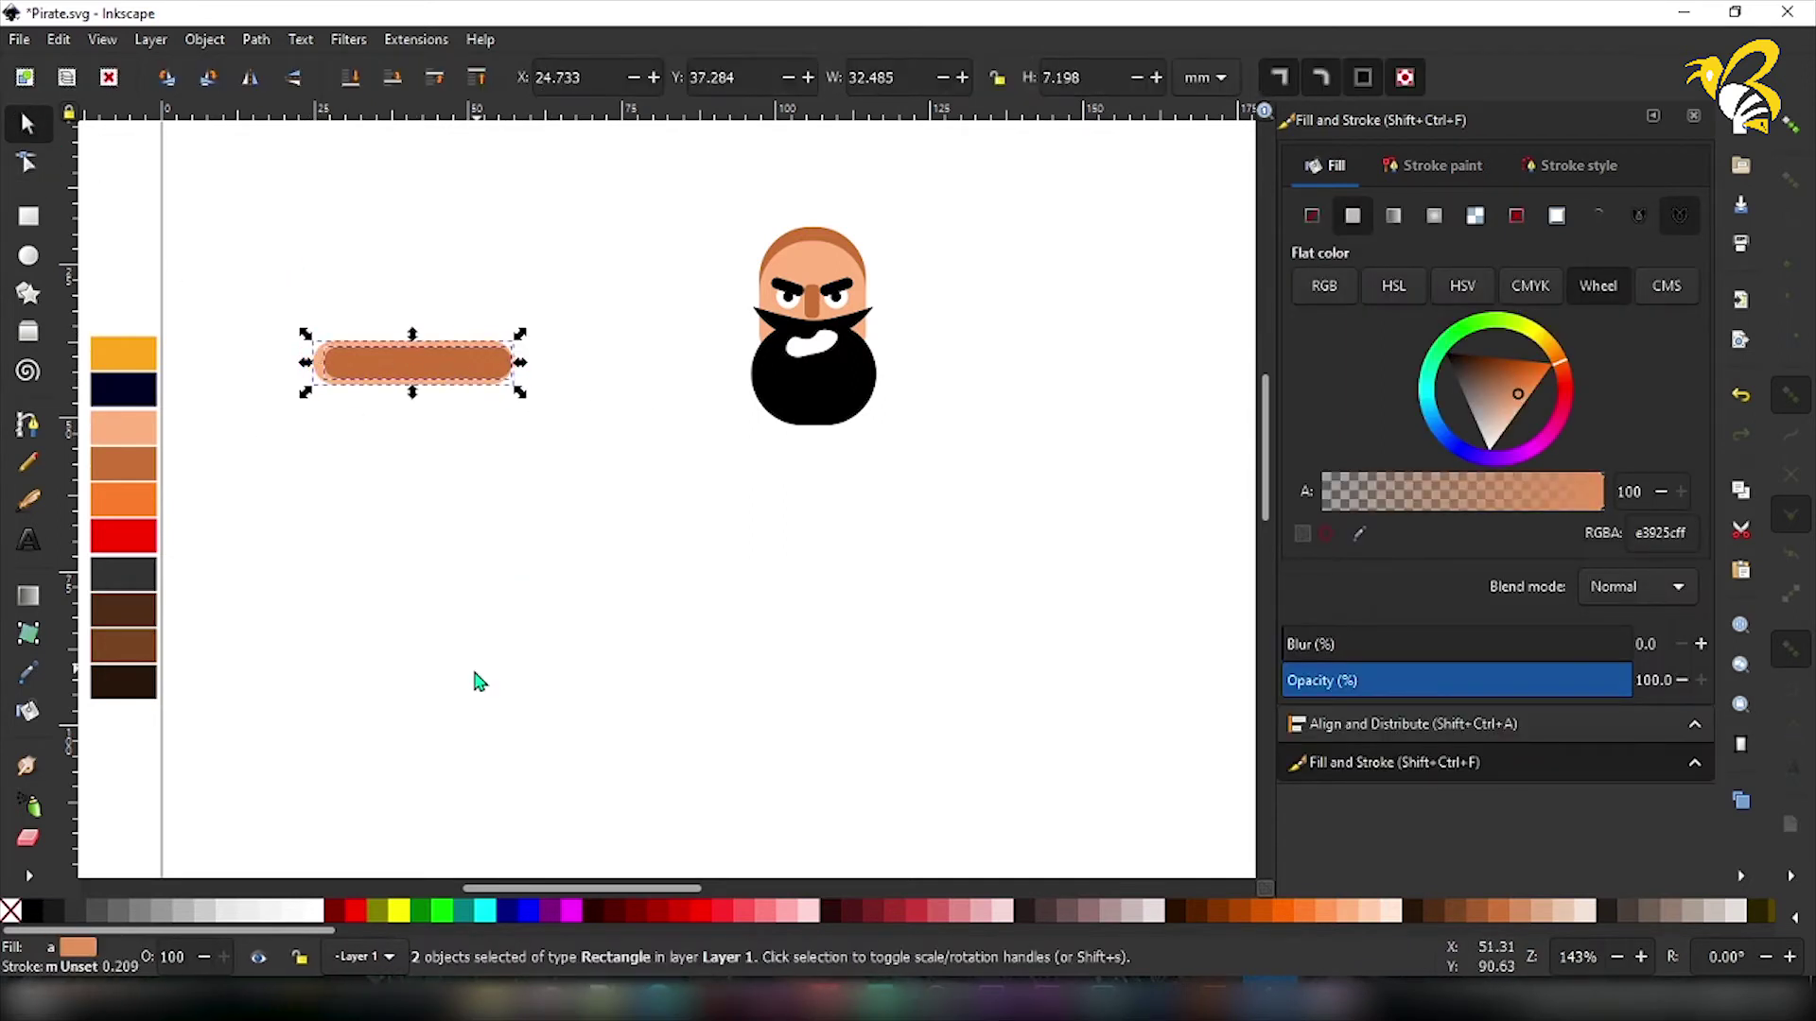
pyautogui.click(1589, 726)
pyautogui.click(1535, 256)
pyautogui.click(527, 444)
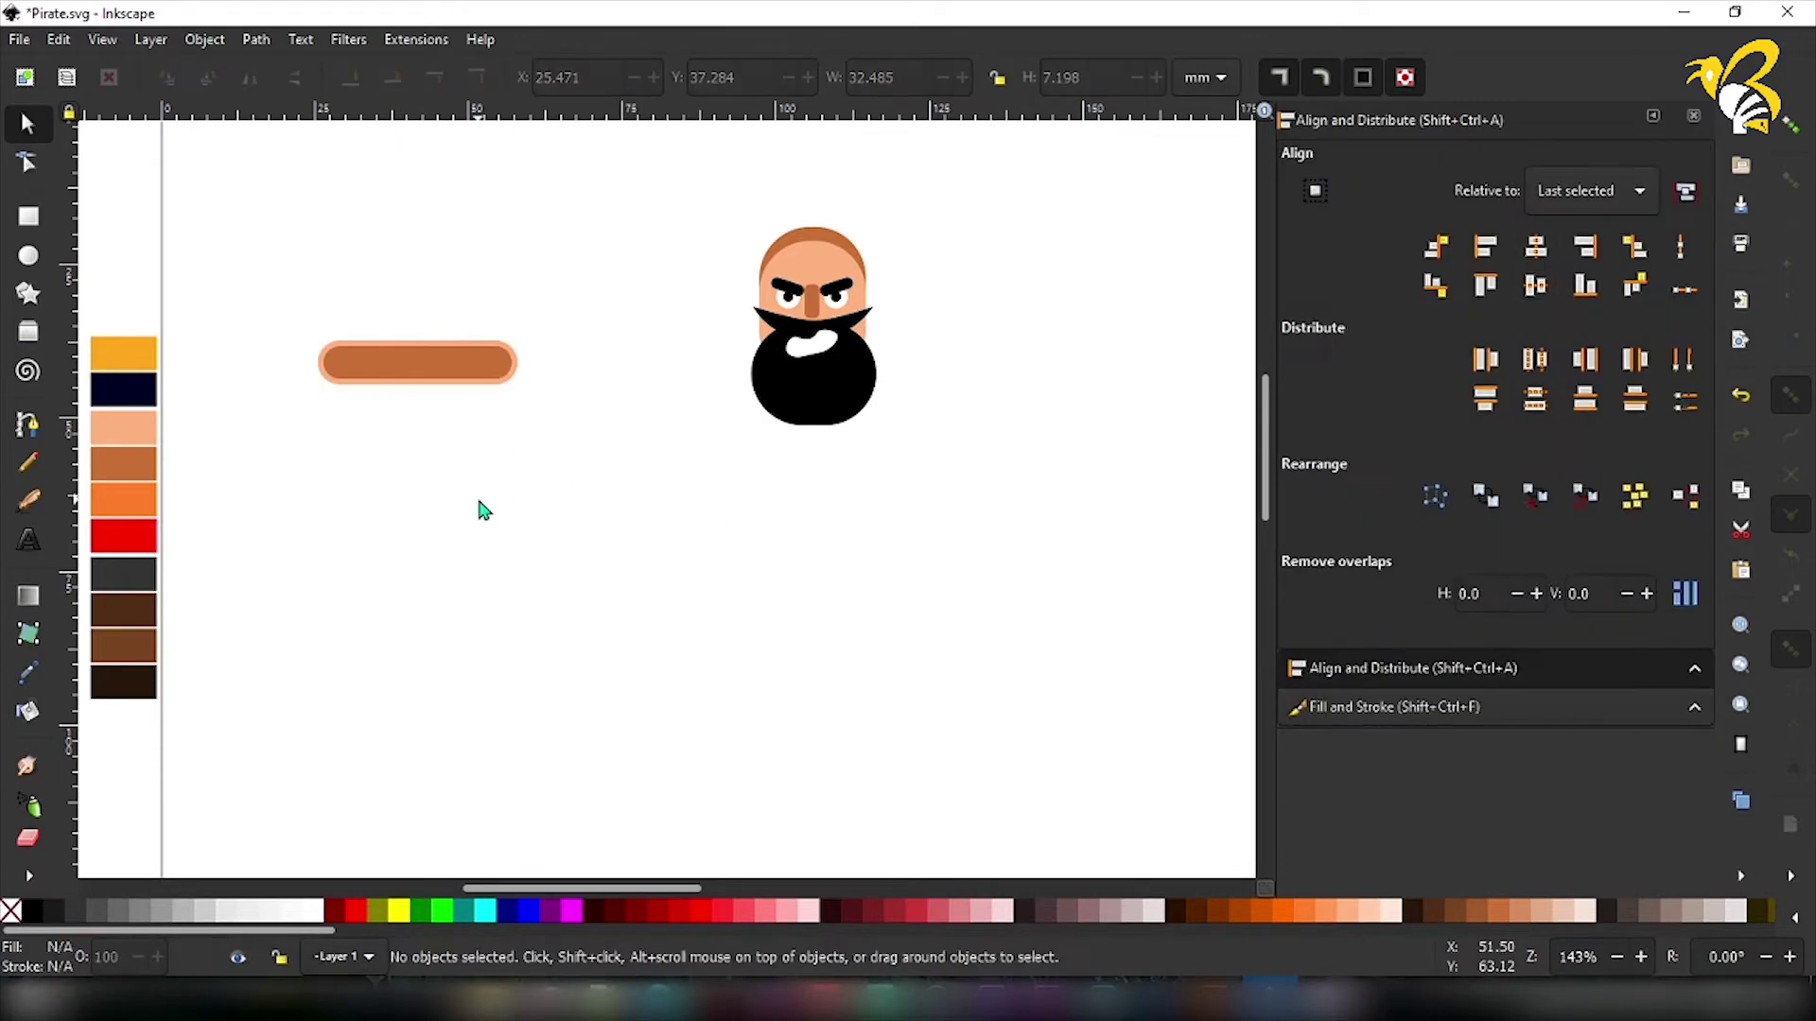
pyautogui.click(427, 361)
pyautogui.moveTo(427, 362); pyautogui.dragTo(427, 367)
# Group the two bars and place them, scaled down, behind the head at eye level to form the ears.
pyautogui.moveTo(274, 260); pyautogui.dragTo(631, 487)
pyautogui.hotkey('ctrl', 'g')
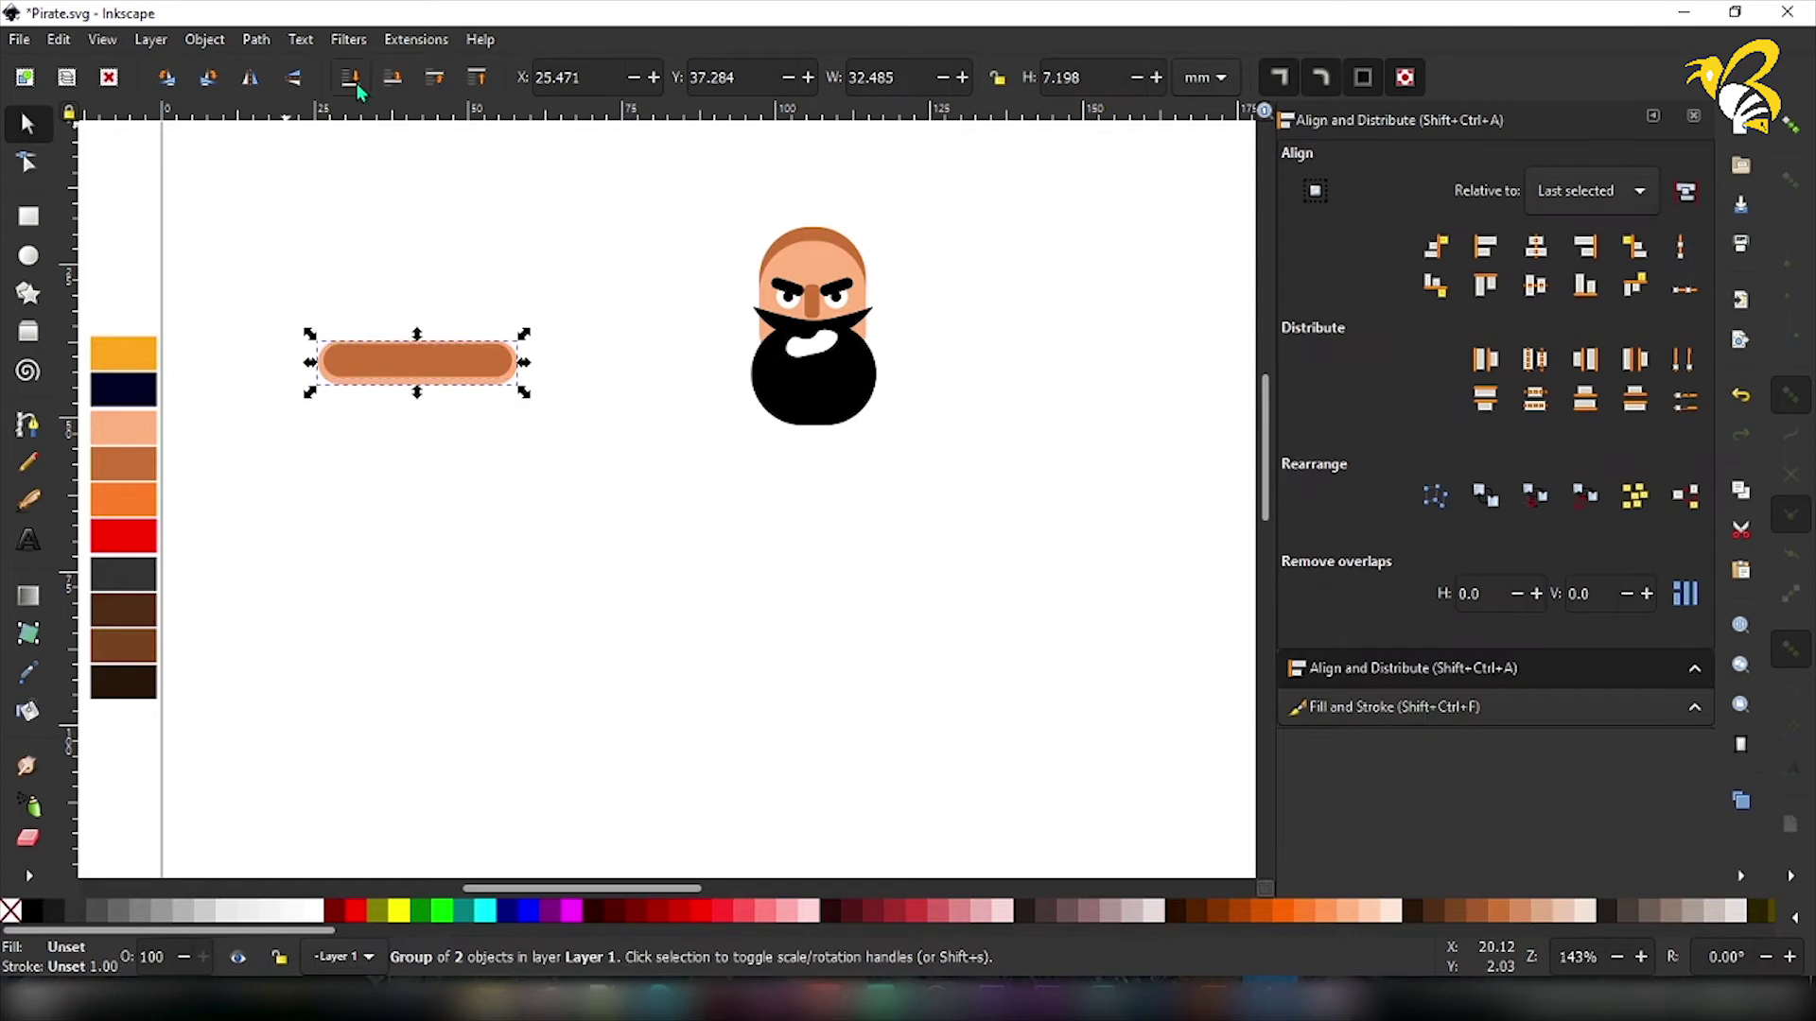
pyautogui.moveTo(473, 367); pyautogui.dragTo(906, 343)
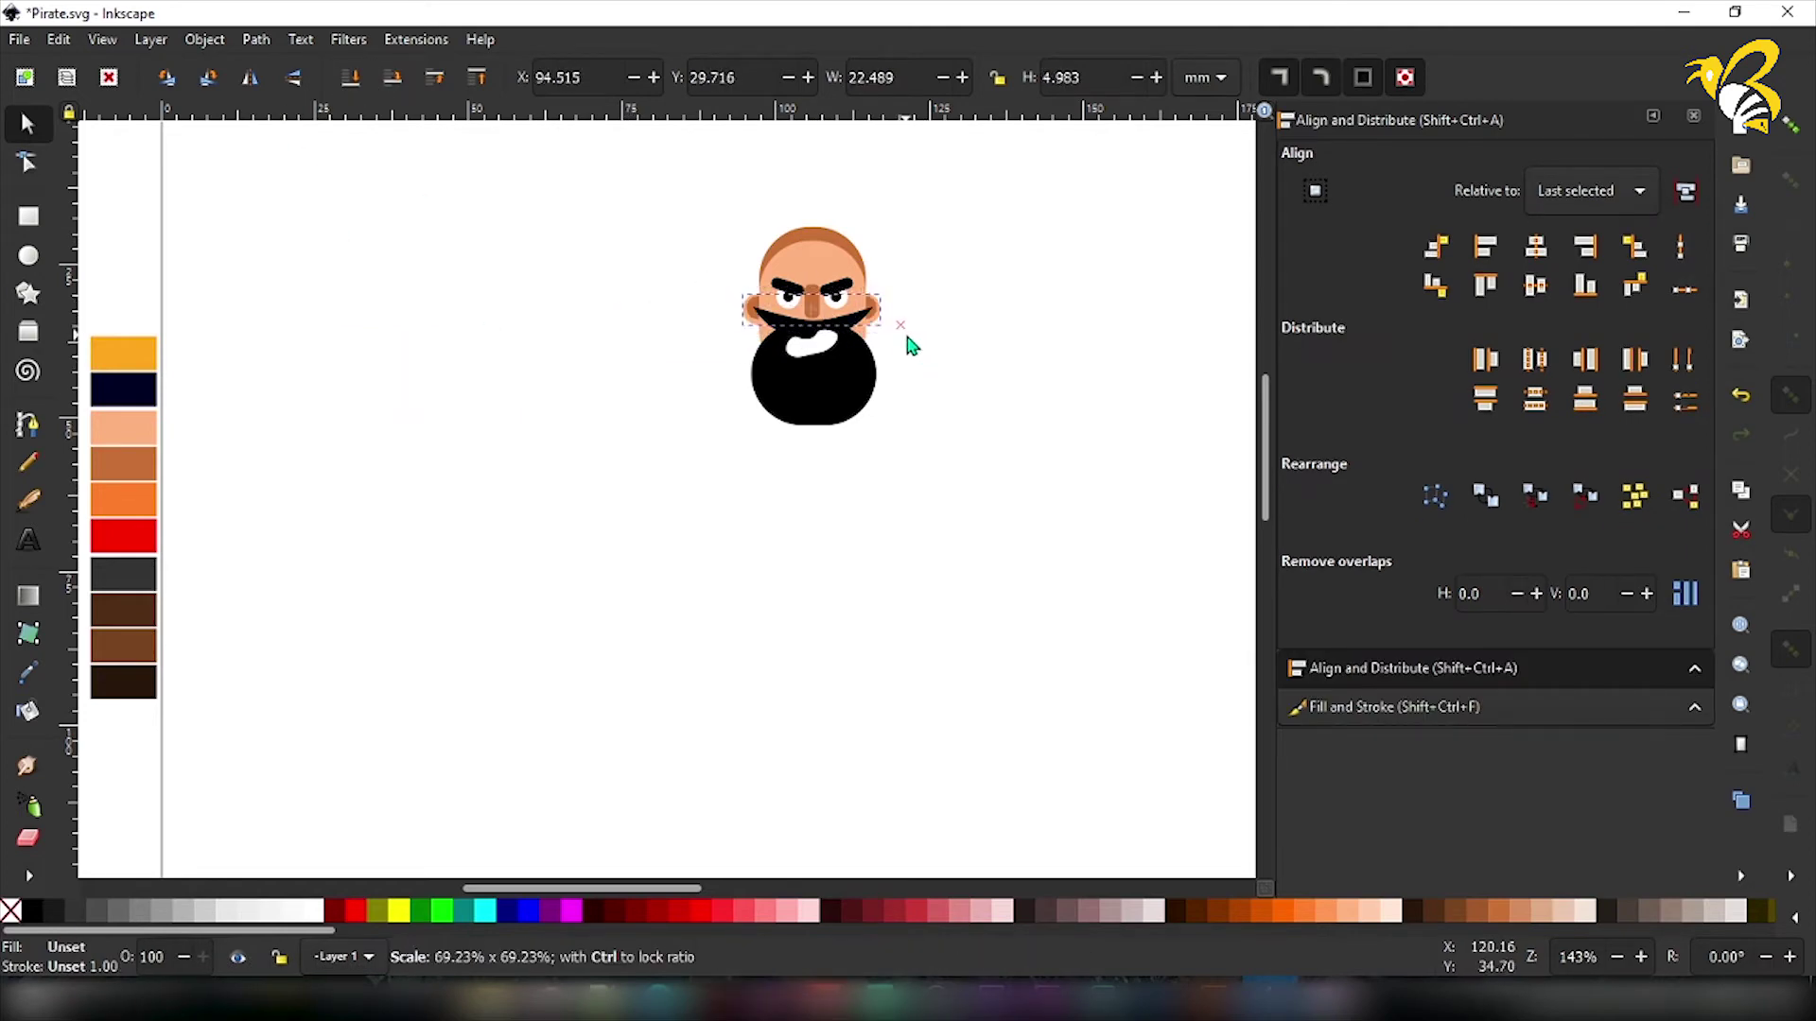
pyautogui.click(1031, 459)
# Draw a brown square about 26.9 mm wide beside the head, round its corners and rotate it 45° into a diamond.
pyautogui.press('r')
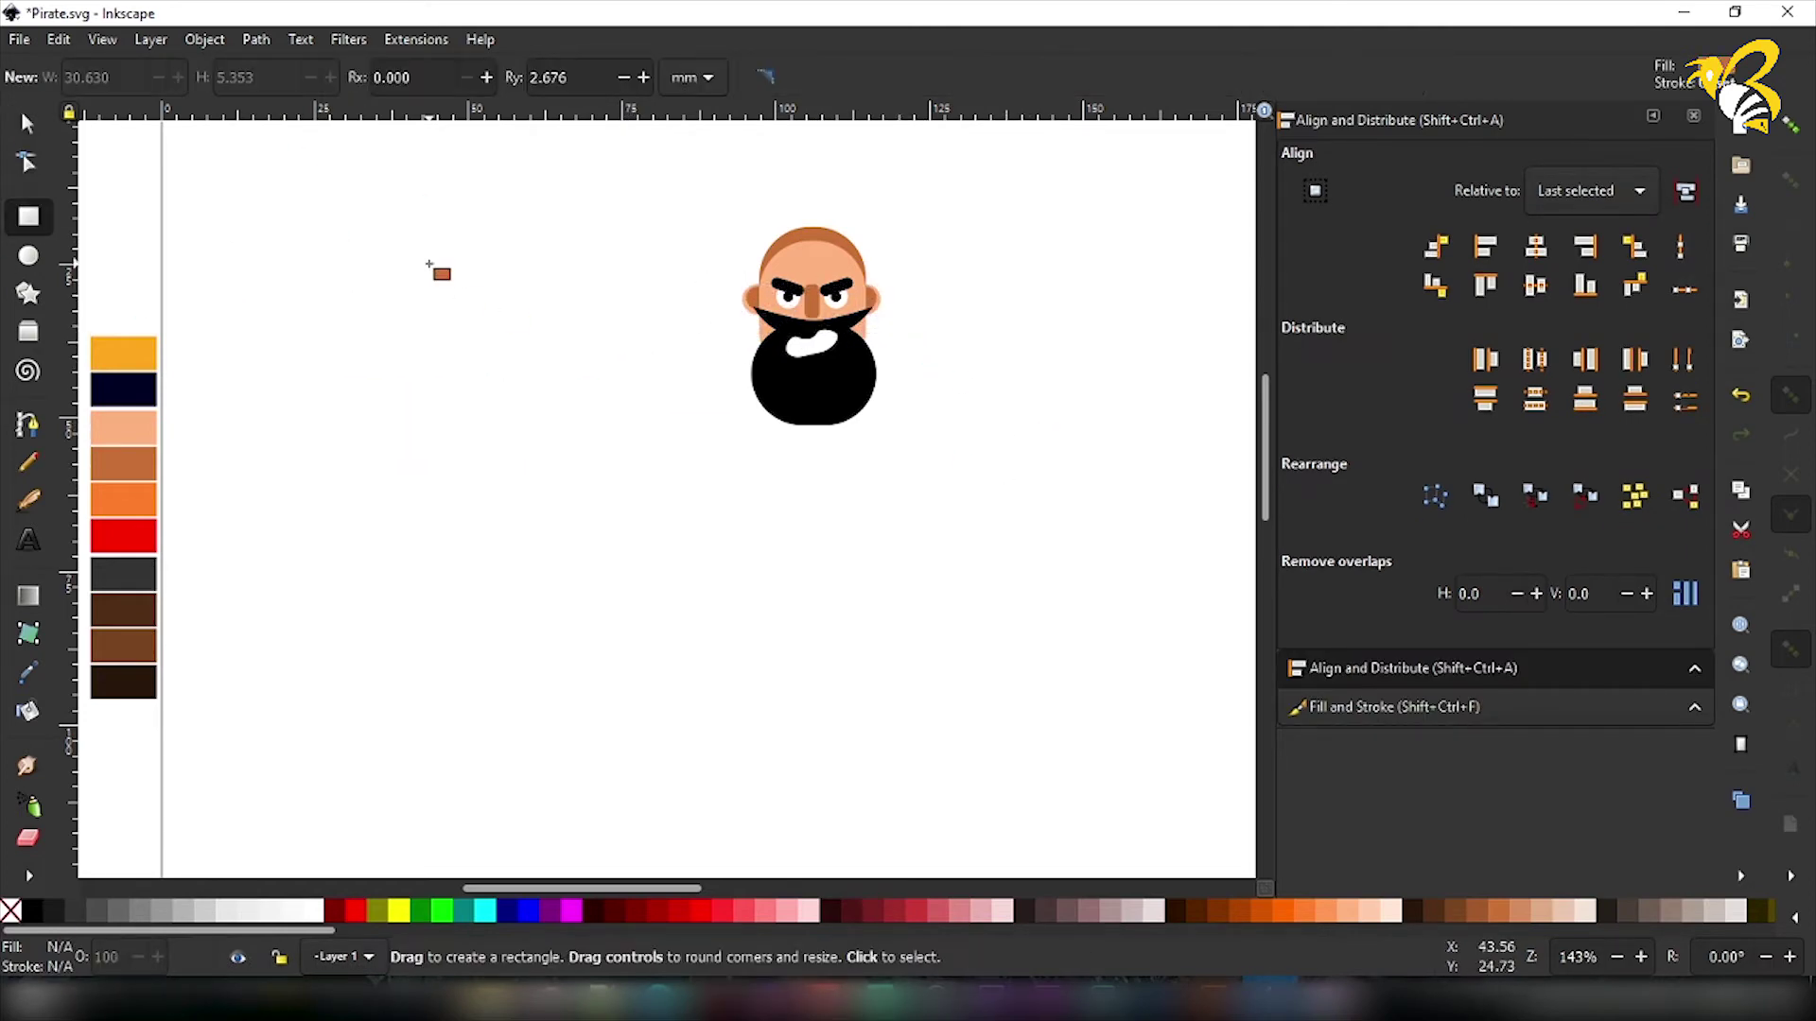
pyautogui.moveTo(430, 266); pyautogui.dragTo(606, 466)
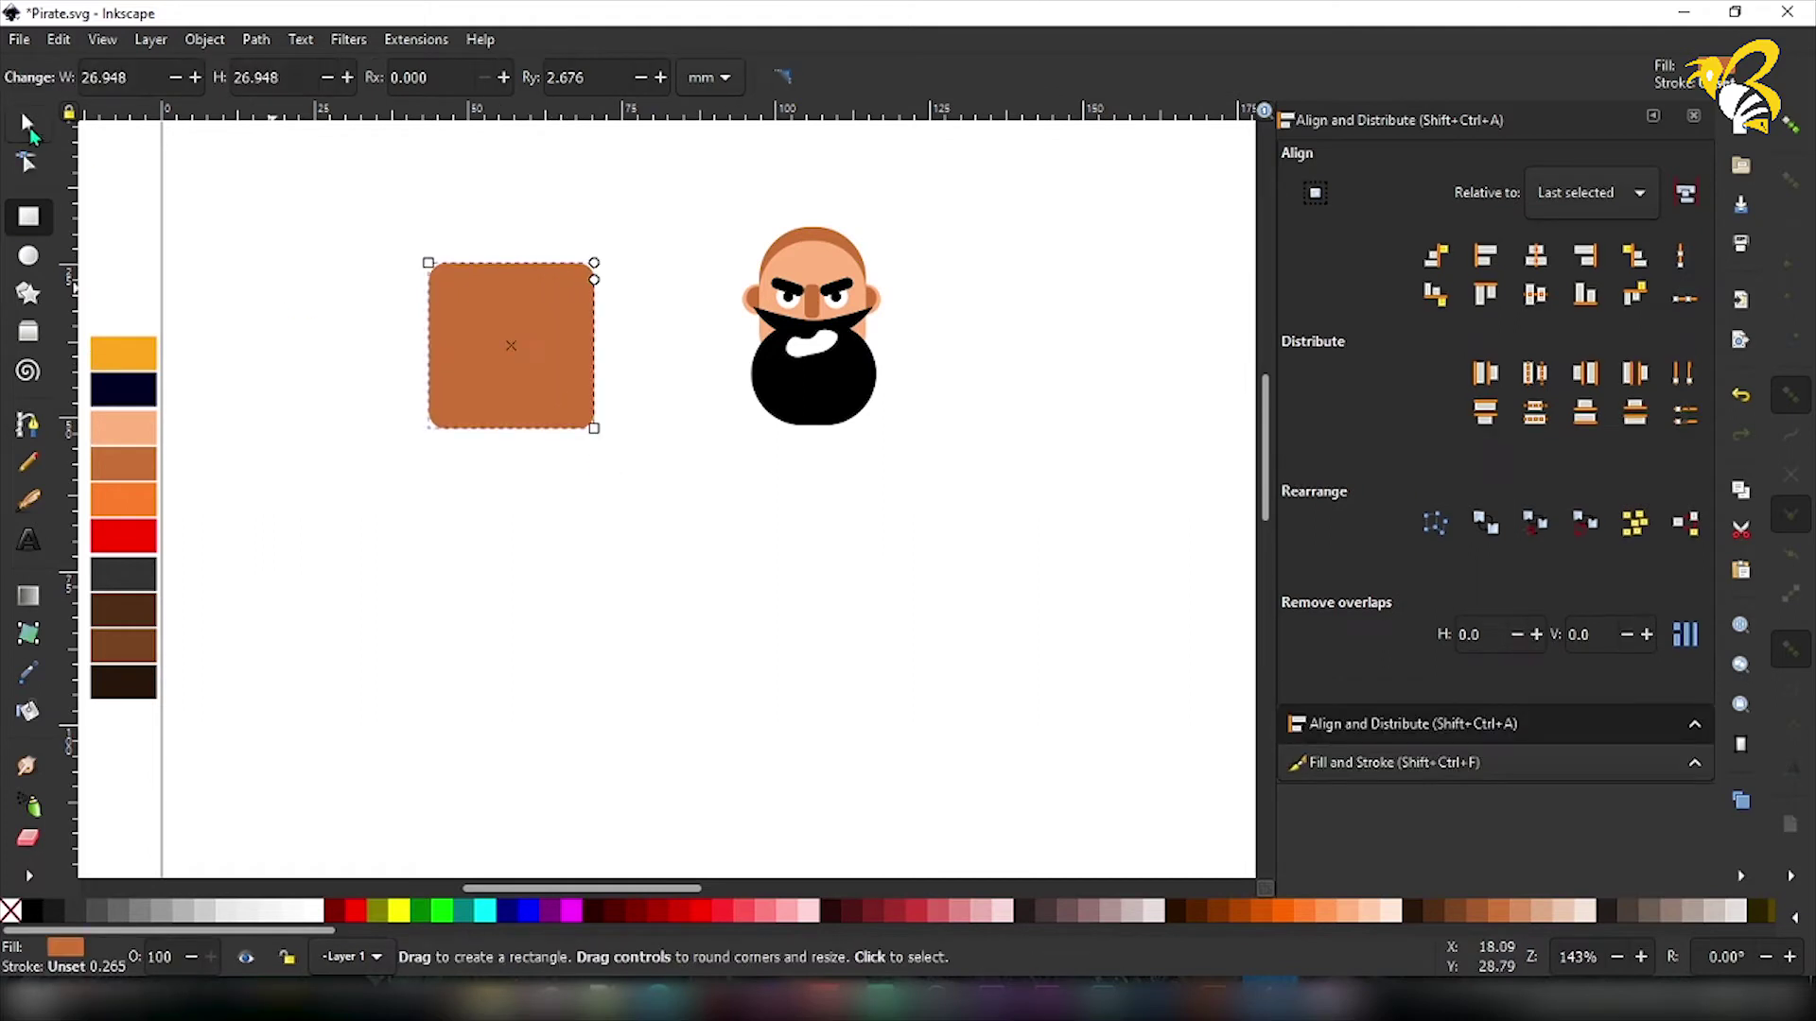
pyautogui.click(27, 125)
pyautogui.click(27, 163)
pyautogui.moveTo(594, 274); pyautogui.dragTo(641, 363)
pyautogui.click(27, 123)
pyautogui.moveTo(626, 465); pyautogui.dragTo(639, 478)
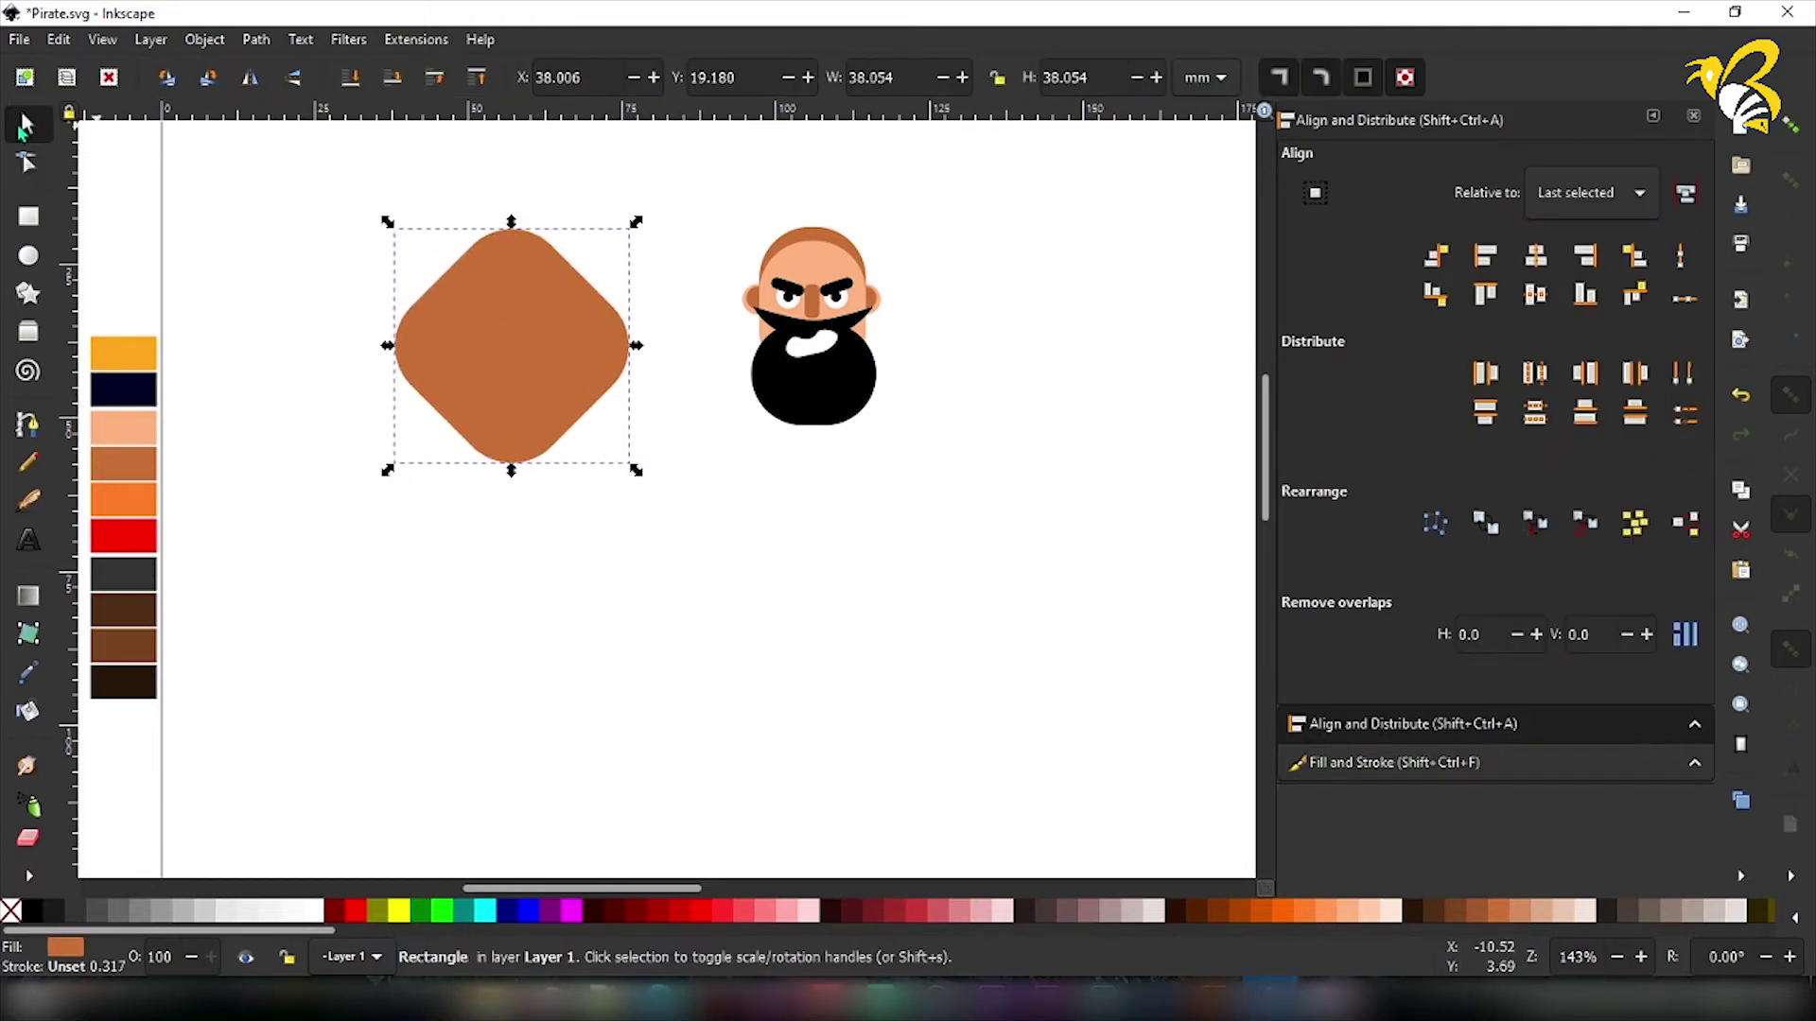
# Convert the diamond to a path and bend its two upper sides inward to form a neck and shoulders.
pyautogui.press('n')
pyautogui.click(257, 39)
pyautogui.click(301, 69)
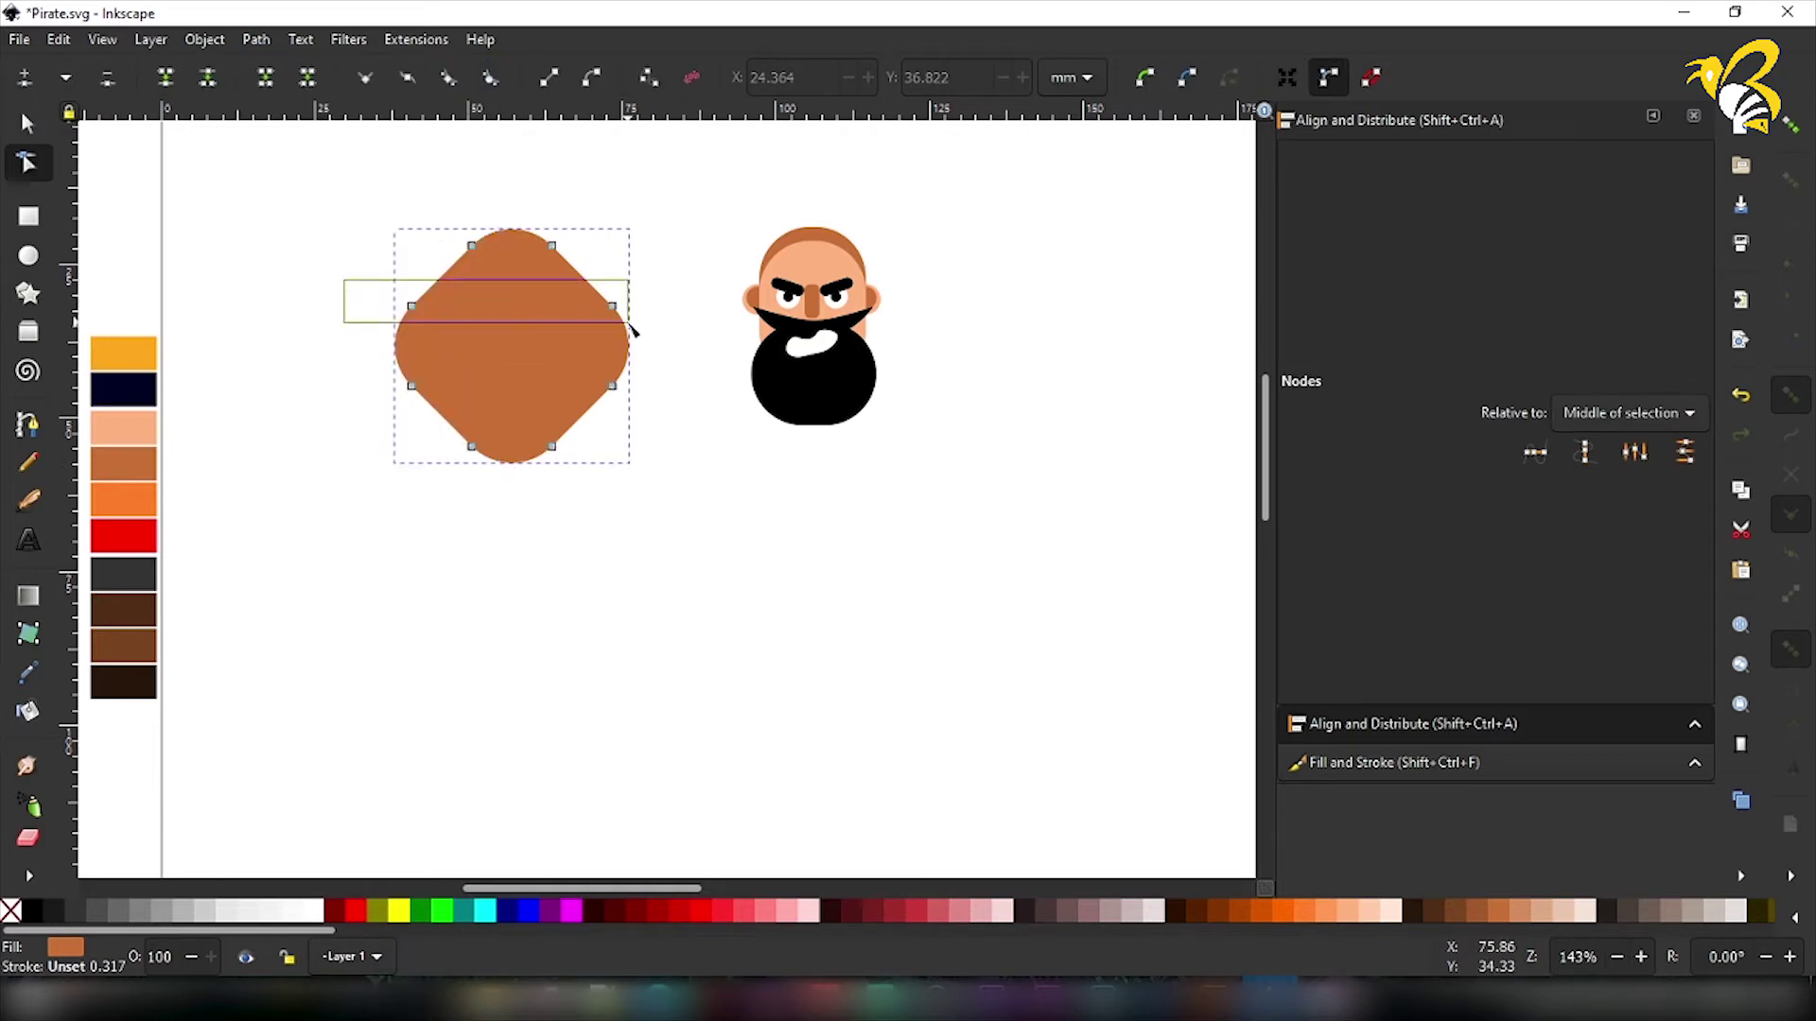
pyautogui.moveTo(629, 323); pyautogui.dragTo(630, 323)
pyautogui.click(436, 275)
pyautogui.moveTo(443, 273); pyautogui.dragTo(454, 285)
pyautogui.moveTo(581, 276); pyautogui.dragTo(572, 291)
pyautogui.click(471, 245)
pyautogui.moveTo(477, 217); pyautogui.dragTo(483, 217)
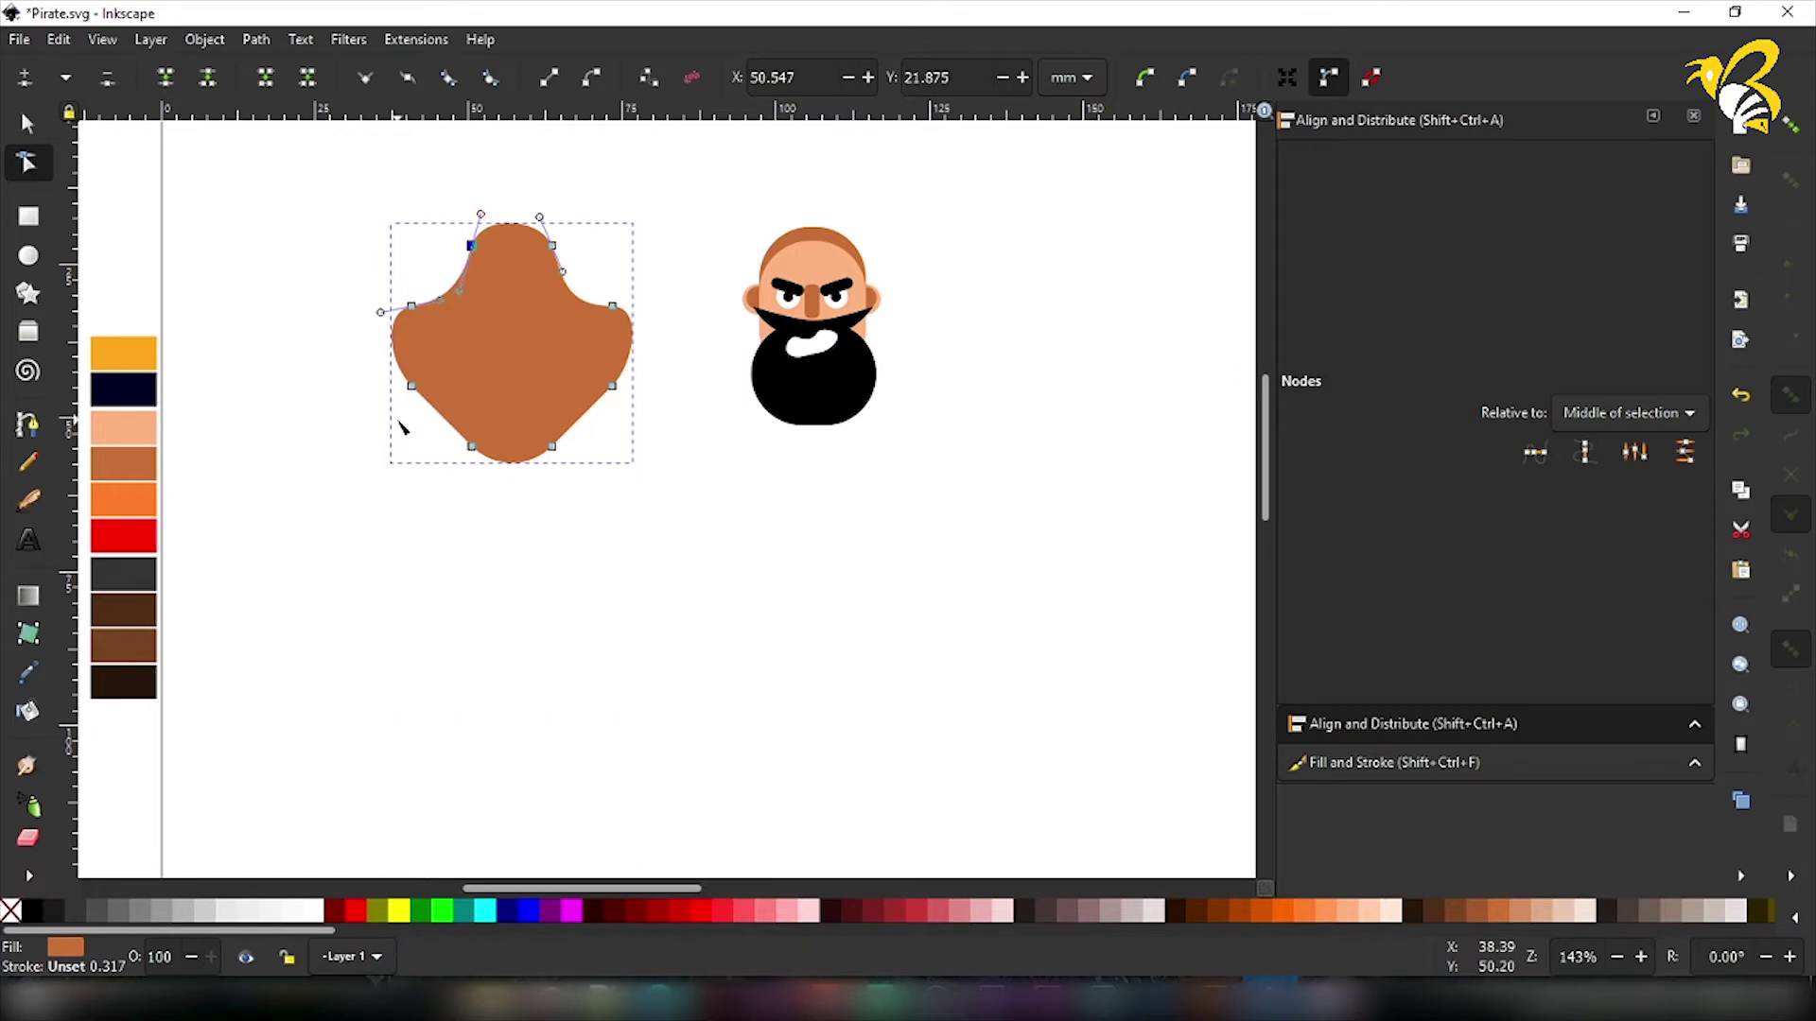
# Remove the surplus nodes from the lower half of the brown shape and adjust the curves into a wide round bottom.
pyautogui.moveTo(426, 431); pyautogui.dragTo(569, 462)
pyautogui.click(106, 78)
pyautogui.moveTo(470, 460); pyautogui.dragTo(462, 459)
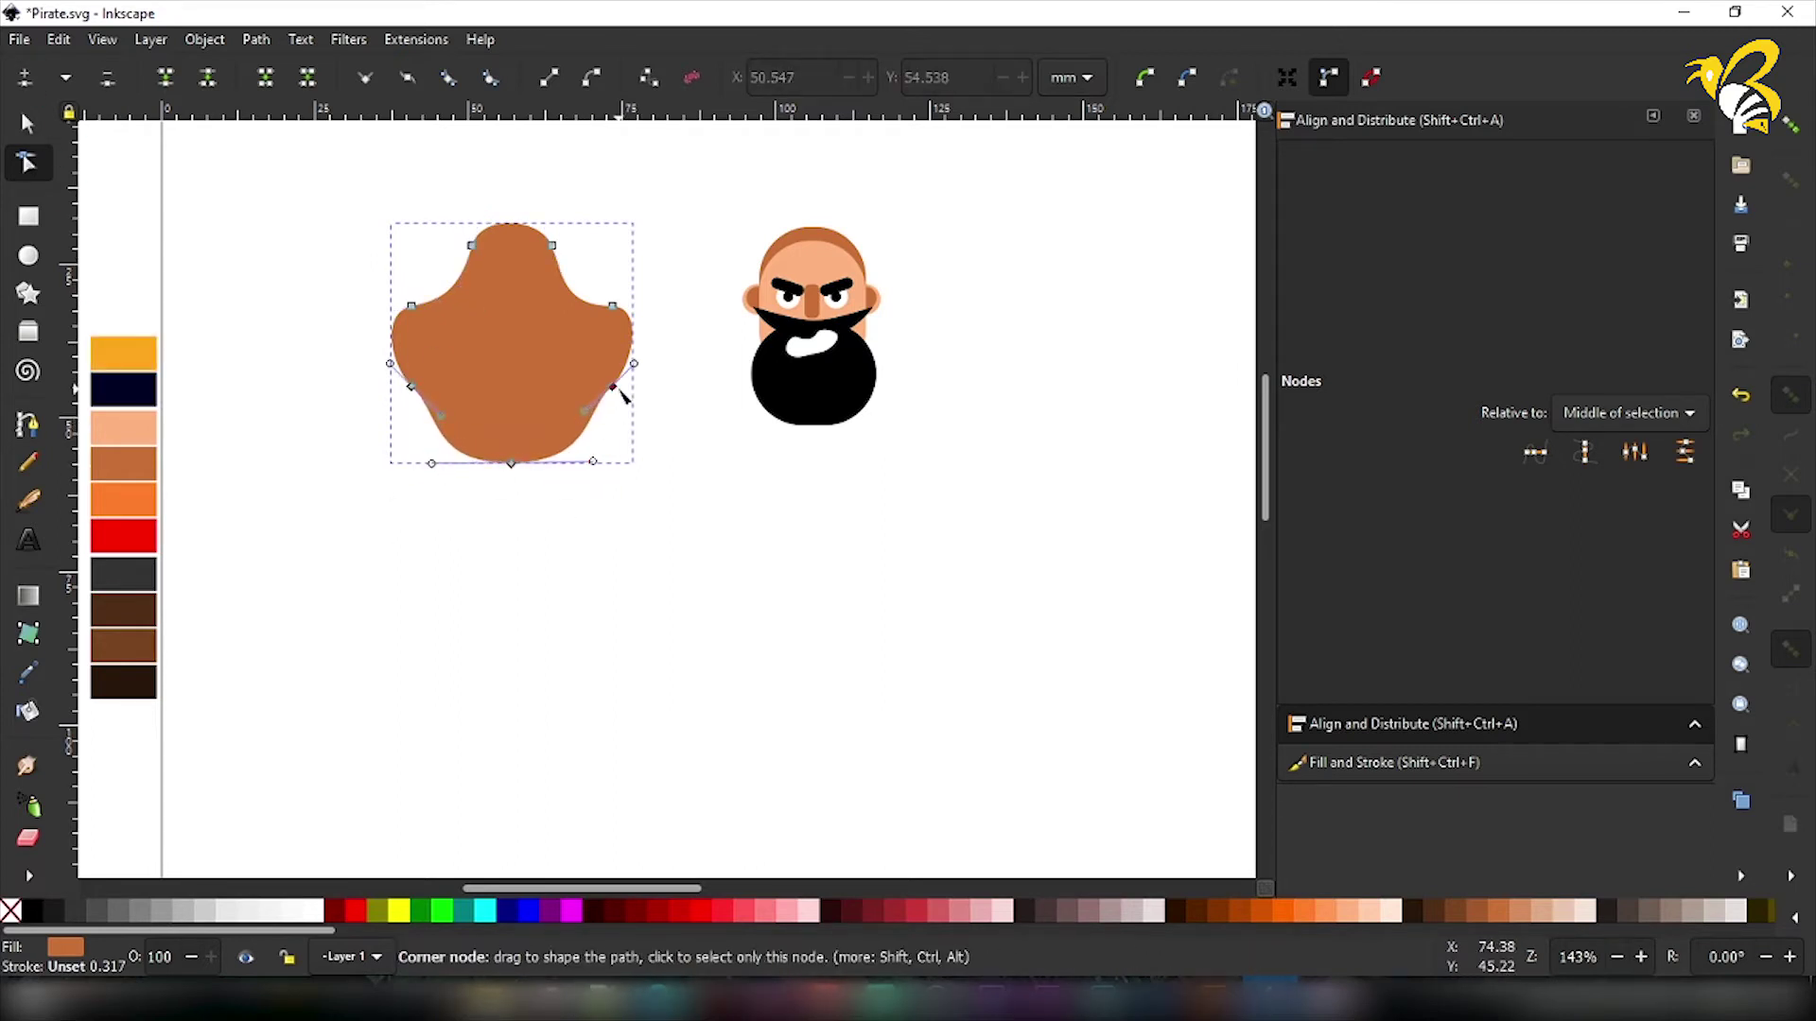
pyautogui.moveTo(595, 411); pyautogui.dragTo(376, 358)
pyautogui.click(107, 79)
pyautogui.moveTo(434, 479); pyautogui.dragTo(392, 463)
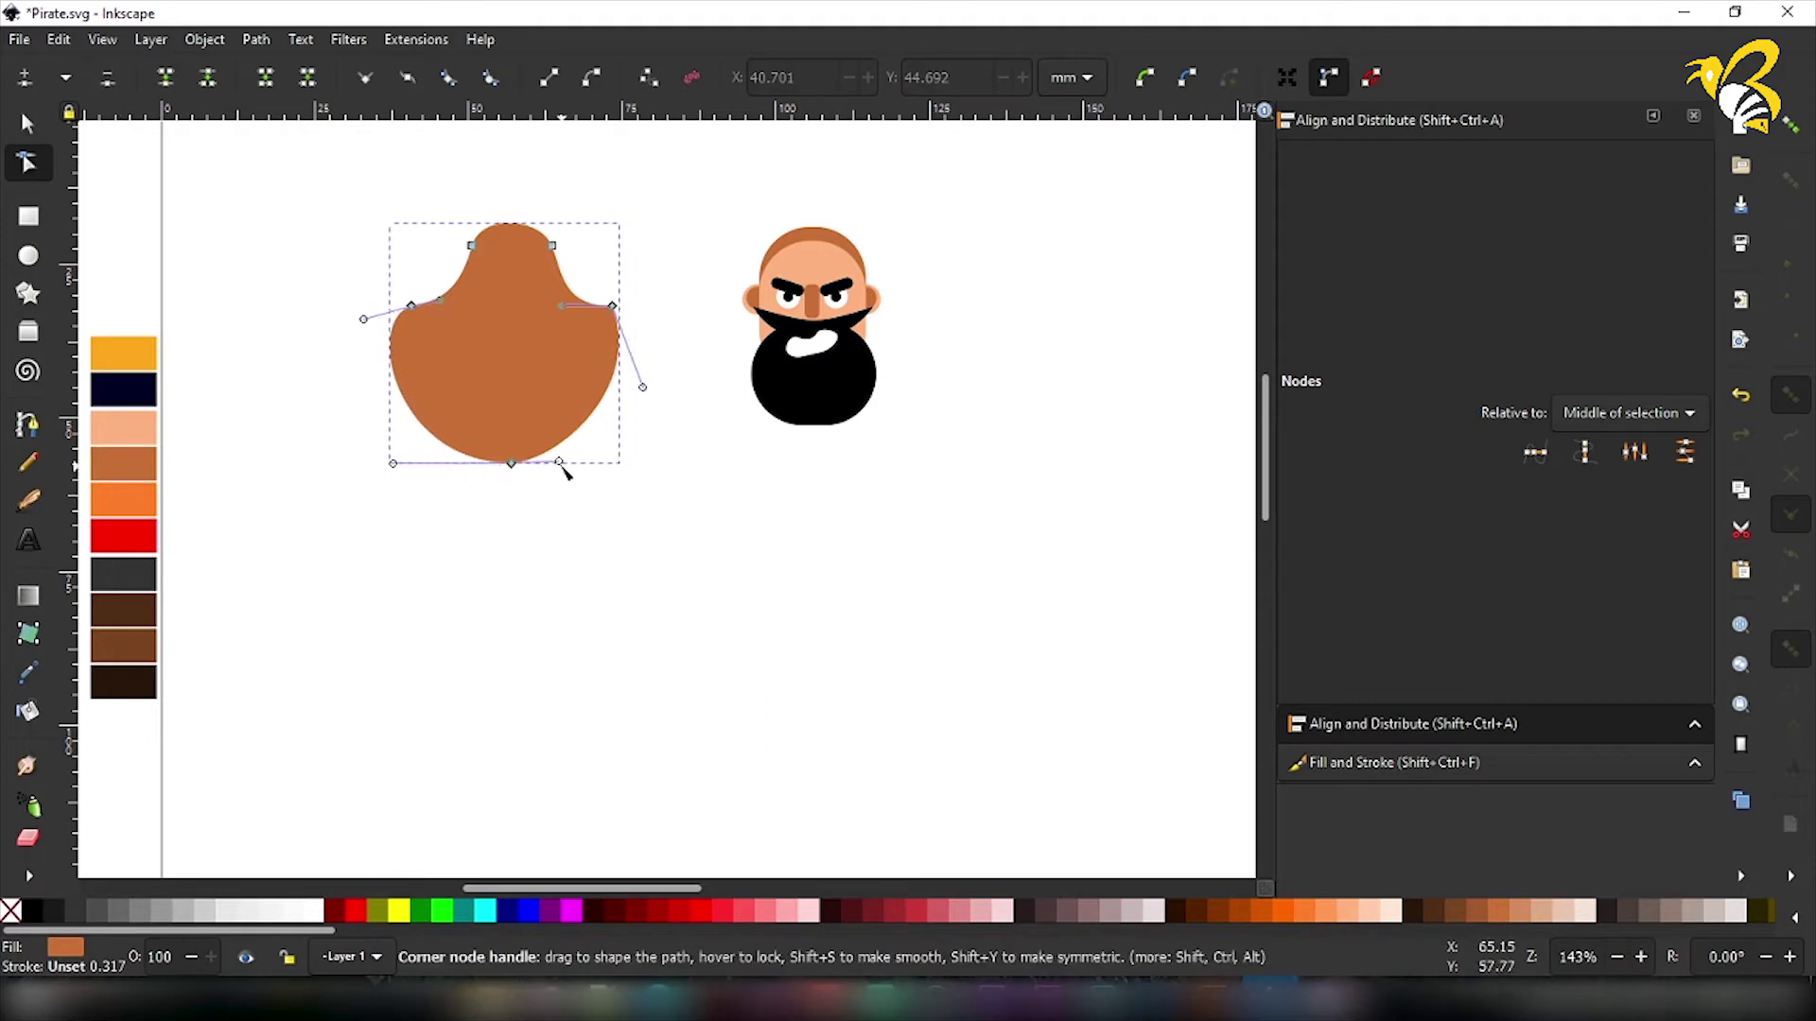
pyautogui.moveTo(559, 460); pyautogui.dragTo(624, 466)
pyautogui.moveTo(642, 387); pyautogui.dragTo(558, 295)
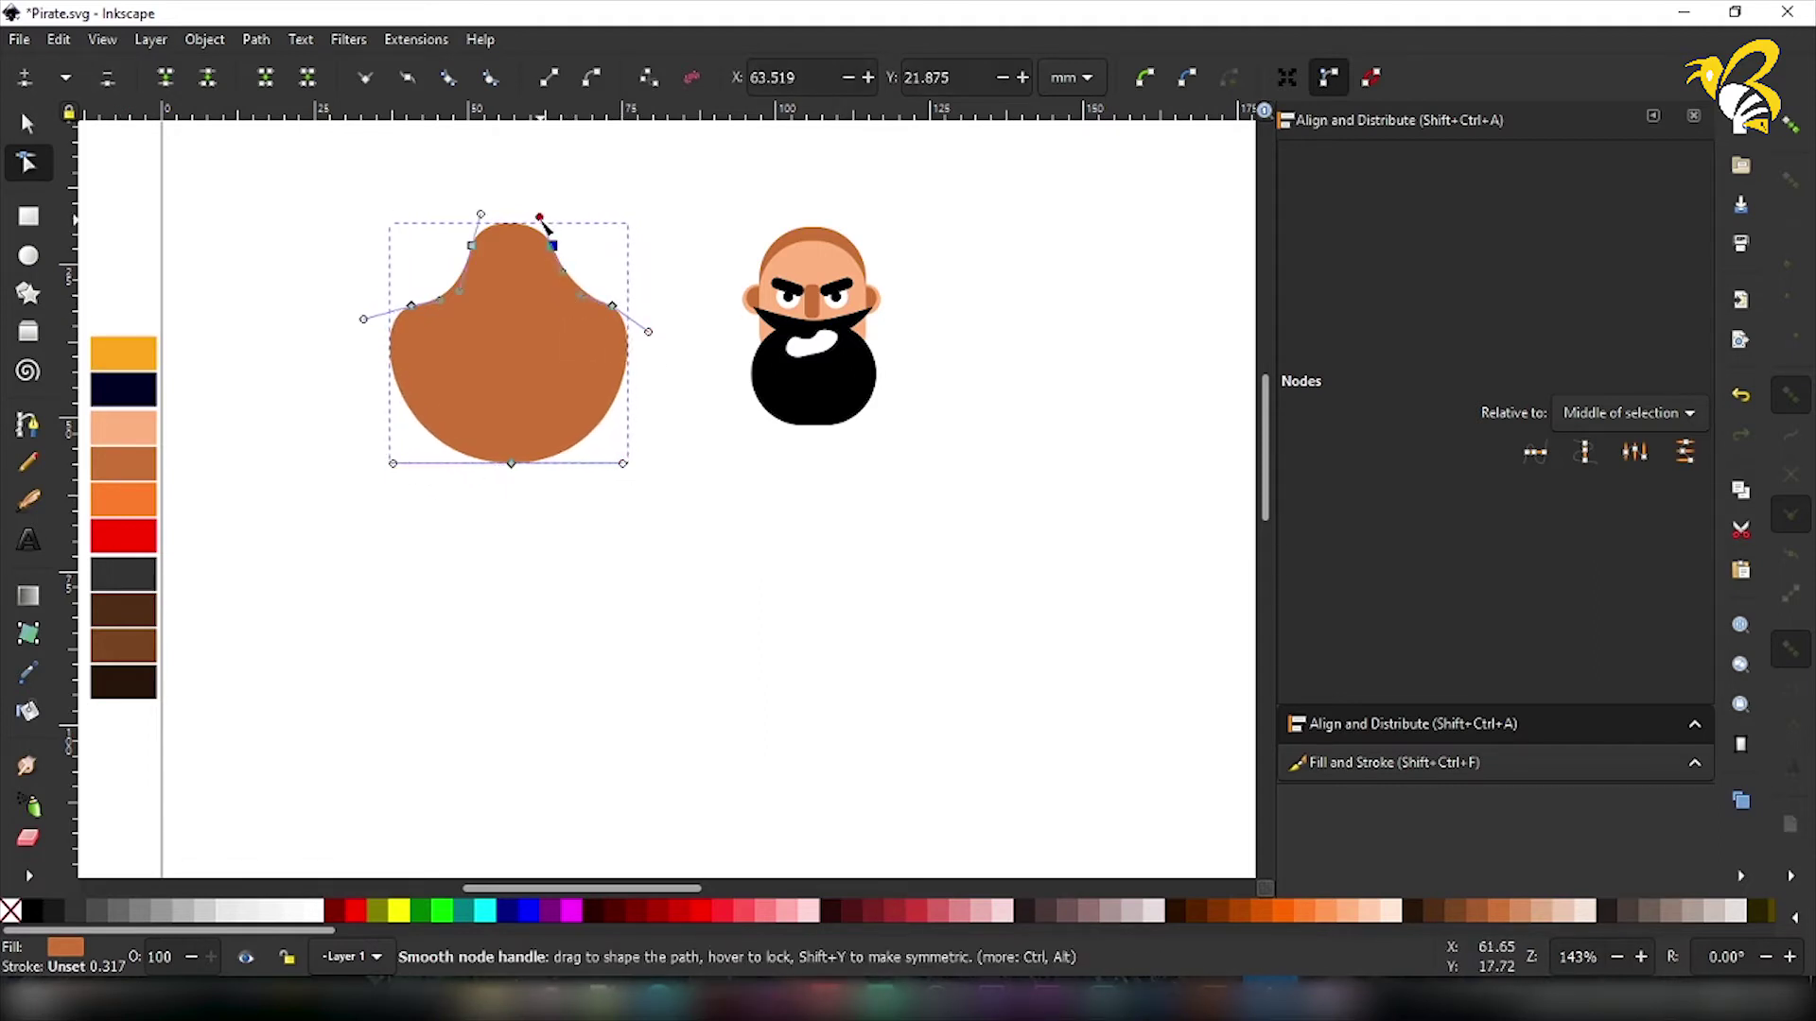
pyautogui.click(652, 508)
# Fill the shape with the dark navy swatch and refine the curve leading into its right shoulder.
pyautogui.click(24, 123)
pyautogui.click(28, 672)
pyautogui.click(124, 390)
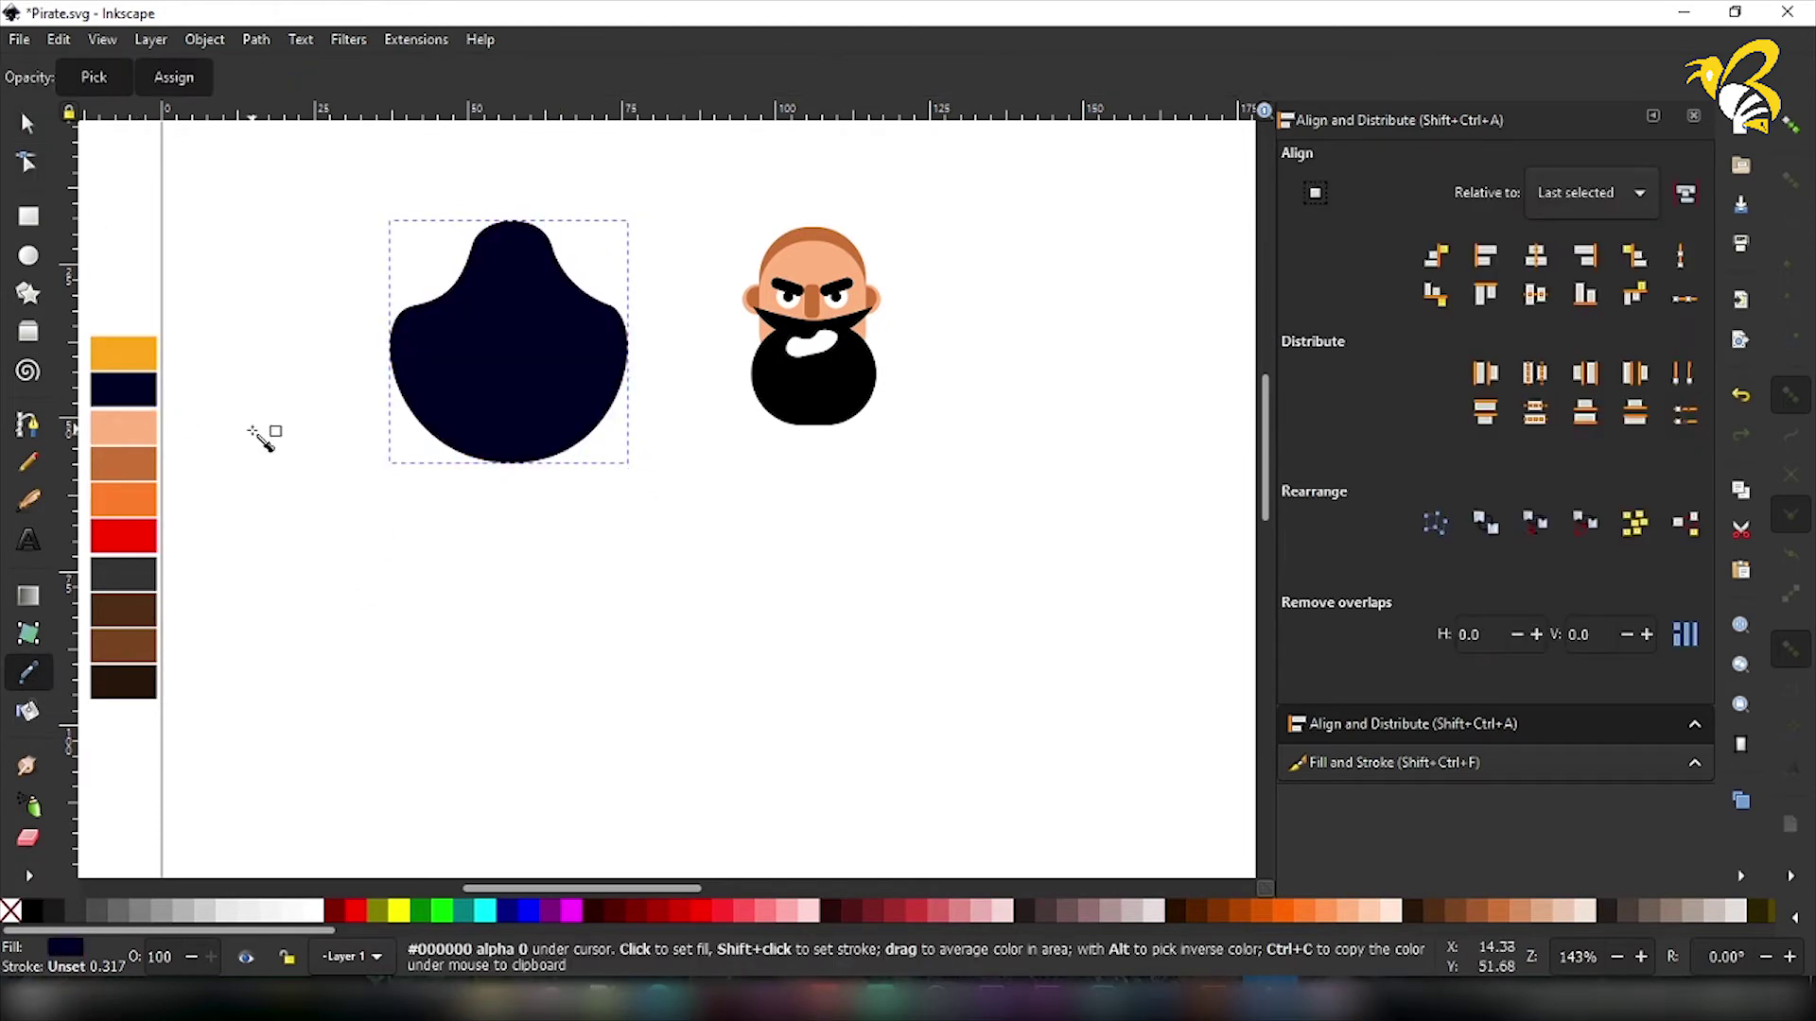
pyautogui.click(26, 124)
pyautogui.click(28, 163)
pyautogui.click(613, 306)
pyautogui.moveTo(585, 291); pyautogui.dragTo(572, 293)
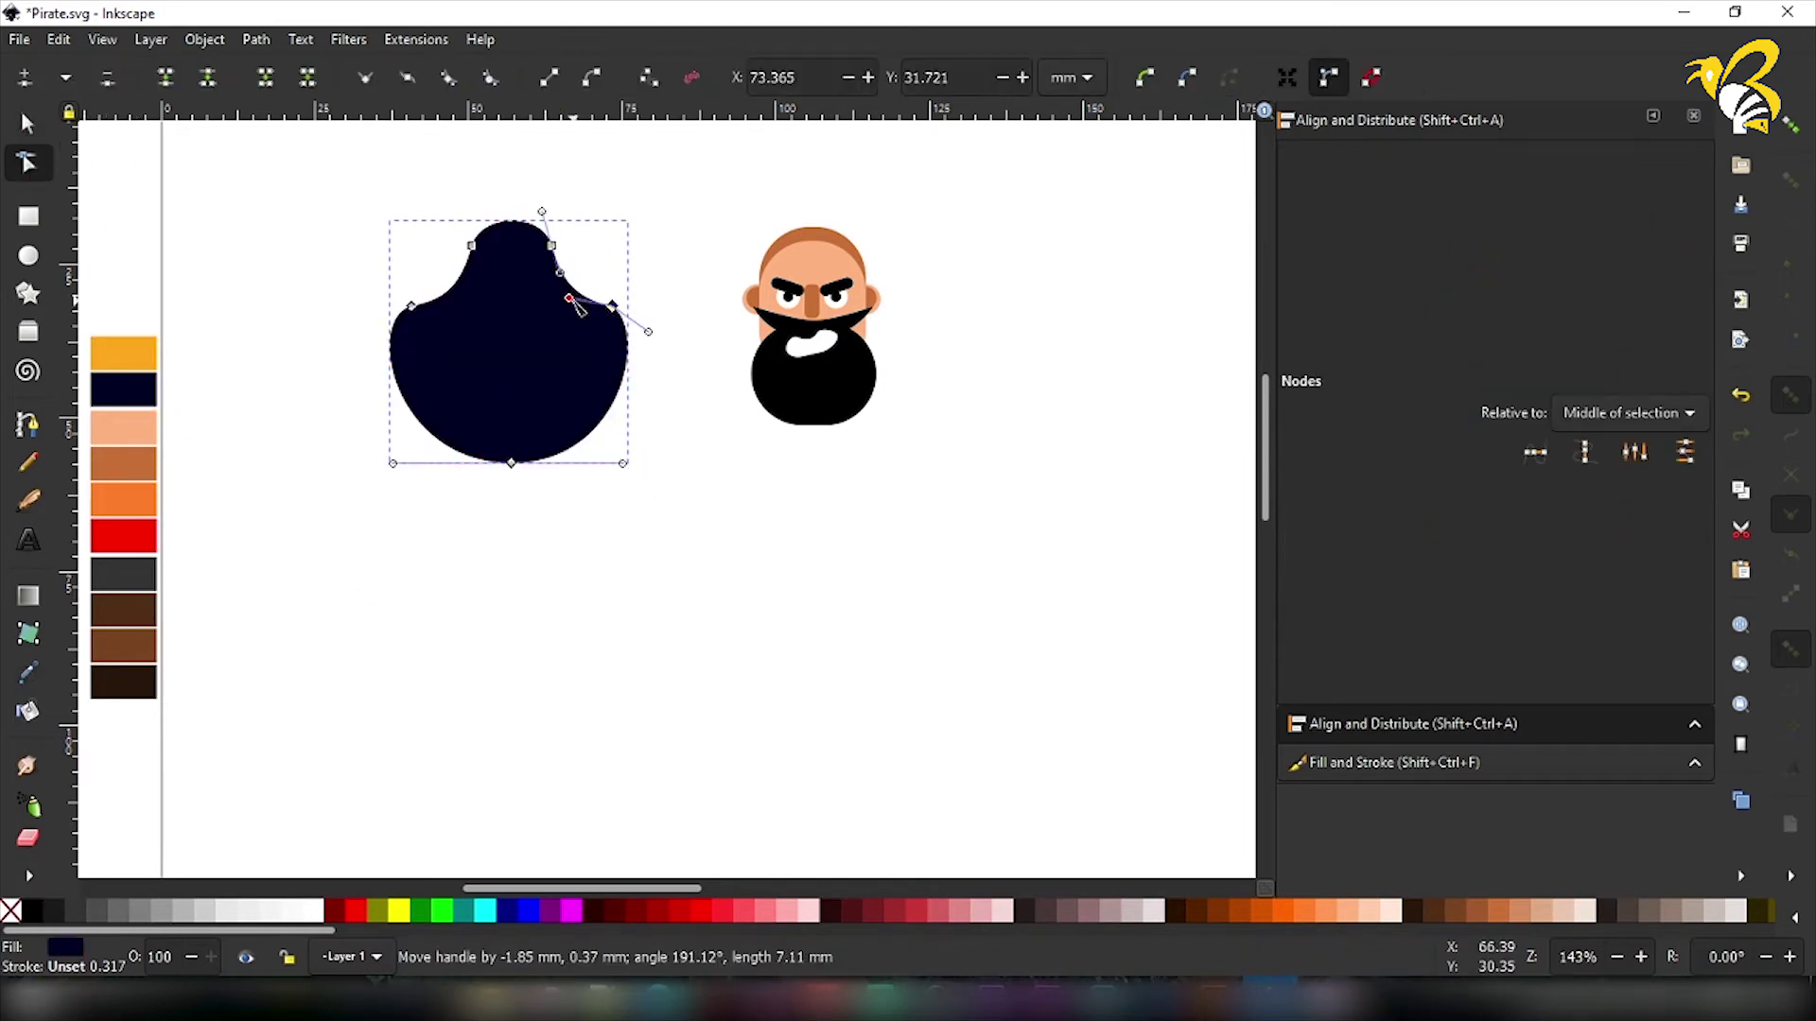
pyautogui.press('Escape')
pyautogui.press('Escape')
pyautogui.click(607, 344)
# Draw a small navy ellipse about 8.3 mm wide and, below it, a narrow rounded rectangle about 1.7 by 3.7 mm.
pyautogui.click(28, 255)
pyautogui.moveTo(219, 252)
pyautogui.mouseDown()
pyautogui.moveTo(268, 278)
pyautogui.moveTo(225, 348)
pyautogui.mouseUp()
pyautogui.click(28, 216)
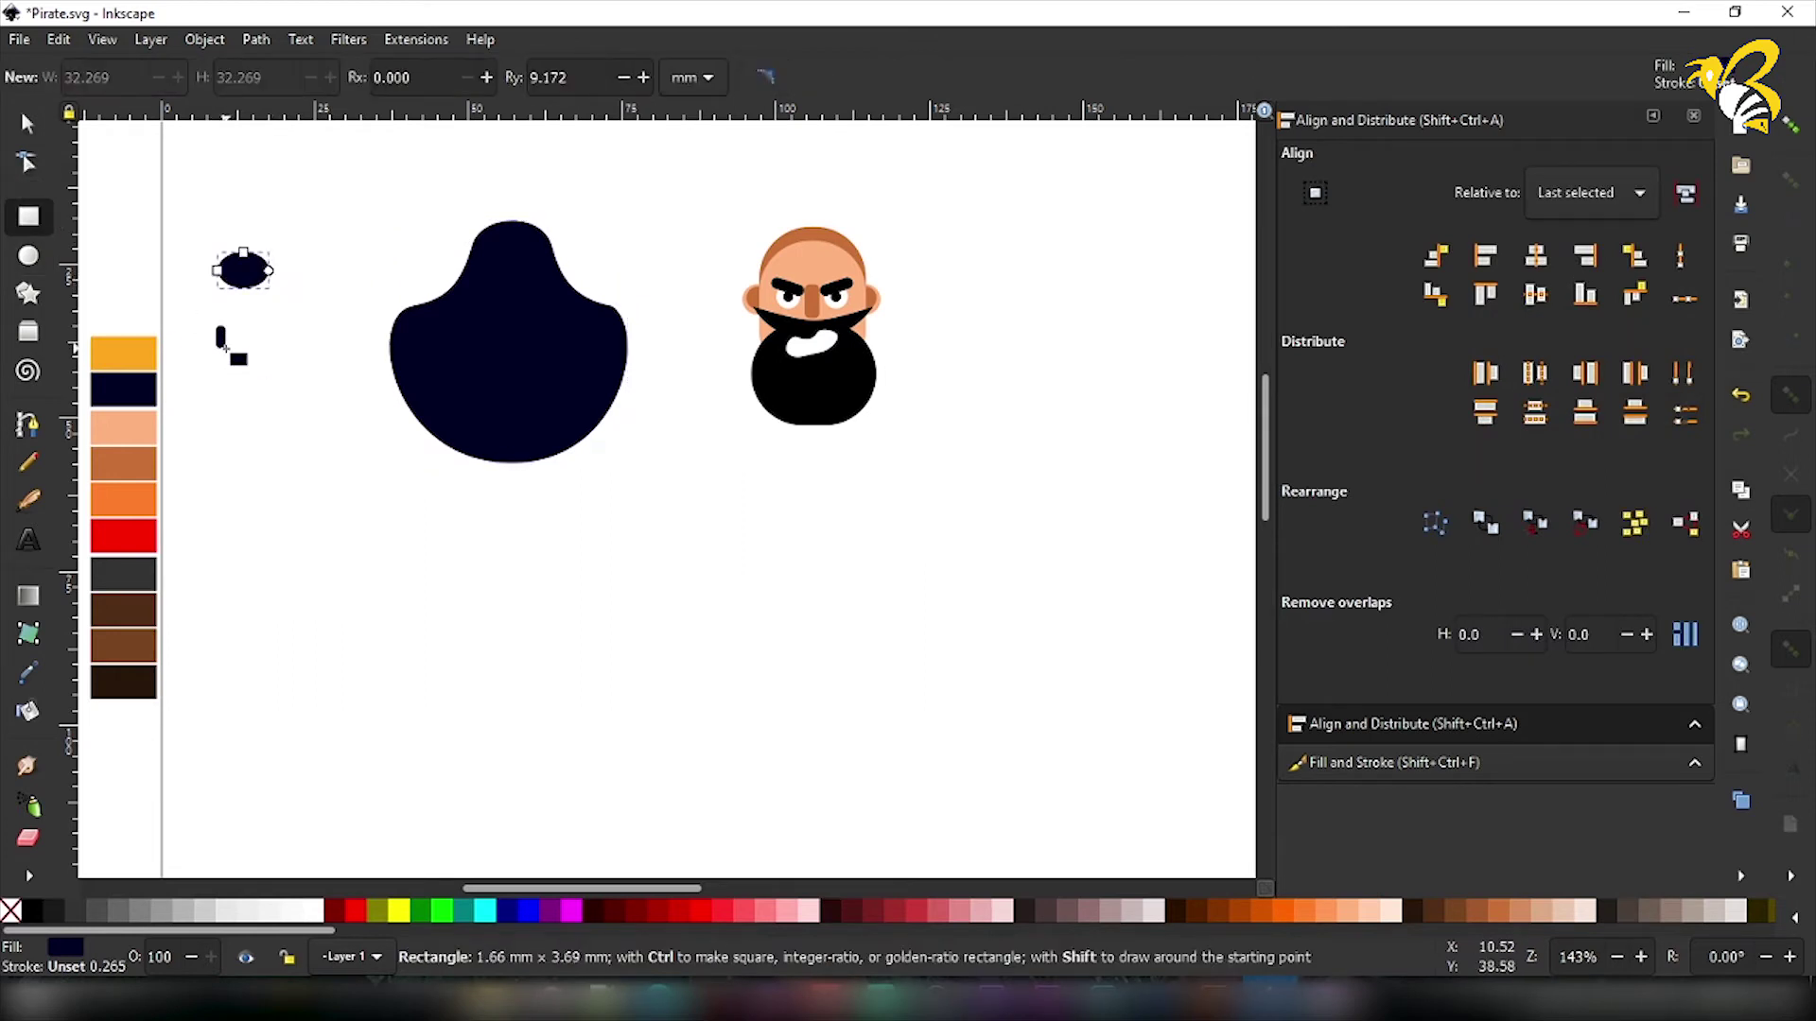
pyautogui.press('s')
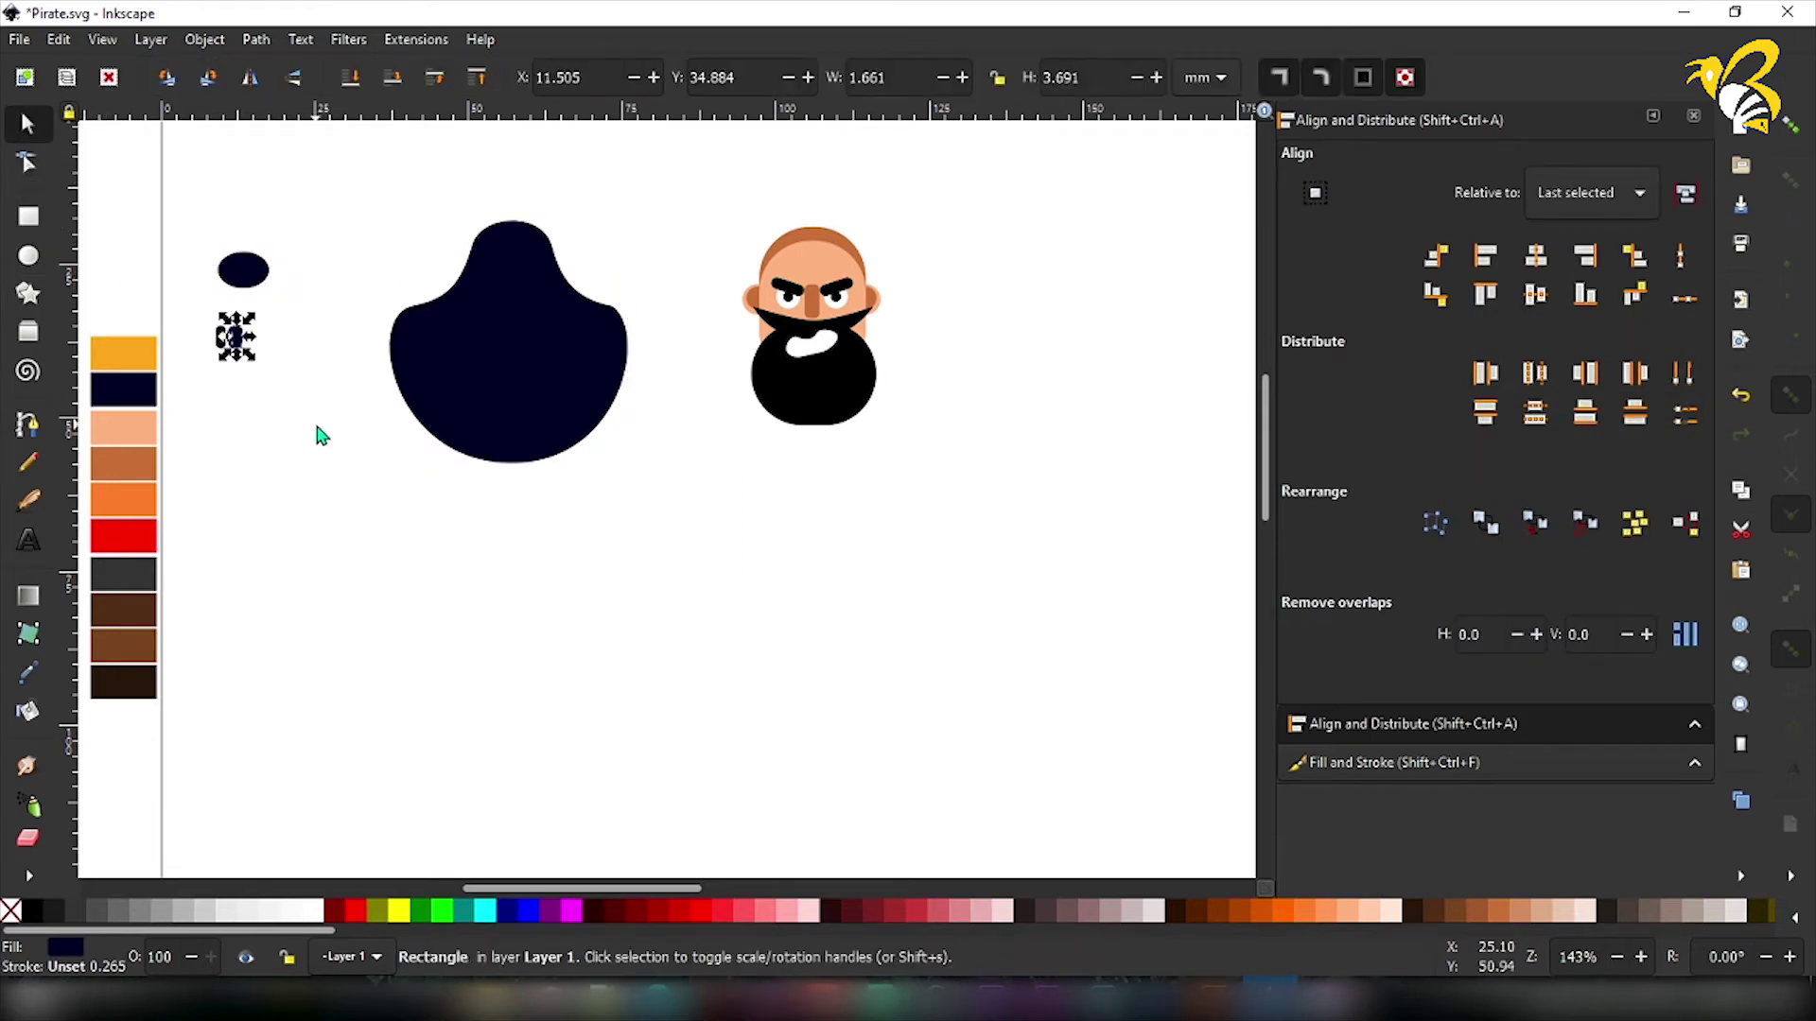
# Form a row of three teeth from the small rectangle, group them and centre them horizontally under the ellipse.
pyautogui.moveTo(202, 301); pyautogui.dragTo(254, 281)
pyautogui.hotkey('ctrl', 'g')
pyautogui.moveTo(201, 322); pyautogui.dragTo(295, 222)
pyautogui.click(1535, 247)
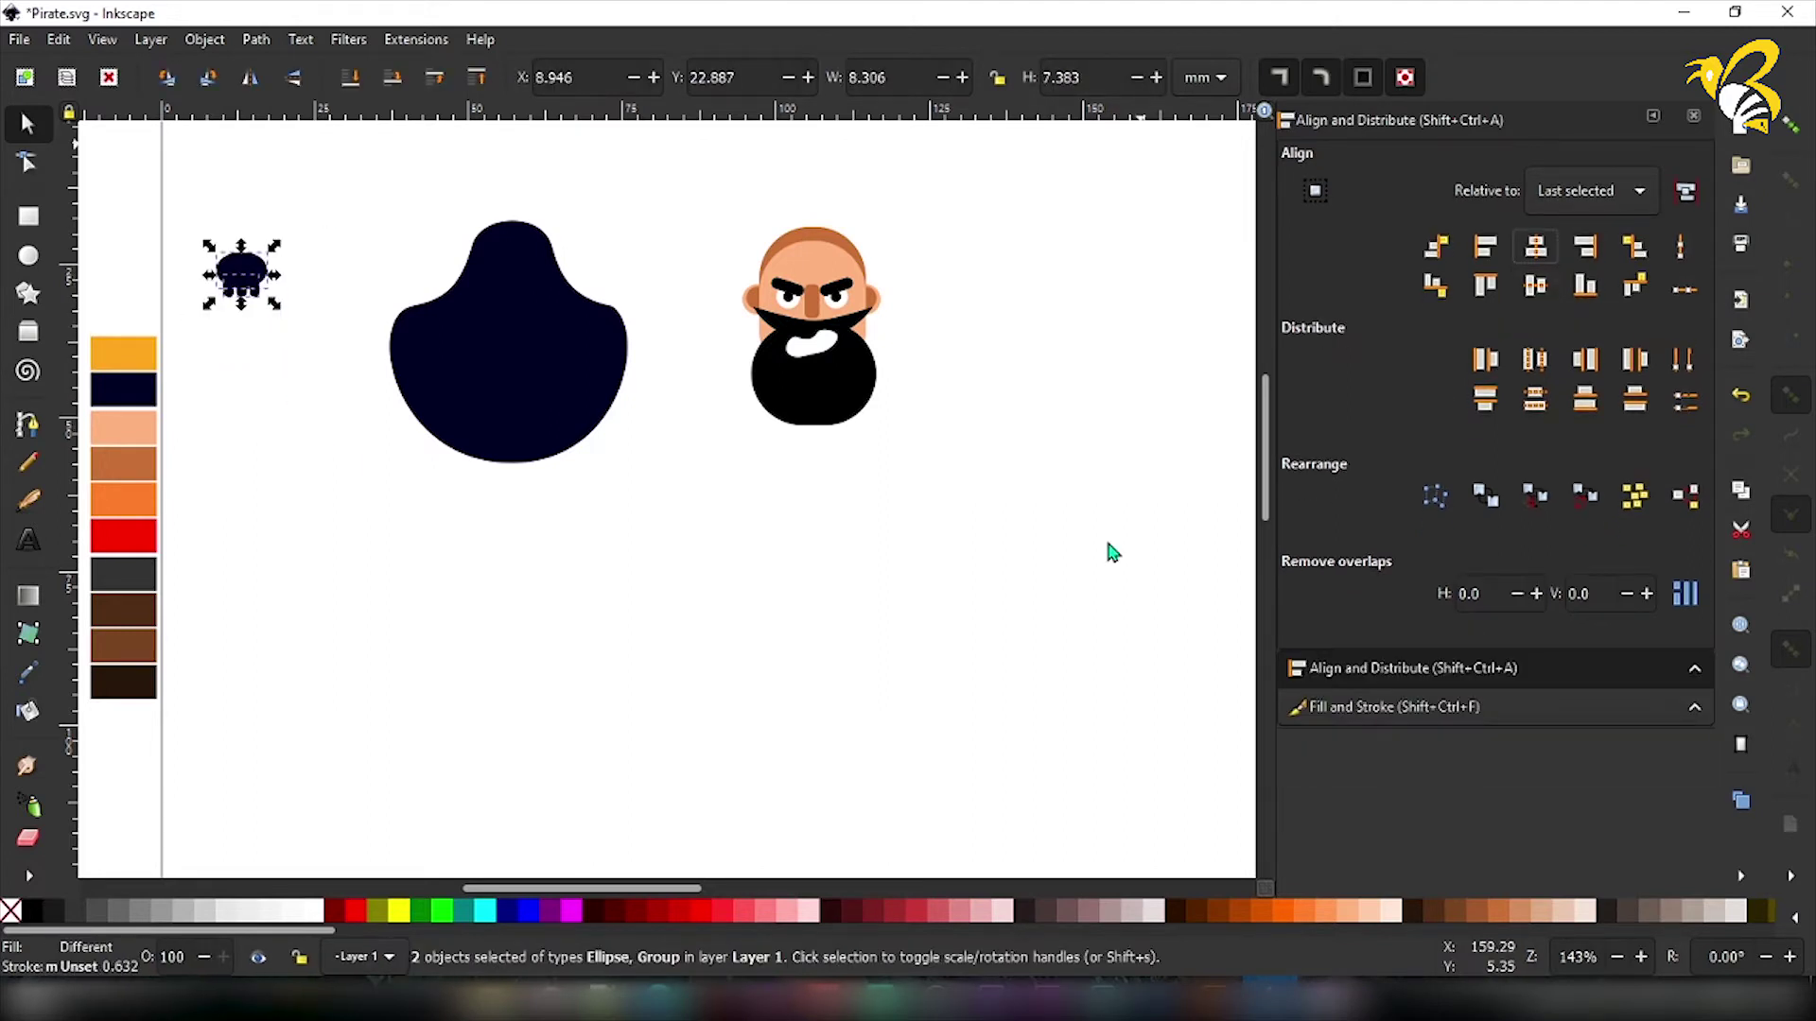
pyautogui.click(1110, 552)
# Draw a circle, scale it to about 2.6 mm and place it on the skull's left half as a white eye.
pyautogui.click(29, 255)
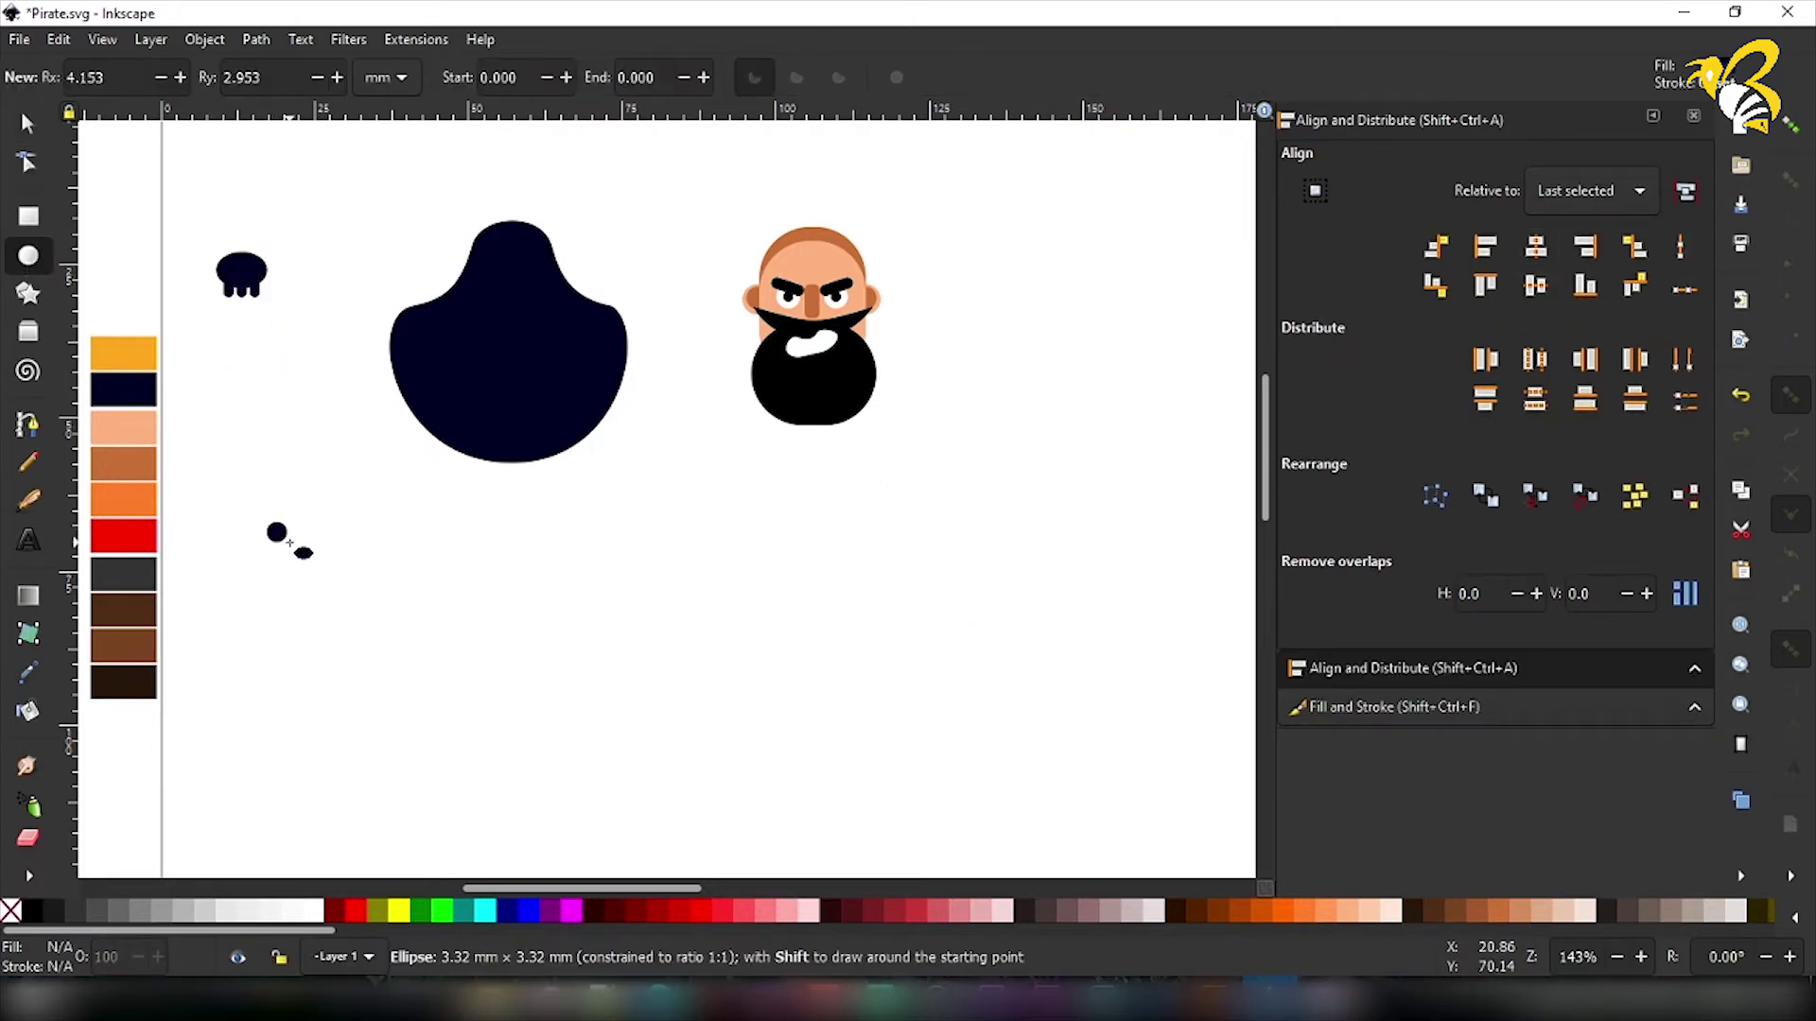
pyautogui.press('s')
pyautogui.moveTo(274, 526); pyautogui.dragTo(241, 265)
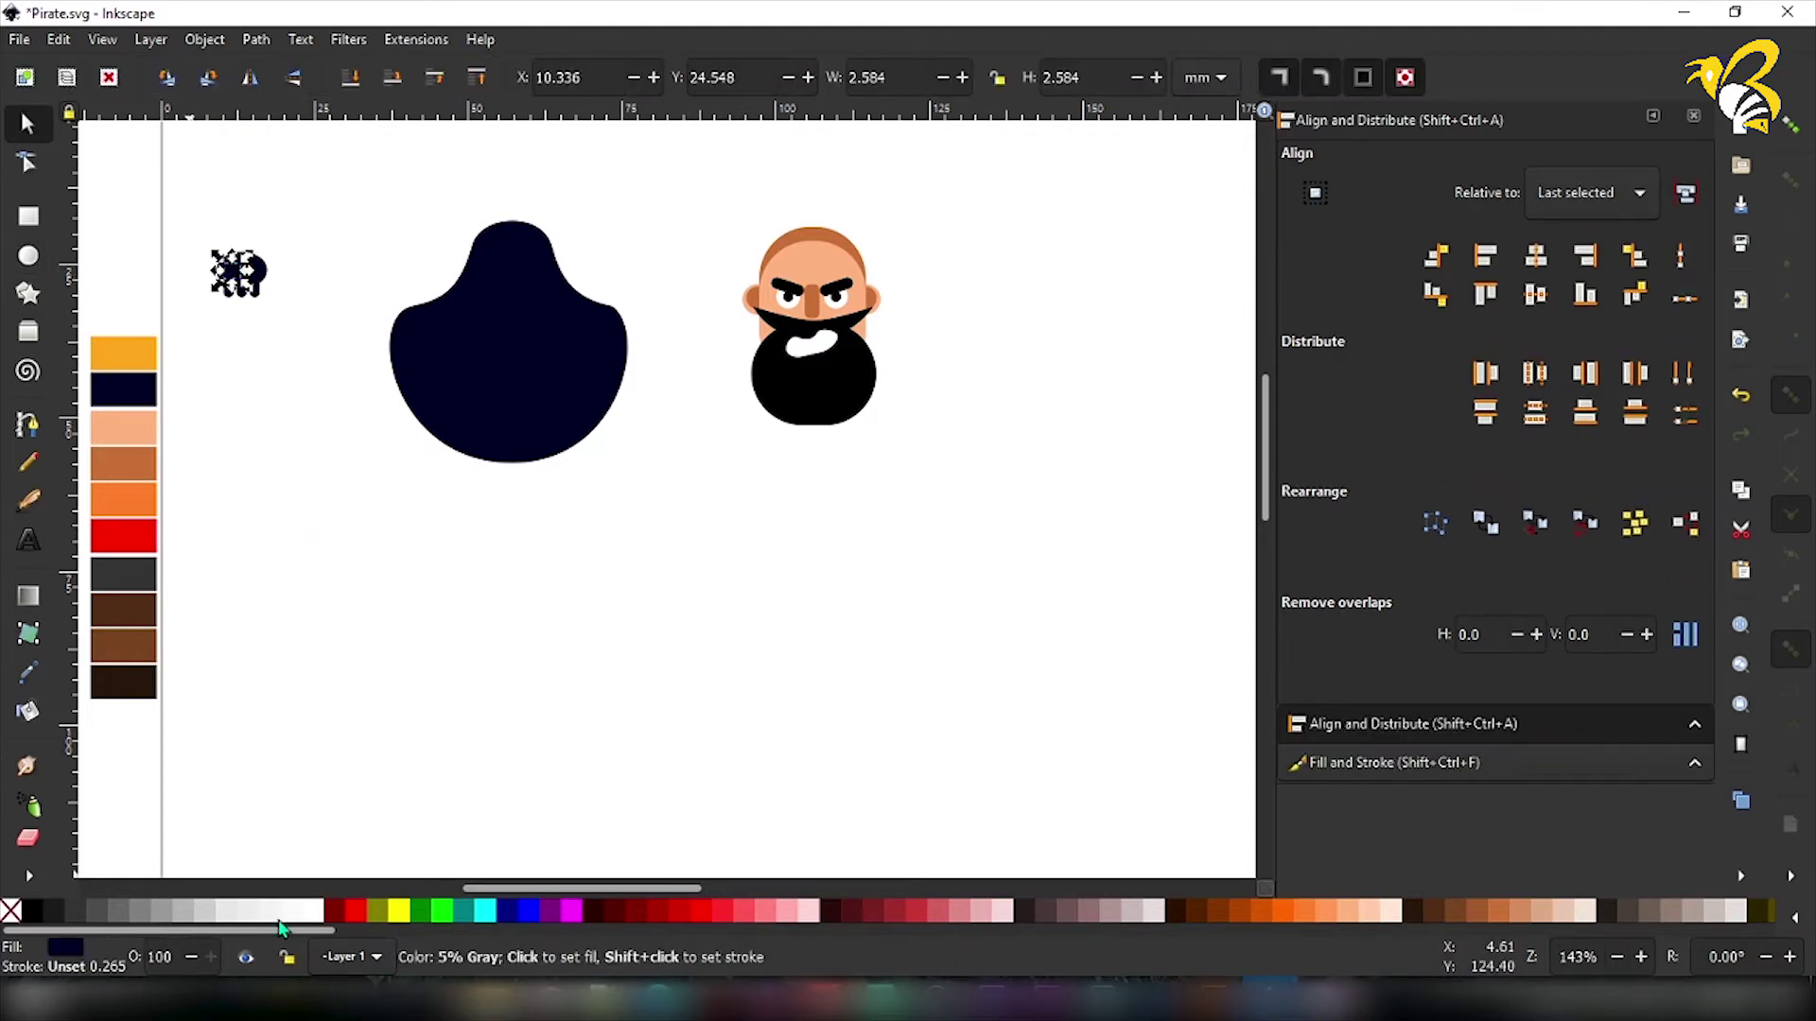
pyautogui.click(280, 927)
# Place a copy of the white eye on the right half of the skull, level with the first.
pyautogui.click(273, 383)
pyautogui.keyDown('ctrl'); pyautogui.click(235, 273); pyautogui.keyUp('ctrl')
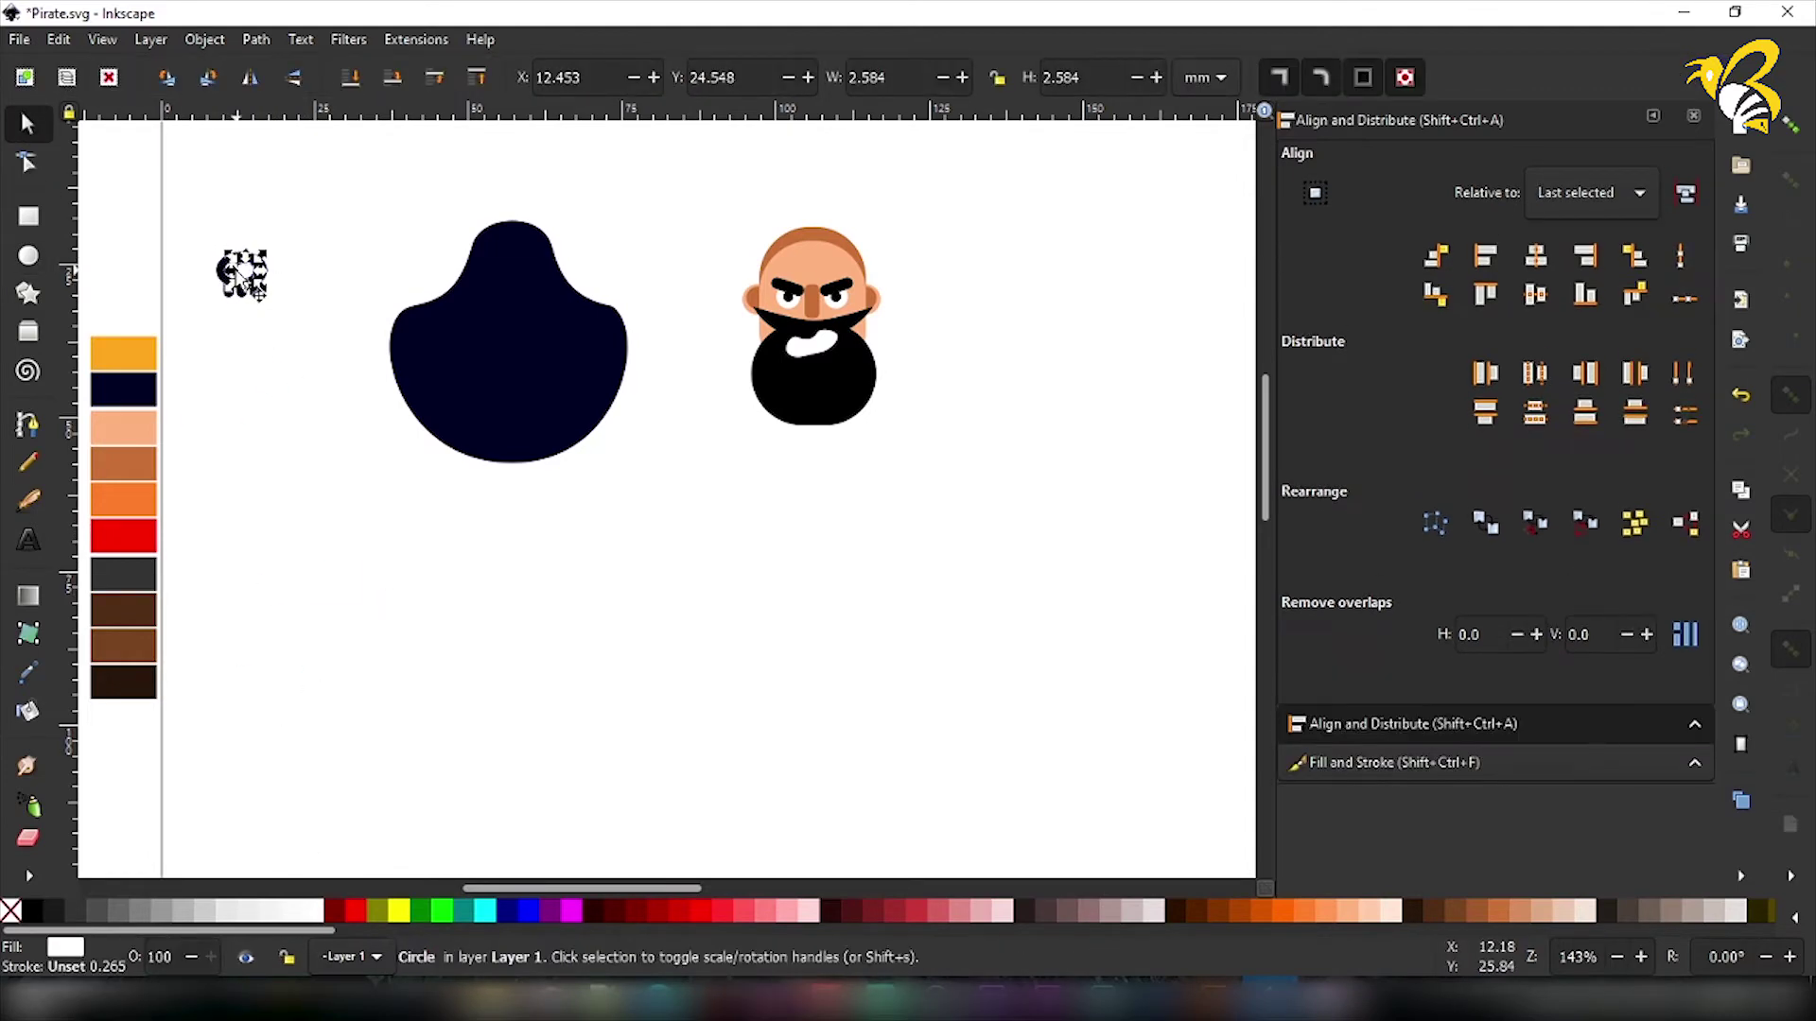
pyautogui.press('Right')
pyautogui.press('Right')
pyautogui.press('Right')
pyautogui.keyDown('ctrl'); pyautogui.click(224, 274); pyautogui.keyUp('ctrl')
pyautogui.click(483, 570)
pyautogui.moveTo(185, 214); pyautogui.dragTo(326, 341)
pyautogui.click(355, 423)
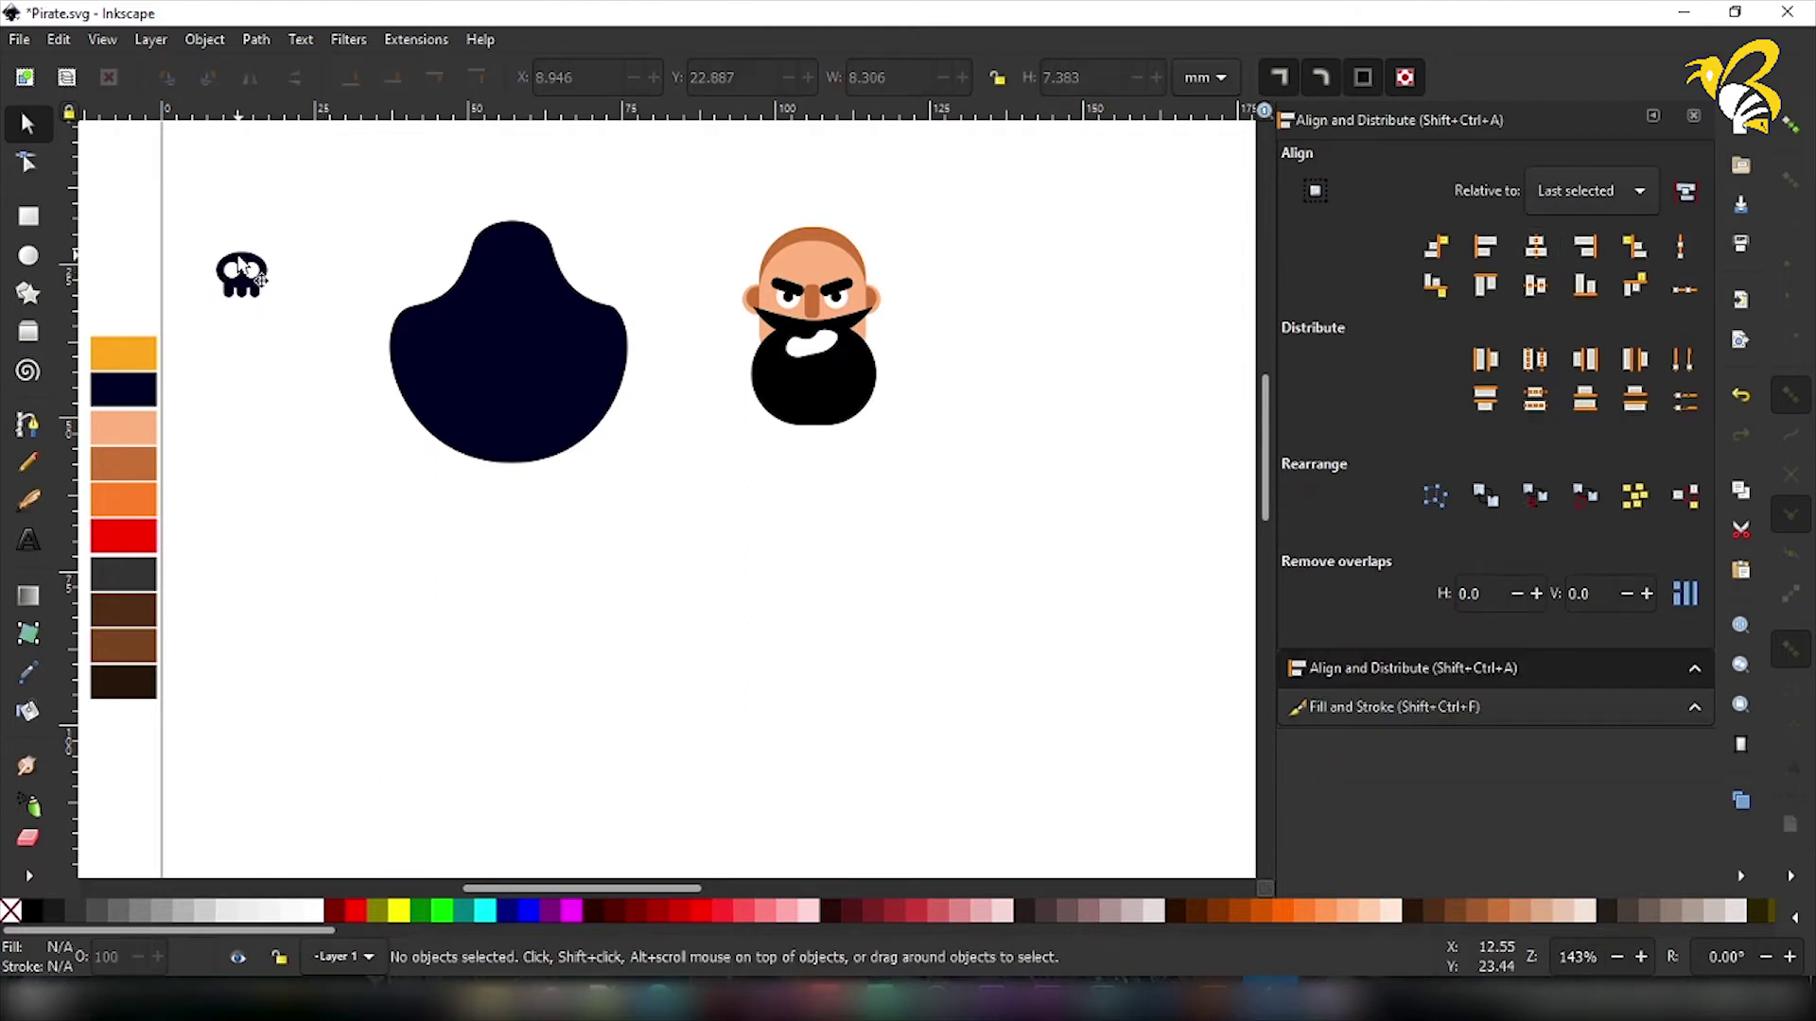
# Try to cut the white eyes out of the skull with a Difference operation.
pyautogui.moveTo(189, 227); pyautogui.dragTo(305, 360)
pyautogui.hotkey('ctrl', 'g')
pyautogui.click(249, 325)
pyautogui.click(309, 370)
pyautogui.click(240, 258)
pyautogui.keyDown('shift'); pyautogui.click(234, 272); pyautogui.keyUp('shift')
pyautogui.click(254, 40)
pyautogui.click(304, 176)
pyautogui.click(308, 272)
pyautogui.click(251, 269)
pyautogui.click(296, 416)
pyautogui.click(252, 268)
pyautogui.keyDown('shift'); pyautogui.click(229, 269); pyautogui.keyUp('shift')
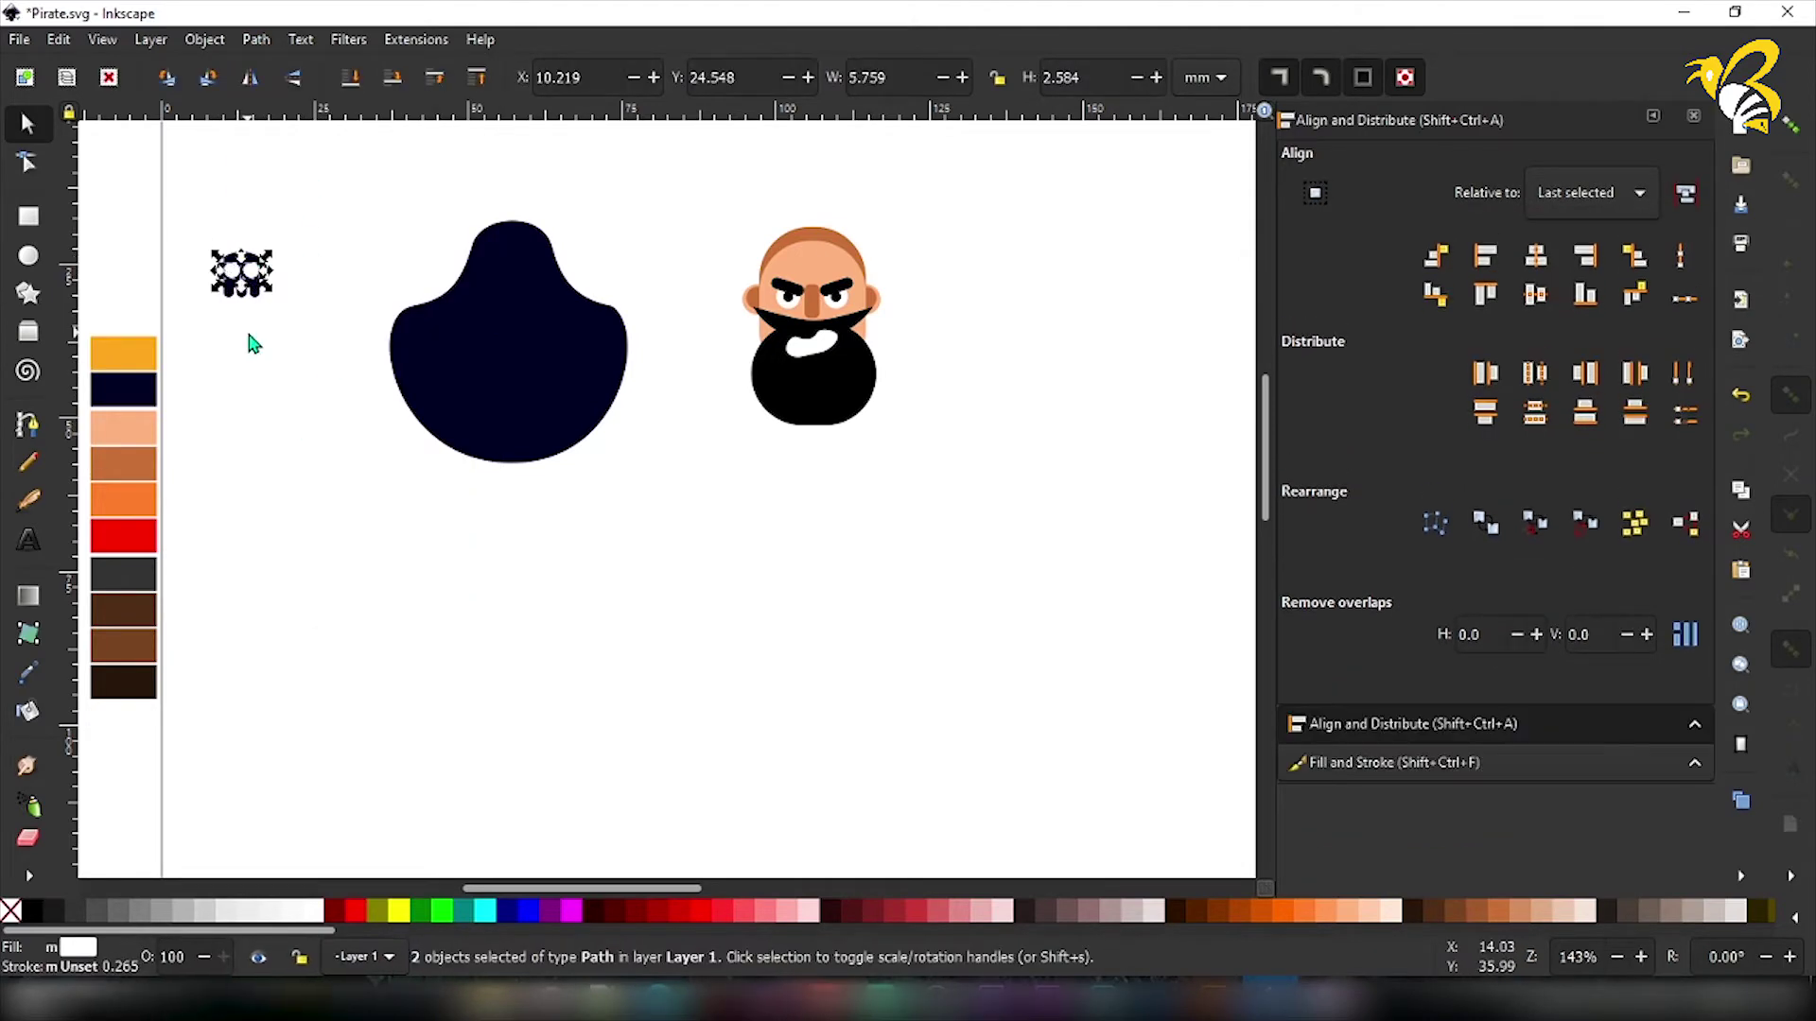
# Cut both eye circles out of the skull's ellipse with Difference so they become holes.
pyautogui.press('z')
pyautogui.doubleClick(230, 263)
pyautogui.click(26, 125)
pyautogui.click(284, 282)
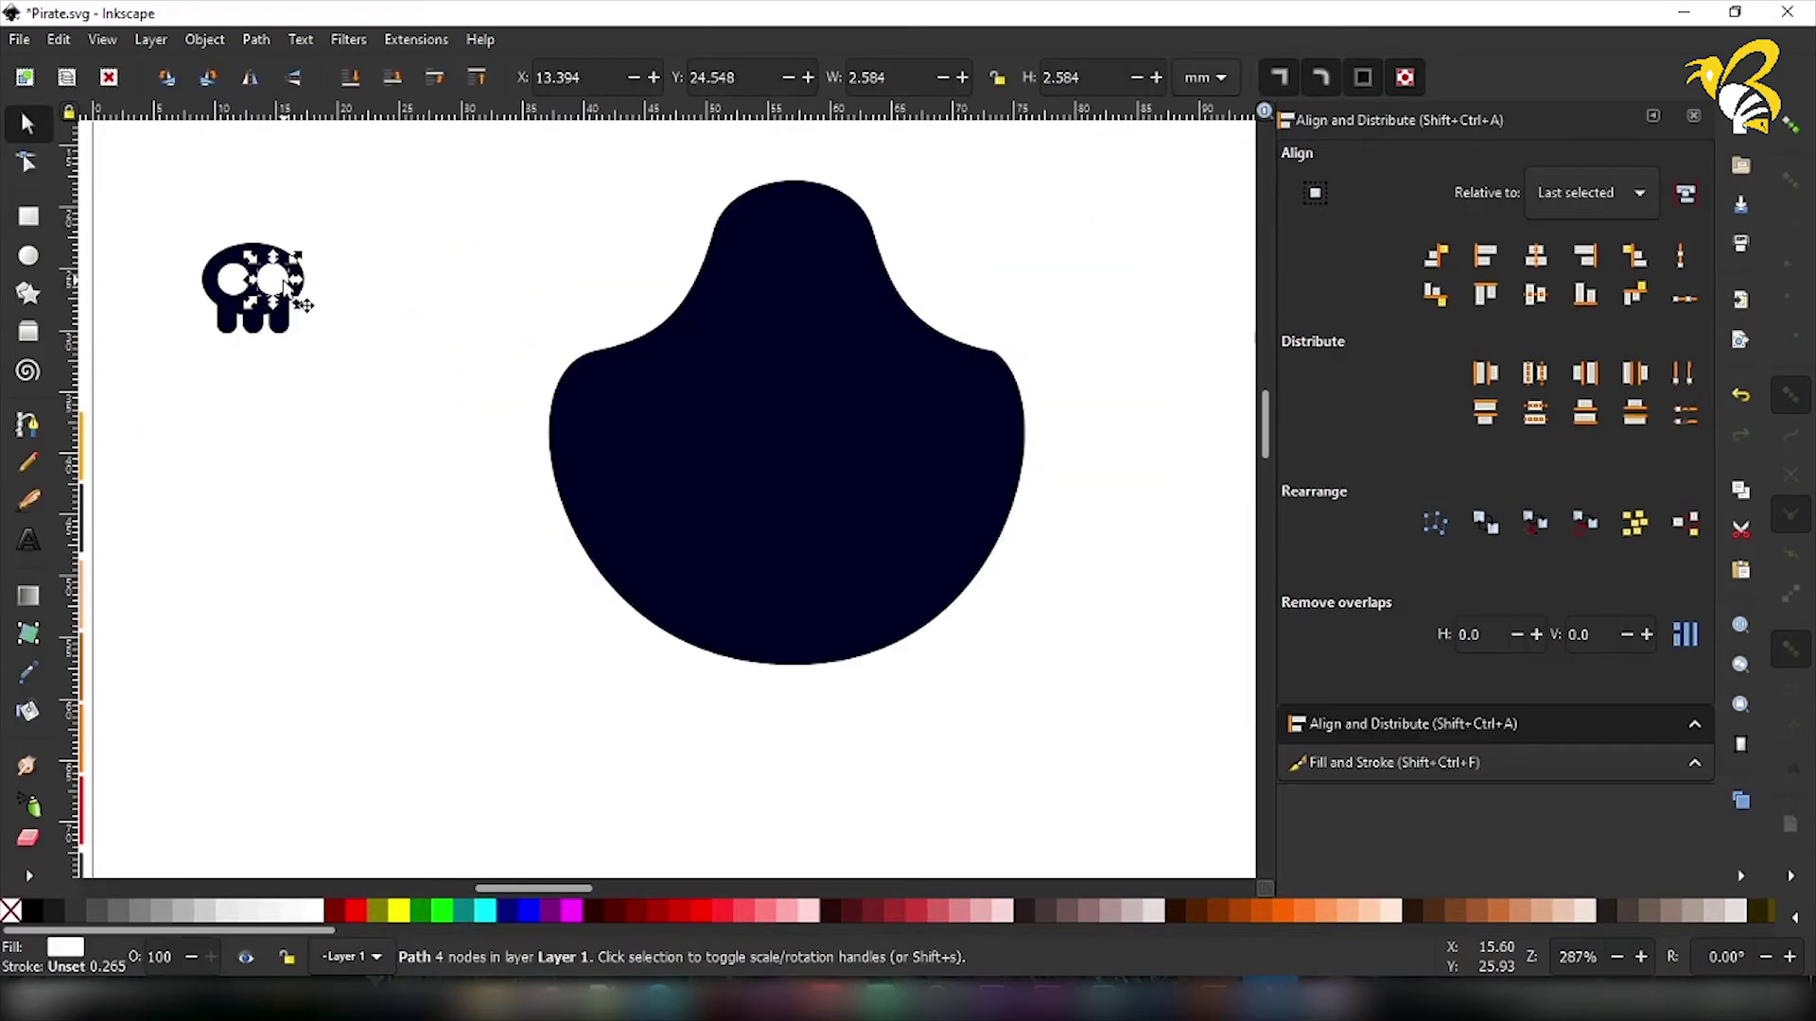
pyautogui.click(255, 39)
pyautogui.click(319, 182)
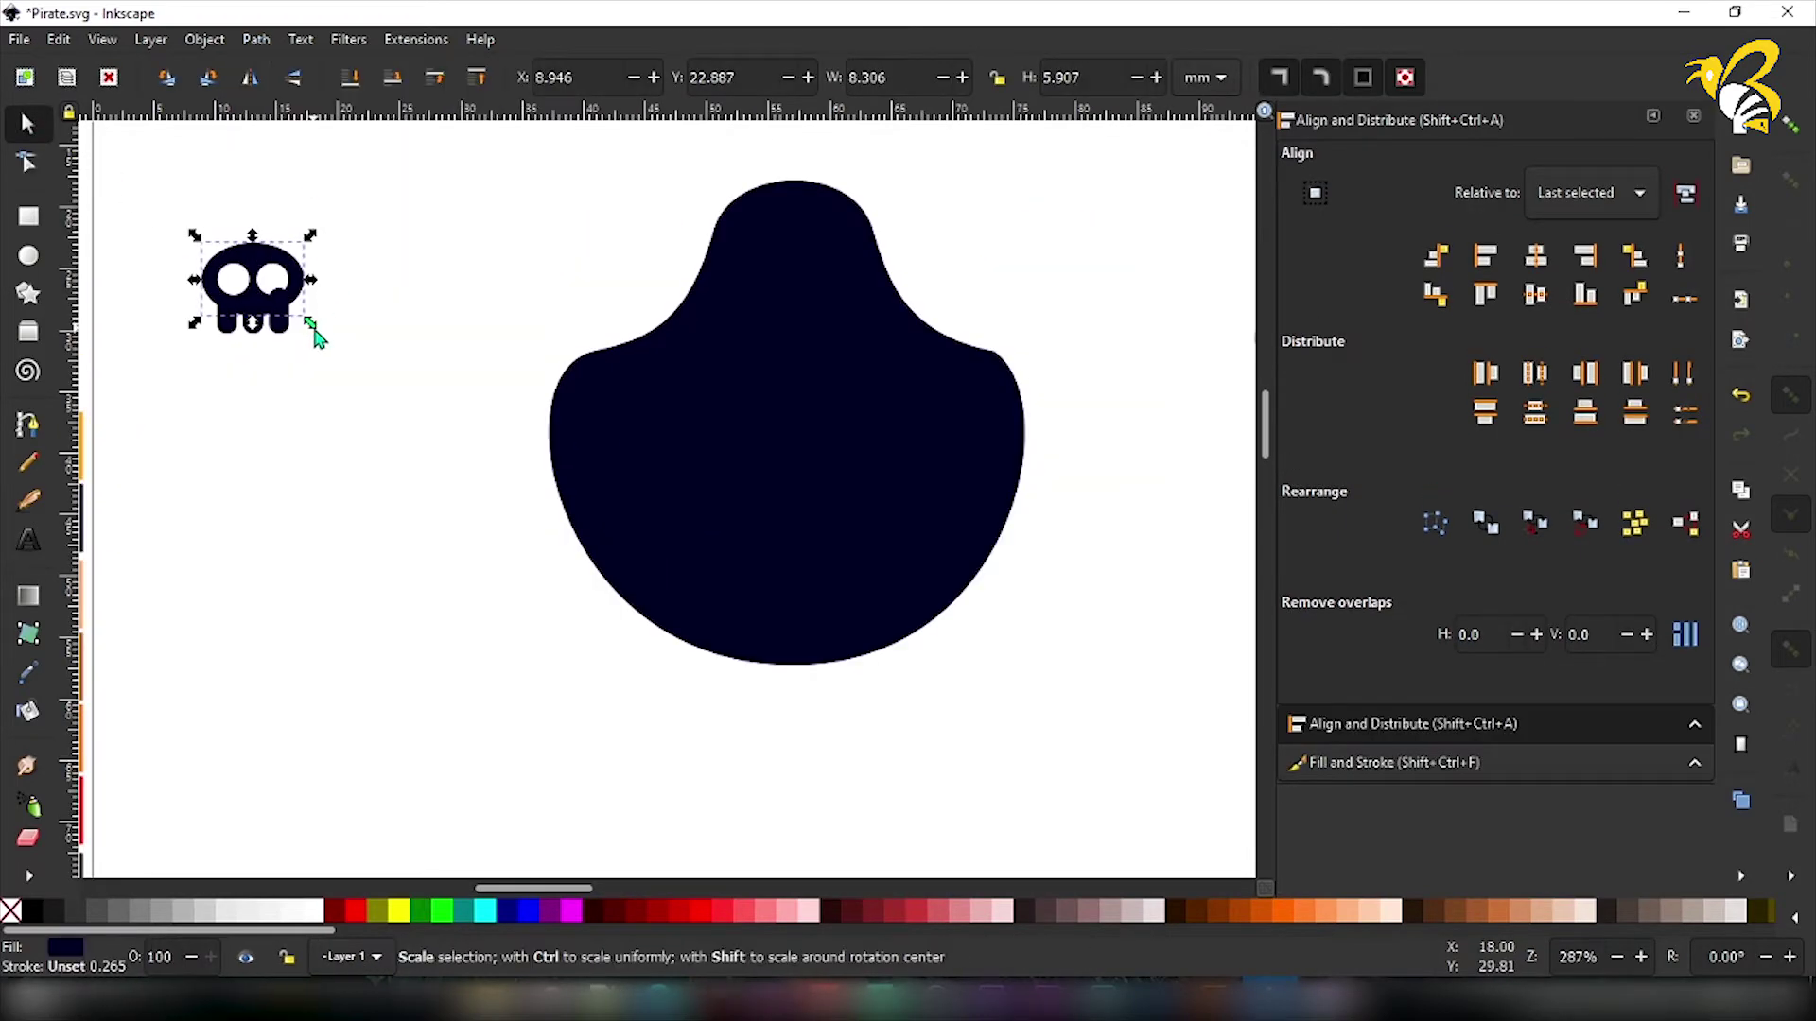
pyautogui.click(230, 276)
pyautogui.keyDown('shift'); pyautogui.click(255, 253); pyautogui.keyUp('shift')
pyautogui.click(210, 39)
pyautogui.moveTo(254, 39)
pyautogui.click(304, 178)
pyautogui.click(345, 372)
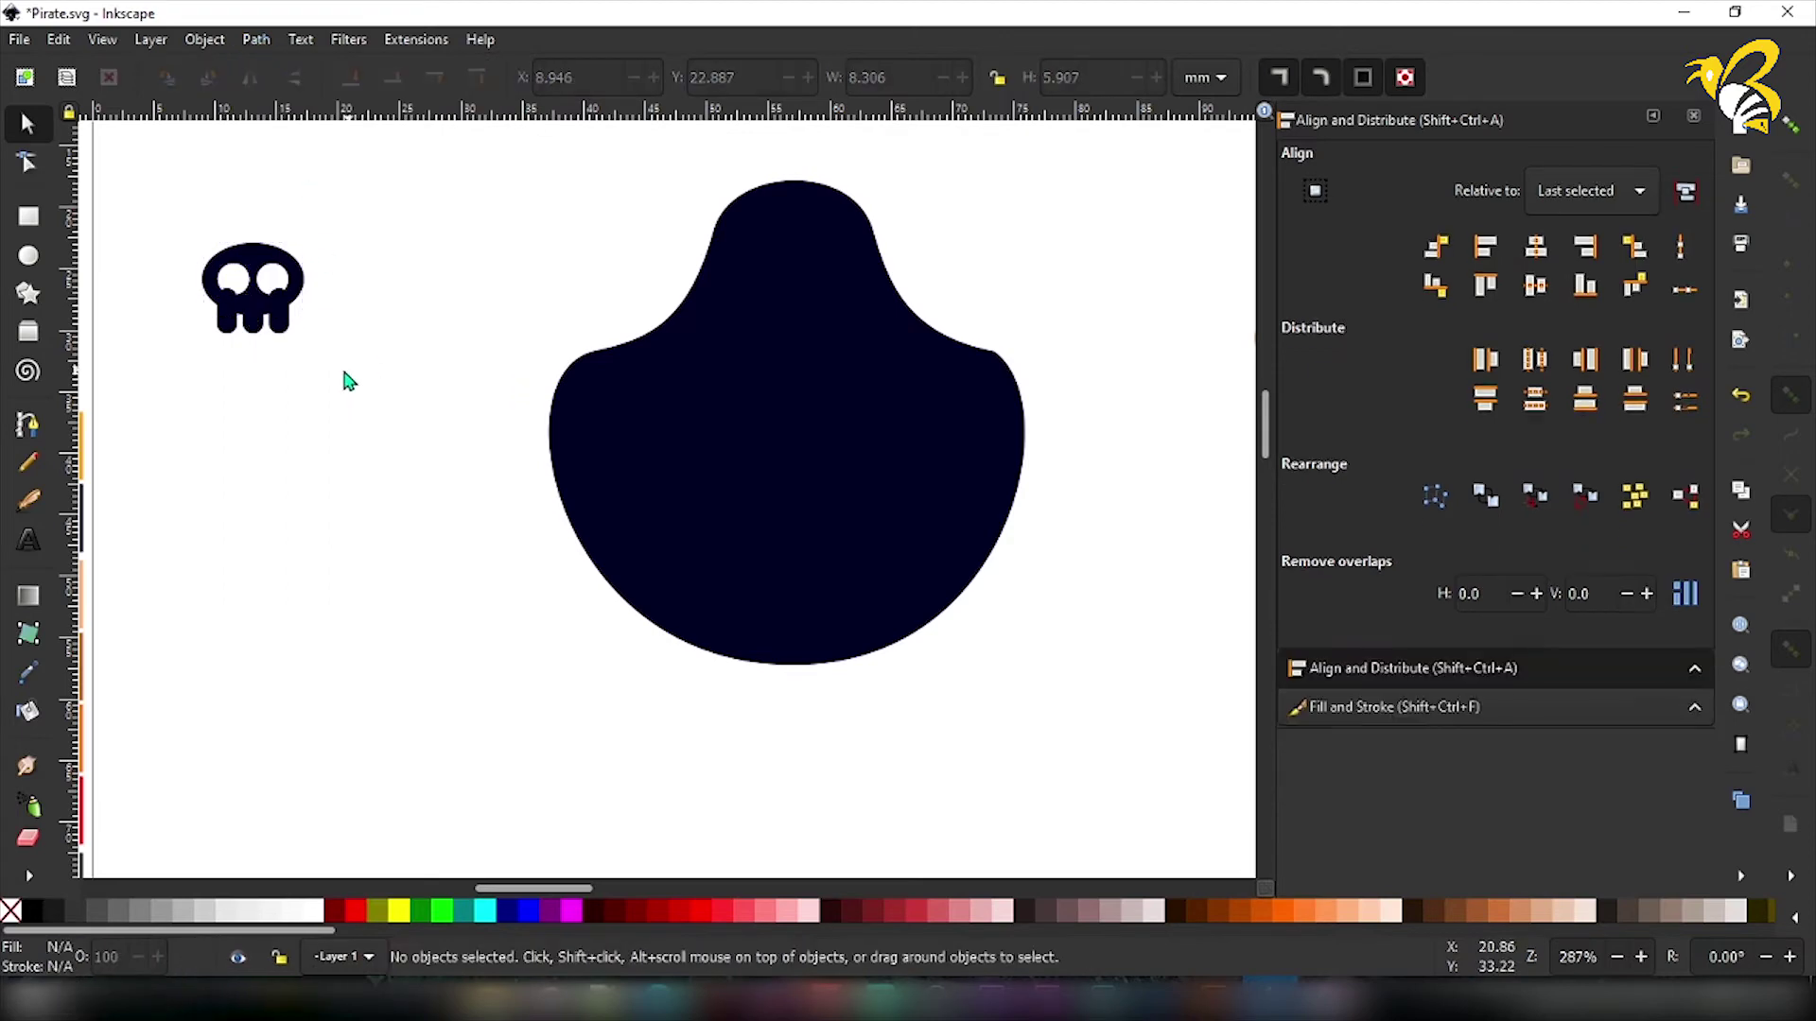
# Shorten the teeth to about 3.1 mm clear of the eye holes, and group the whole skull with a white fill.
pyautogui.click(229, 328)
pyautogui.moveTo(251, 278); pyautogui.dragTo(251, 283)
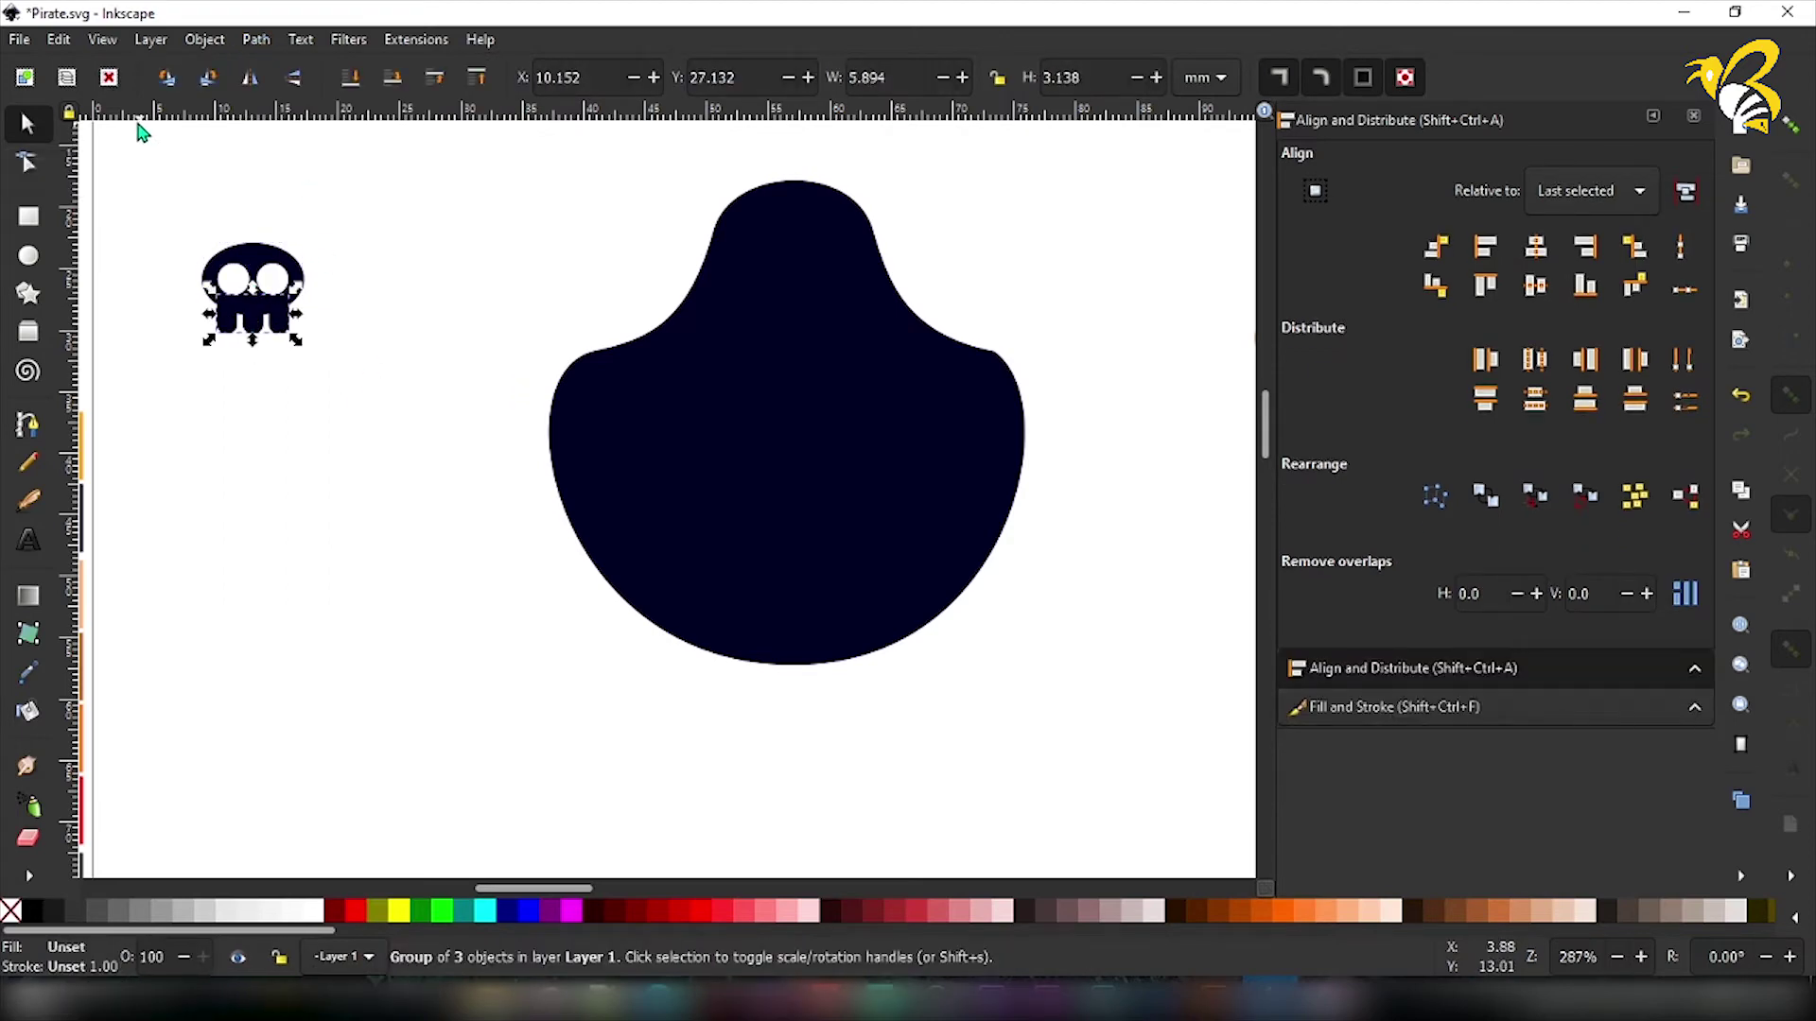
pyautogui.moveTo(166, 203); pyautogui.dragTo(331, 378)
pyautogui.click(314, 911)
pyautogui.hotkey('ctrl', 'g')
# Place the skull near the top of the large navy shape, scaled to about 4.2 mm wide and centred horizontally.
pyautogui.moveTo(268, 274); pyautogui.dragTo(812, 244)
pyautogui.moveTo(854, 311); pyautogui.dragTo(807, 237)
pyautogui.keyDown('shift'); pyautogui.click(851, 274); pyautogui.keyUp('shift')
pyautogui.click(1535, 248)
pyautogui.click(509, 235)
pyautogui.click(805, 221)
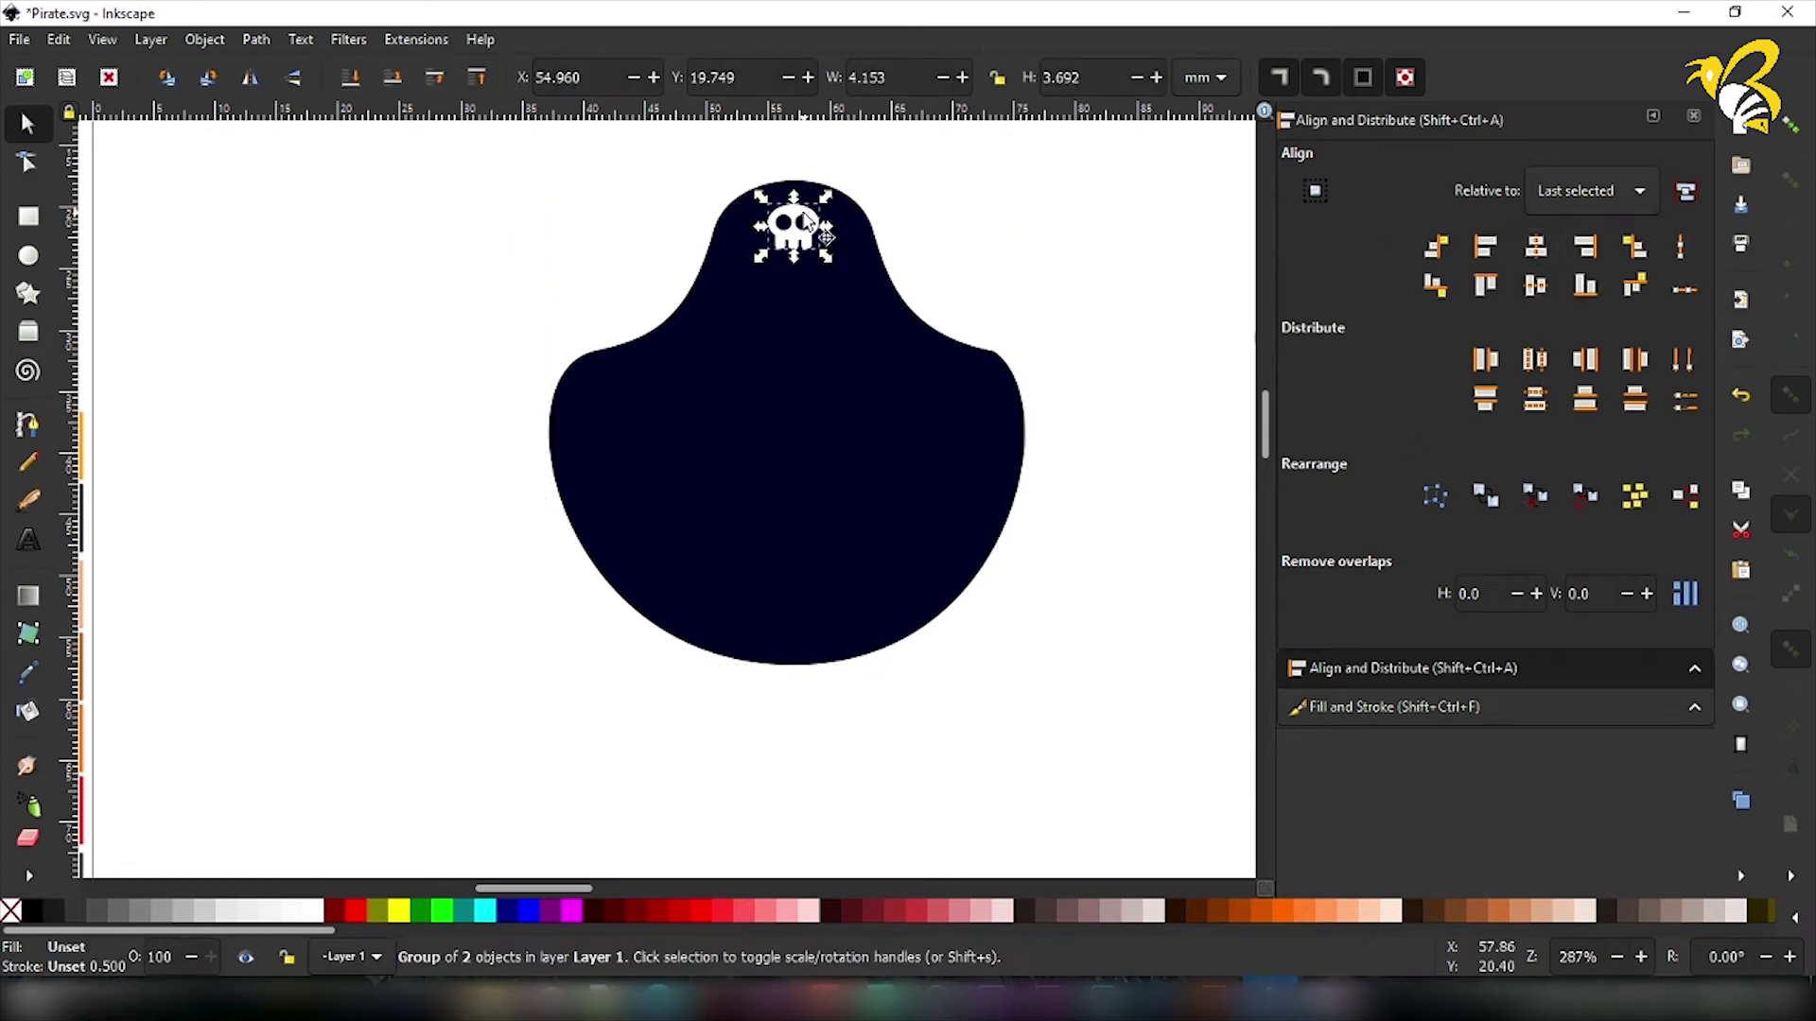
pyautogui.click(963, 741)
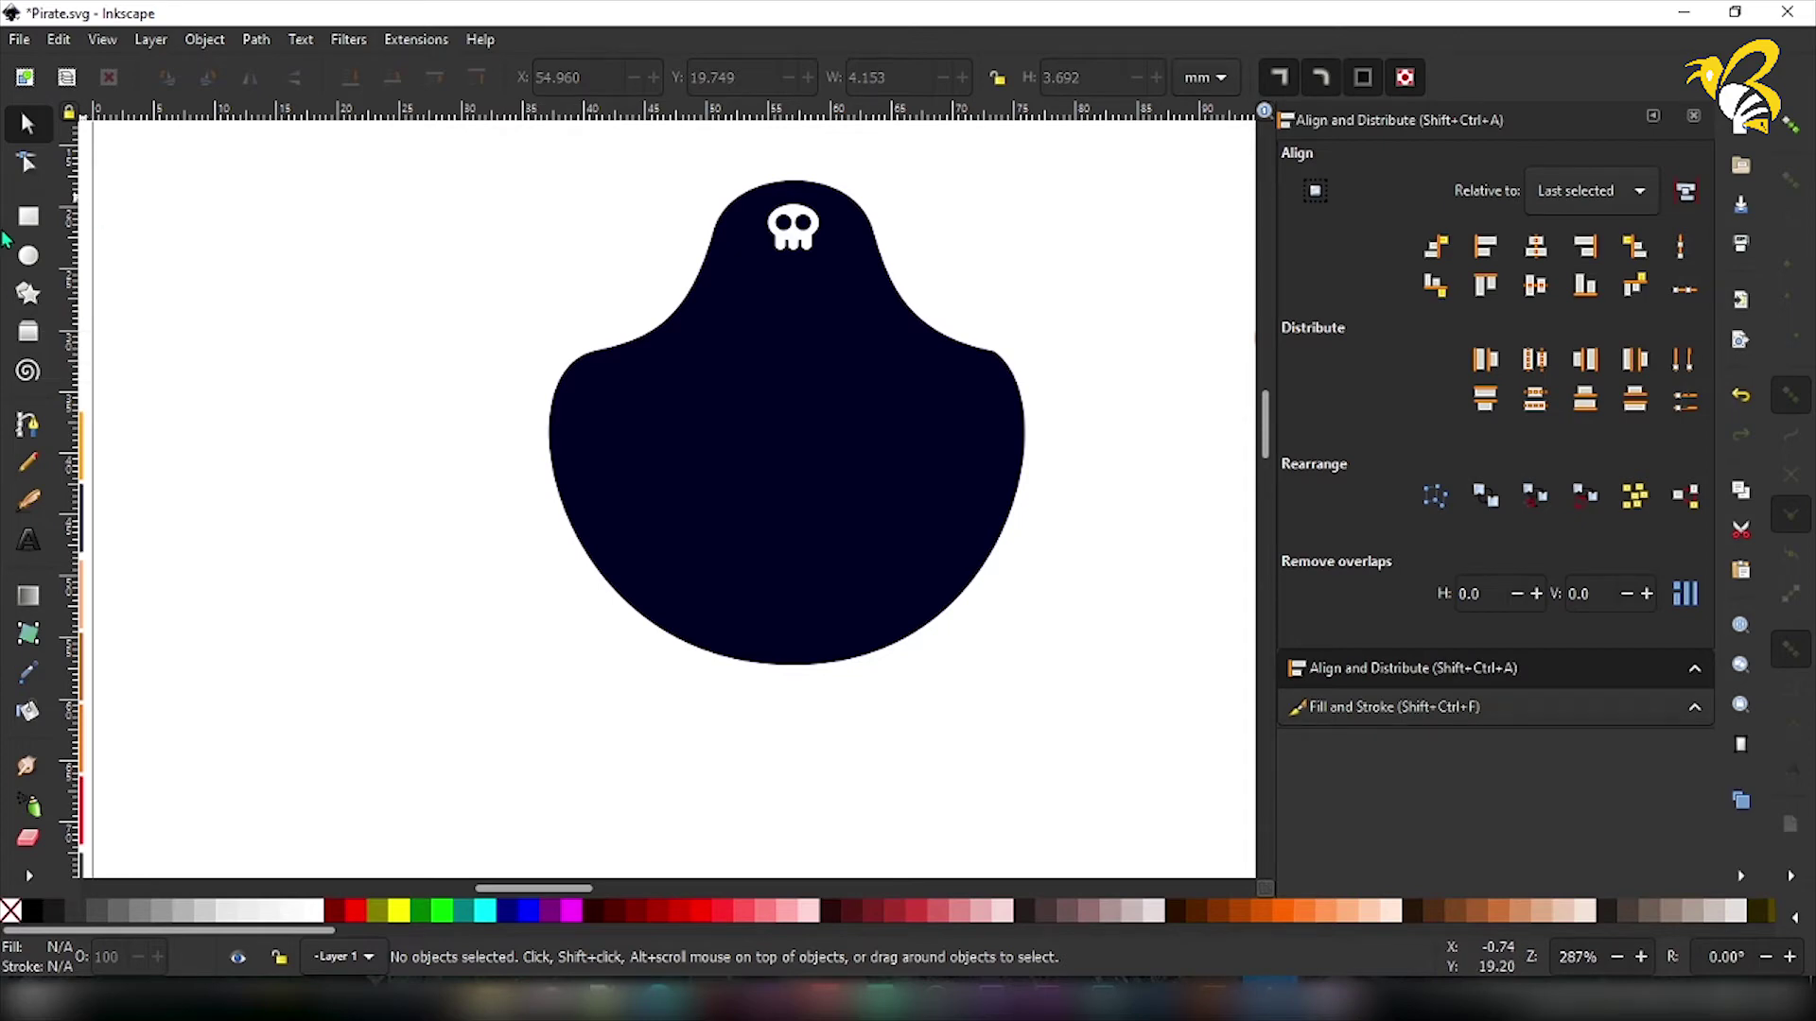
# Draw a thin dark horizontal bar with rounded ends, about 6.6 by 0.9 mm, beside the navy shape.
pyautogui.press('r')
pyautogui.moveTo(218, 412)
pyautogui.mouseDown()
pyautogui.moveTo(301, 448)
pyautogui.moveTo(265, 438)
pyautogui.mouseUp()
pyautogui.press('s')
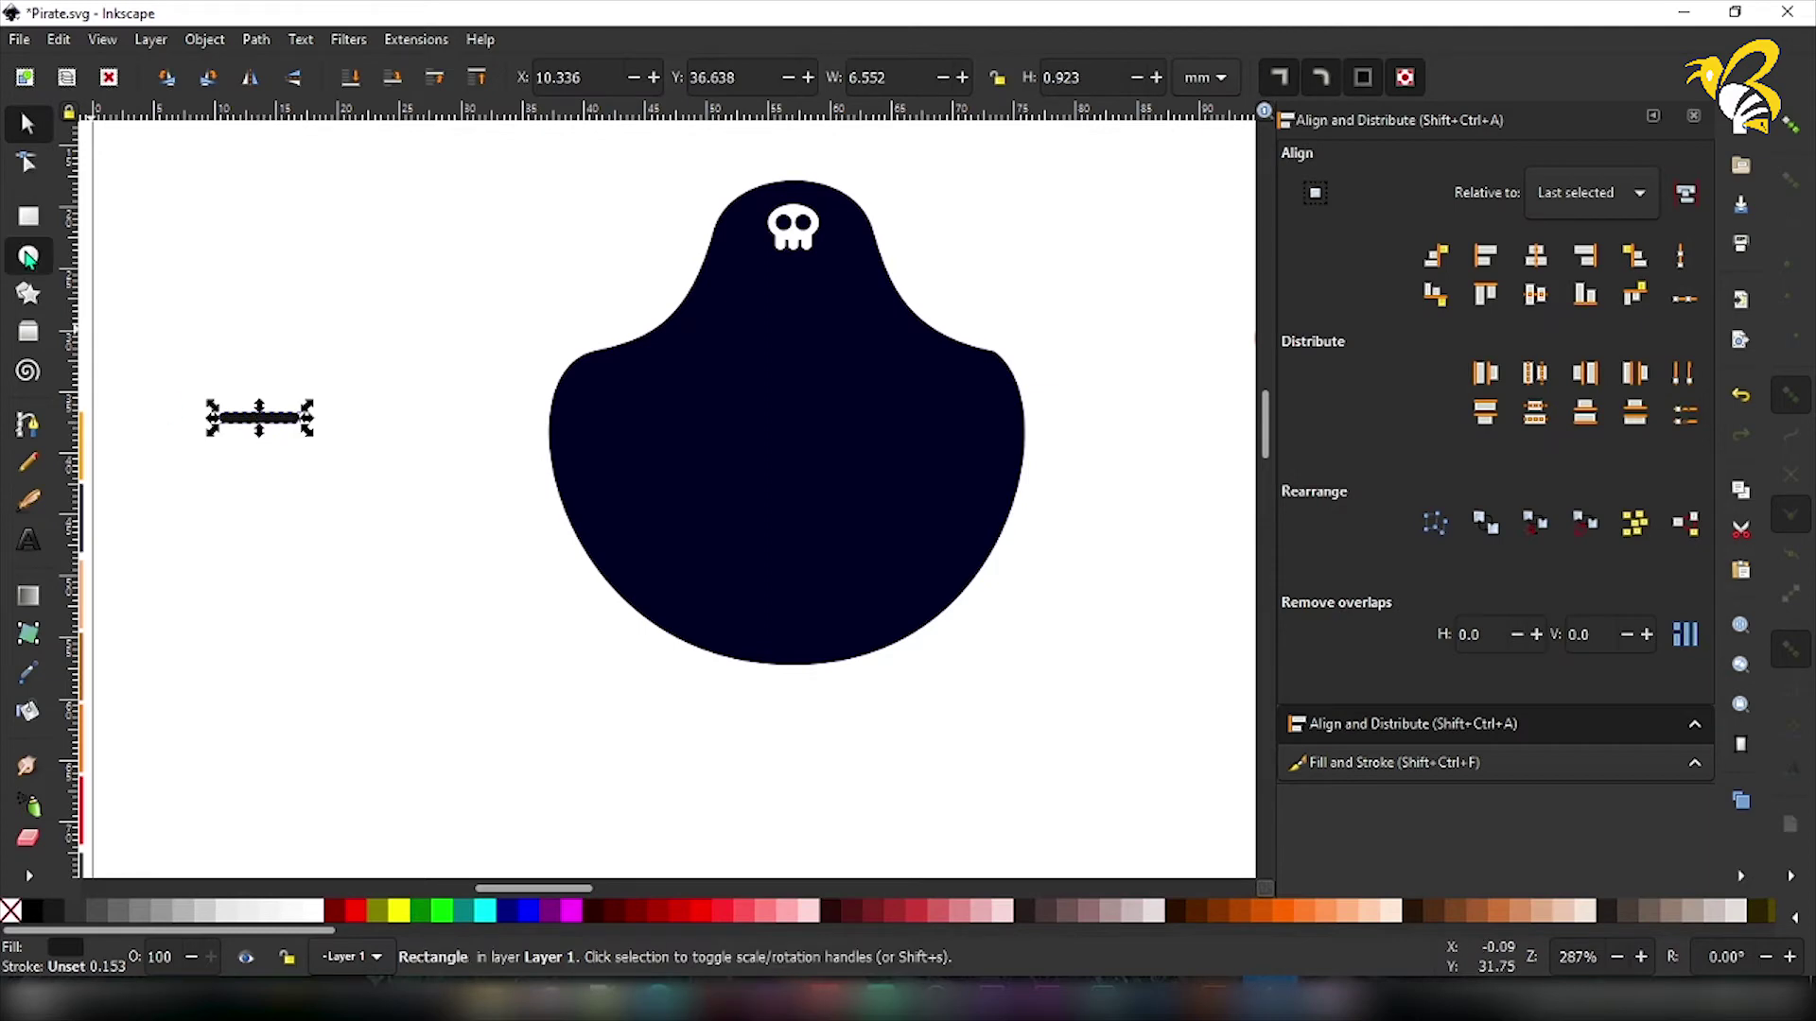
pyautogui.press('e')
pyautogui.moveTo(295, 369)
pyautogui.mouseDown()
pyautogui.moveTo(315, 388)
pyautogui.moveTo(302, 419)
pyautogui.moveTo(392, 387)
pyautogui.moveTo(299, 424)
pyautogui.mouseUp()
pyautogui.press('s')
pyautogui.press('n')
pyautogui.click(398, 428)
pyautogui.press('s')
pyautogui.click(367, 405)
pyautogui.press('Delete')
# Draw a small rounded block about 1.6 by 1.8 mm and align its centre with the thin bar.
pyautogui.click(28, 217)
pyautogui.press('s')
pyautogui.moveTo(304, 441); pyautogui.dragTo(305, 438)
pyautogui.moveTo(200, 377); pyautogui.dragTo(343, 469)
pyautogui.click(1535, 257)
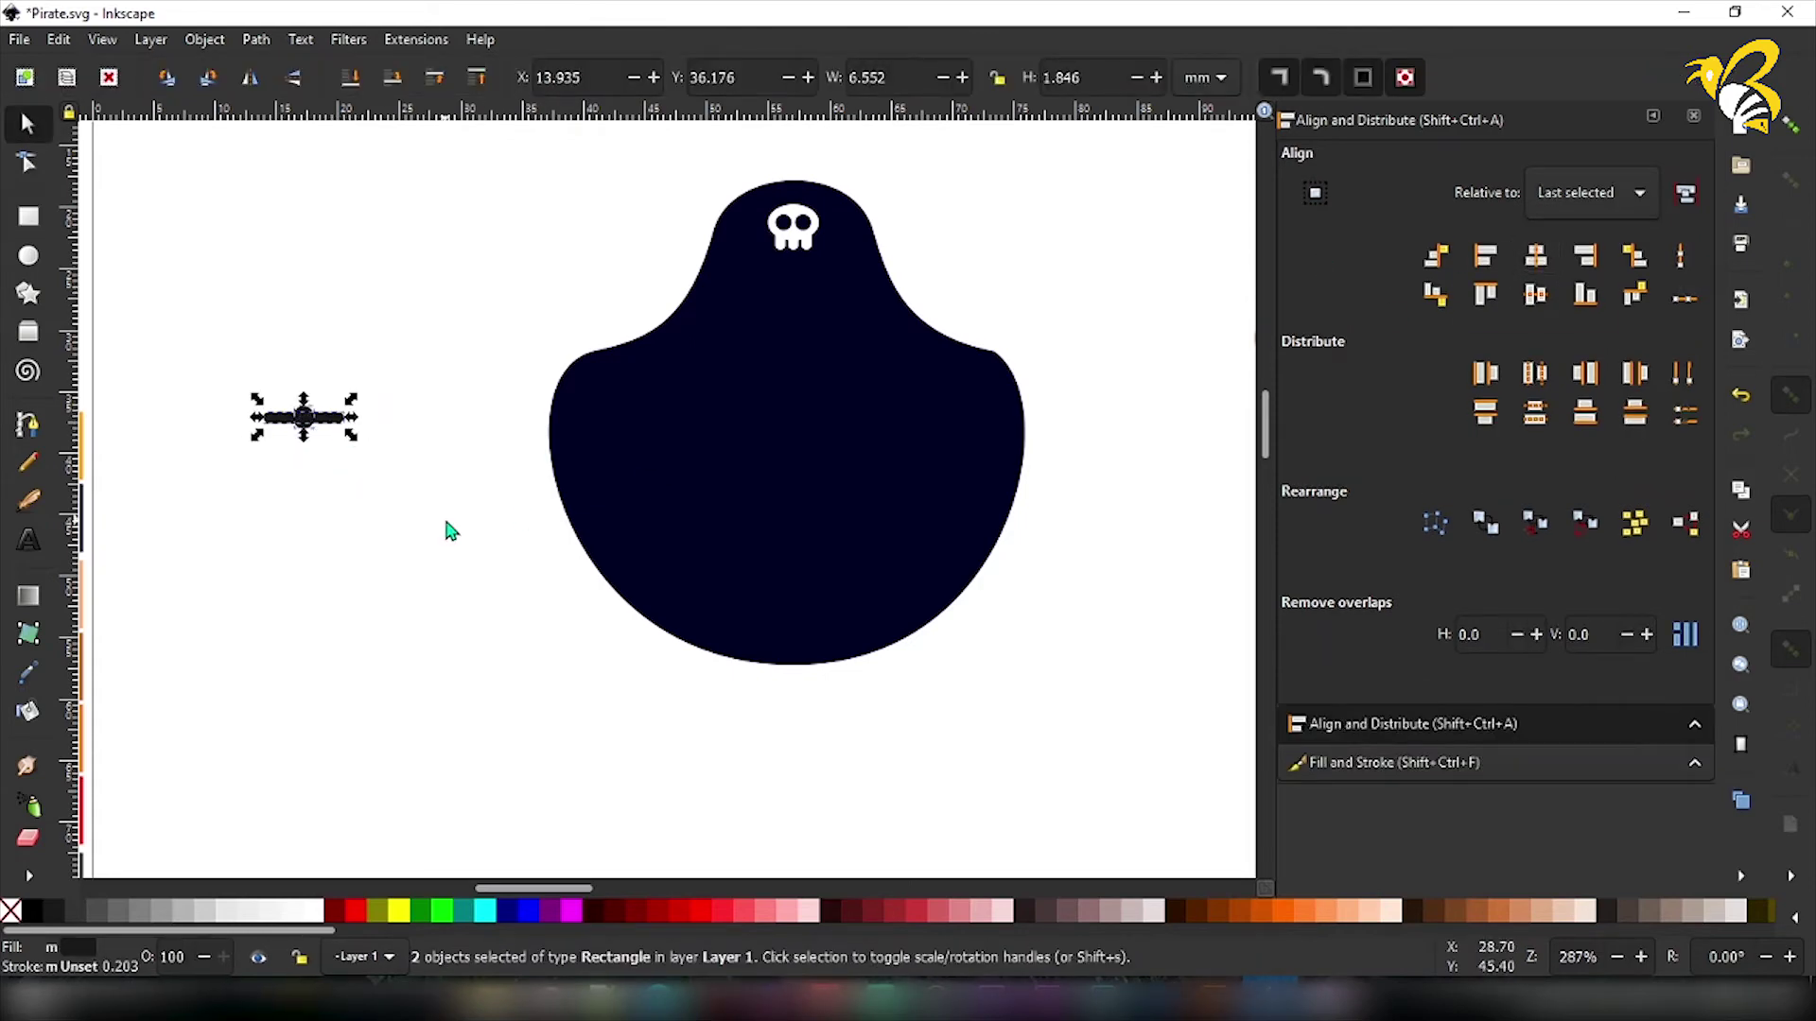
# Move the rounded block to the bar's left end and place a duplicate of it at the right end.
pyautogui.click(447, 523)
pyautogui.click(307, 423)
pyautogui.press('Left')
pyautogui.press('Left')
pyautogui.press('Left')
pyautogui.press('Left')
pyautogui.press('Left')
pyautogui.press('Left')
pyautogui.hotkey('ctrl', 'd')
pyautogui.press('Right')
pyautogui.press('Right')
pyautogui.press('Right')
pyautogui.press('Right')
pyautogui.press('Right')
pyautogui.press('Right')
pyautogui.press('Right')
pyautogui.press('Right')
pyautogui.press('Right')
pyautogui.press('Right')
pyautogui.press('Right')
pyautogui.click(274, 481)
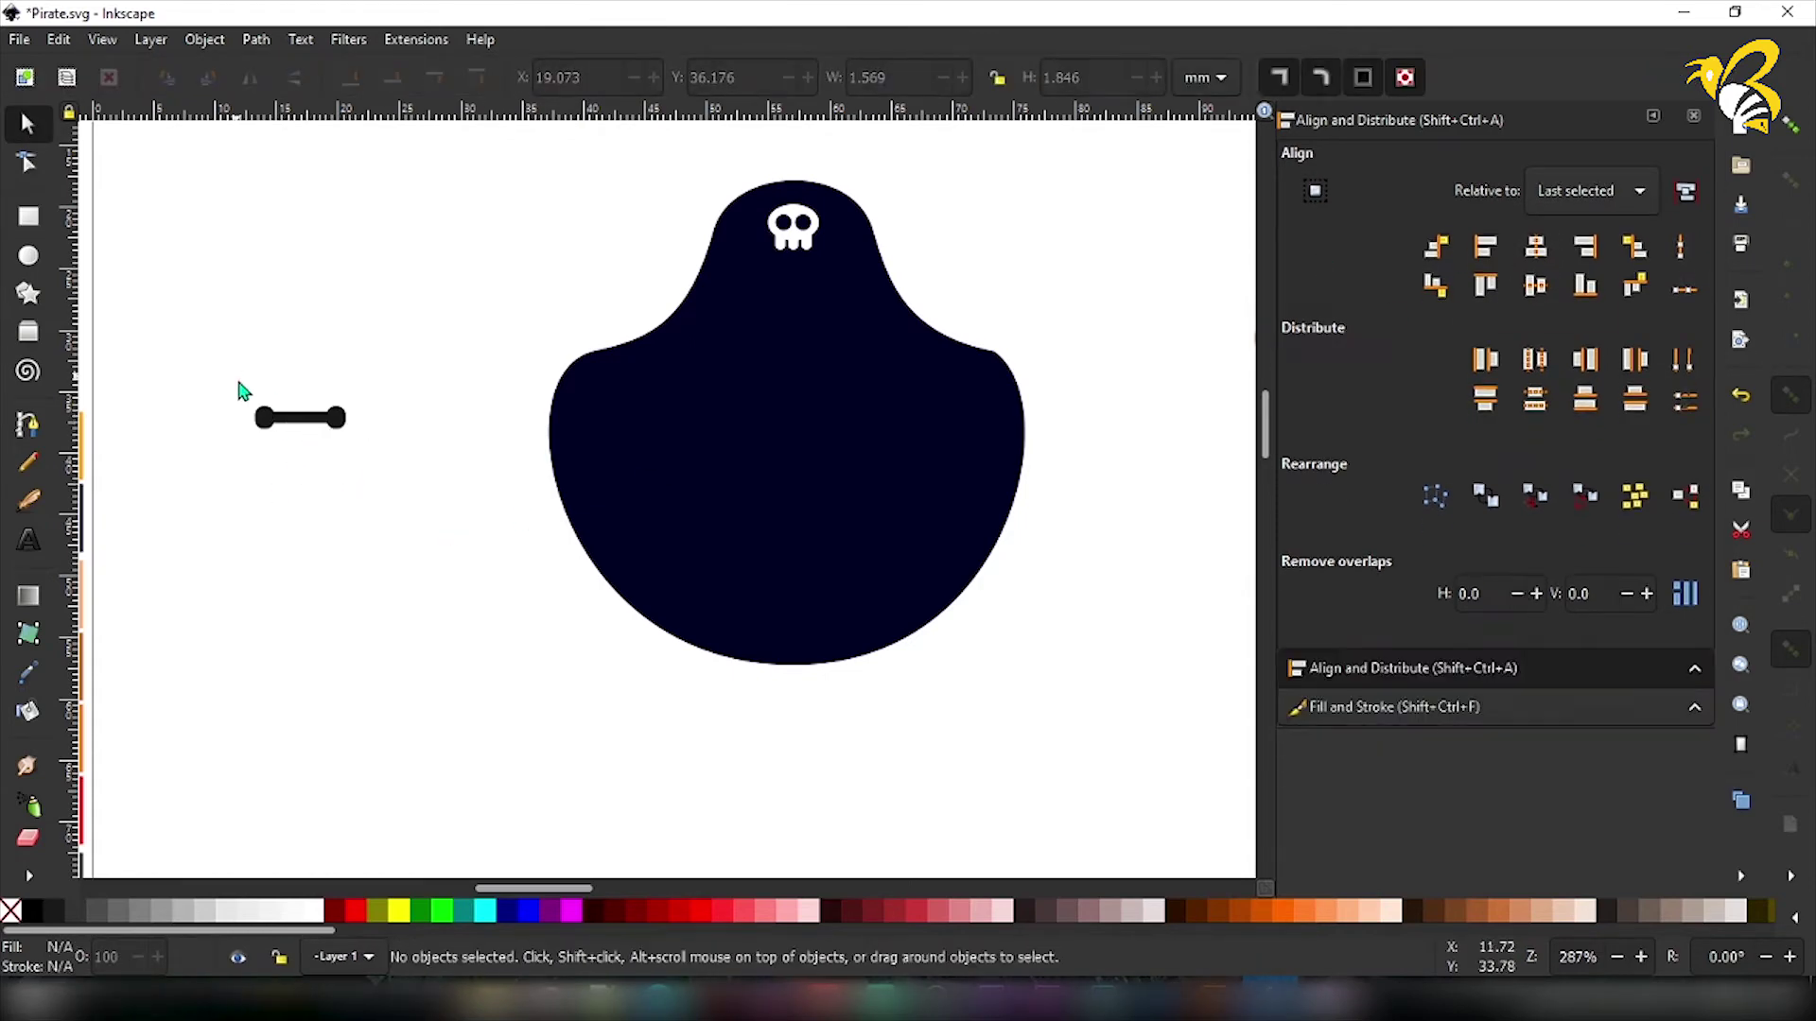
# Group the two end blocks and centre them on the bar both horizontally and vertically.
pyautogui.click(264, 418)
pyautogui.keyDown('shift'); pyautogui.click(338, 417); pyautogui.keyUp('shift')
pyautogui.hotkey('ctrl', 'g')
pyautogui.moveTo(214, 359); pyautogui.dragTo(361, 493)
pyautogui.click(1532, 248)
pyautogui.click(1535, 285)
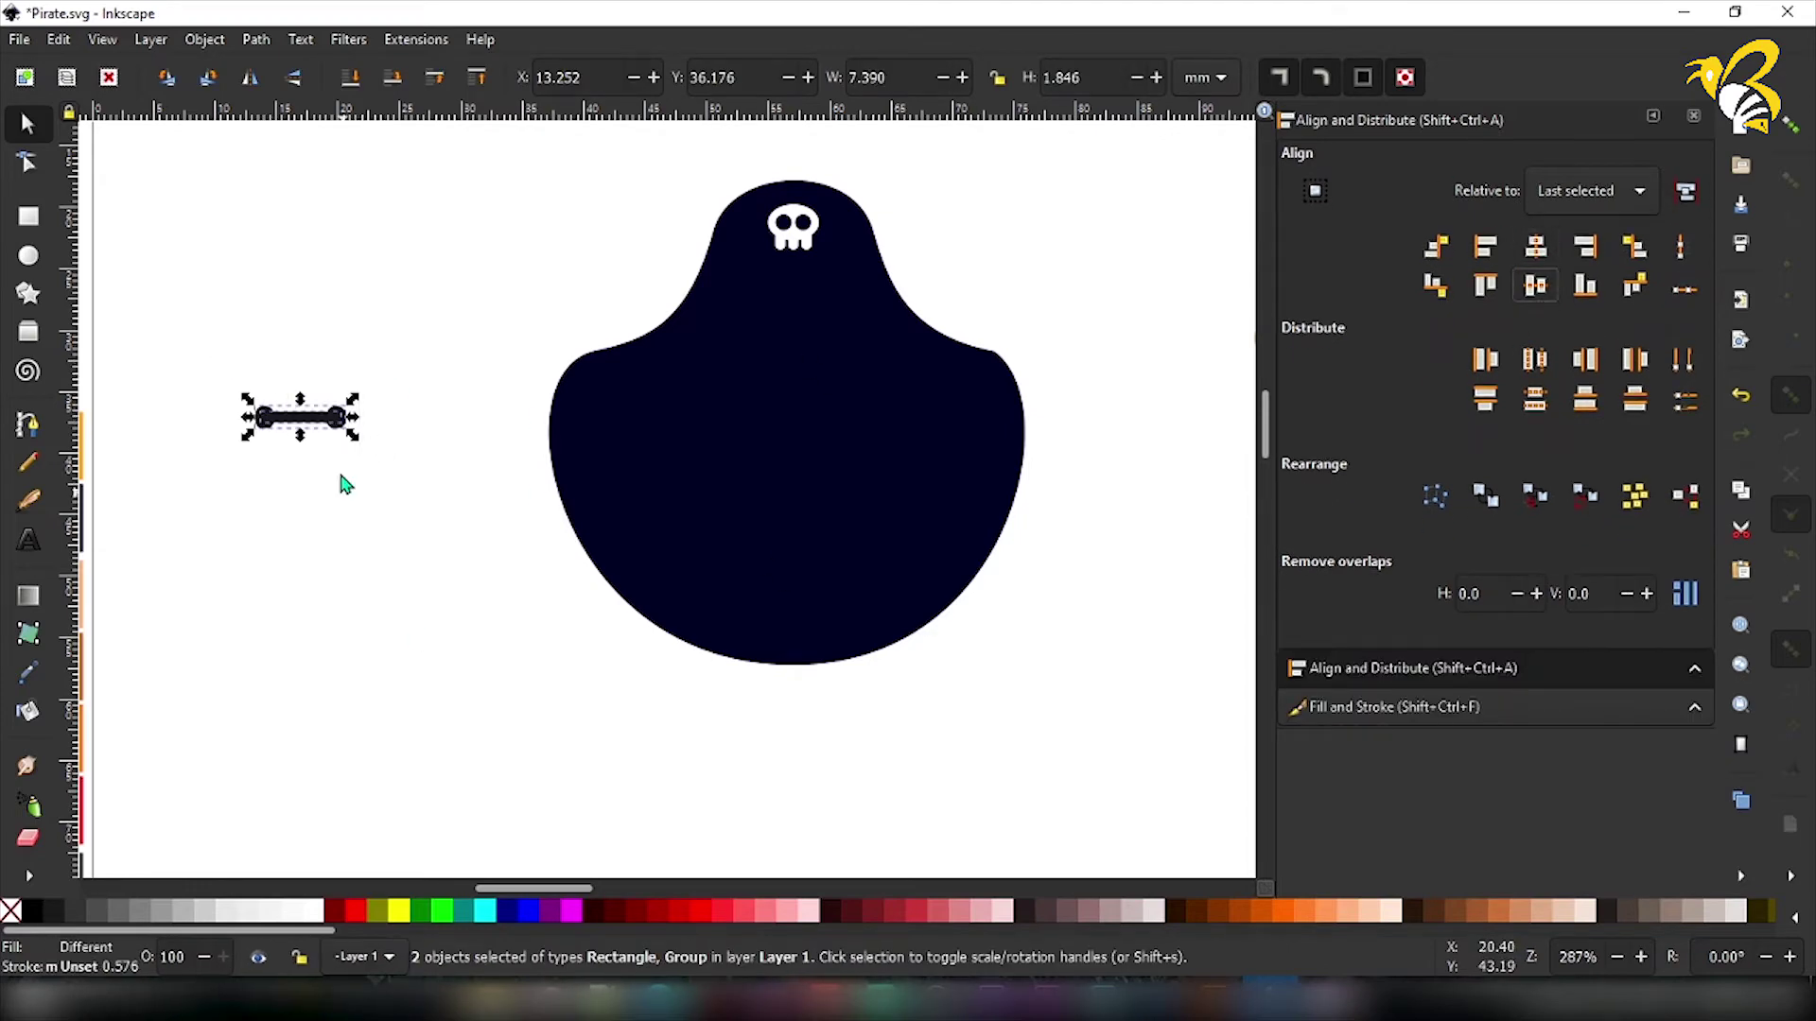
# Unite the bar and its end blocks into a single bone path.
pyautogui.click(255, 39)
pyautogui.click(282, 150)
pyautogui.click(266, 39)
pyautogui.click(284, 315)
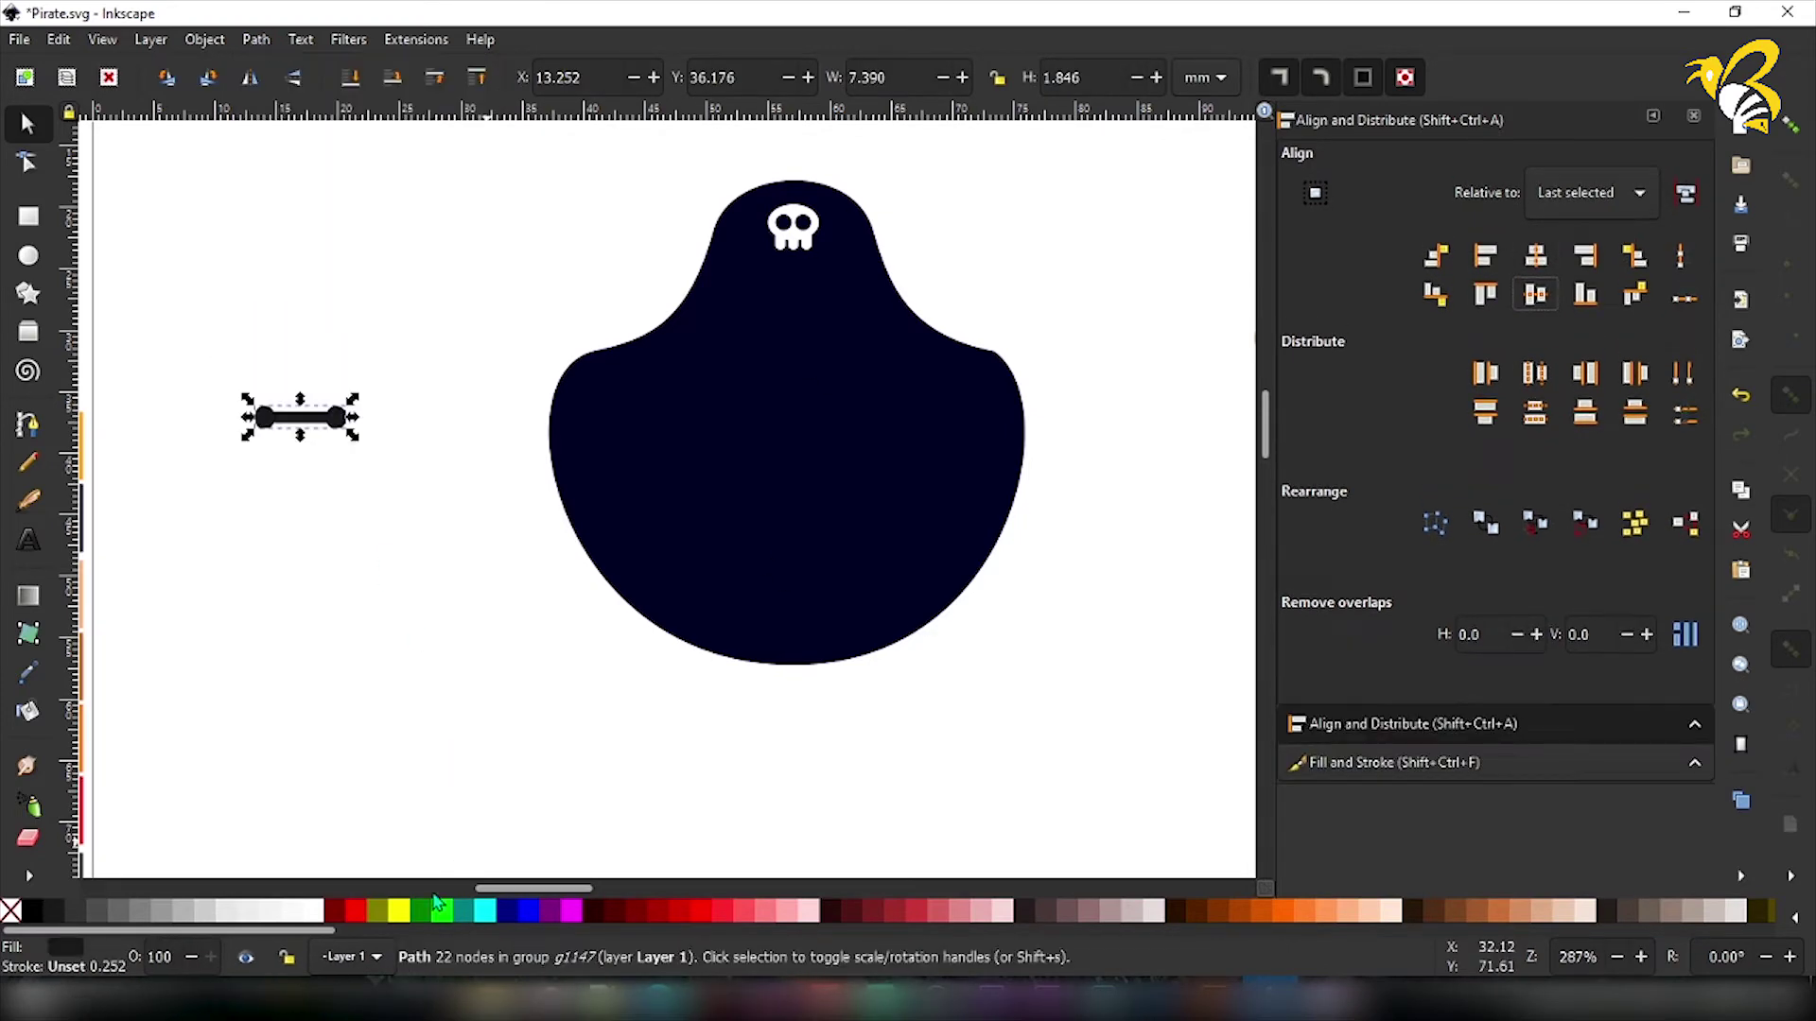
pyautogui.click(322, 419)
pyautogui.click(332, 421)
# Stretch the bone to about 10 mm long and try placing it below the skull in white.
pyautogui.moveTo(353, 400); pyautogui.dragTo(826, 310)
pyautogui.click(313, 911)
pyautogui.hotkey('ctrl', 'z')
pyautogui.hotkey('ctrl', 'z')
pyautogui.hotkey('ctrl', 'z')
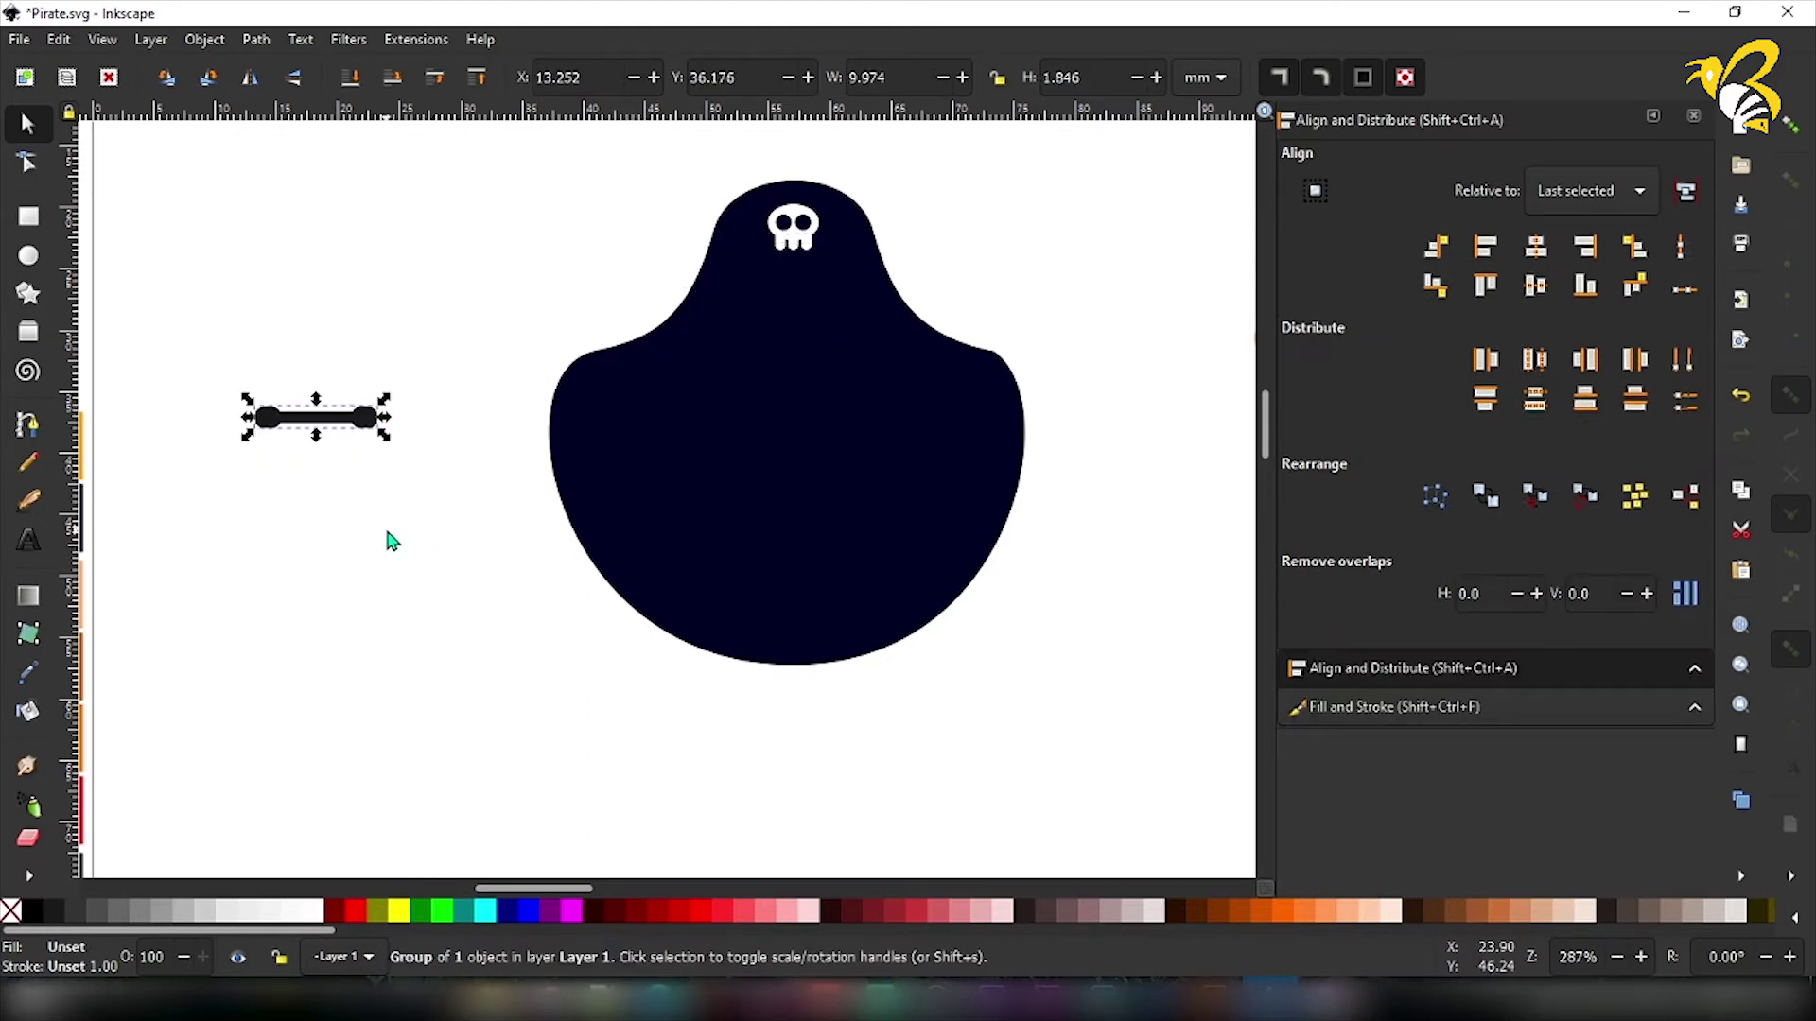
pyautogui.moveTo(355, 417); pyautogui.dragTo(836, 292)
pyautogui.hotkey('ctrl', 'z')
# Convert the bone to a path with a white fill and set it diagonally below the skull, about 7.6 mm wide.
pyautogui.click(256, 40)
pyautogui.click(301, 71)
pyautogui.click(322, 911)
pyautogui.click(794, 282)
pyautogui.click(833, 291)
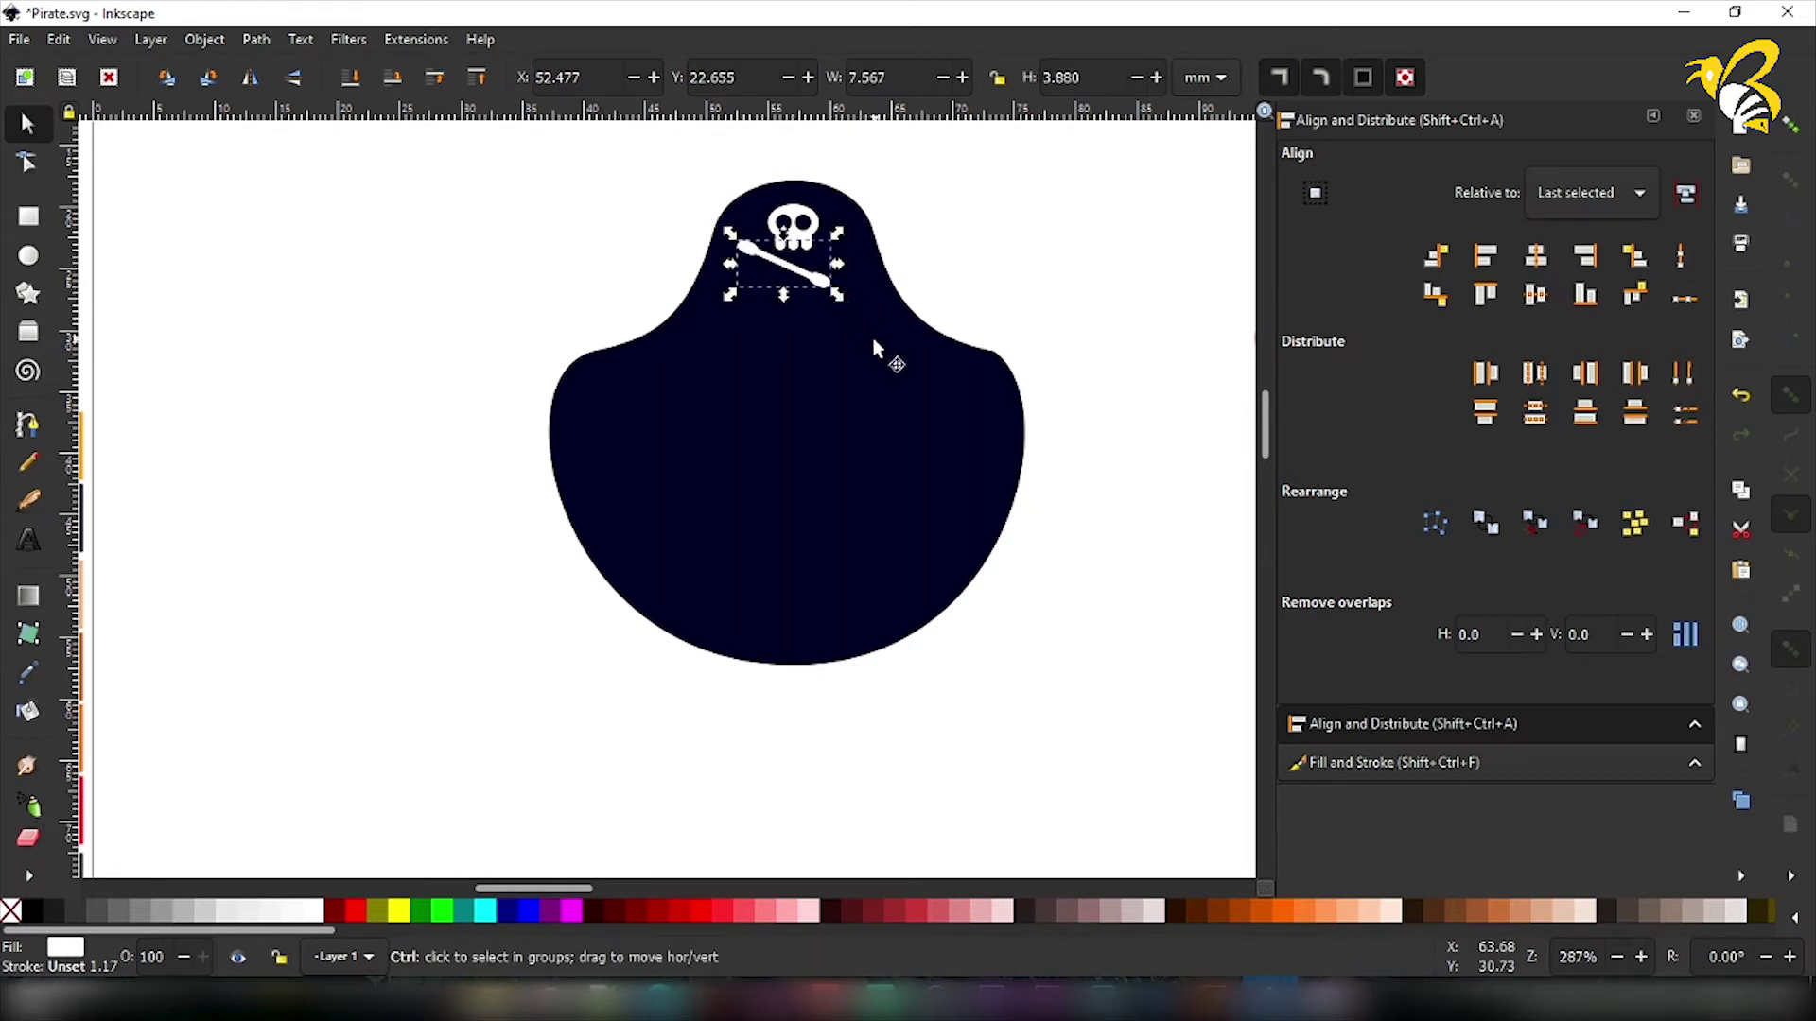
# Duplicate the bone, mirror the copy to form a cross and shift it so the bones sit centrally below the skull.
pyautogui.hotkey('ctrl', 'd')
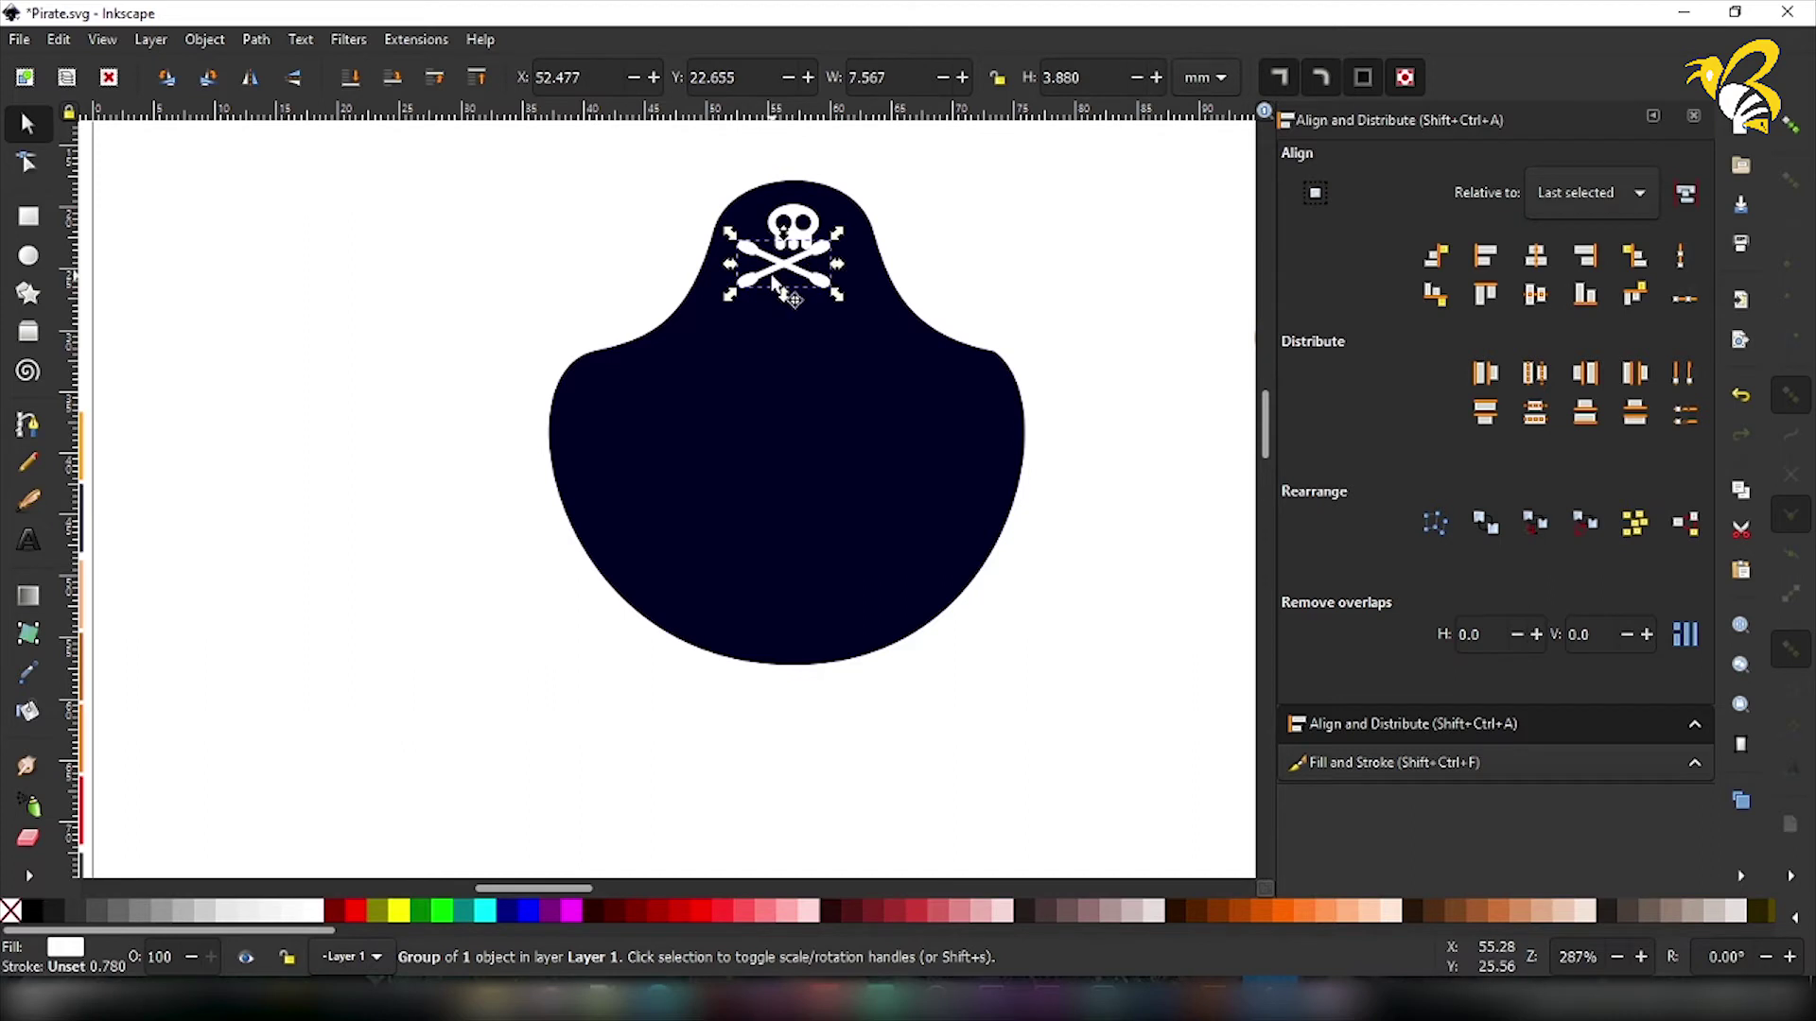
pyautogui.keyDown('ctrl'); pyautogui.click(832, 293); pyautogui.keyUp('ctrl')
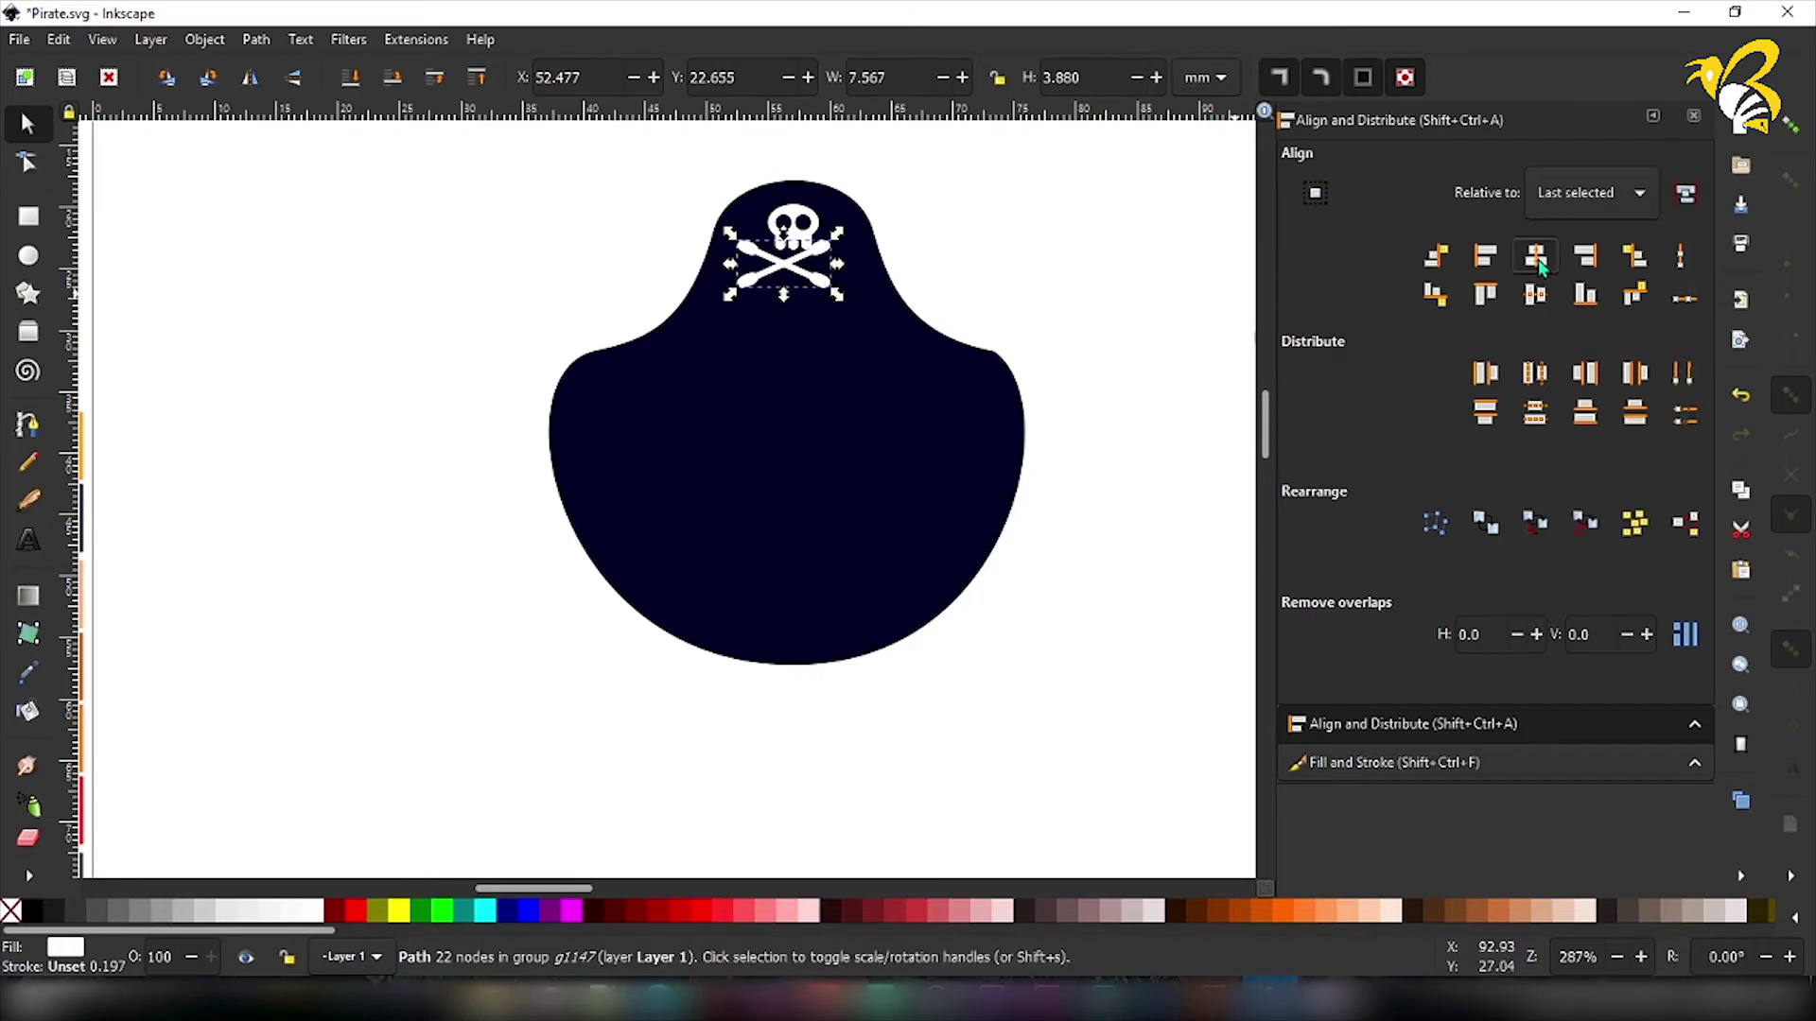
pyautogui.moveTo(826, 281); pyautogui.dragTo(756, 282)
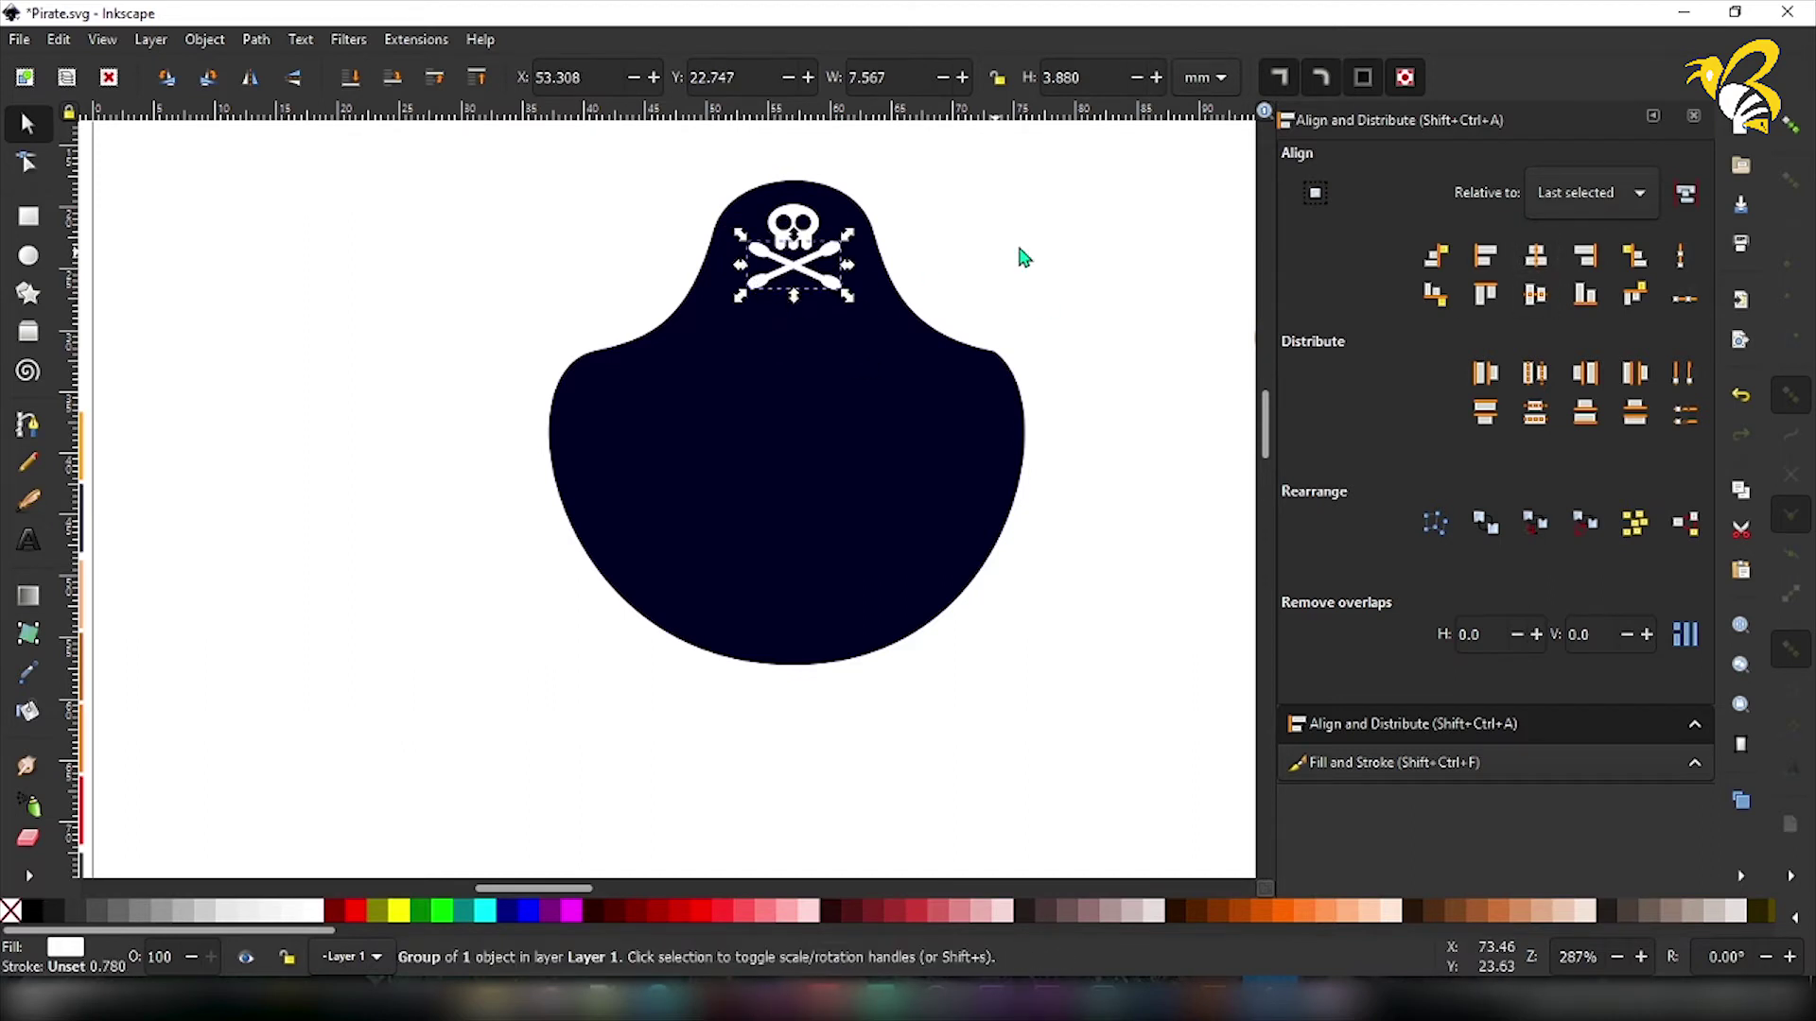
pyautogui.click(1021, 249)
# Group the crossed bones, narrow them to about 6.5 mm and move them up against the skull.
pyautogui.click(832, 251)
pyautogui.keyDown('shift'); pyautogui.click(832, 283); pyautogui.keyUp('shift')
pyautogui.hotkey('ctrl', 'g')
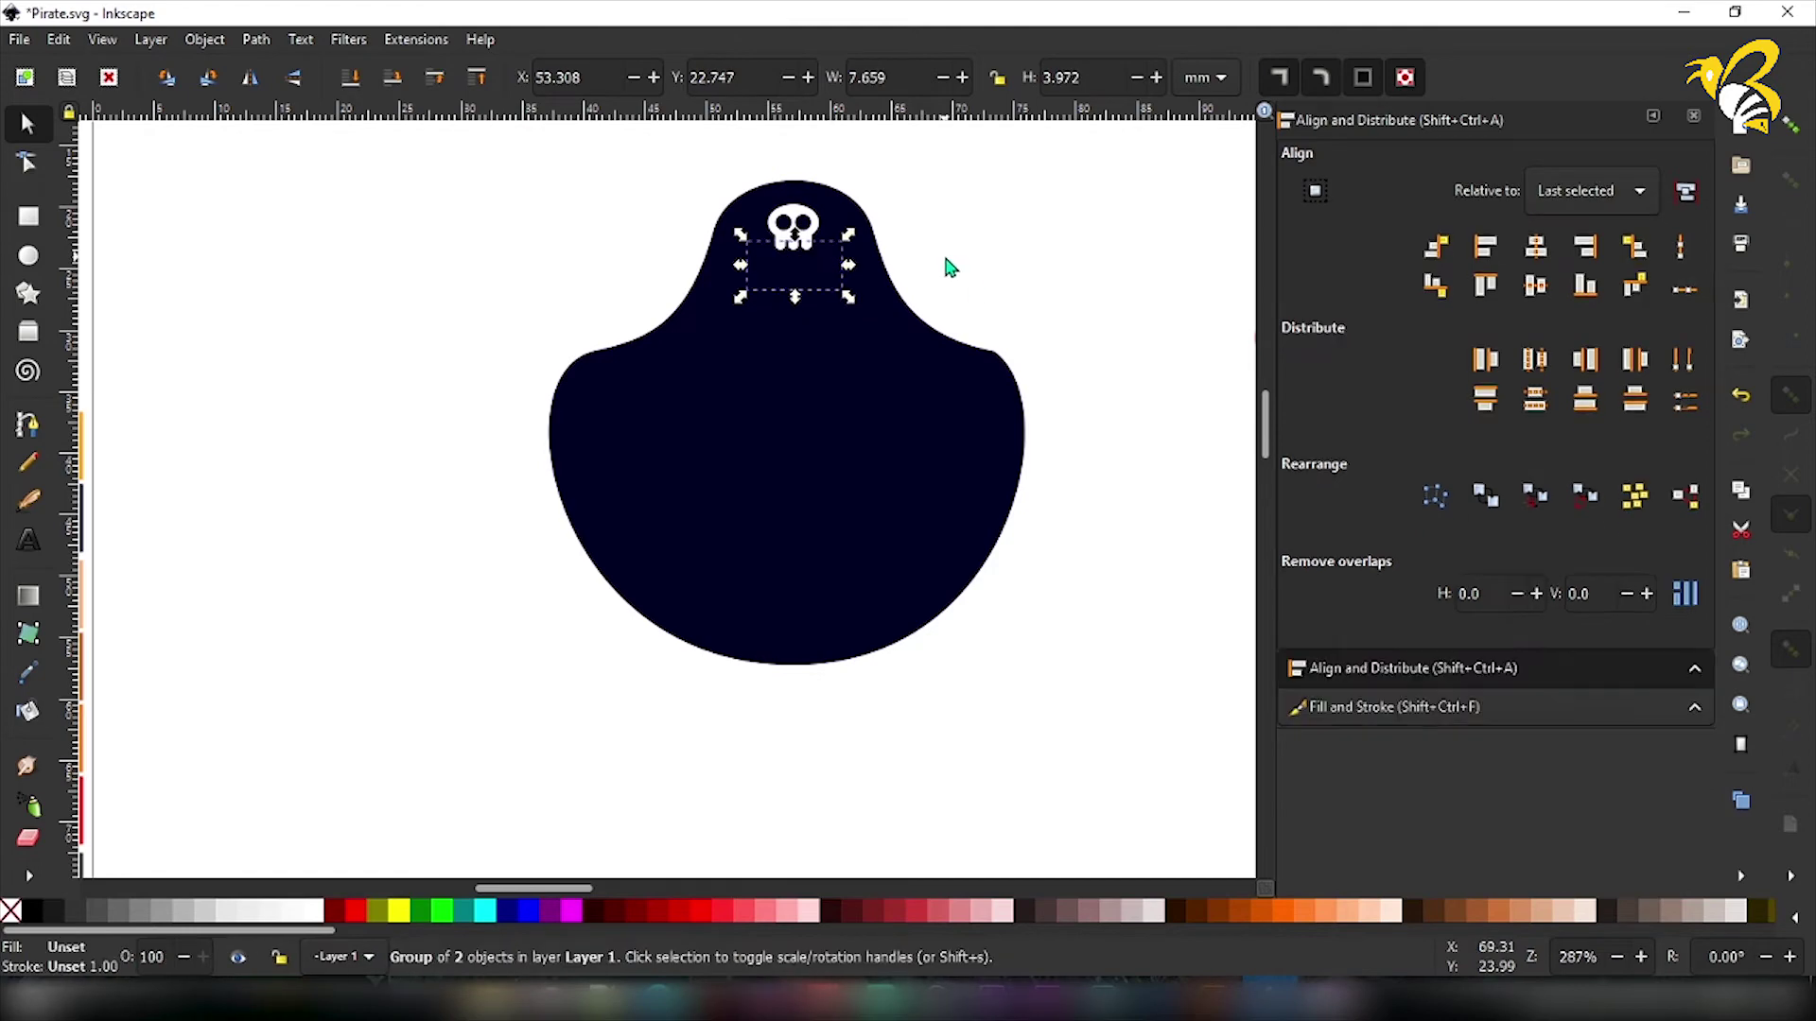
pyautogui.hotkey('ctrl', 'z')
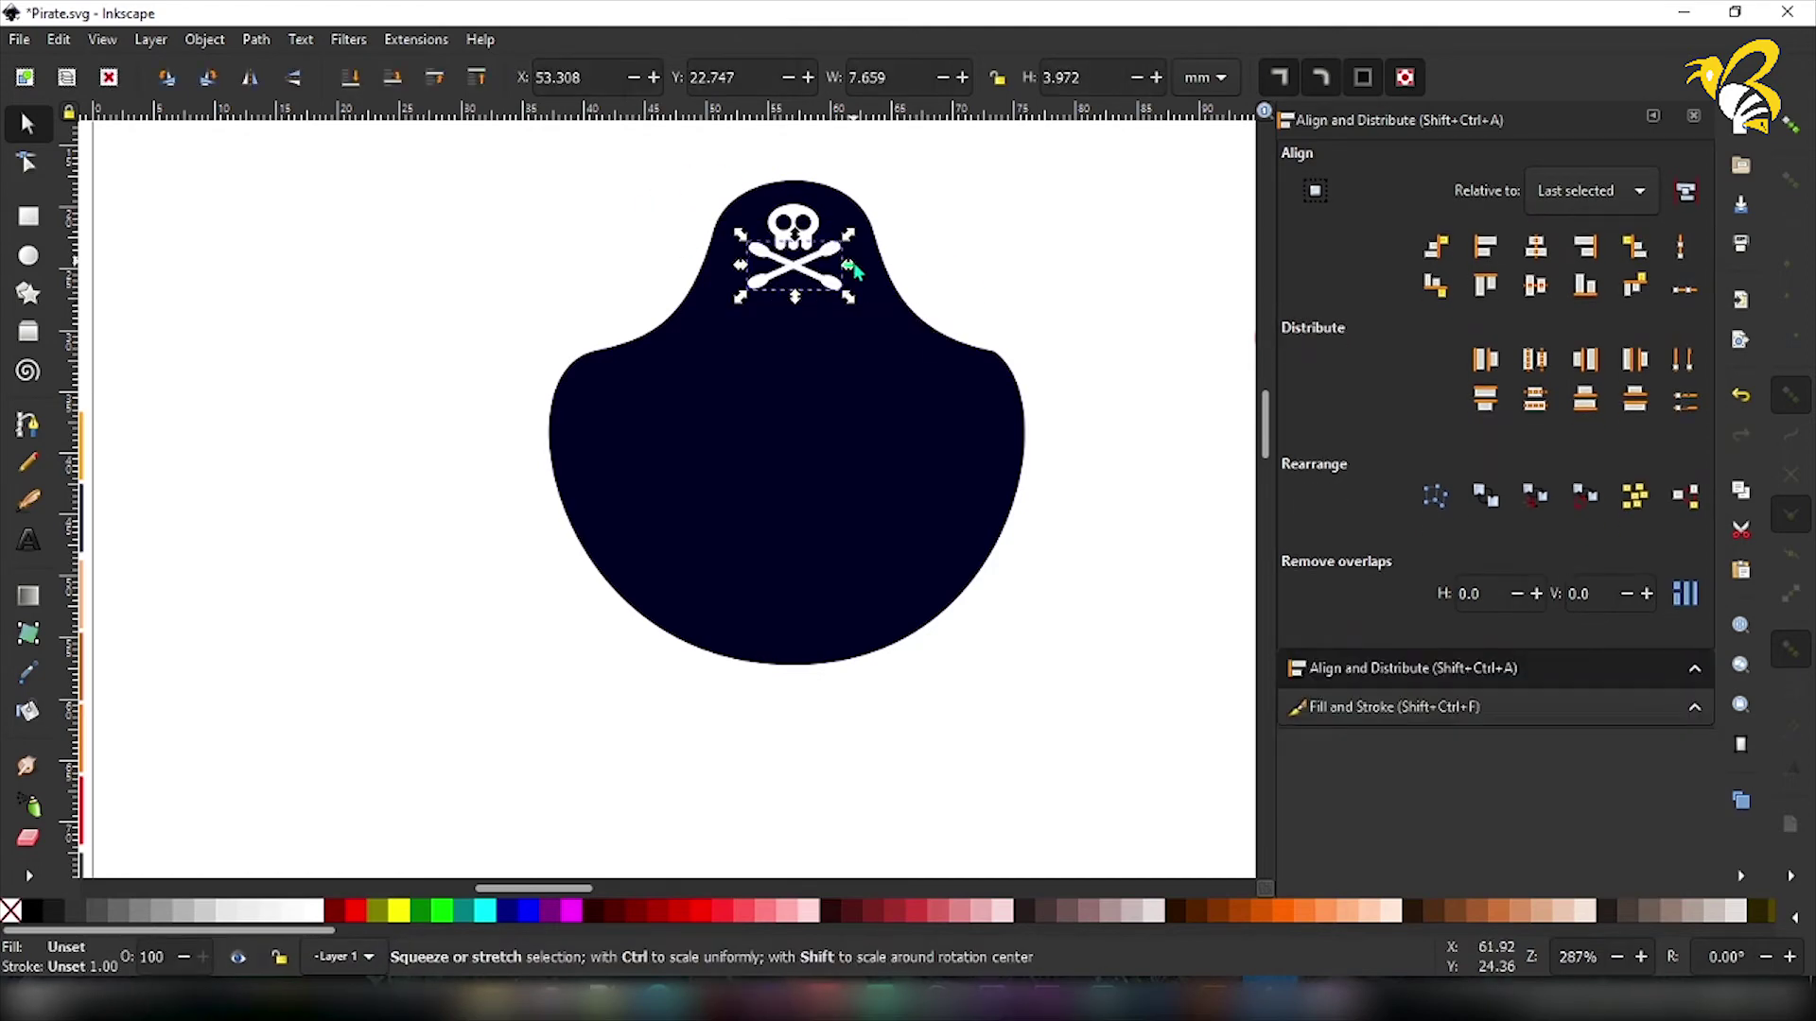
pyautogui.moveTo(850, 265); pyautogui.dragTo(833, 265)
pyautogui.moveTo(795, 263); pyautogui.dragTo(796, 256)
pyautogui.click(794, 227)
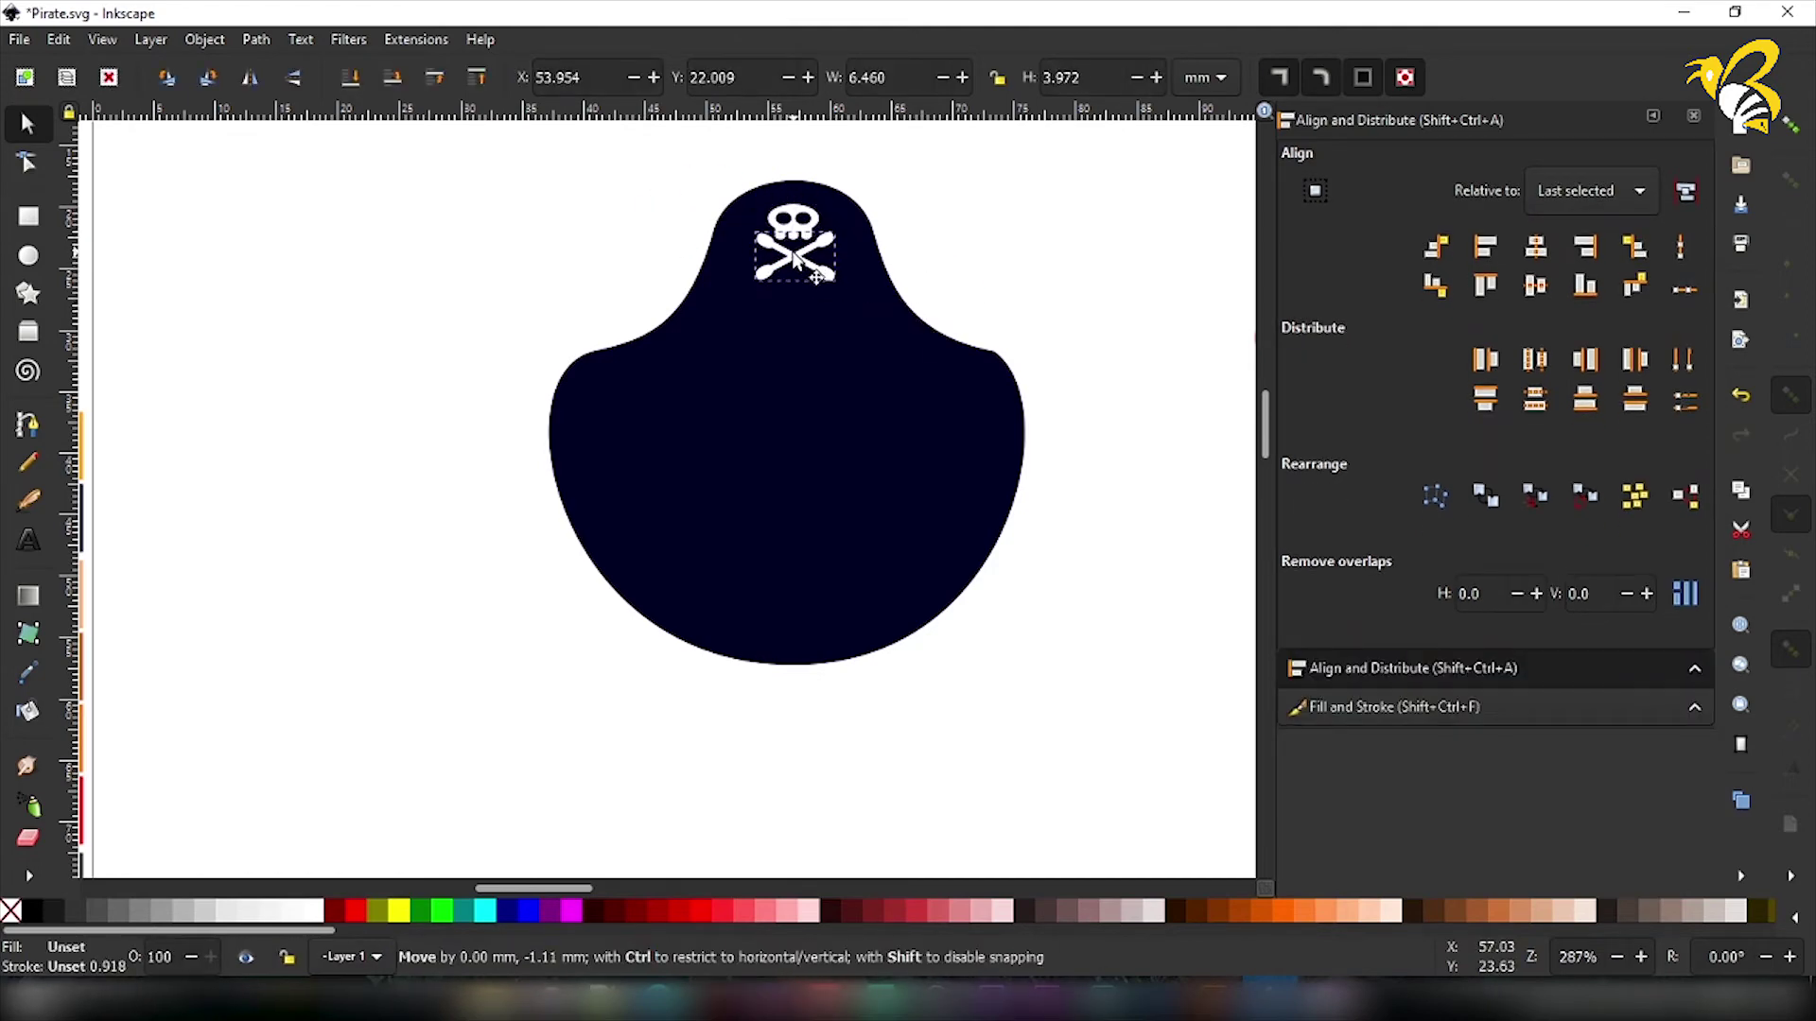
# Centre the skull and crossed bones on a common vertical axis and group them, scaled to about 5.5 by 5.1 mm.
pyautogui.moveTo(677, 169); pyautogui.dragTo(831, 278)
pyautogui.click(1535, 247)
pyautogui.hotkey('ctrl', 'g')
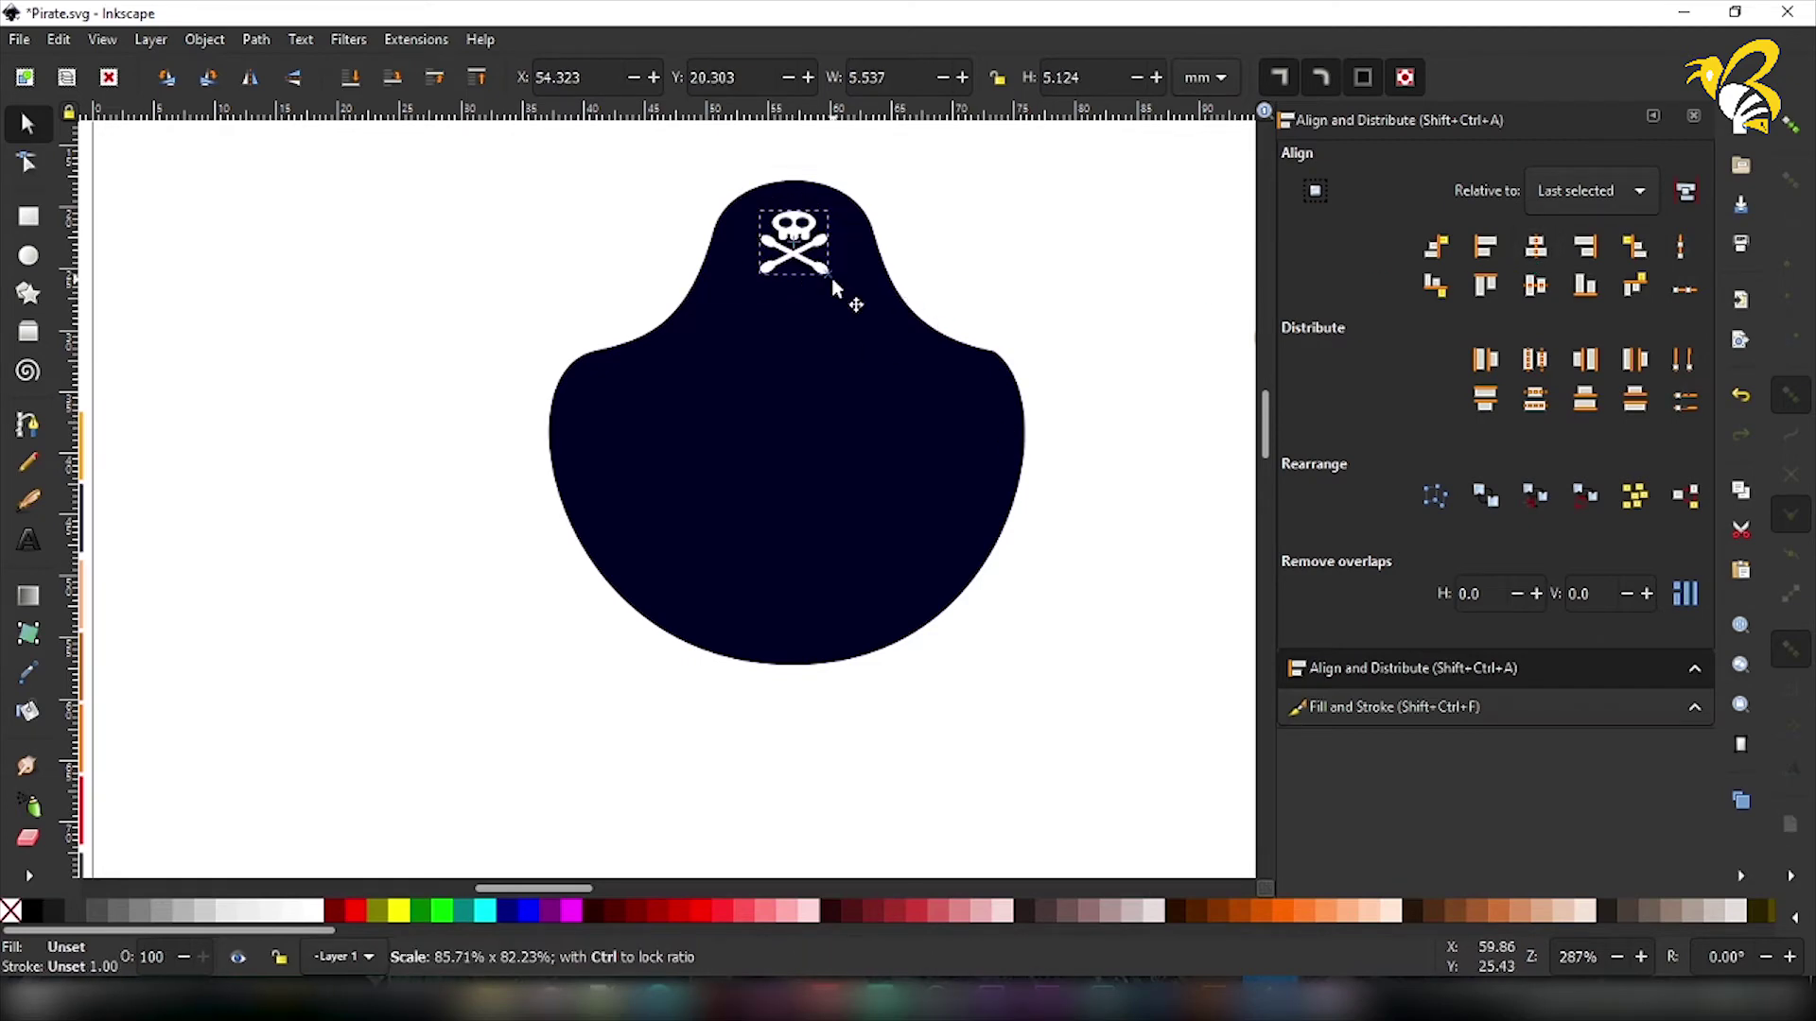
pyautogui.click(1021, 246)
# Duplicate the hat shape, fill the copy with the orange-yellow #ffa71e swatch, and offset it slightly upward behind the hat as trim.
pyautogui.click(746, 405)
pyautogui.hotkey('ctrl', 'd')
pyautogui.press('z')
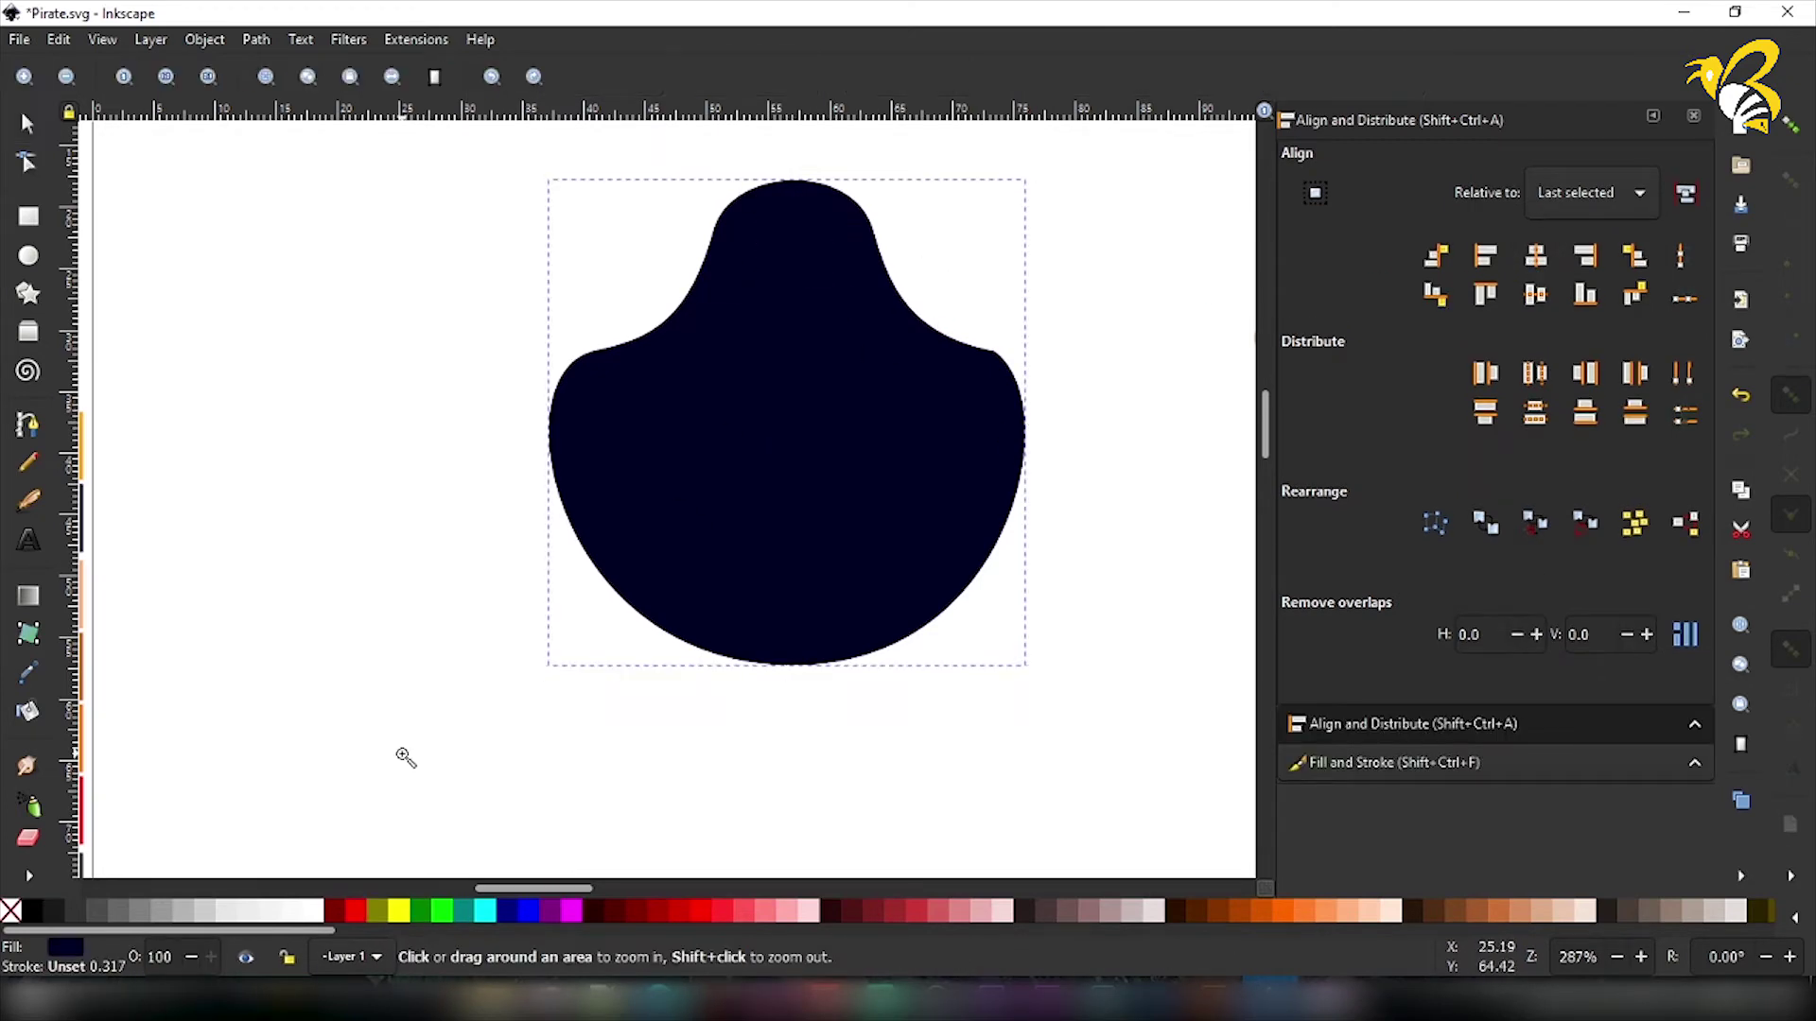
pyautogui.keyDown('shift'); pyautogui.click(406, 756); pyautogui.keyUp('shift')
pyautogui.press('d')
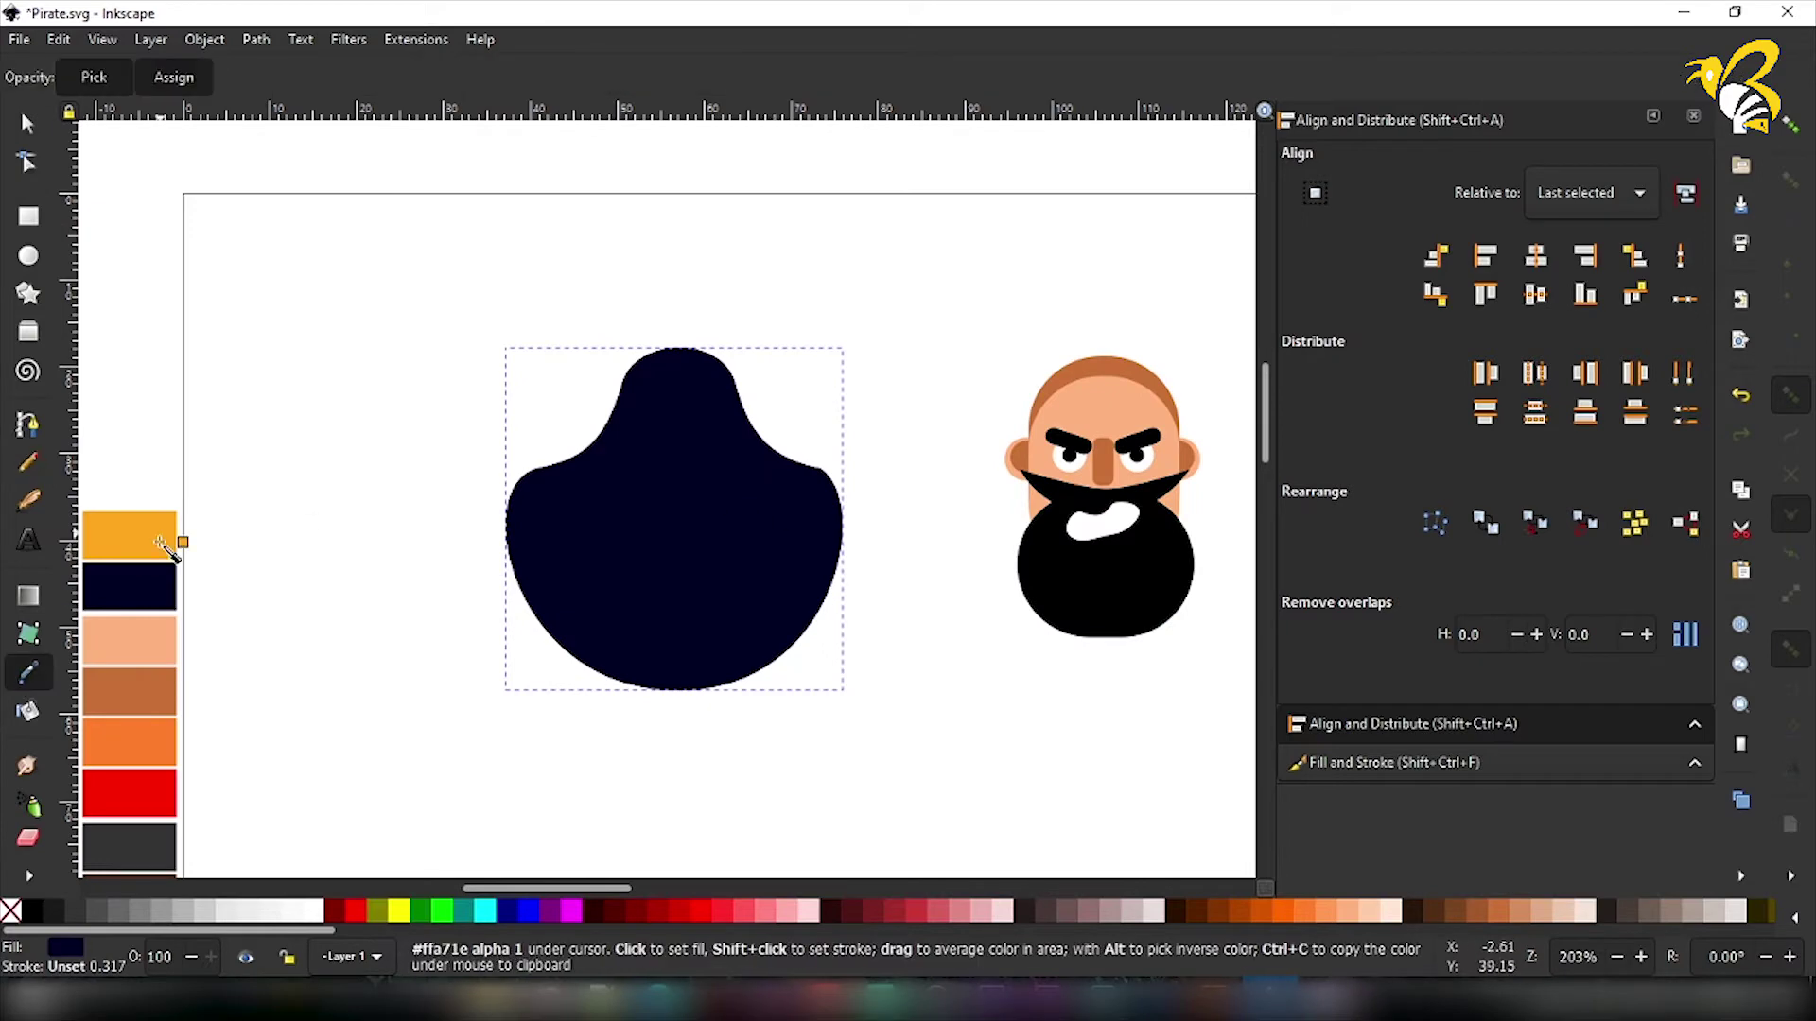
pyautogui.click(152, 535)
pyautogui.press('s')
pyautogui.click(359, 85)
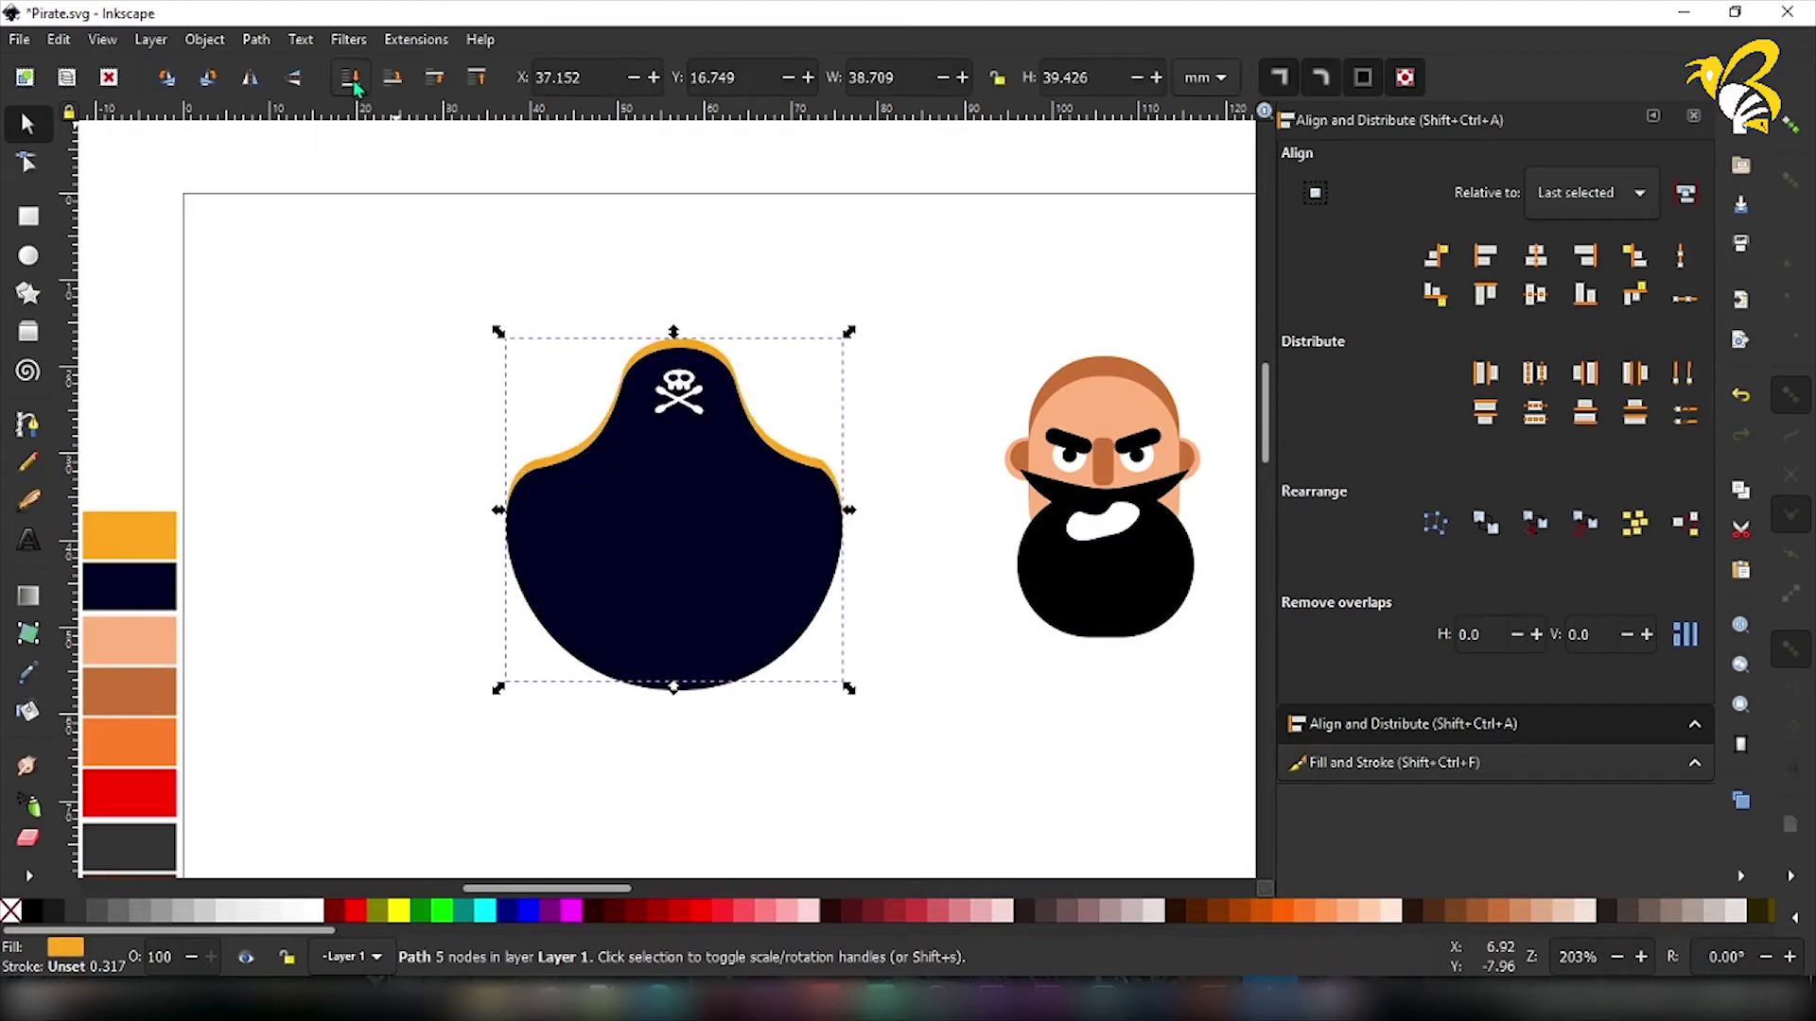
# Group the hat, its trim and the emblem, and place the group behind the bearded head.
pyautogui.hotkey('ctrl', 'a')
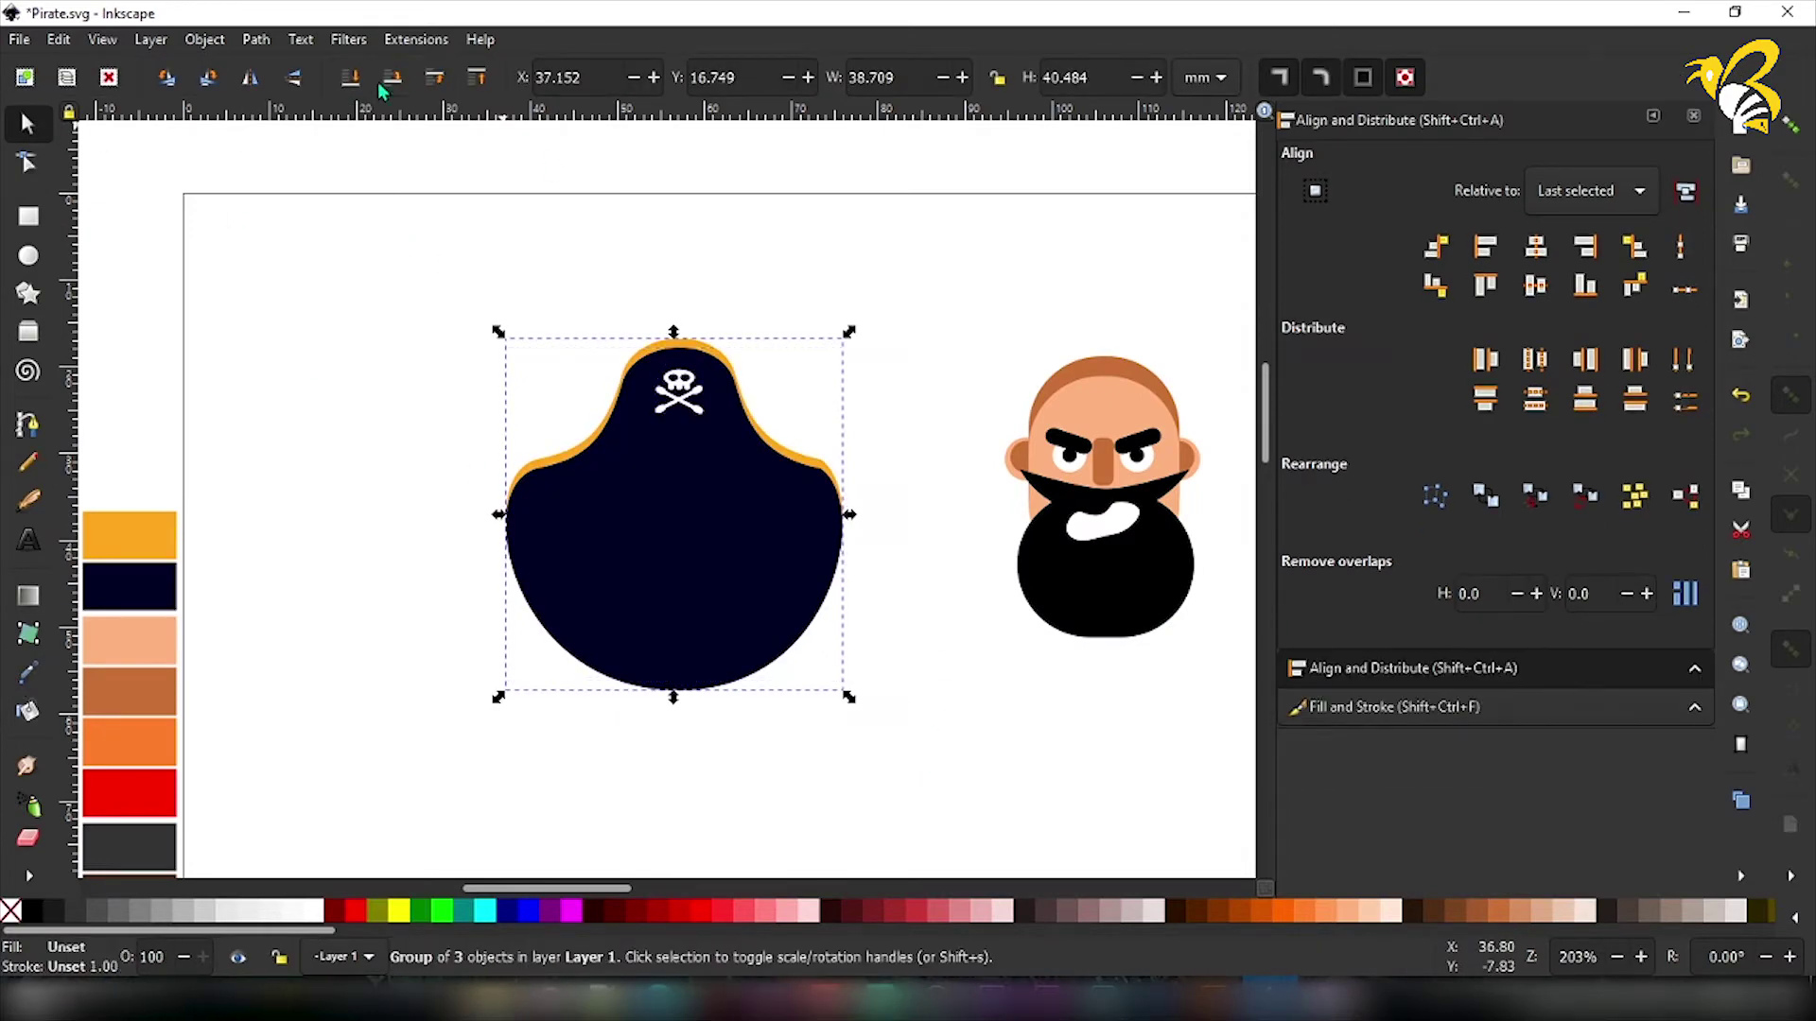
pyautogui.moveTo(682, 463); pyautogui.dragTo(1109, 376)
pyautogui.click(1118, 719)
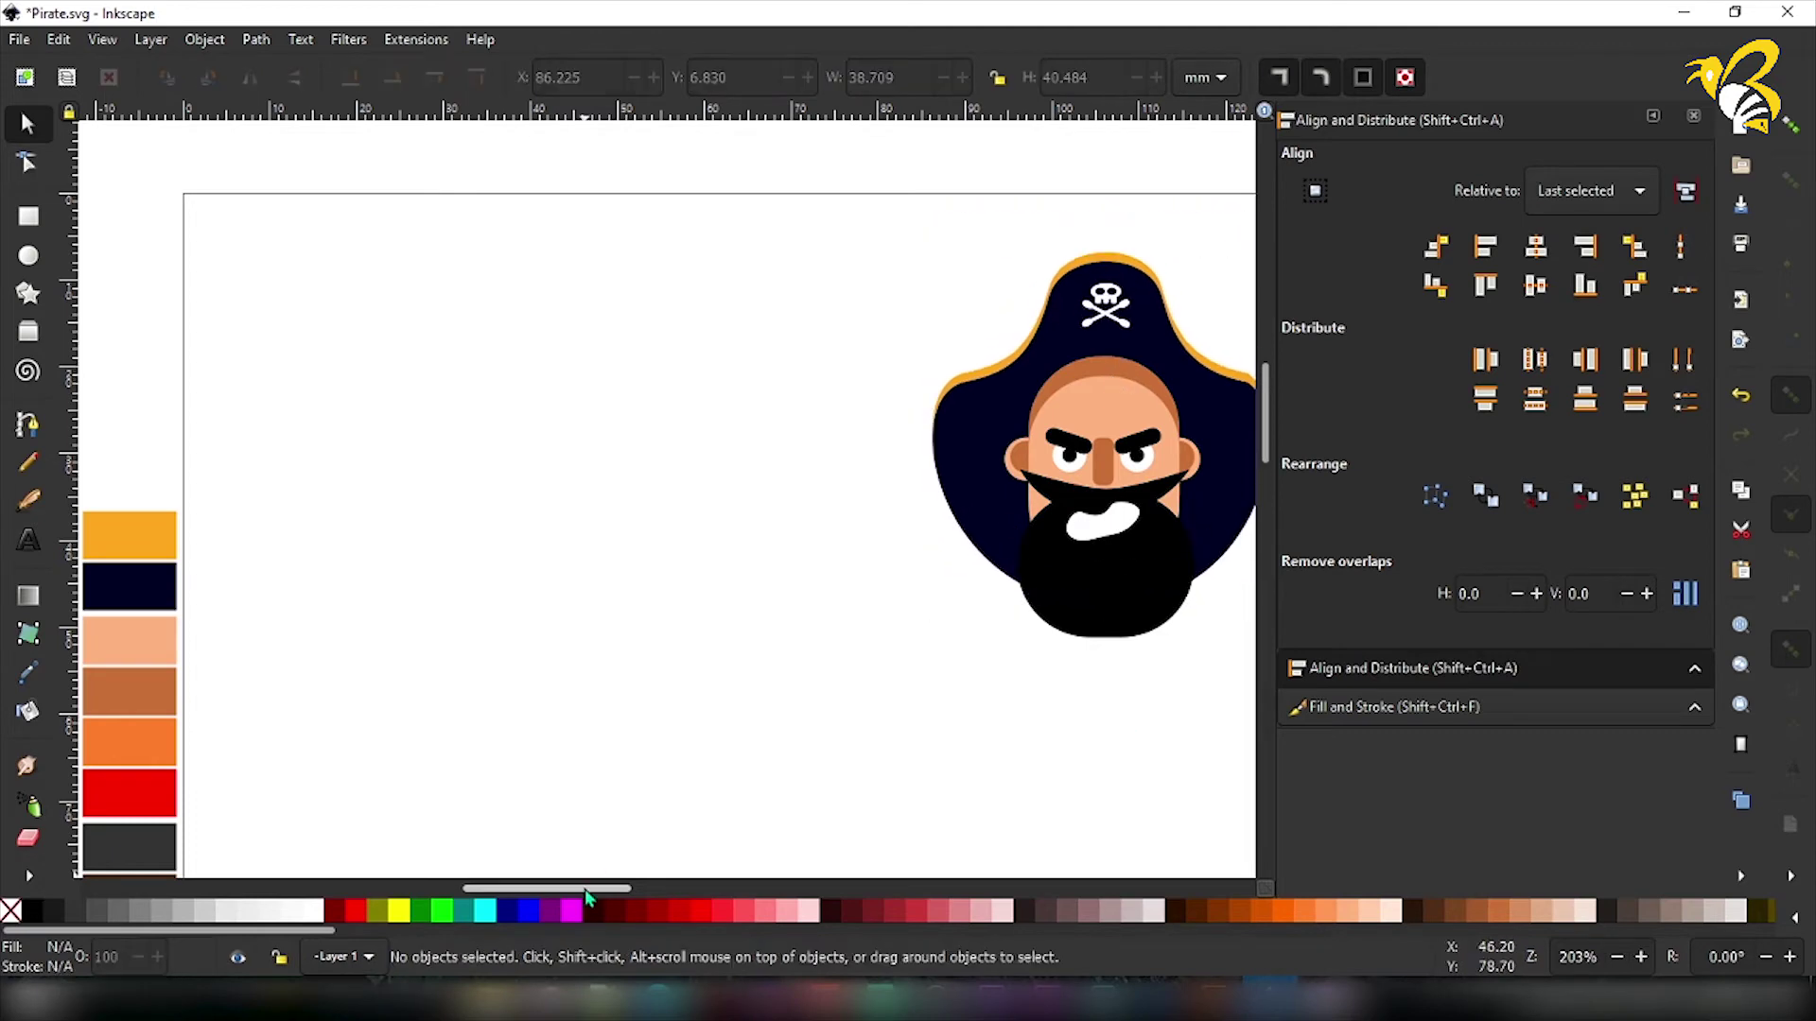
# Draw a fully rounded body rectangle about 28.2 by 36.6 mm, centre it under the head and send it to the back.
pyautogui.click(1652, 115)
pyautogui.moveTo(1662, 422); pyautogui.dragTo(1662, 468)
pyautogui.press('r')
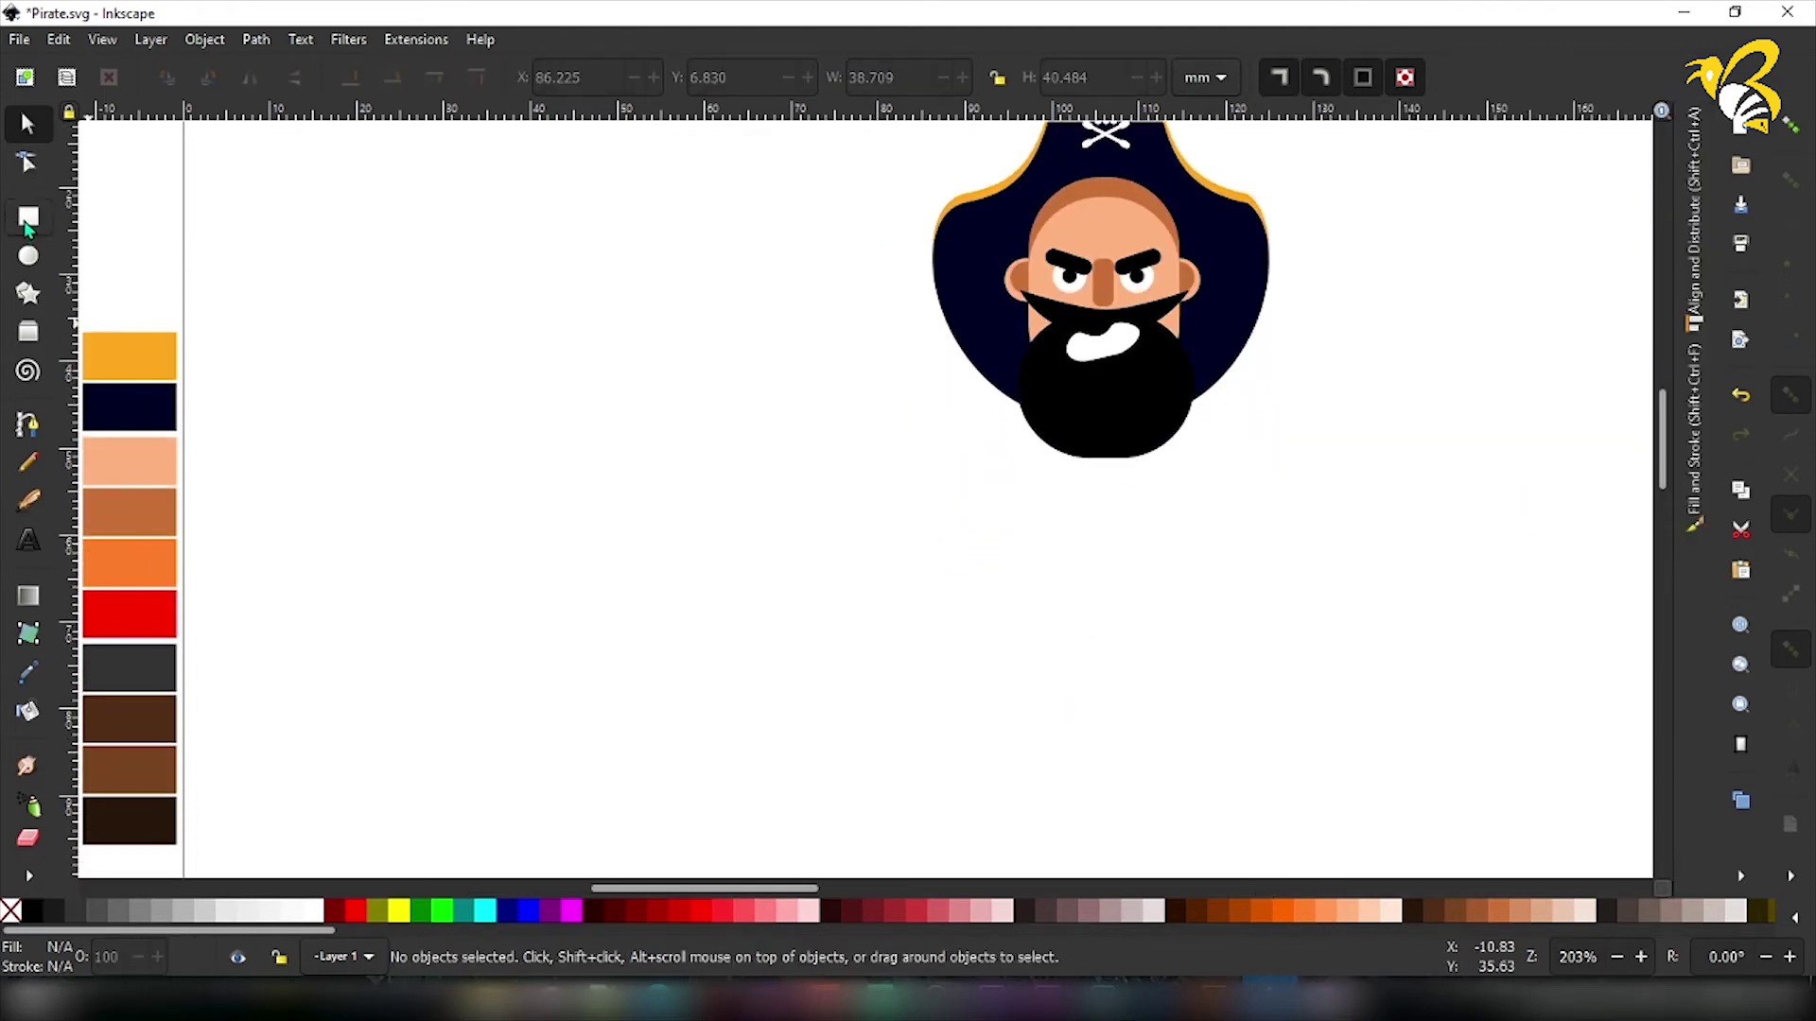
pyautogui.moveTo(742, 369); pyautogui.dragTo(968, 664)
pyautogui.moveTo(968, 372); pyautogui.dragTo(965, 482)
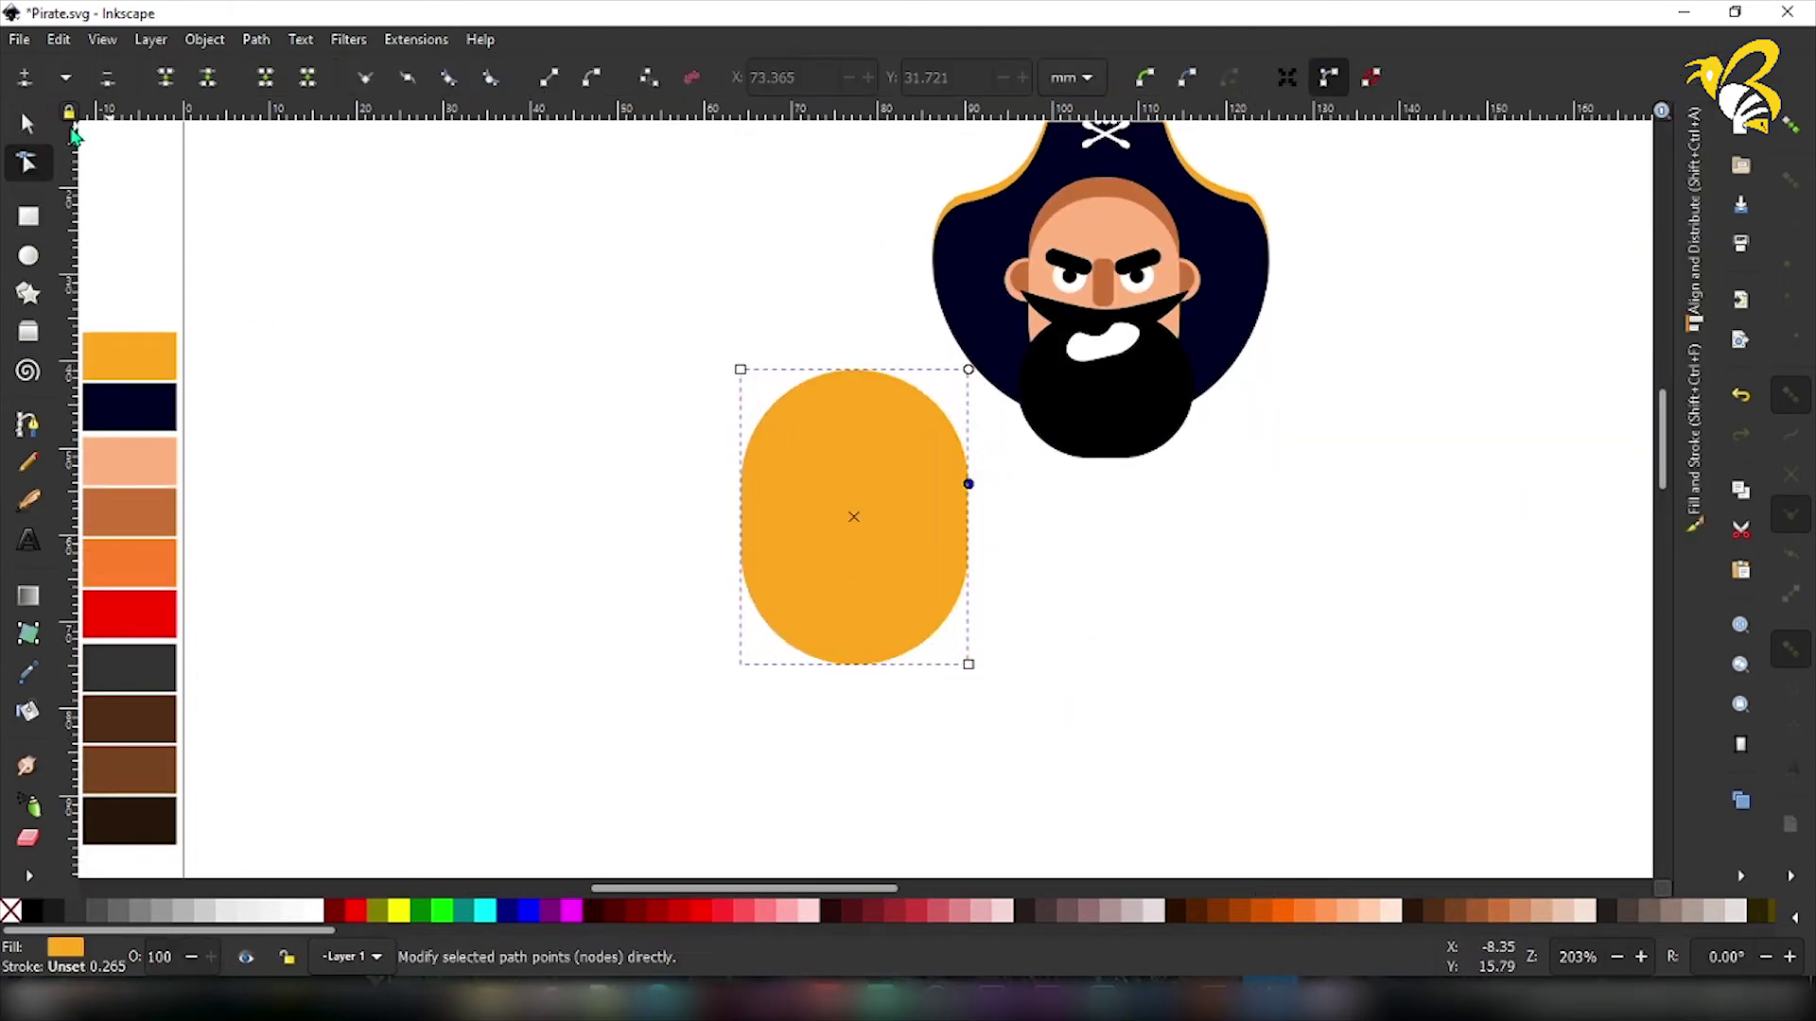
pyautogui.press('s')
pyautogui.moveTo(834, 592); pyautogui.dragTo(1092, 582)
pyautogui.moveTo(1233, 660); pyautogui.dragTo(1243, 671)
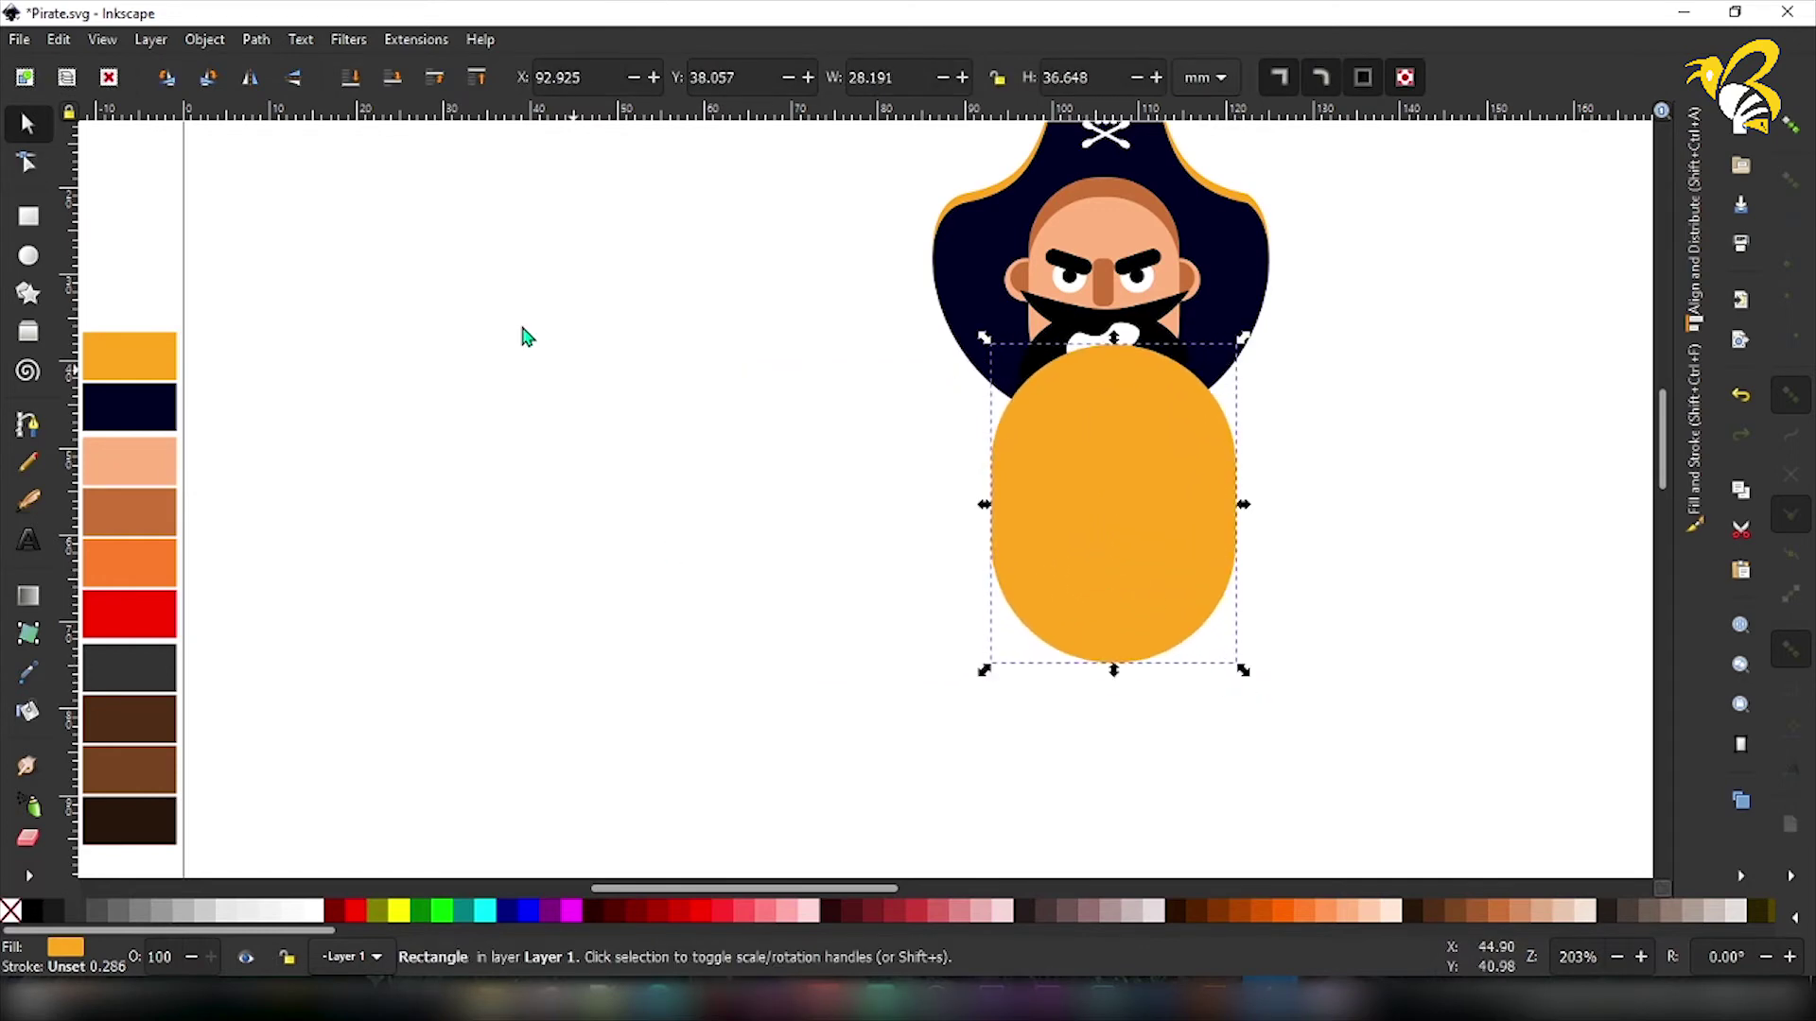
pyautogui.click(350, 77)
pyautogui.moveTo(1093, 604); pyautogui.dragTo(1083, 616)
pyautogui.moveTo(941, 156); pyautogui.dragTo(1260, 497)
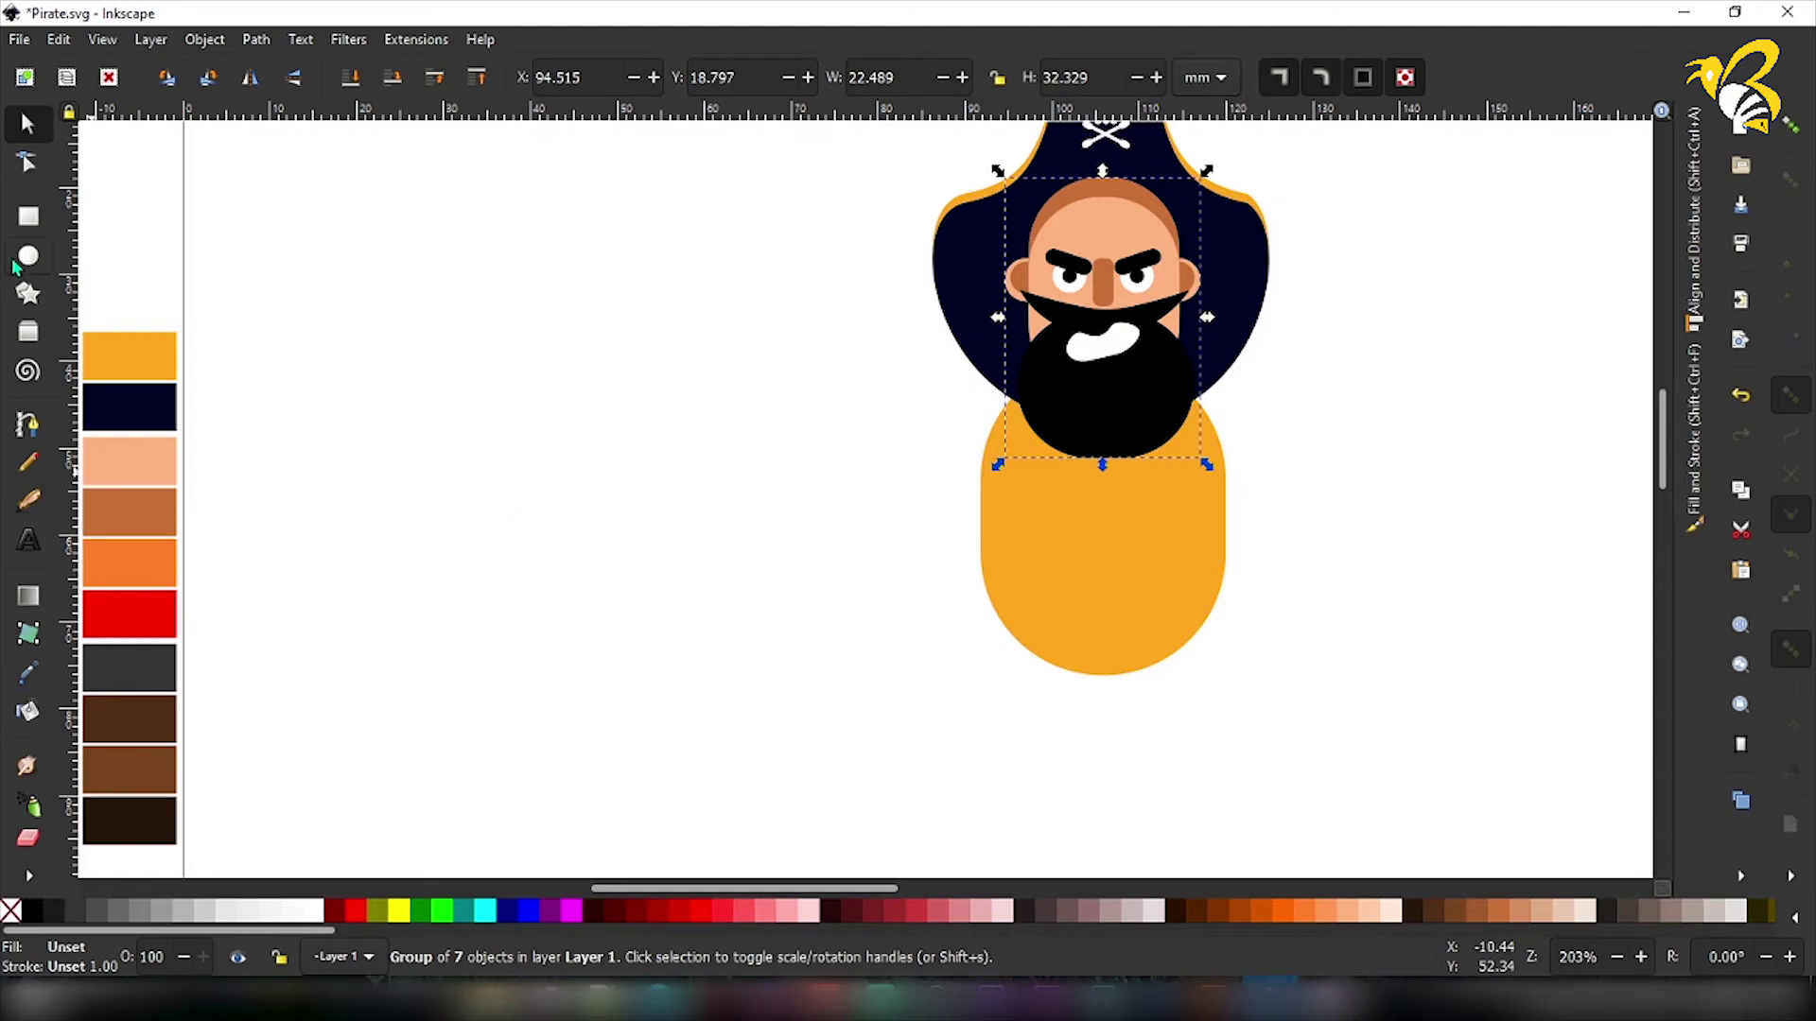
# Draw a rounded arm piece about 8.5 by 16.2 mm and fill it and the body with the palette's bright red.
pyautogui.click(28, 216)
pyautogui.moveTo(463, 330); pyautogui.dragTo(539, 470)
pyautogui.moveTo(538, 331)
pyautogui.mouseDown()
pyautogui.moveTo(555, 406)
pyautogui.moveTo(707, 473)
pyautogui.mouseUp()
pyautogui.press('s')
pyautogui.keyDown('shift'); pyautogui.click(1085, 527); pyautogui.keyUp('shift')
pyautogui.press('d')
pyautogui.click(130, 613)
pyautogui.press('s')
pyautogui.press('Escape')
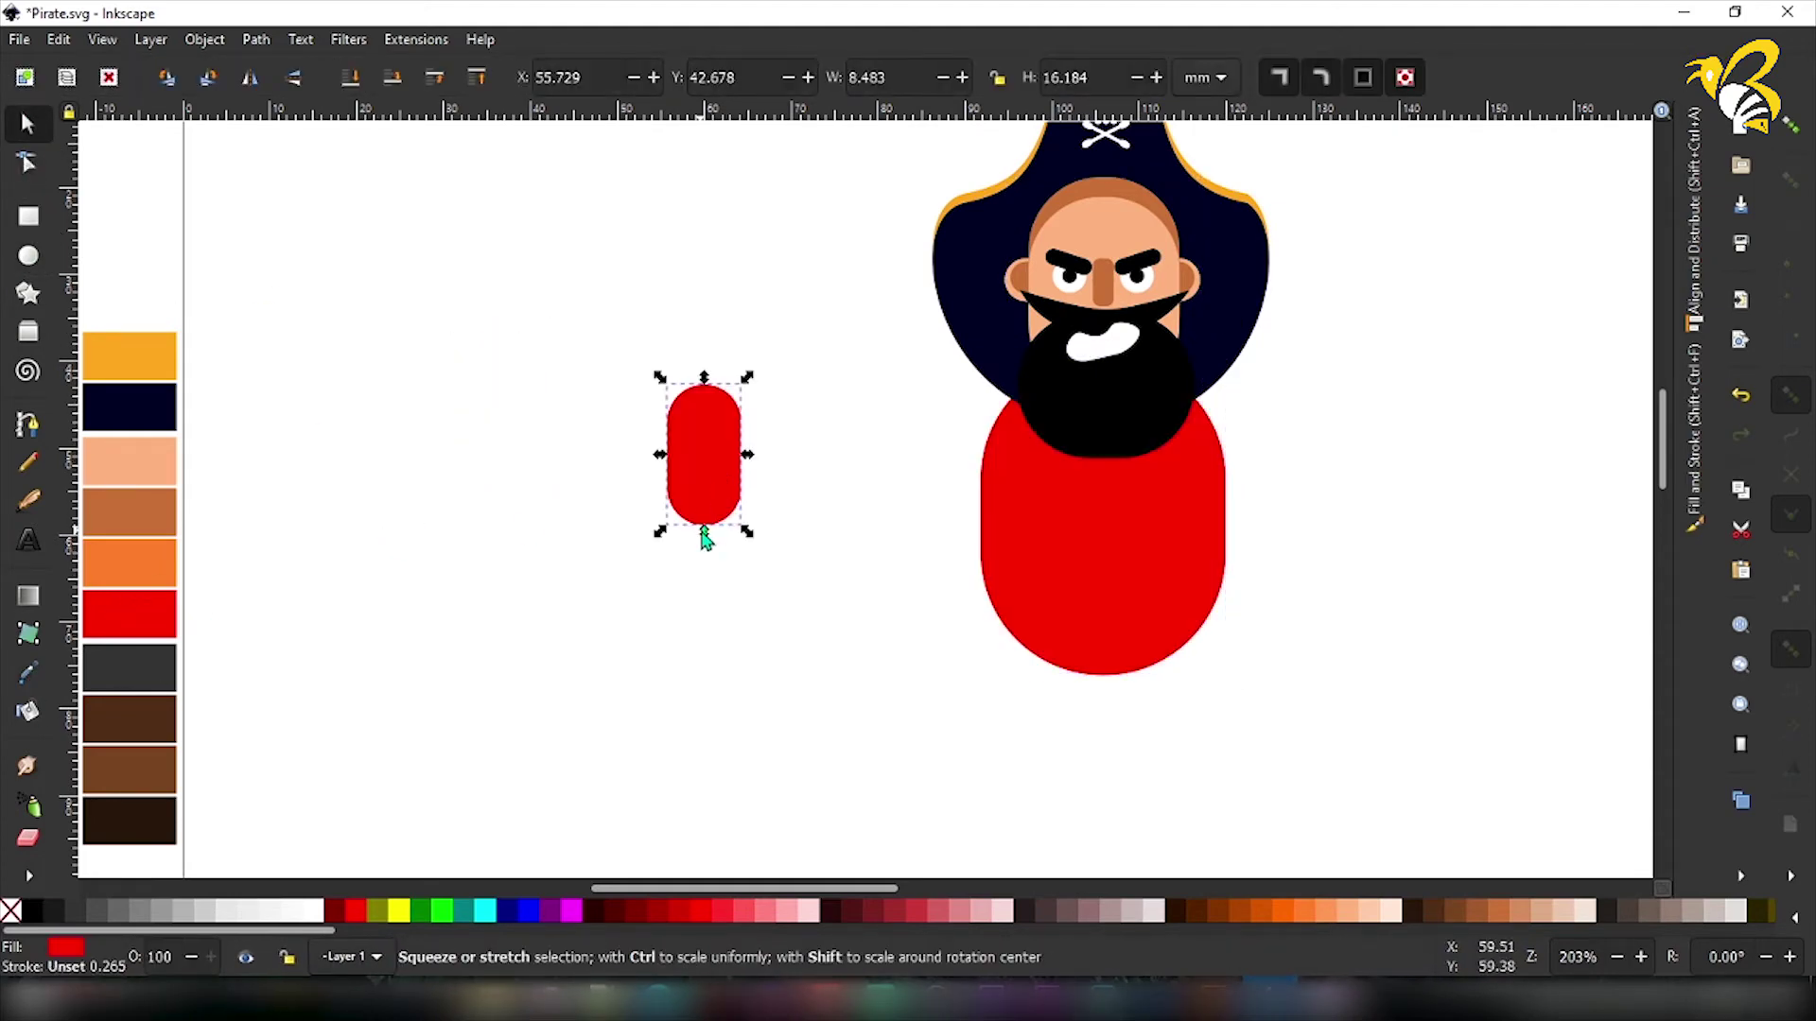
# Lengthen the arm piece, fill it dark red, and set it at the body's right shoulder, tilted outward.
pyautogui.moveTo(705, 534); pyautogui.dragTo(704, 564)
pyautogui.press('r')
pyautogui.press('s')
pyautogui.moveTo(726, 482); pyautogui.dragTo(1251, 487)
pyautogui.click(335, 911)
pyautogui.click(1246, 527)
pyautogui.moveTo(1279, 572); pyautogui.dragTo(1305, 643)
# Duplicate the arm piece and angle the two segments into an upper arm and forearm with a bent elbow.
pyautogui.hotkey('ctrl', 'd')
pyautogui.click(1240, 417)
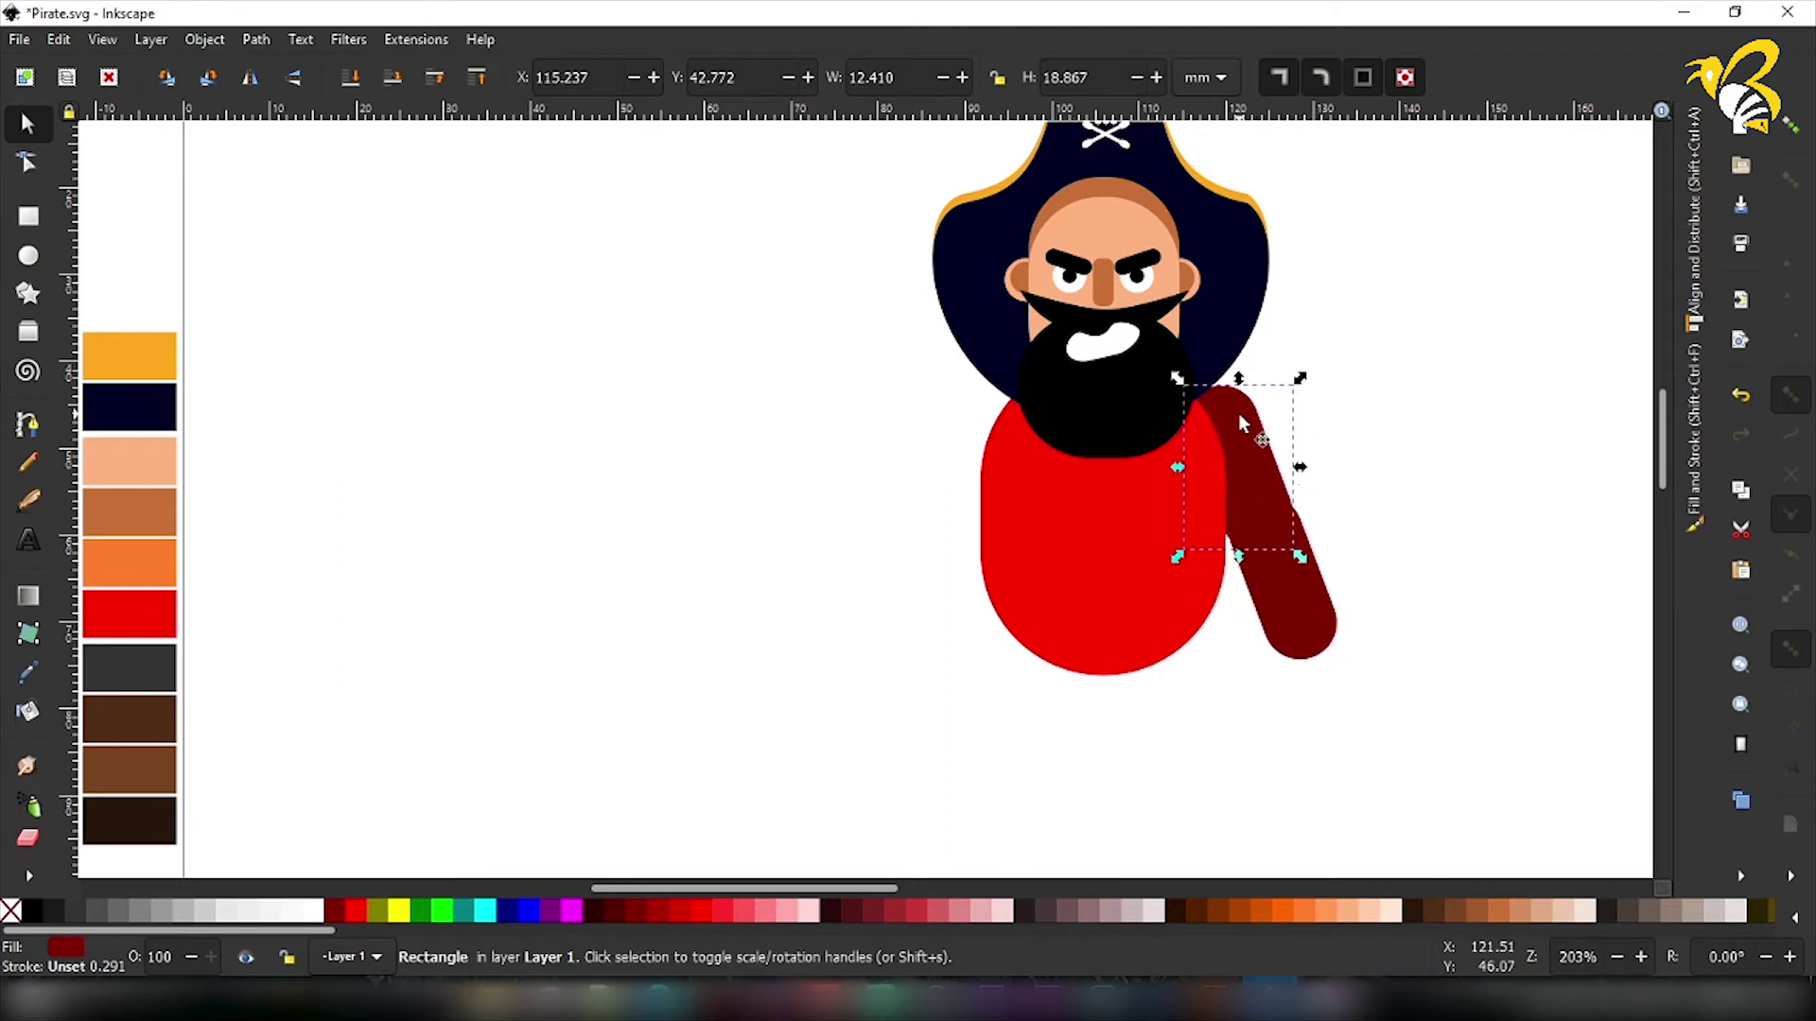
pyautogui.click(1240, 417)
pyautogui.moveTo(1299, 557); pyautogui.dragTo(1326, 525)
pyautogui.click(1305, 594)
pyautogui.moveTo(1285, 589); pyautogui.dragTo(1300, 579)
# Group the two right arm segments and lower the group behind the body.
pyautogui.click(1402, 440)
pyautogui.keyDown('shift'); pyautogui.click(1260, 461); pyautogui.keyUp('shift')
pyautogui.keyDown('shift'); pyautogui.click(1326, 581); pyautogui.keyUp('shift')
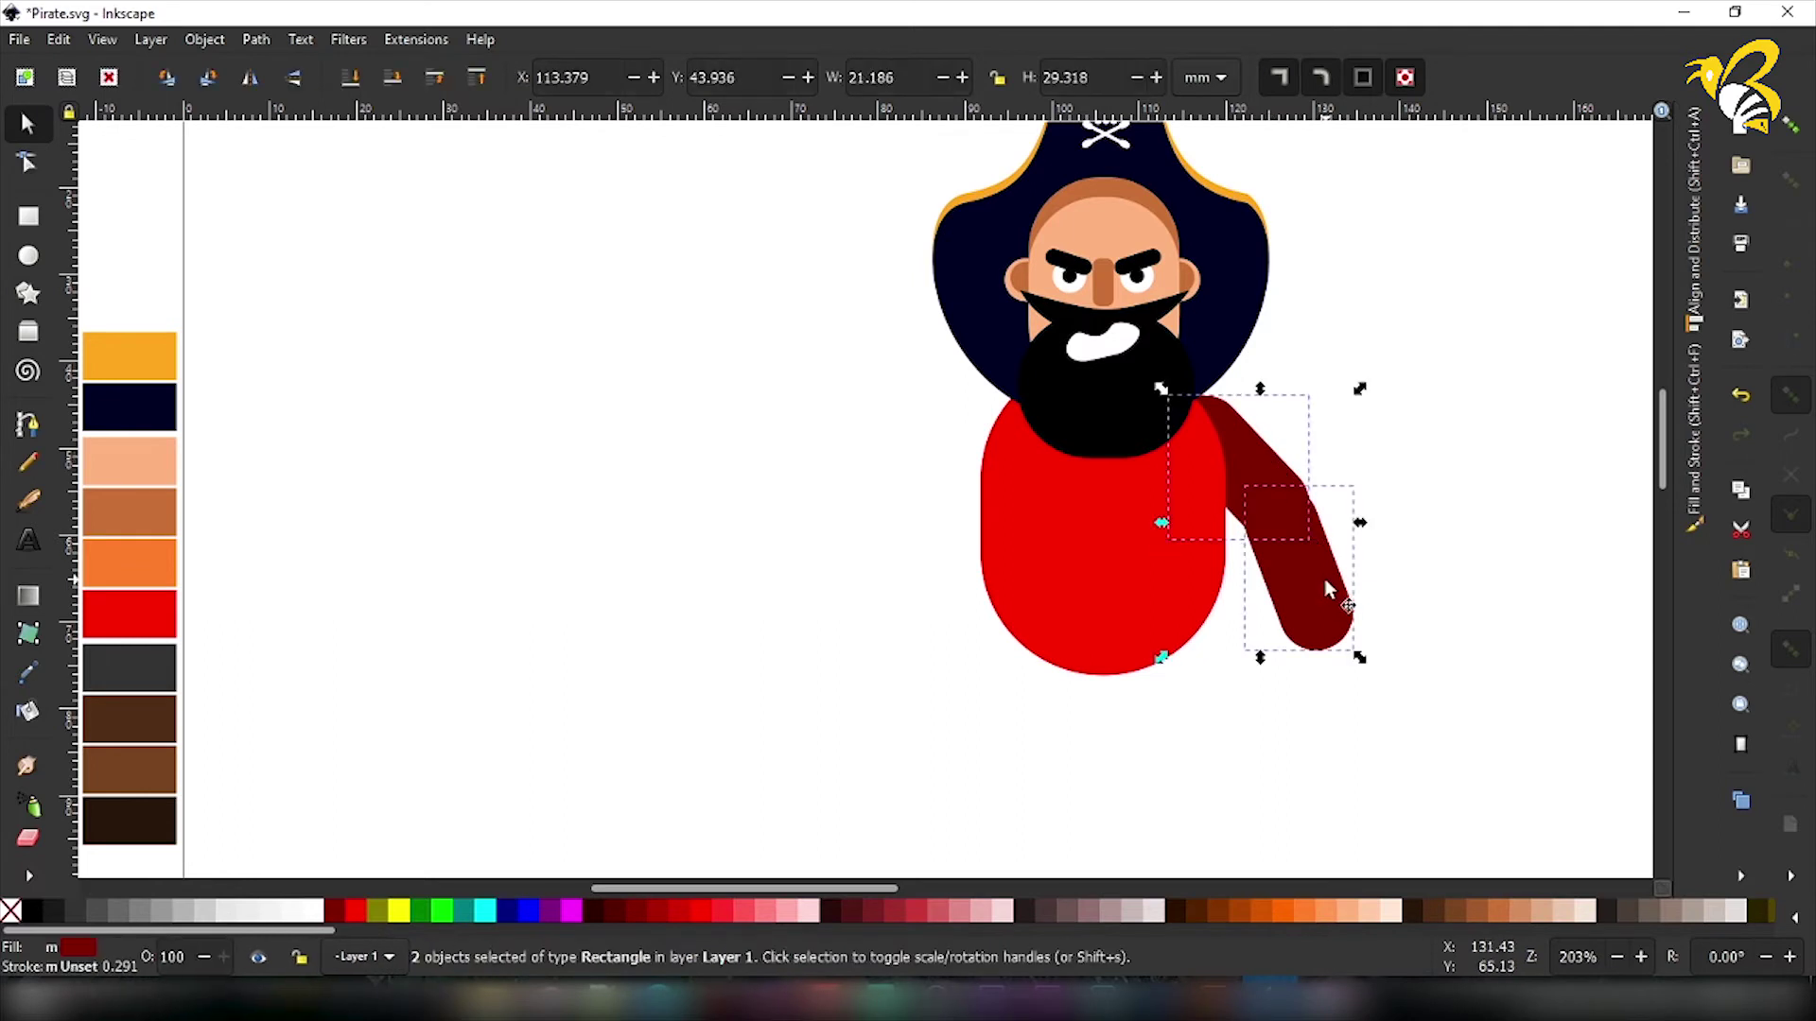
pyautogui.hotkey('ctrl', 'g')
pyautogui.press('pagedown')
# Duplicate the arm, flip the copy horizontally and place it at the body's left shoulder.
pyautogui.hotkey('ctrl', 'd')
pyautogui.press('h')
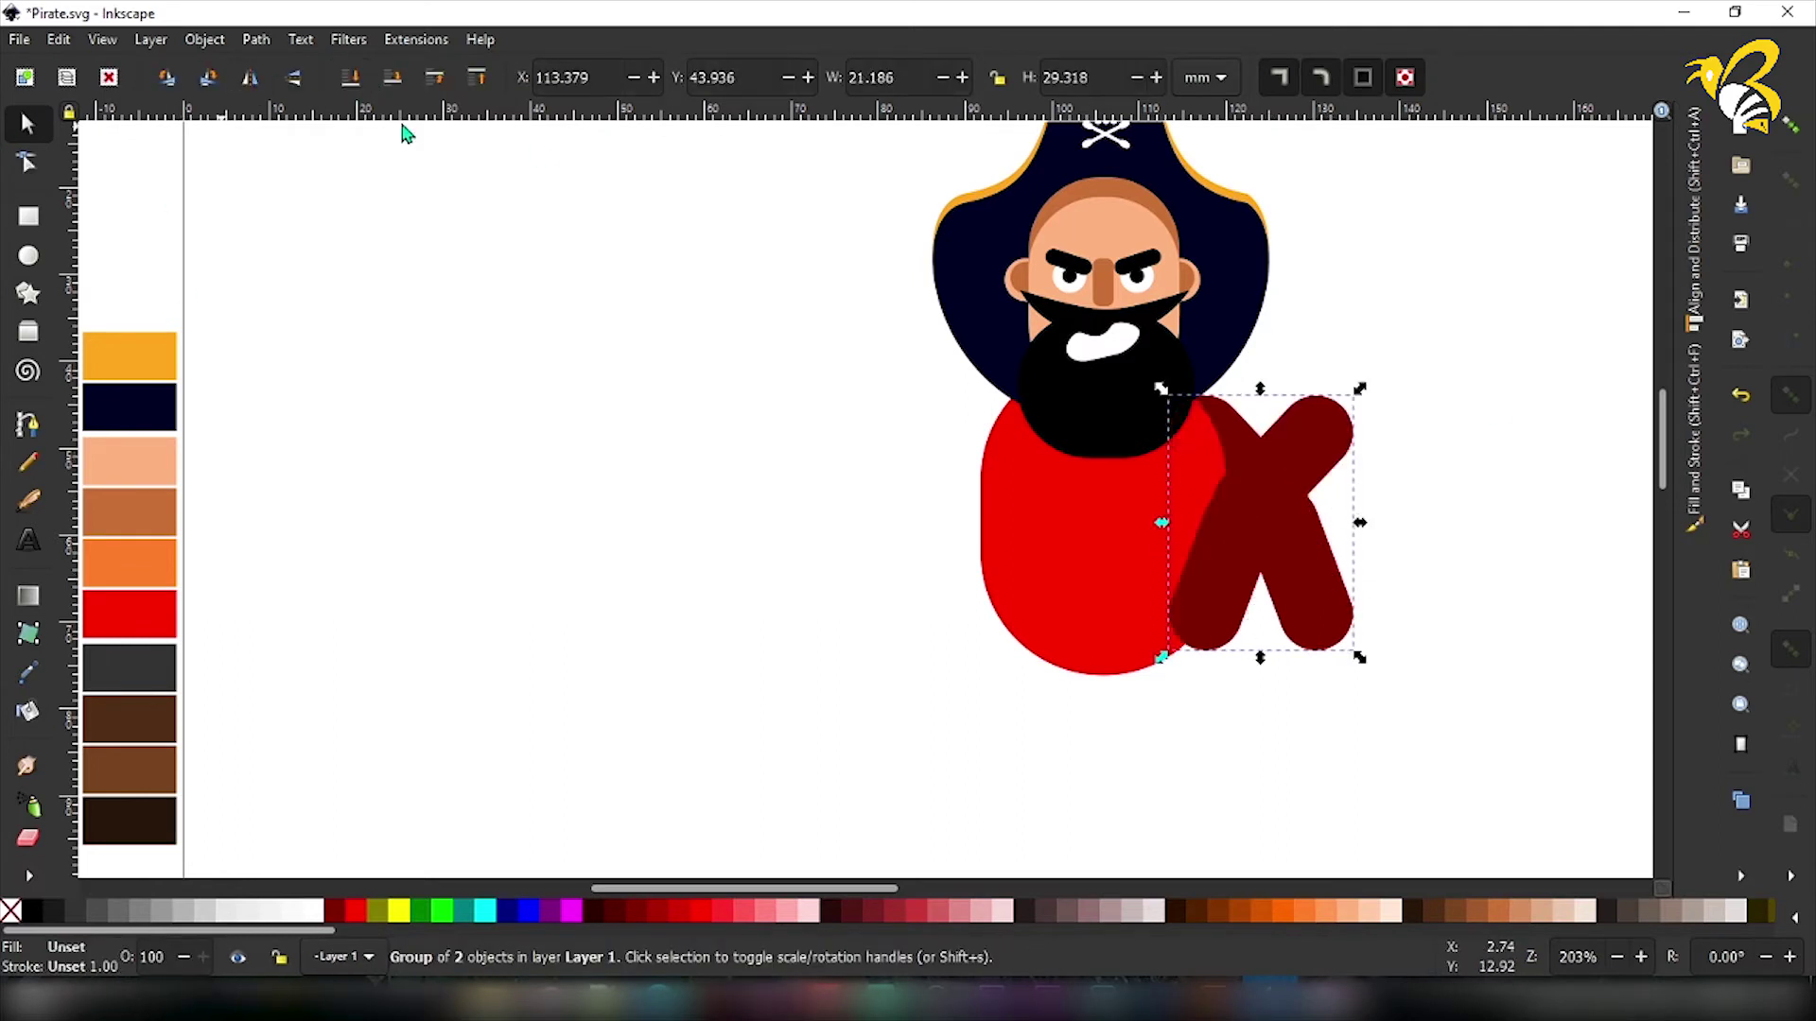
pyautogui.moveTo(1312, 438); pyautogui.dragTo(1025, 372)
# Ungroup the left arm and readjust its upper arm and forearm segments at the shoulder and elbow.
pyautogui.hotkey('ctrl', 'shift', 'g')
pyautogui.click(756, 513)
pyautogui.click(997, 454)
pyautogui.click(1006, 450)
pyautogui.moveTo(1000, 443); pyautogui.dragTo(1005, 457)
pyautogui.moveTo(894, 605); pyautogui.dragTo(907, 617)
pyautogui.click(974, 719)
pyautogui.click(962, 482)
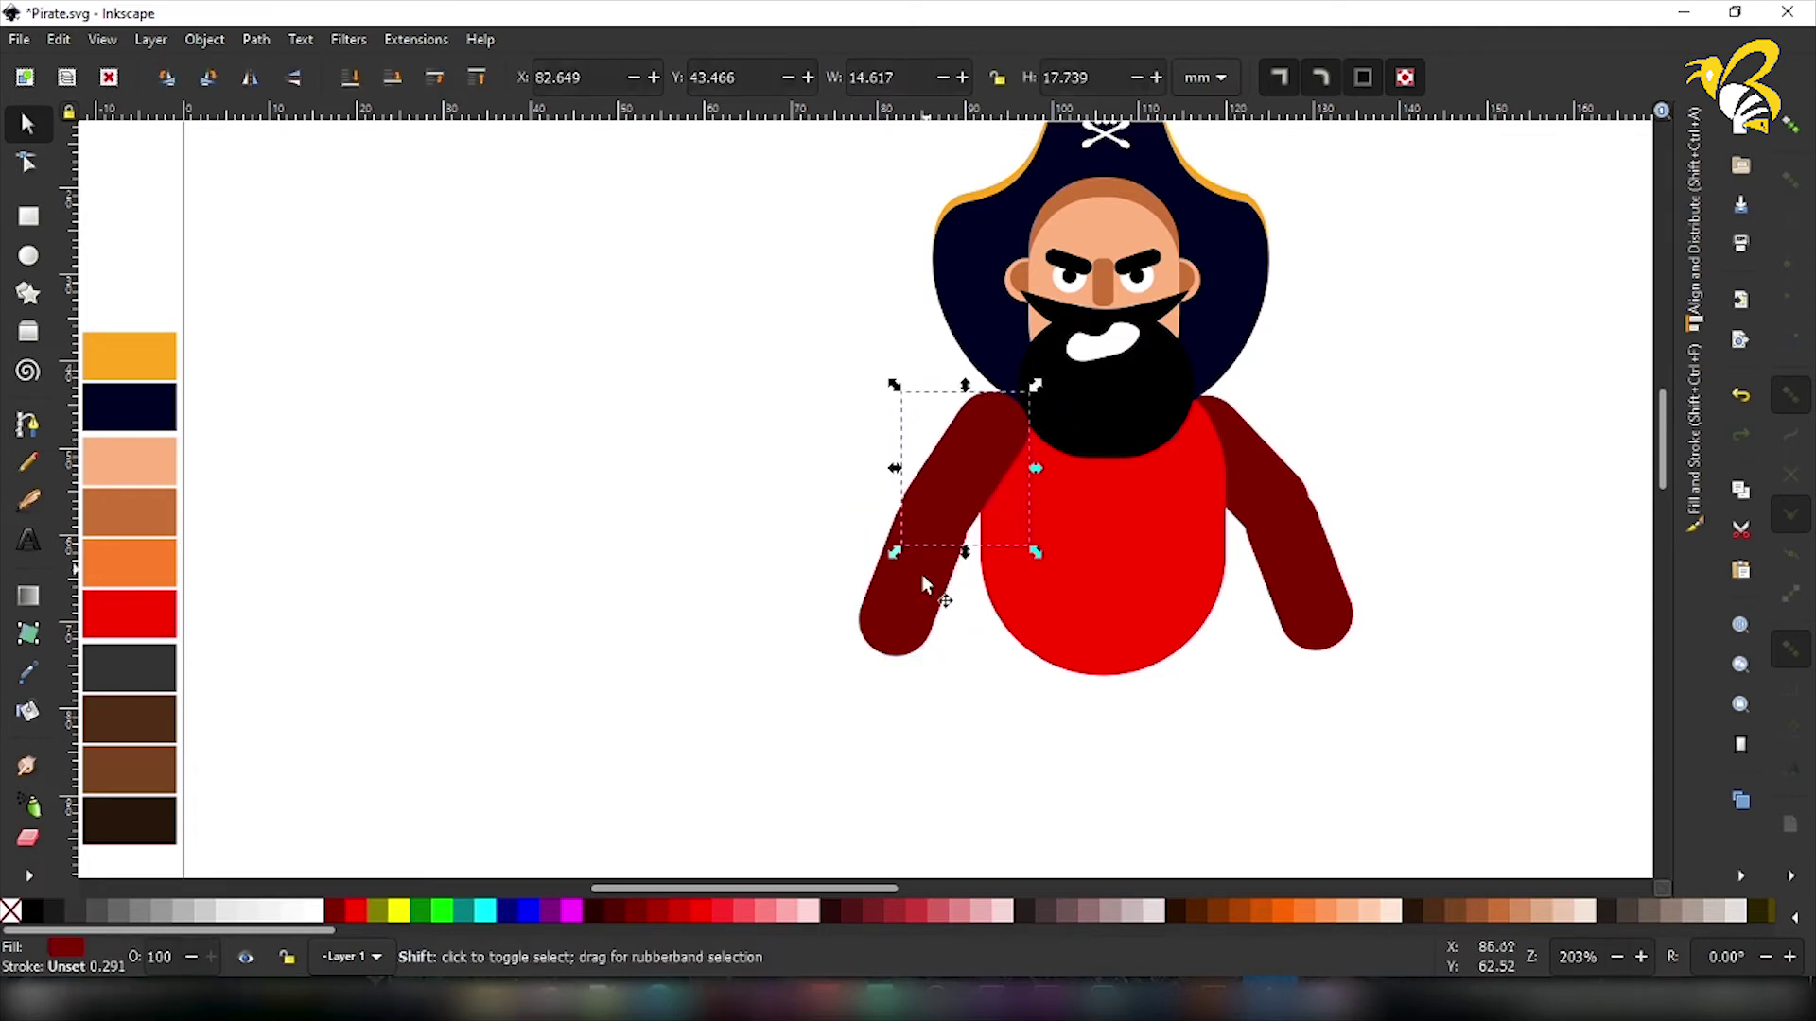
# Group the left arm segments and rotate the arm closer to the body, about 16.9 by 31.6 mm overall.
pyautogui.keyDown('shift'); pyautogui.click(925, 585); pyautogui.keyUp('shift')
pyautogui.hotkey('ctrl', 'g')
pyautogui.moveTo(967, 426); pyautogui.dragTo(1001, 439)
pyautogui.press('Escape')
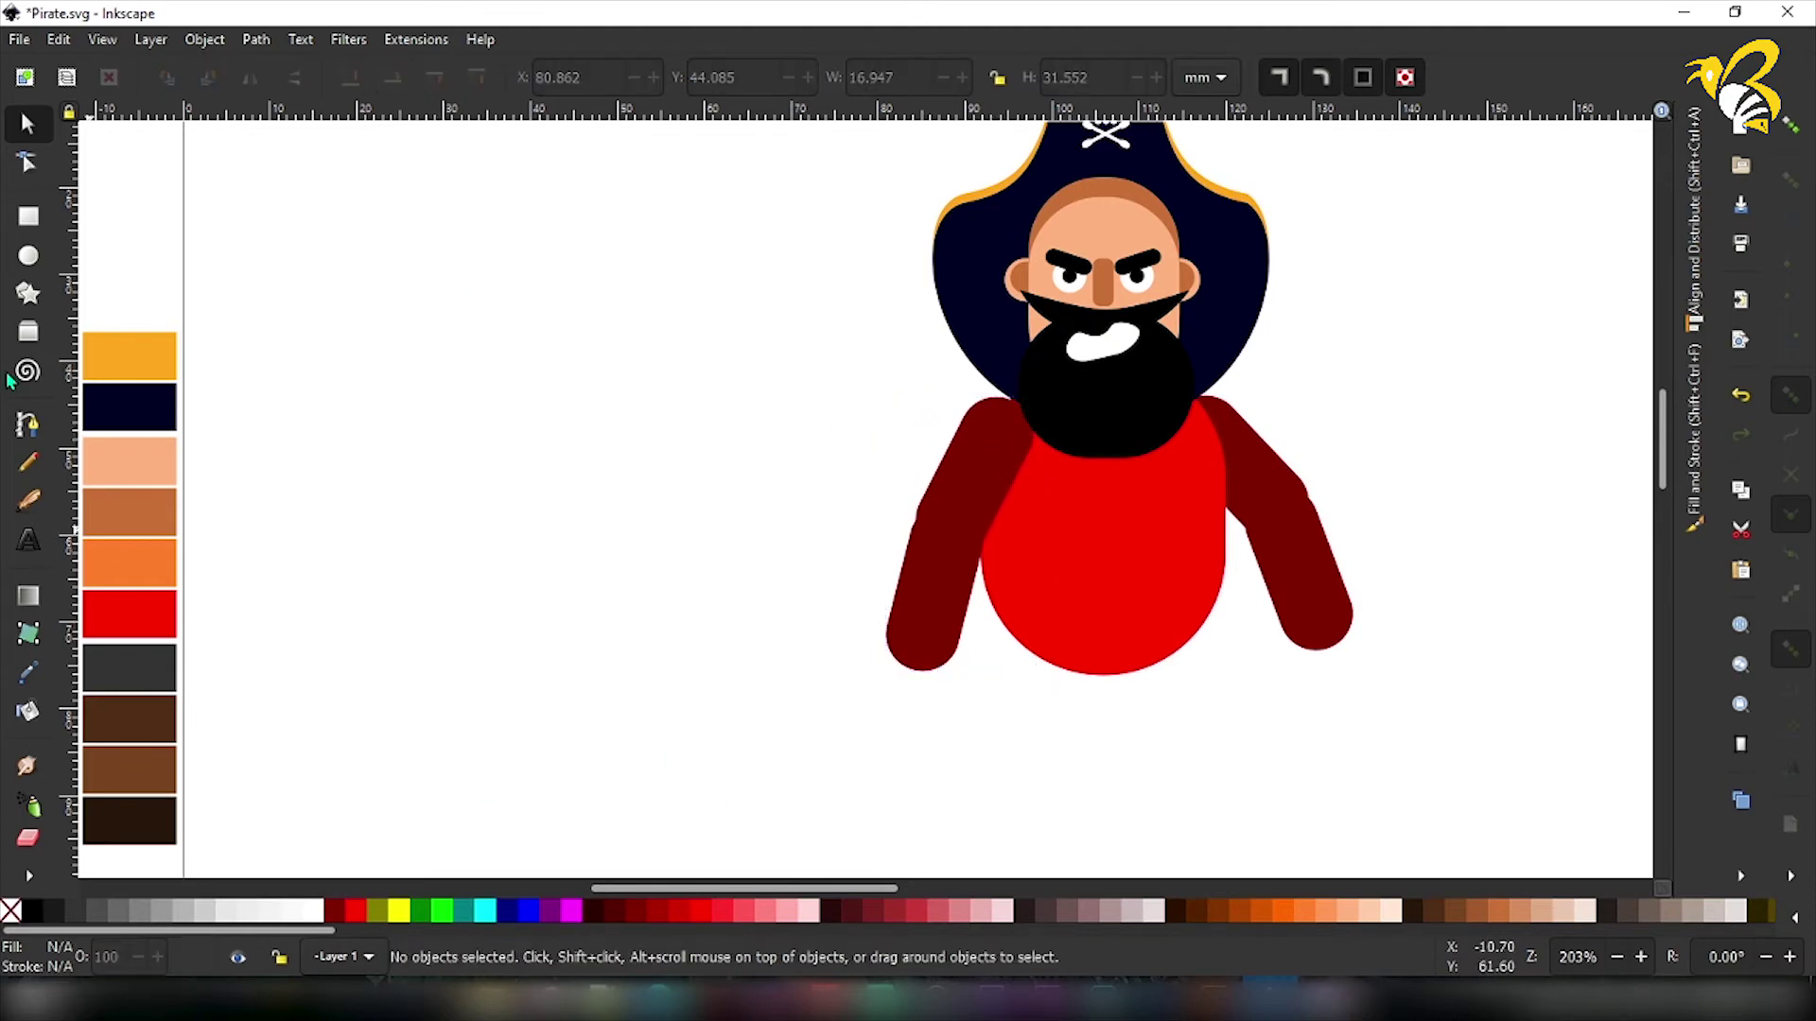
# Draw a circle about 12.1 mm across beside the figure and a fully rounded rectangle overlapping its upper-left part.
pyautogui.press('e')
pyautogui.moveTo(667, 507); pyautogui.dragTo(770, 612)
pyautogui.press('s')
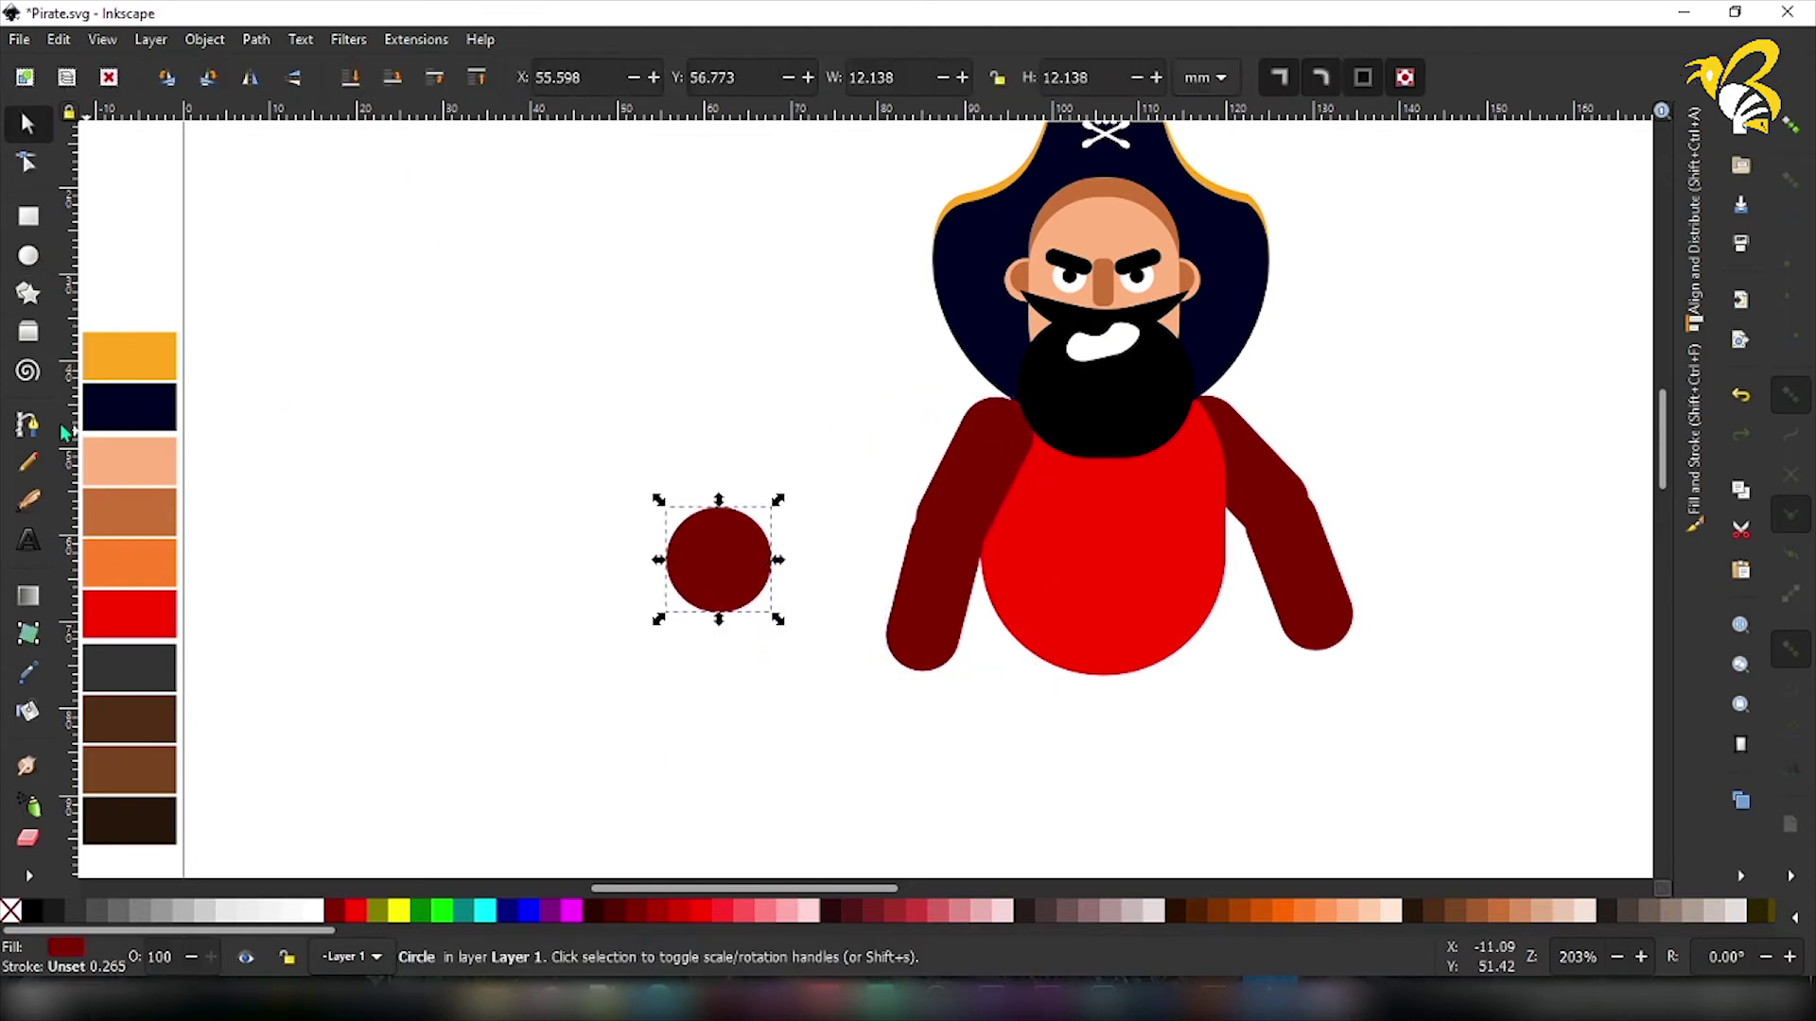
pyautogui.press('r')
pyautogui.moveTo(669, 501); pyautogui.dragTo(725, 584)
pyautogui.press('n')
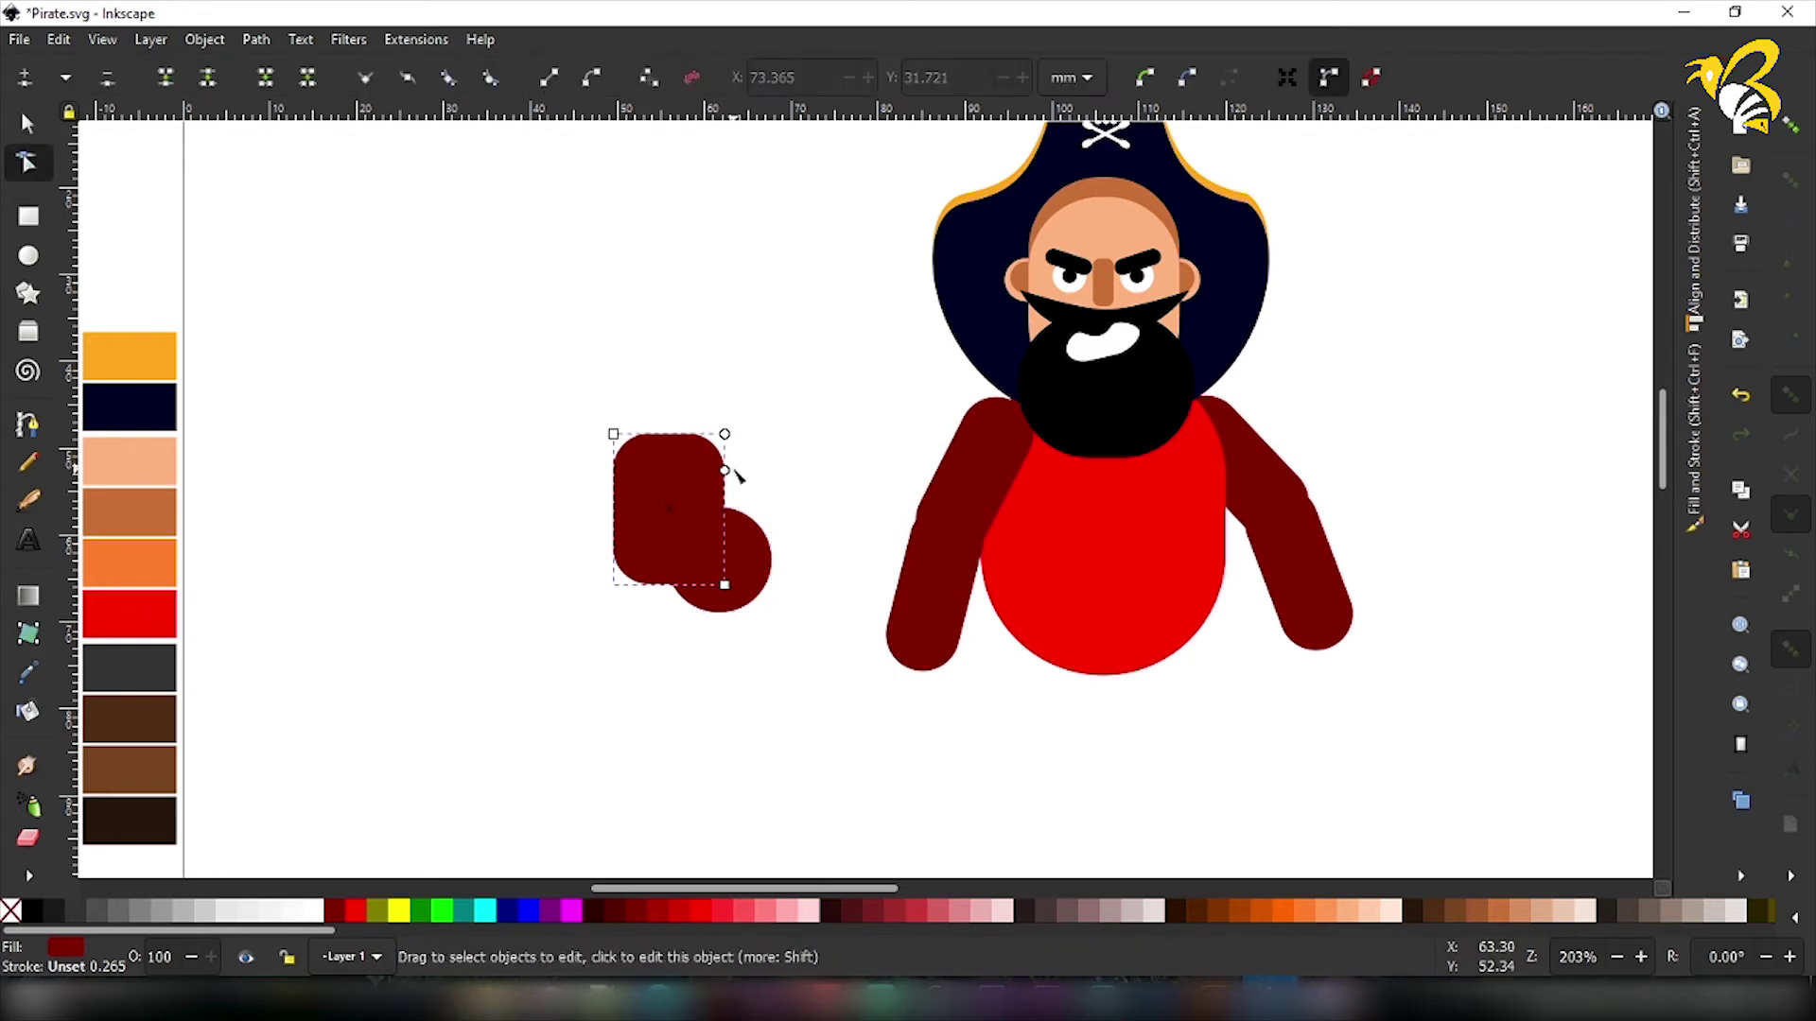
pyautogui.press('s')
pyautogui.click(747, 560)
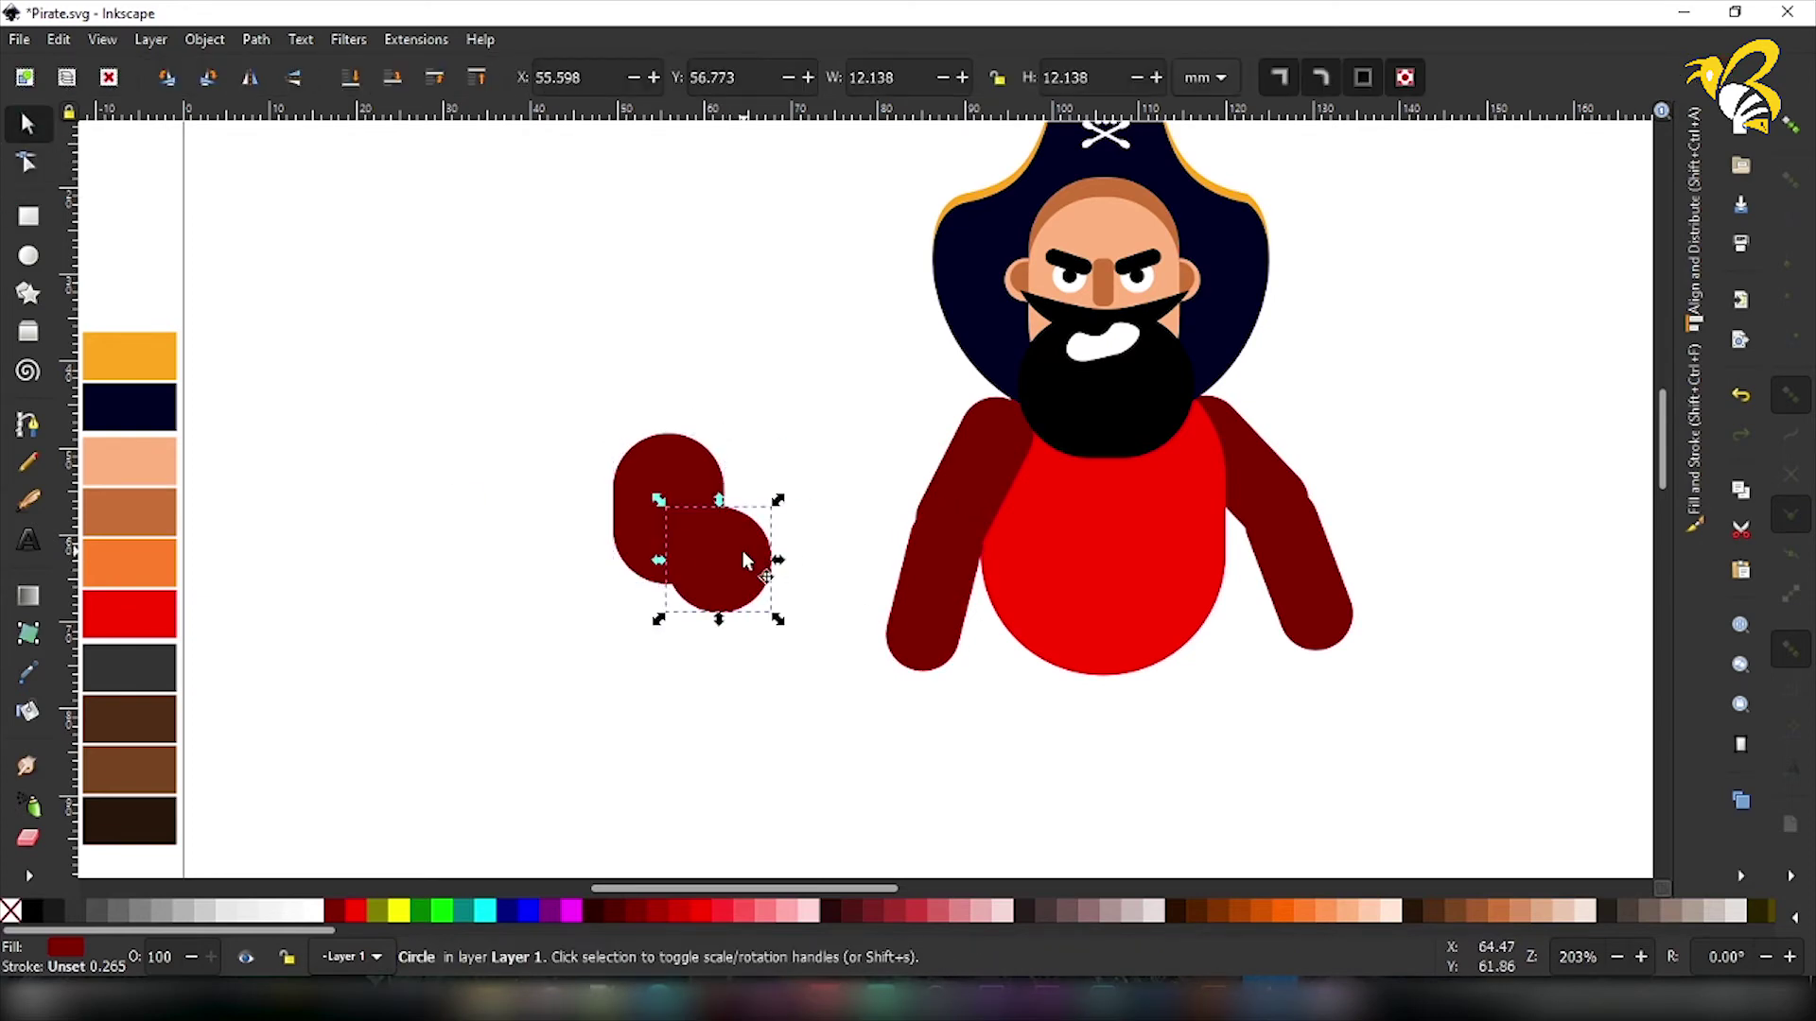
# Duplicate the circle, fill the copy bright red and shrink it concentrically to about 9.5 mm.
pyautogui.hotkey('ctrl', 'd')
pyautogui.click(694, 910)
pyautogui.moveTo(777, 617); pyautogui.dragTo(767, 608)
pyautogui.hotkey('ctrl', 'z')
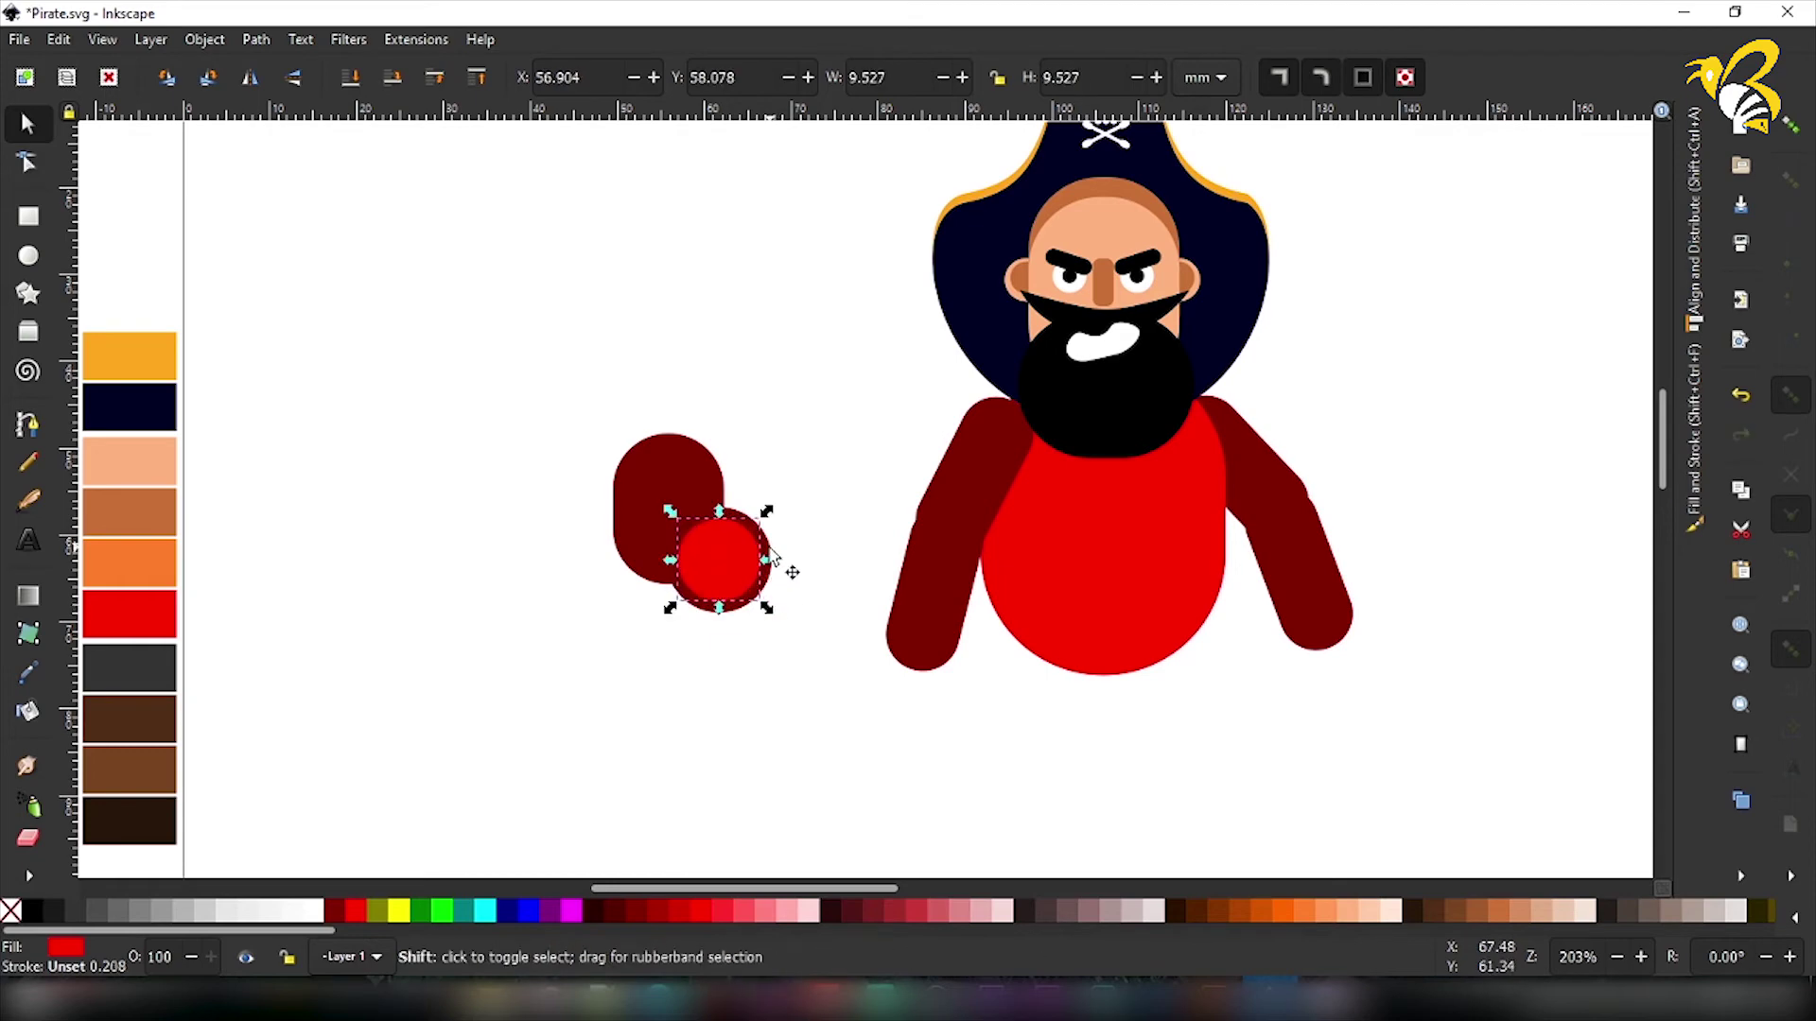
# Try to subtract the red inner circle from the dark red circle to form a ring.
pyautogui.keyDown('shift'); pyautogui.click(768, 560); pyautogui.keyUp('shift')
pyautogui.click(256, 38)
pyautogui.click(283, 186)
pyautogui.moveTo(536, 365); pyautogui.dragTo(807, 697)
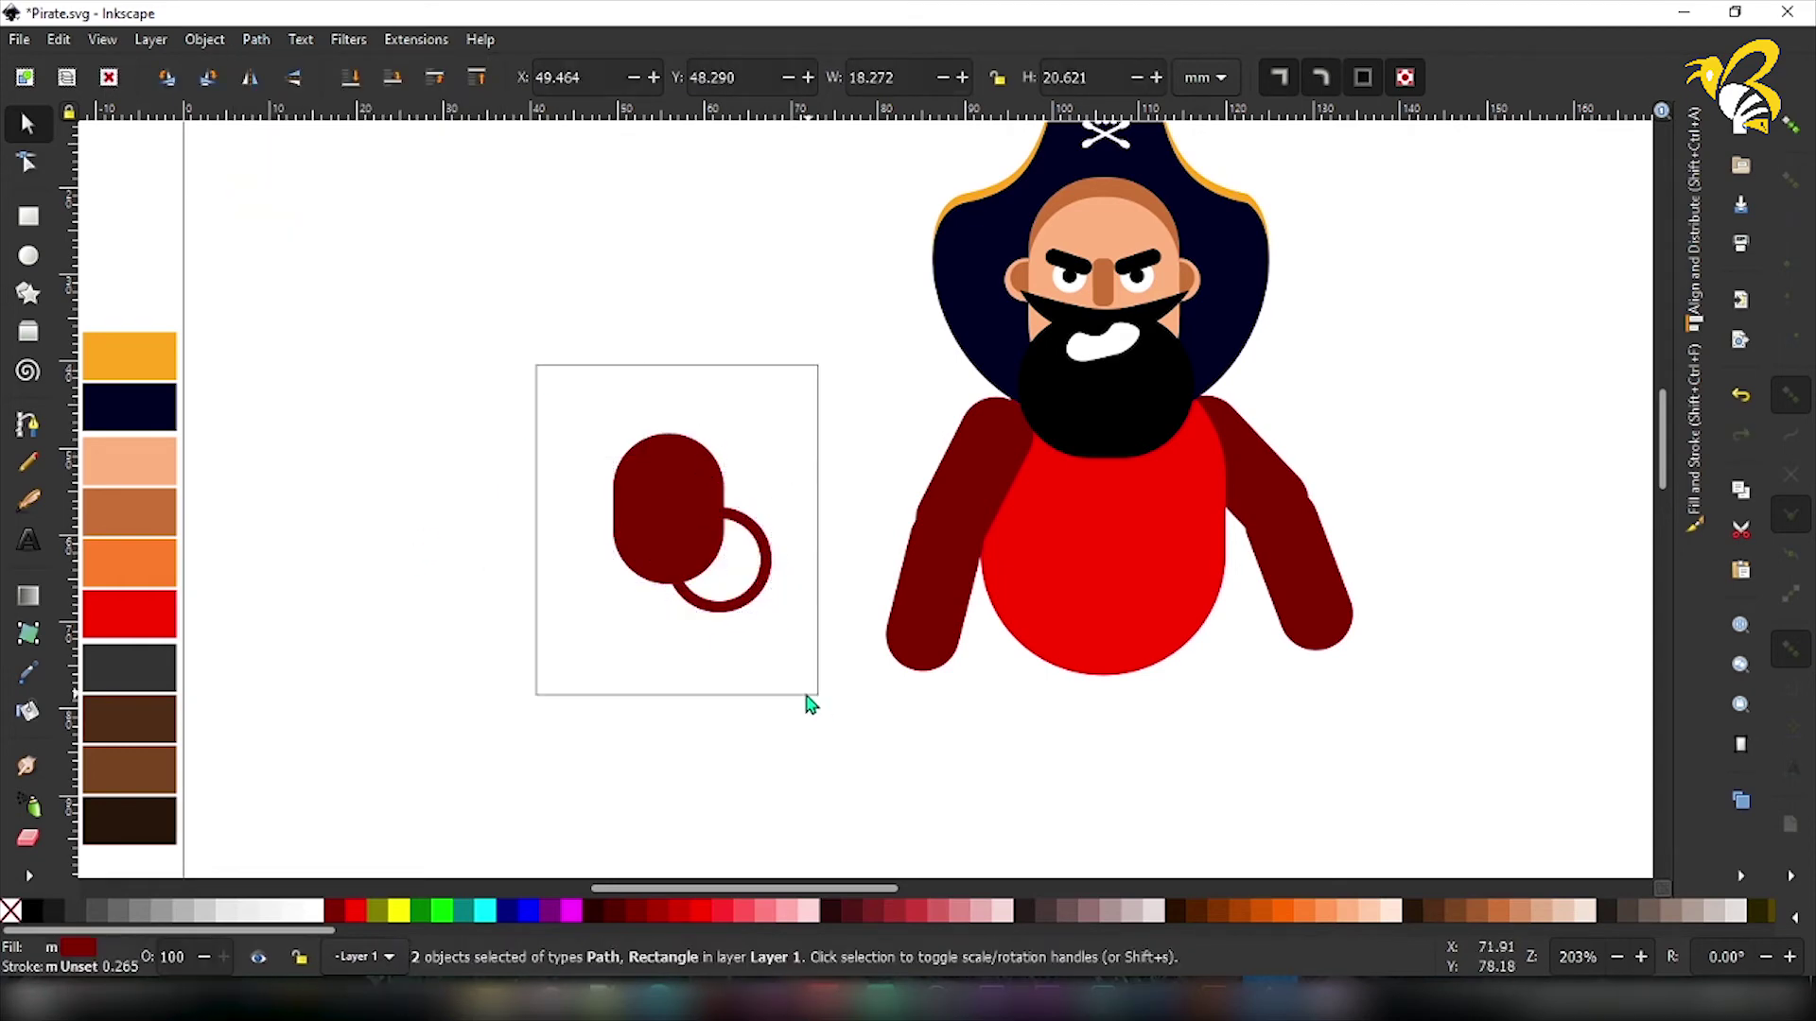
pyautogui.click(837, 788)
pyautogui.hotkey('ctrl', 'z')
# Shrink the red inner circle a little more and subtract it from the dark red circle to form a thicker ring.
pyautogui.click(742, 575)
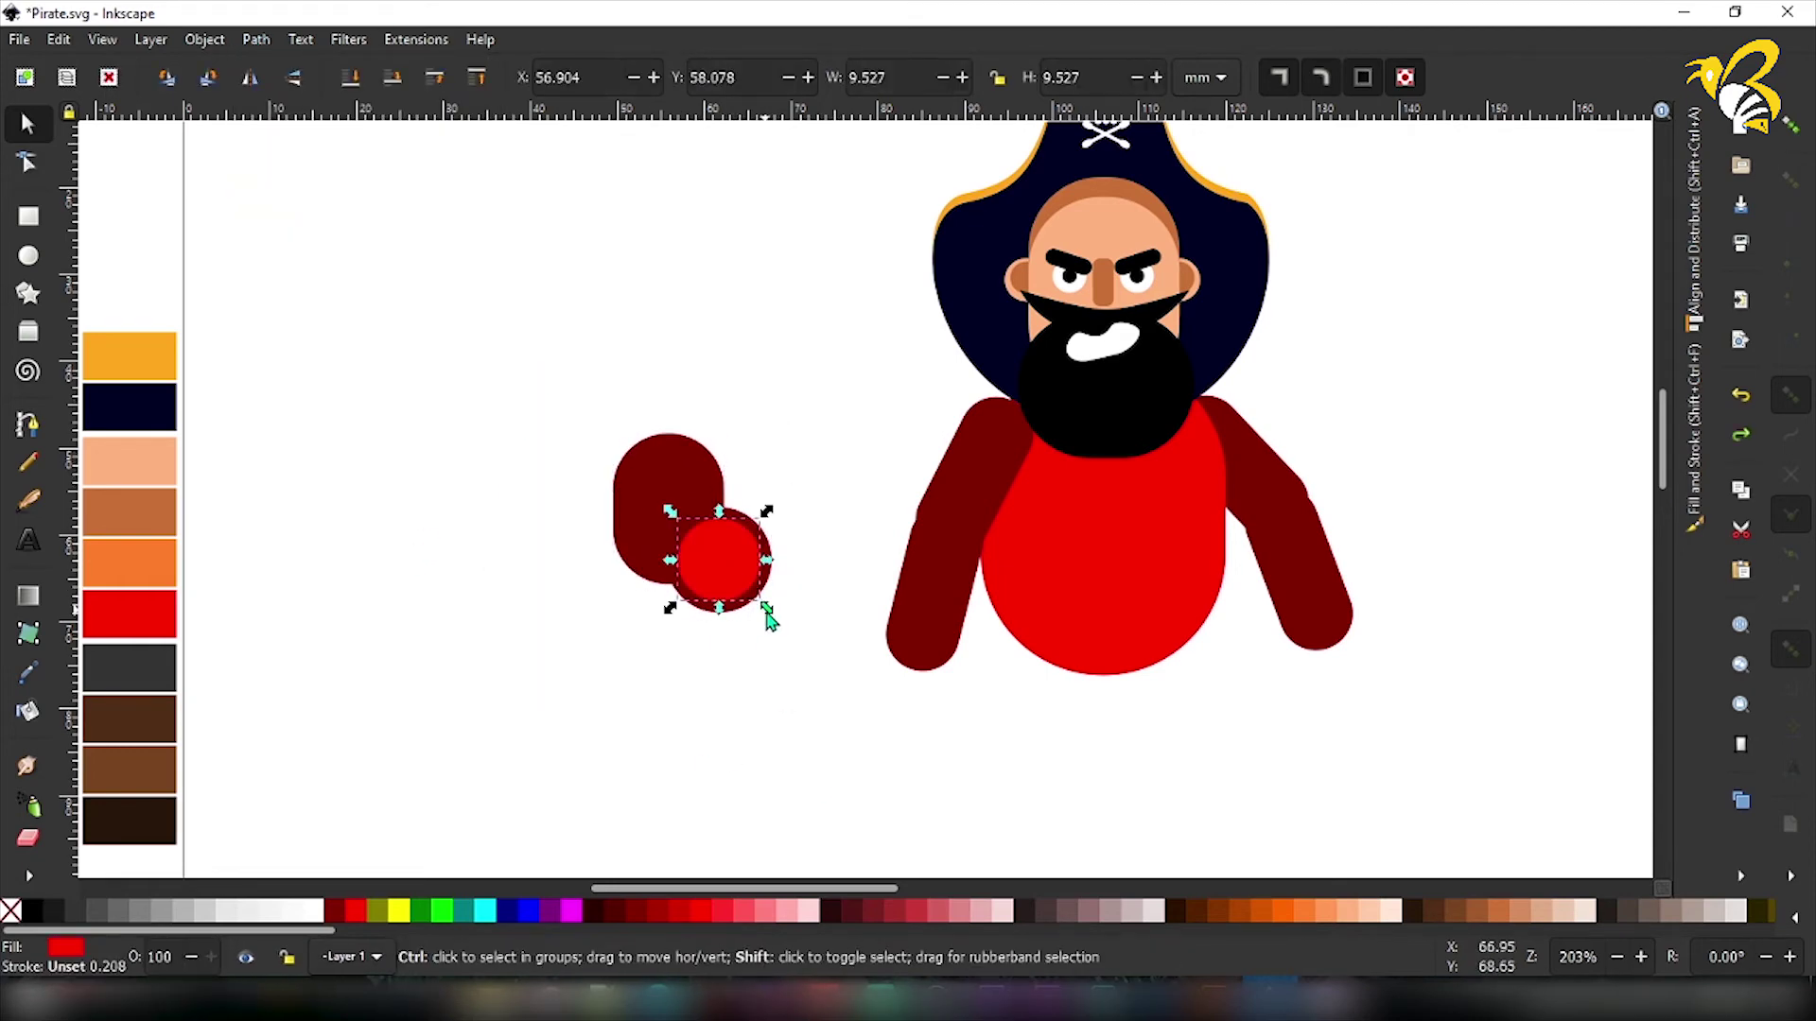
pyautogui.keyDown('shift'); pyautogui.click(770, 608); pyautogui.keyUp('shift')
pyautogui.click(255, 39)
pyautogui.click(291, 195)
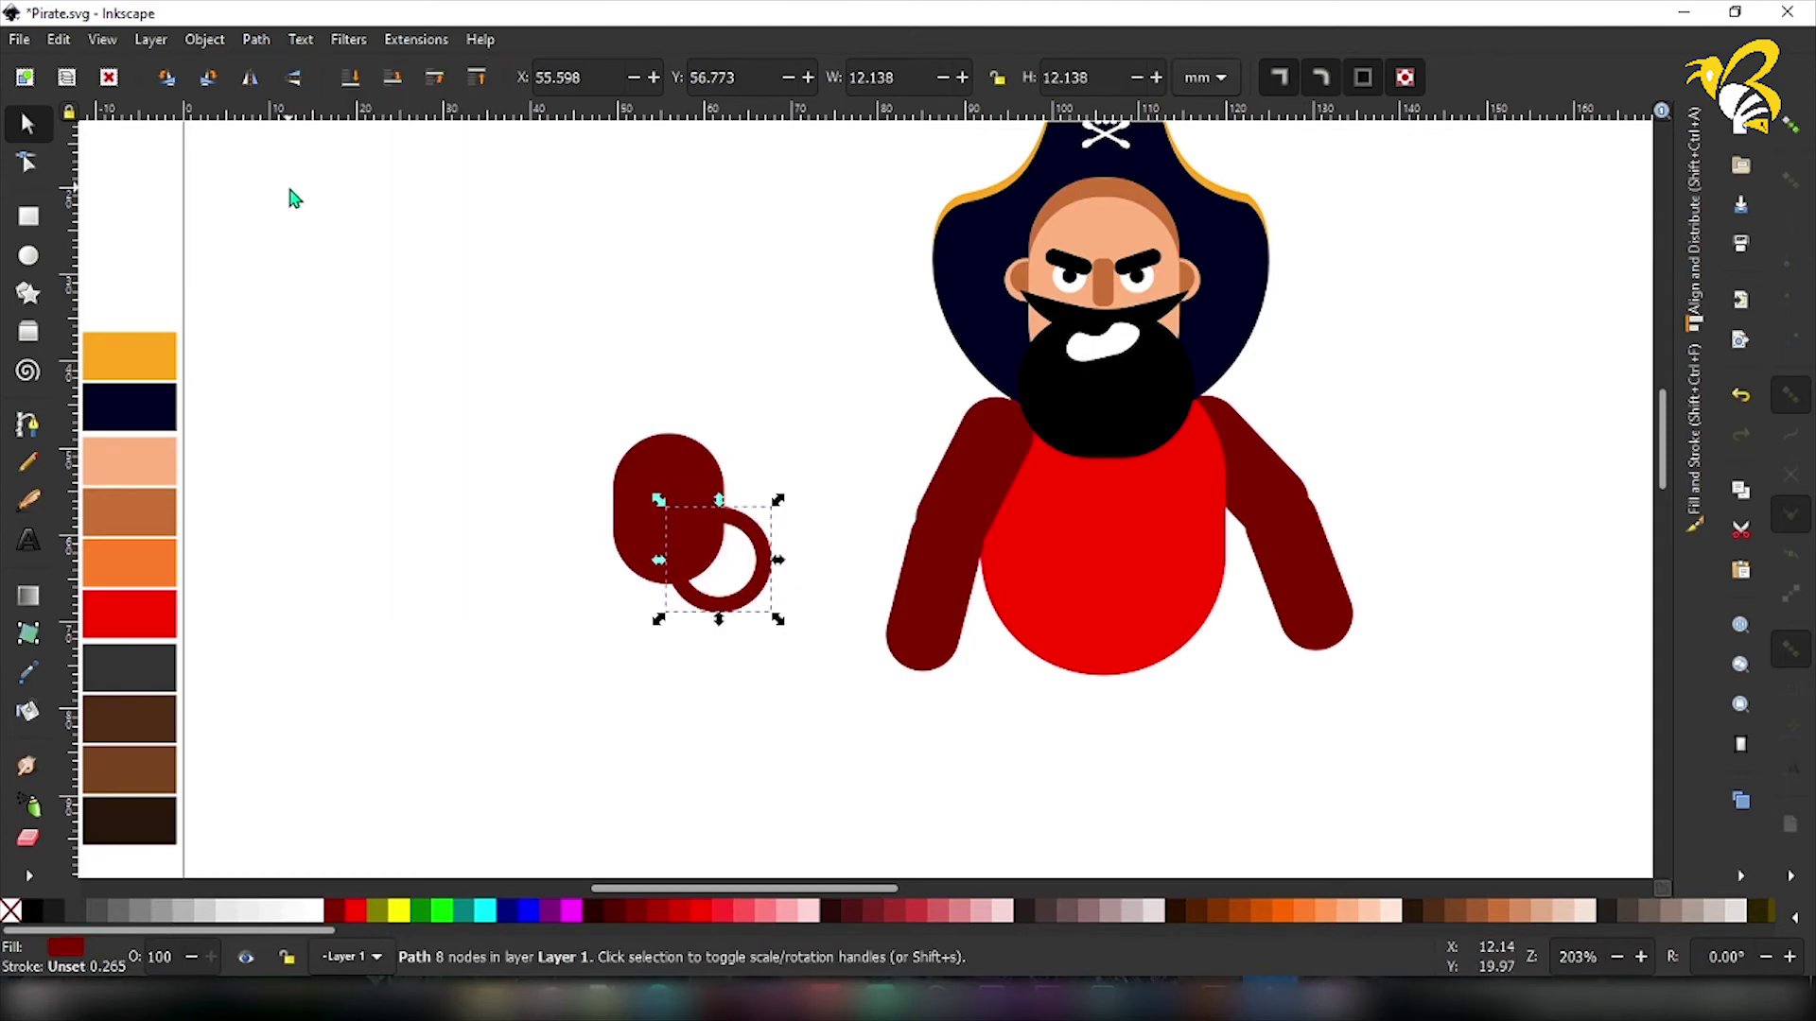
# Nudge the ring left and cut it open with a Difference against the overlapping rounded rectangle.
pyautogui.press('Left')
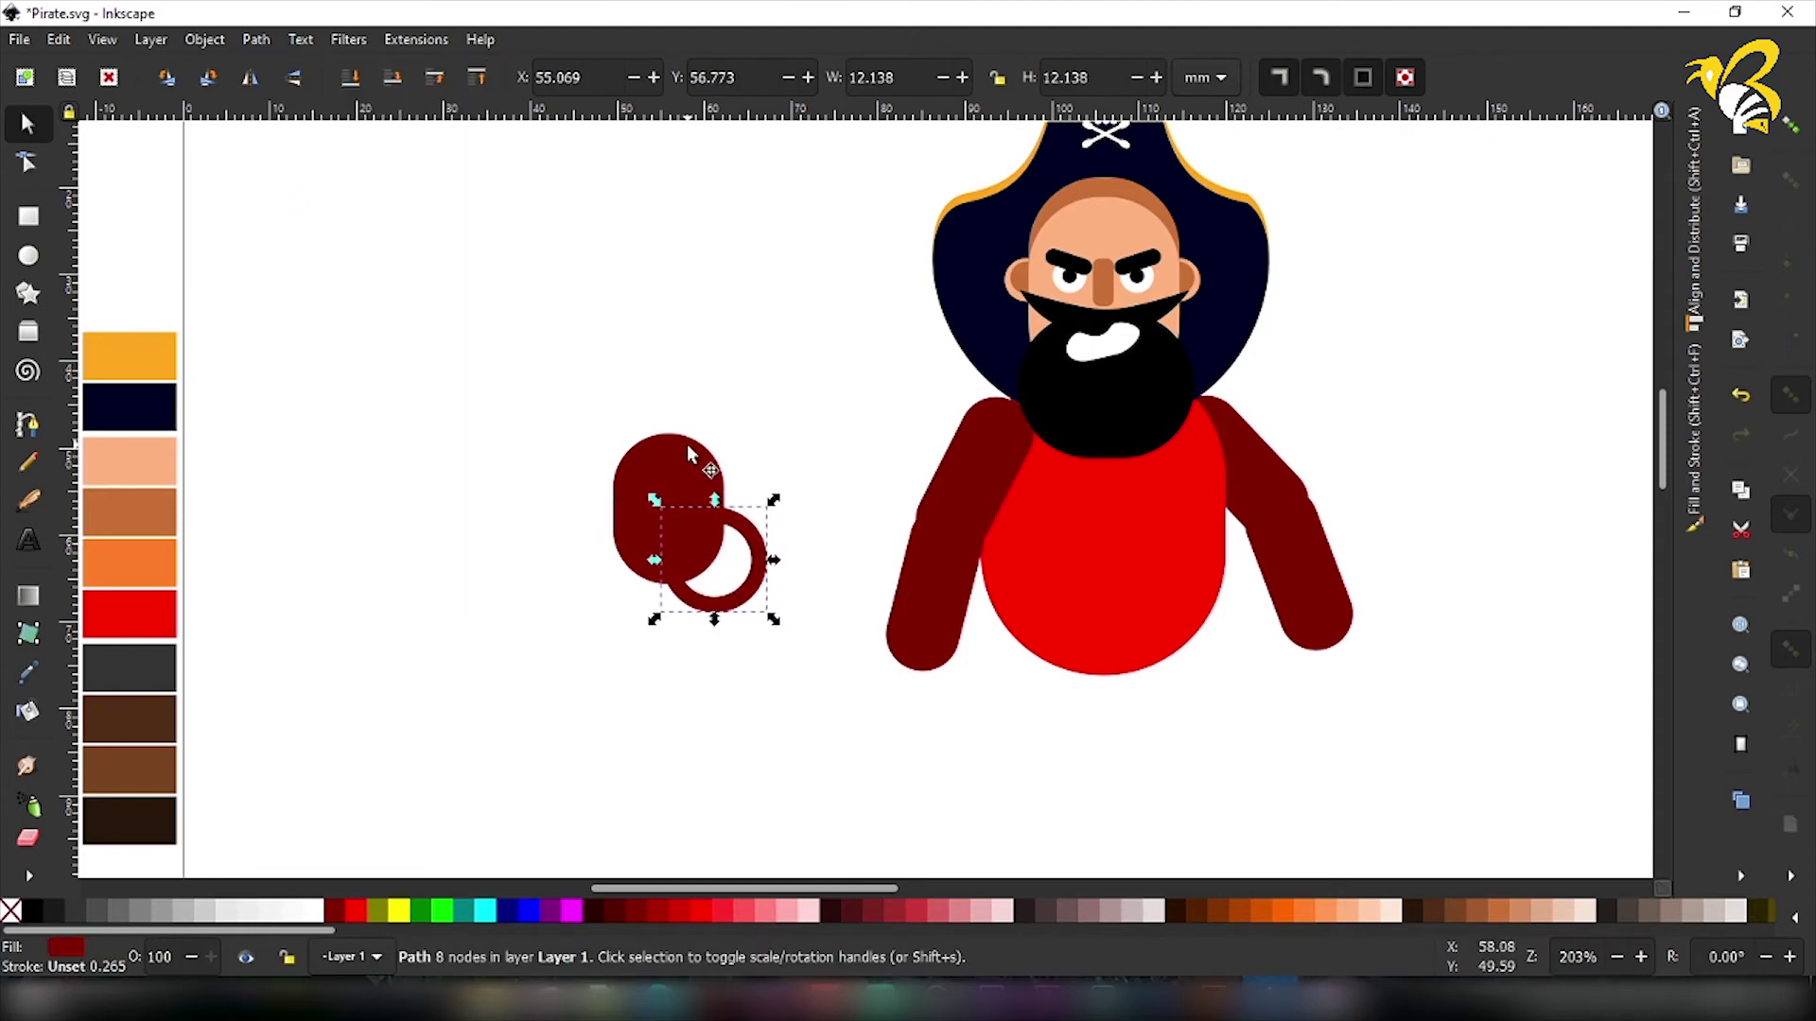
pyautogui.moveTo(600, 365); pyautogui.dragTo(828, 693)
pyautogui.click(256, 39)
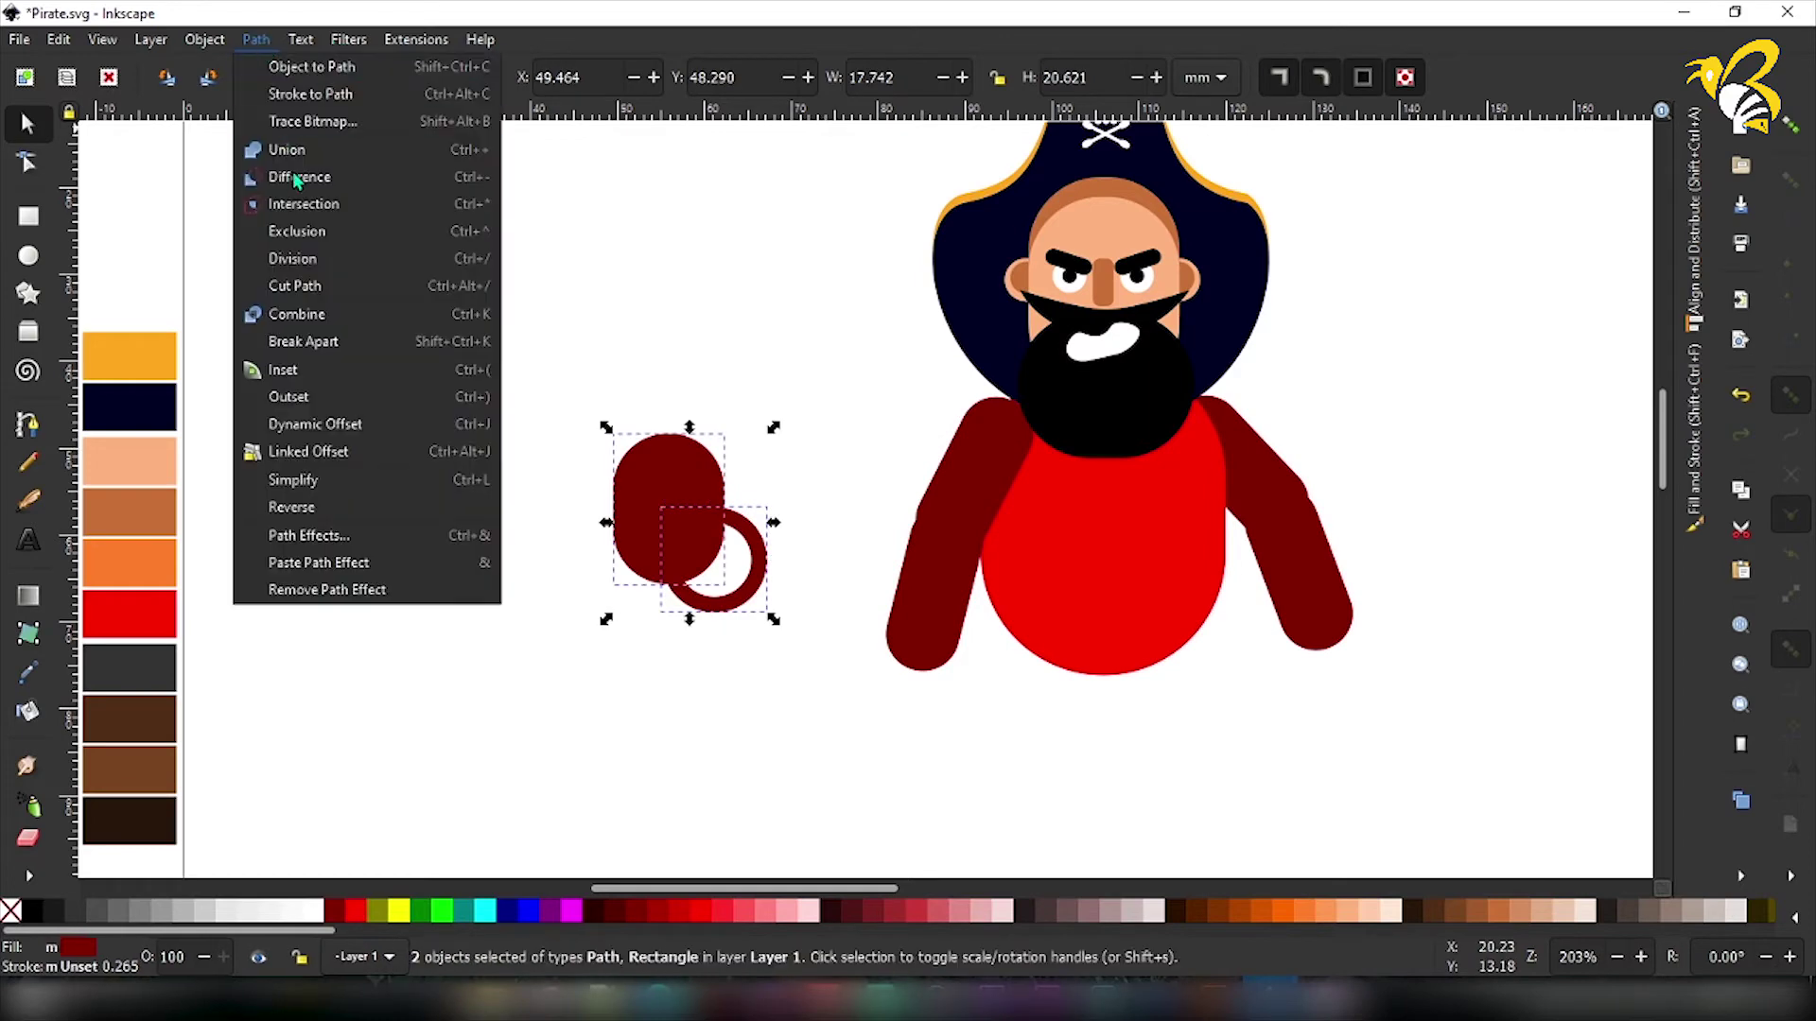
pyautogui.click(297, 180)
# Draw a narrow rounded bar about 2.5 by 12.1 mm and place it on the open ring's upper end as the hook's shank.
pyautogui.click(29, 215)
pyautogui.moveTo(494, 357)
pyautogui.mouseDown()
pyautogui.moveTo(543, 450)
pyautogui.moveTo(516, 463)
pyautogui.mouseUp()
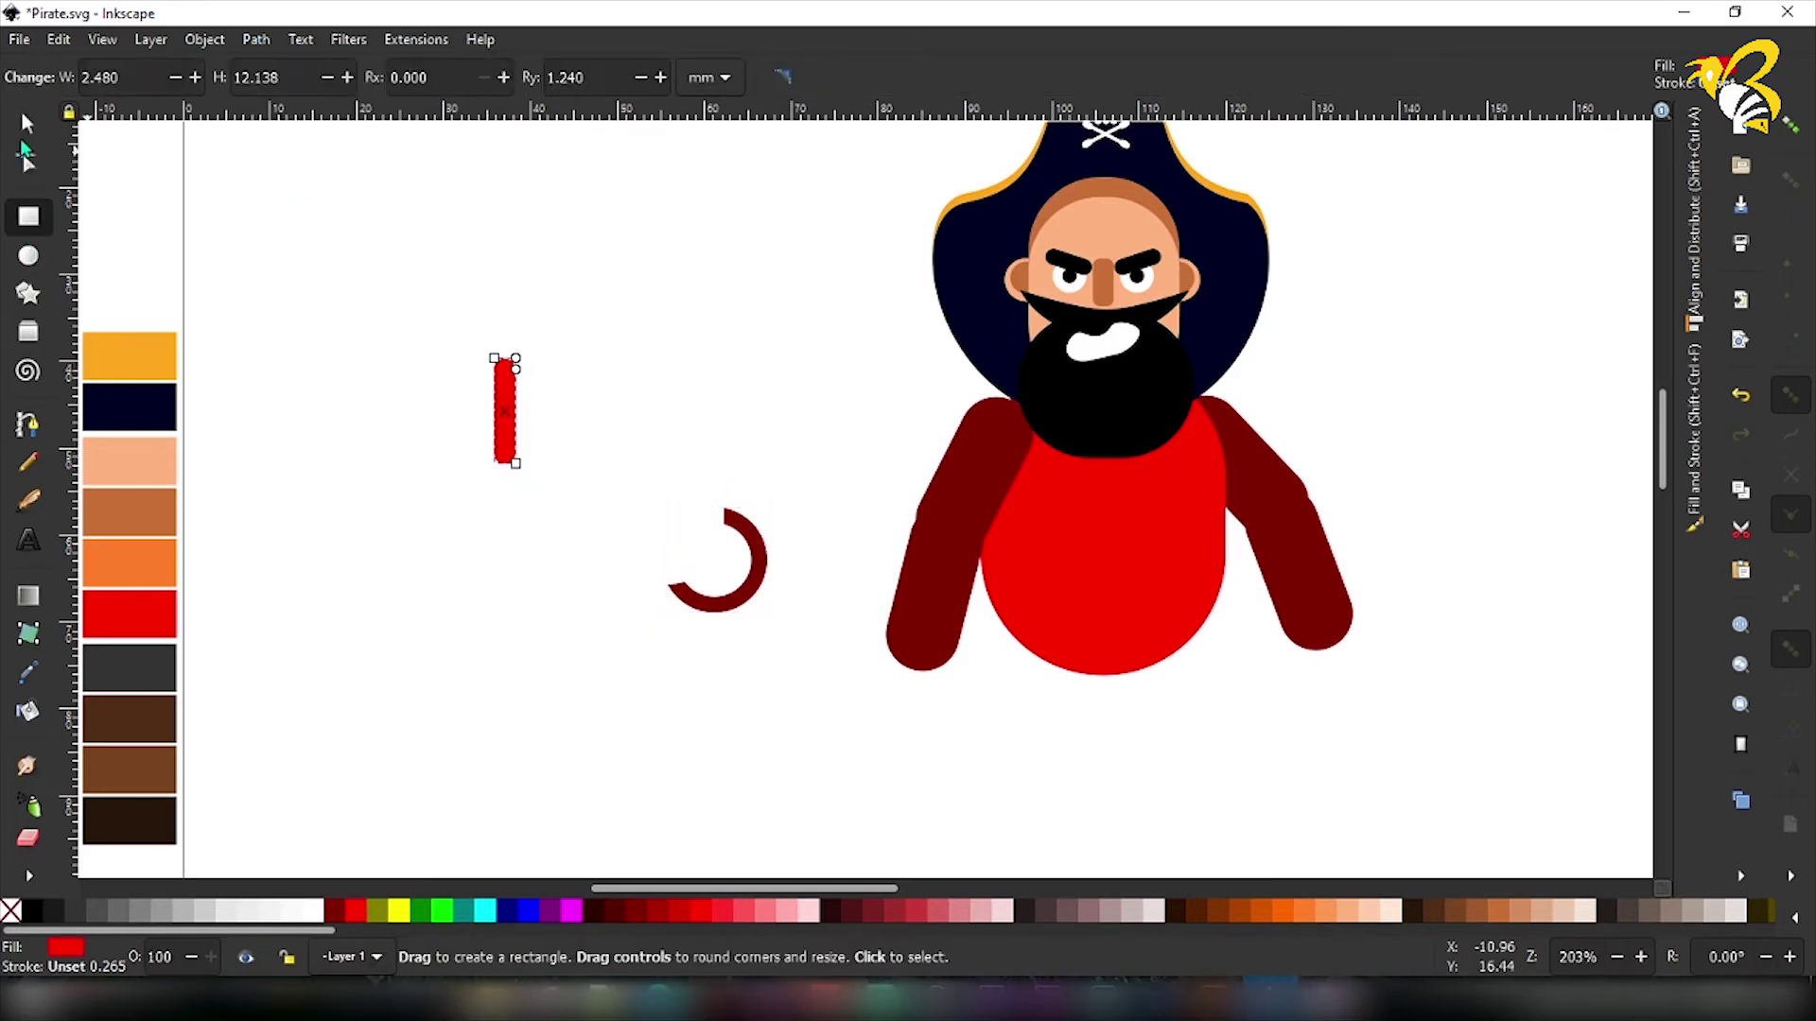
pyautogui.click(27, 144)
pyautogui.moveTo(517, 389); pyautogui.dragTo(733, 459)
# Fill the shank and the open ring with dark grey and unite them into one hook shape.
pyautogui.moveTo(619, 378); pyautogui.dragTo(770, 708)
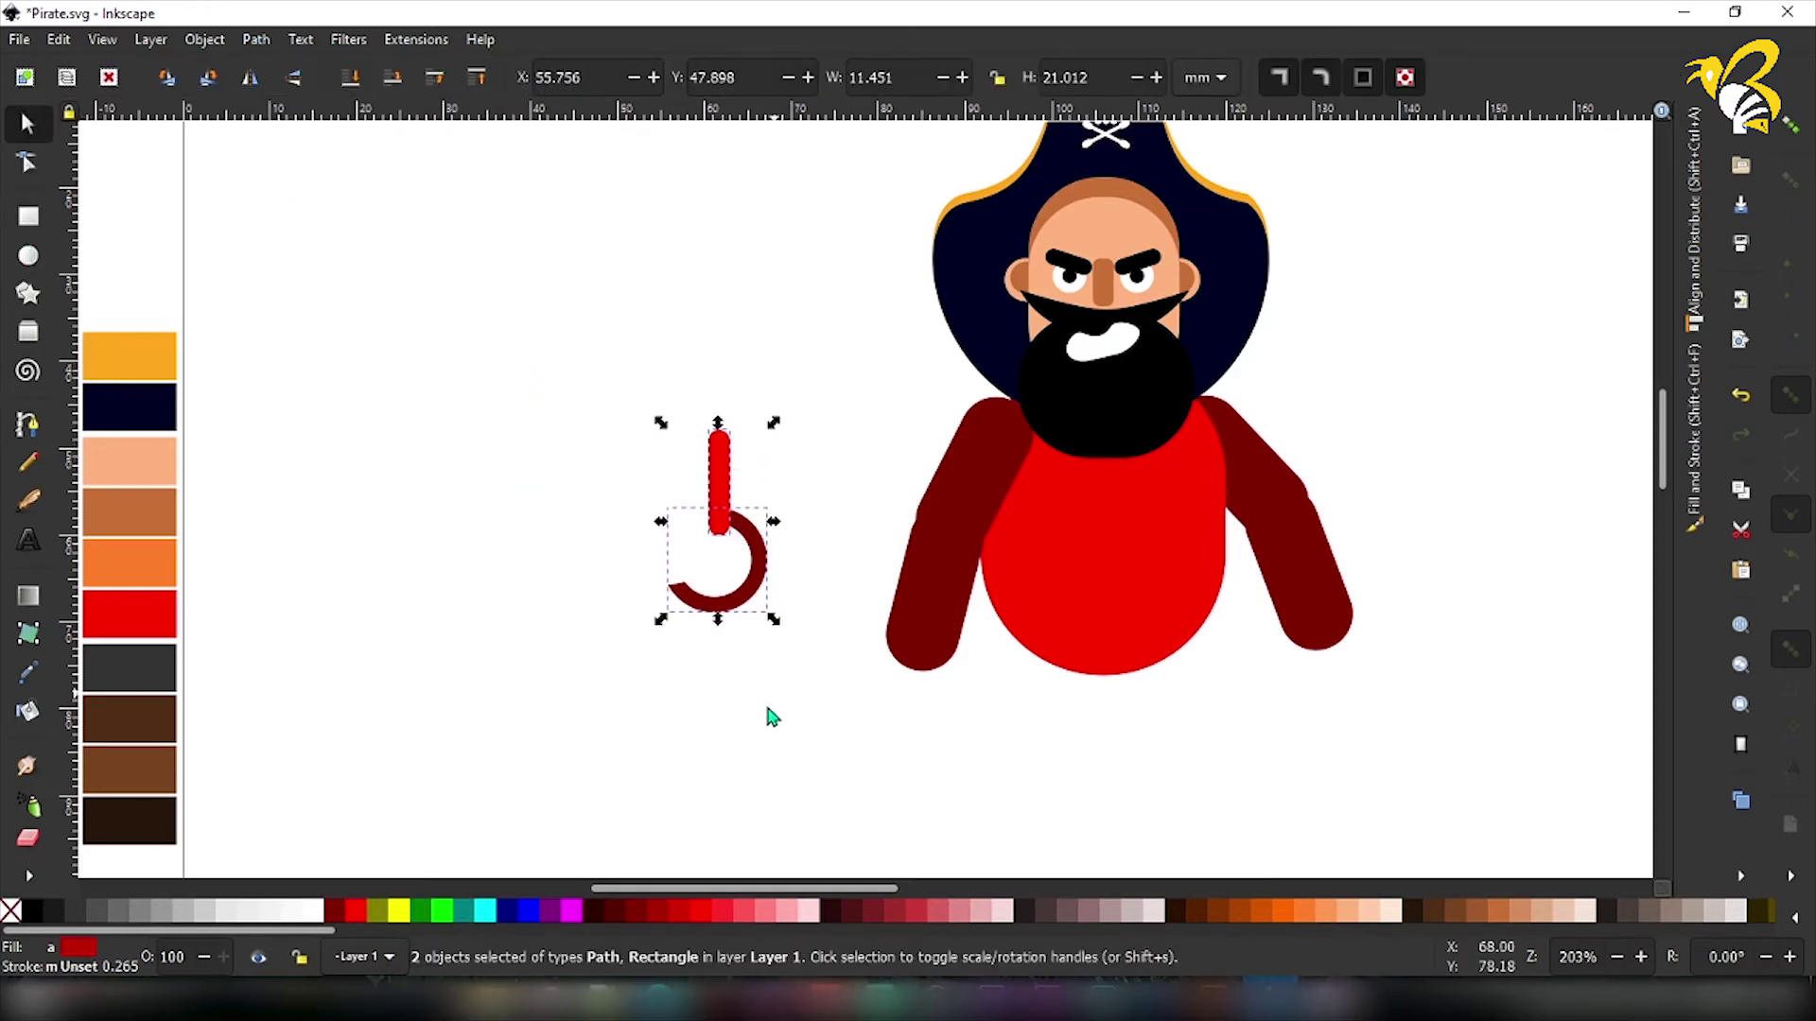
pyautogui.click(74, 912)
pyautogui.click(256, 40)
pyautogui.click(288, 145)
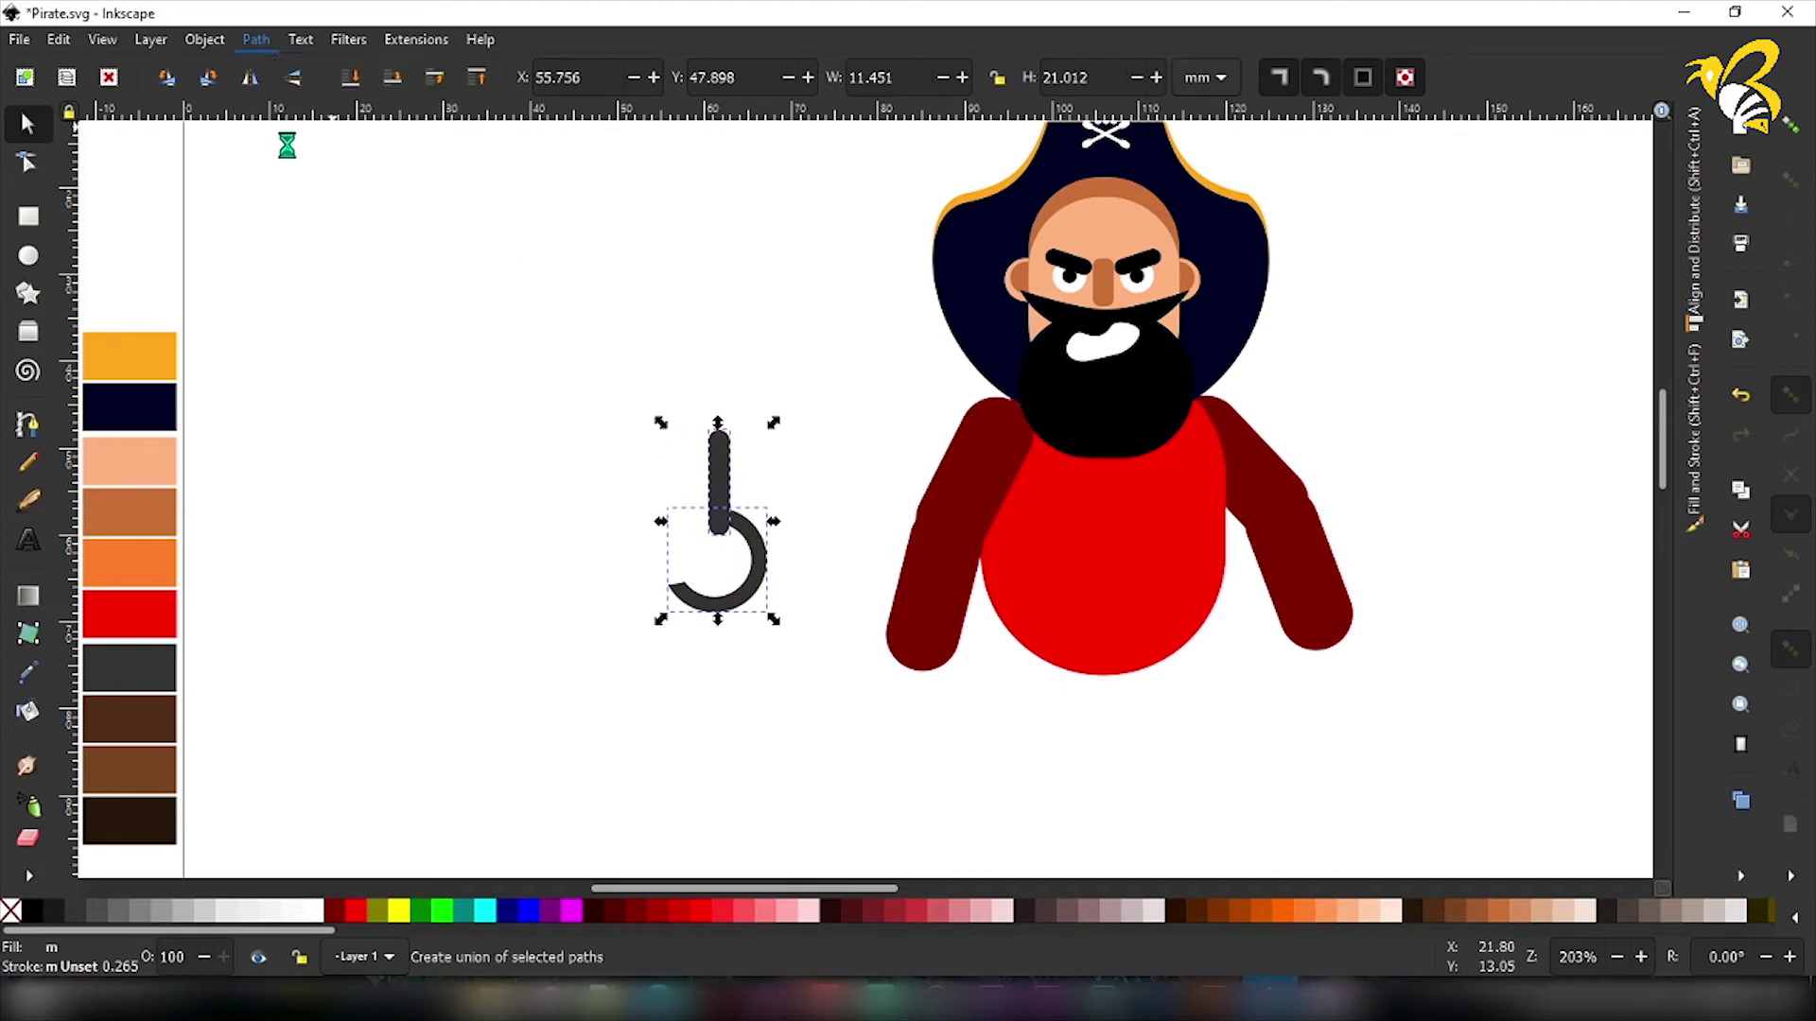
# Draw a dark grey circle and subtract a 22.5 by 10.2 mm rectangle from its top, leaving a cup-shaped lower part.
pyautogui.click(29, 254)
pyautogui.moveTo(299, 400); pyautogui.dragTo(416, 517)
pyautogui.click(28, 128)
pyautogui.click(30, 222)
pyautogui.moveTo(251, 369); pyautogui.dragTo(445, 456)
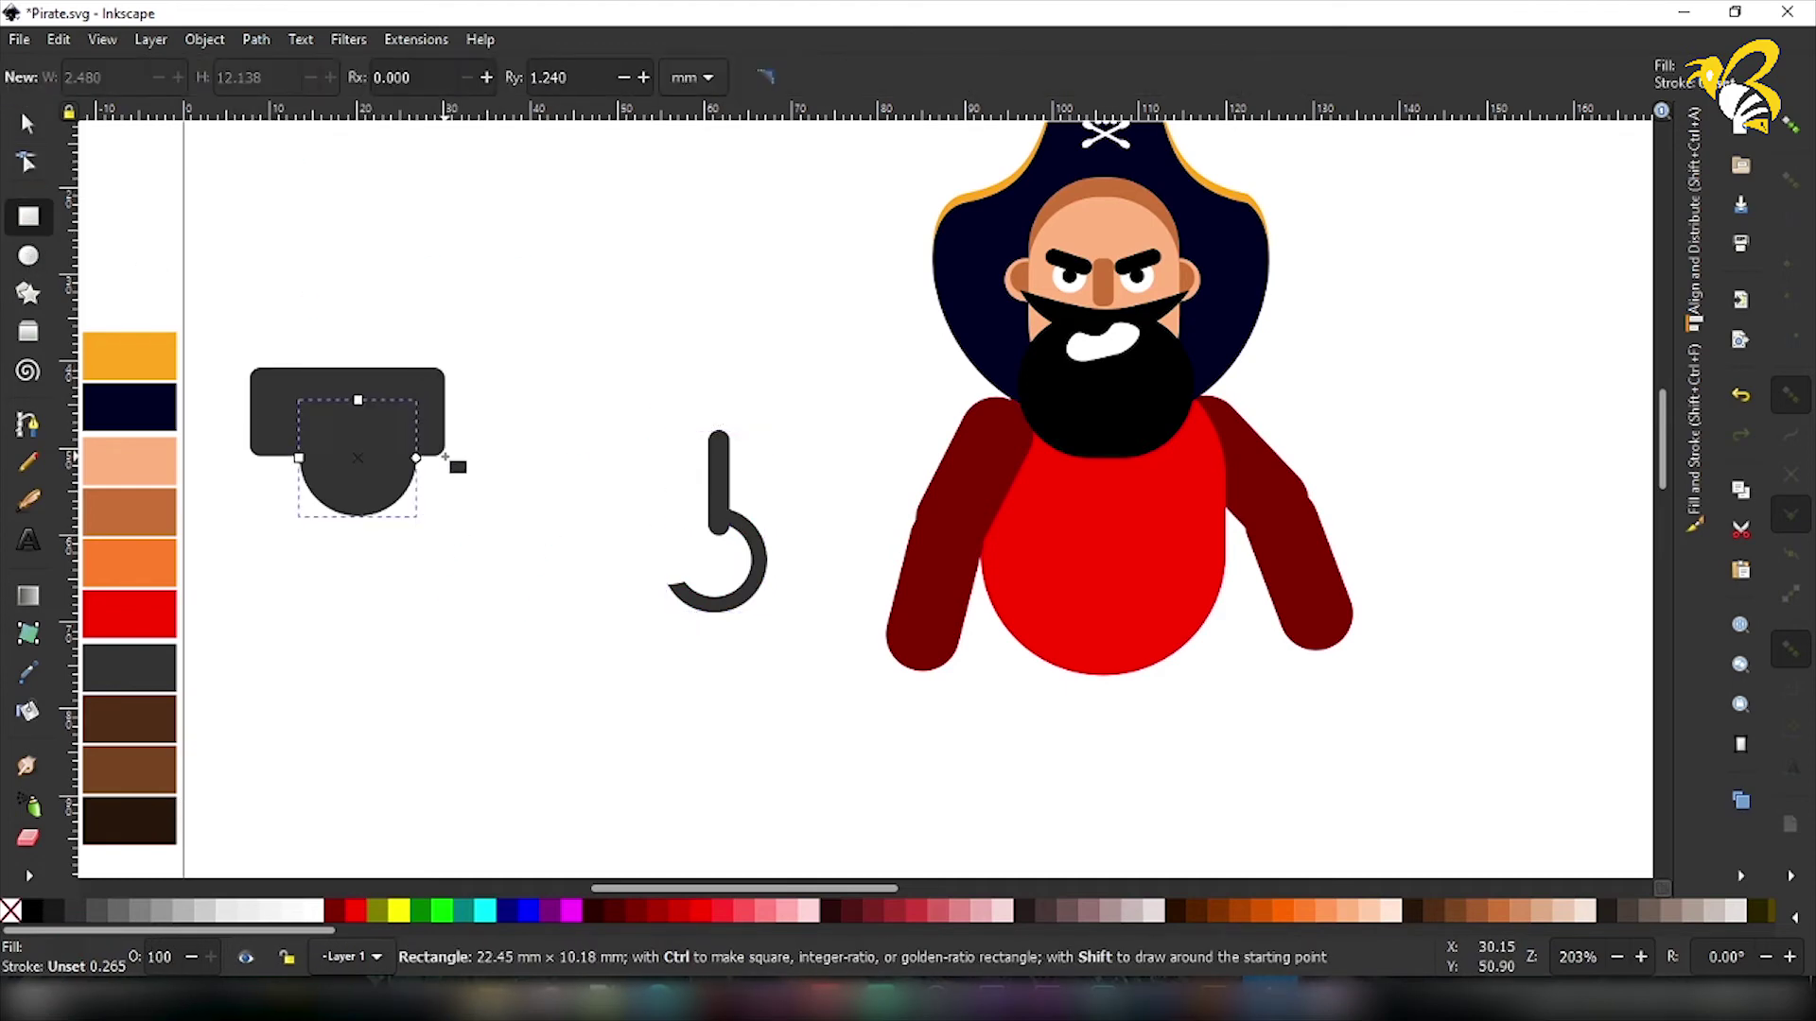
pyautogui.press('s')
pyautogui.moveTo(215, 268)
pyautogui.mouseDown()
pyautogui.moveTo(484, 539)
pyautogui.moveTo(416, 519)
pyautogui.mouseUp()
pyautogui.click(256, 39)
pyautogui.click(299, 178)
# Raise the upper nodes of the half circle to make the hook's cup deeper.
pyautogui.click(358, 442)
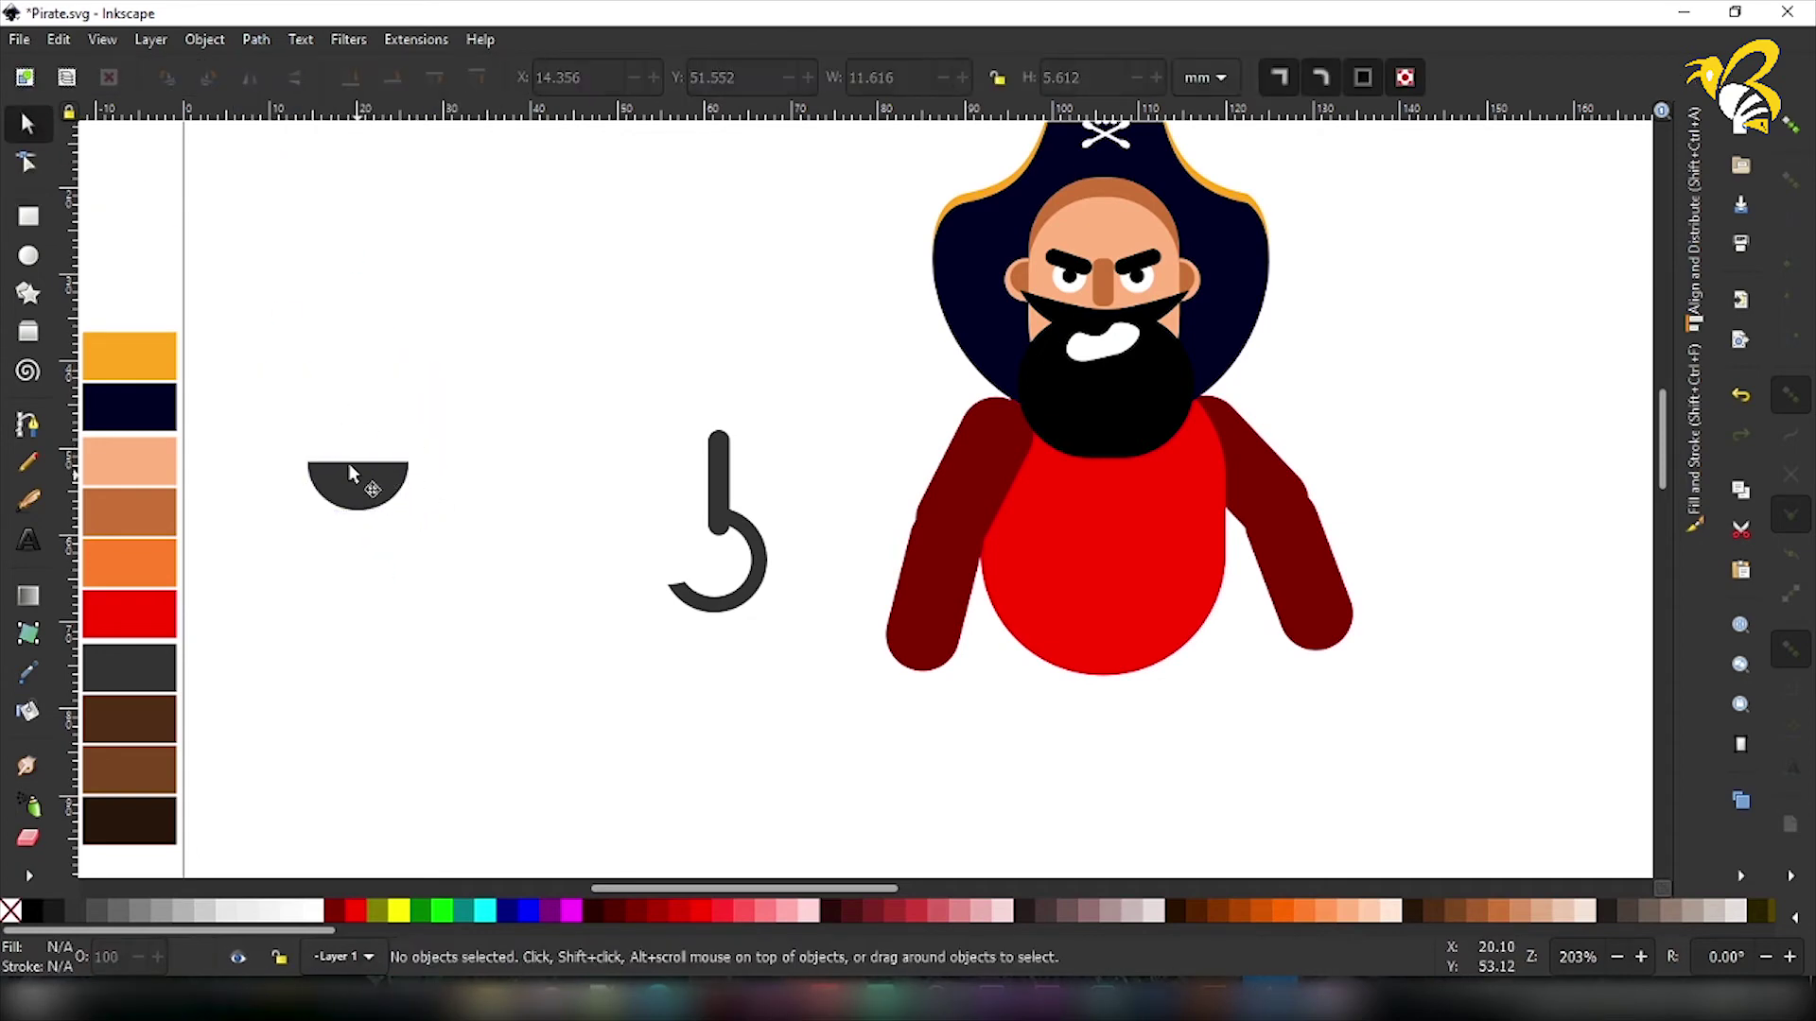
pyautogui.doubleClick(350, 483)
pyautogui.moveTo(286, 387); pyautogui.dragTo(444, 481)
pyautogui.press('Up')
pyautogui.press('Up')
pyautogui.press('Up')
pyautogui.press('Up')
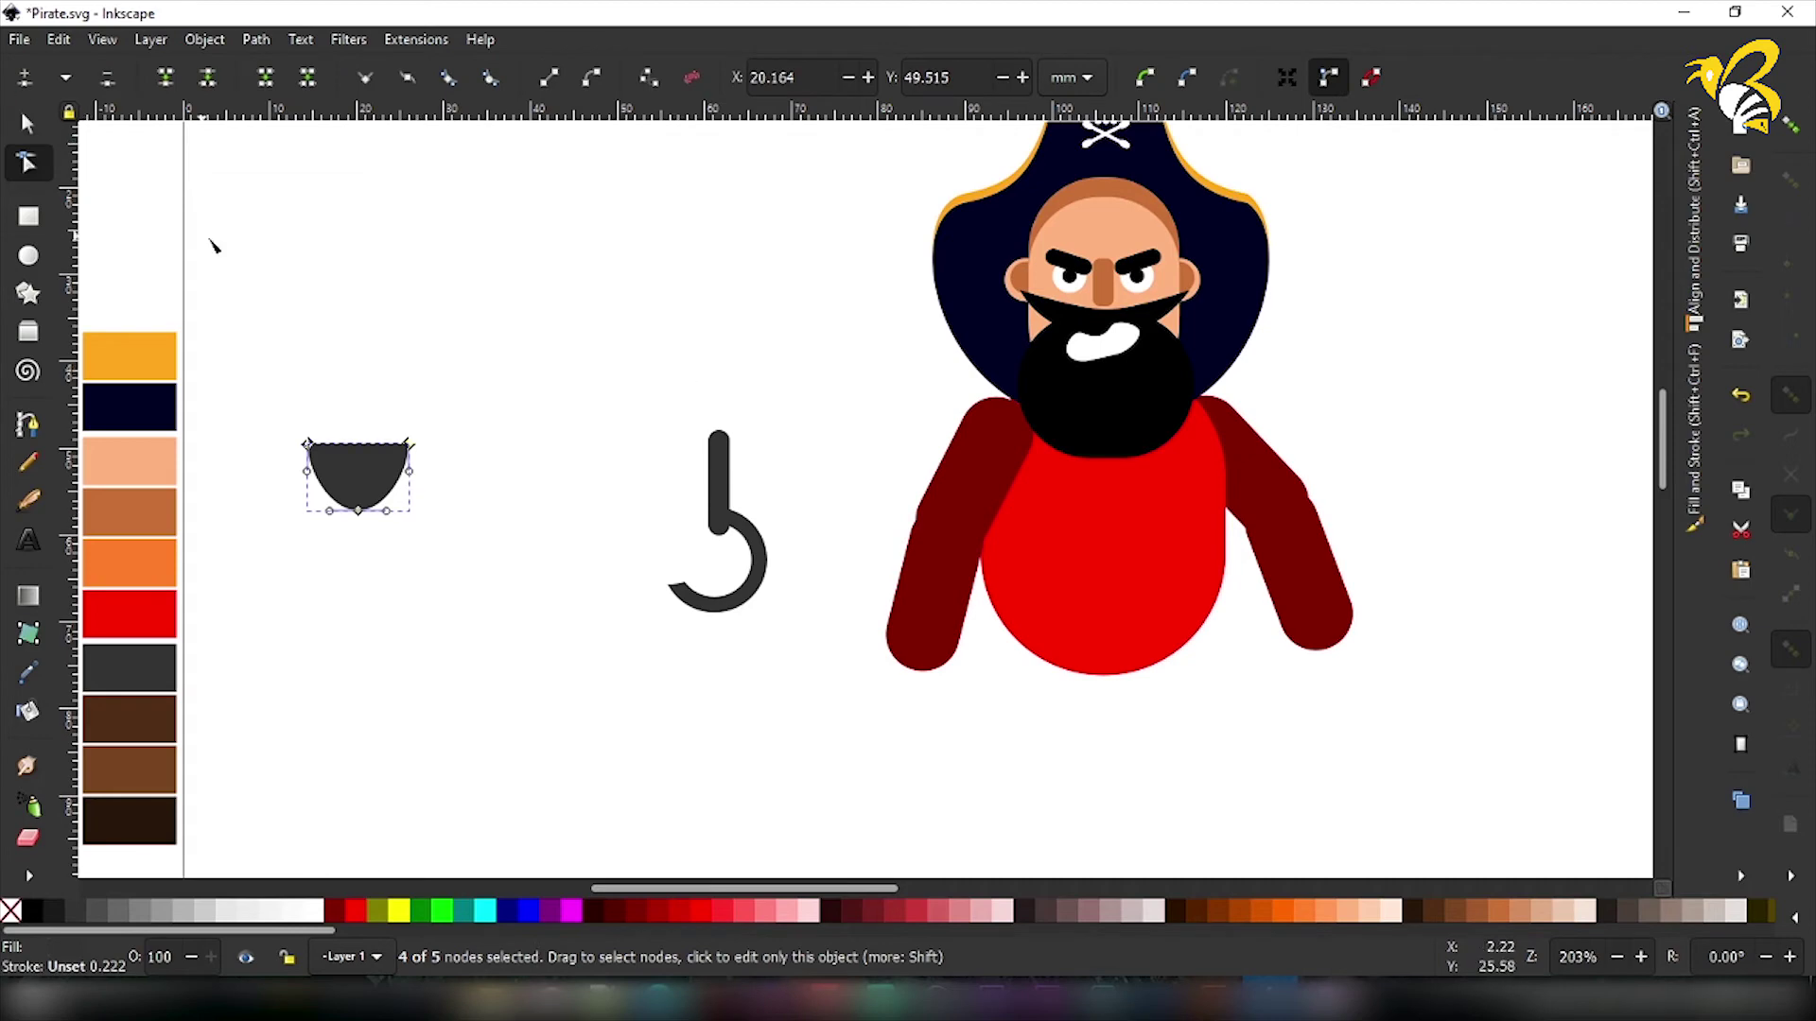
pyautogui.press('Up')
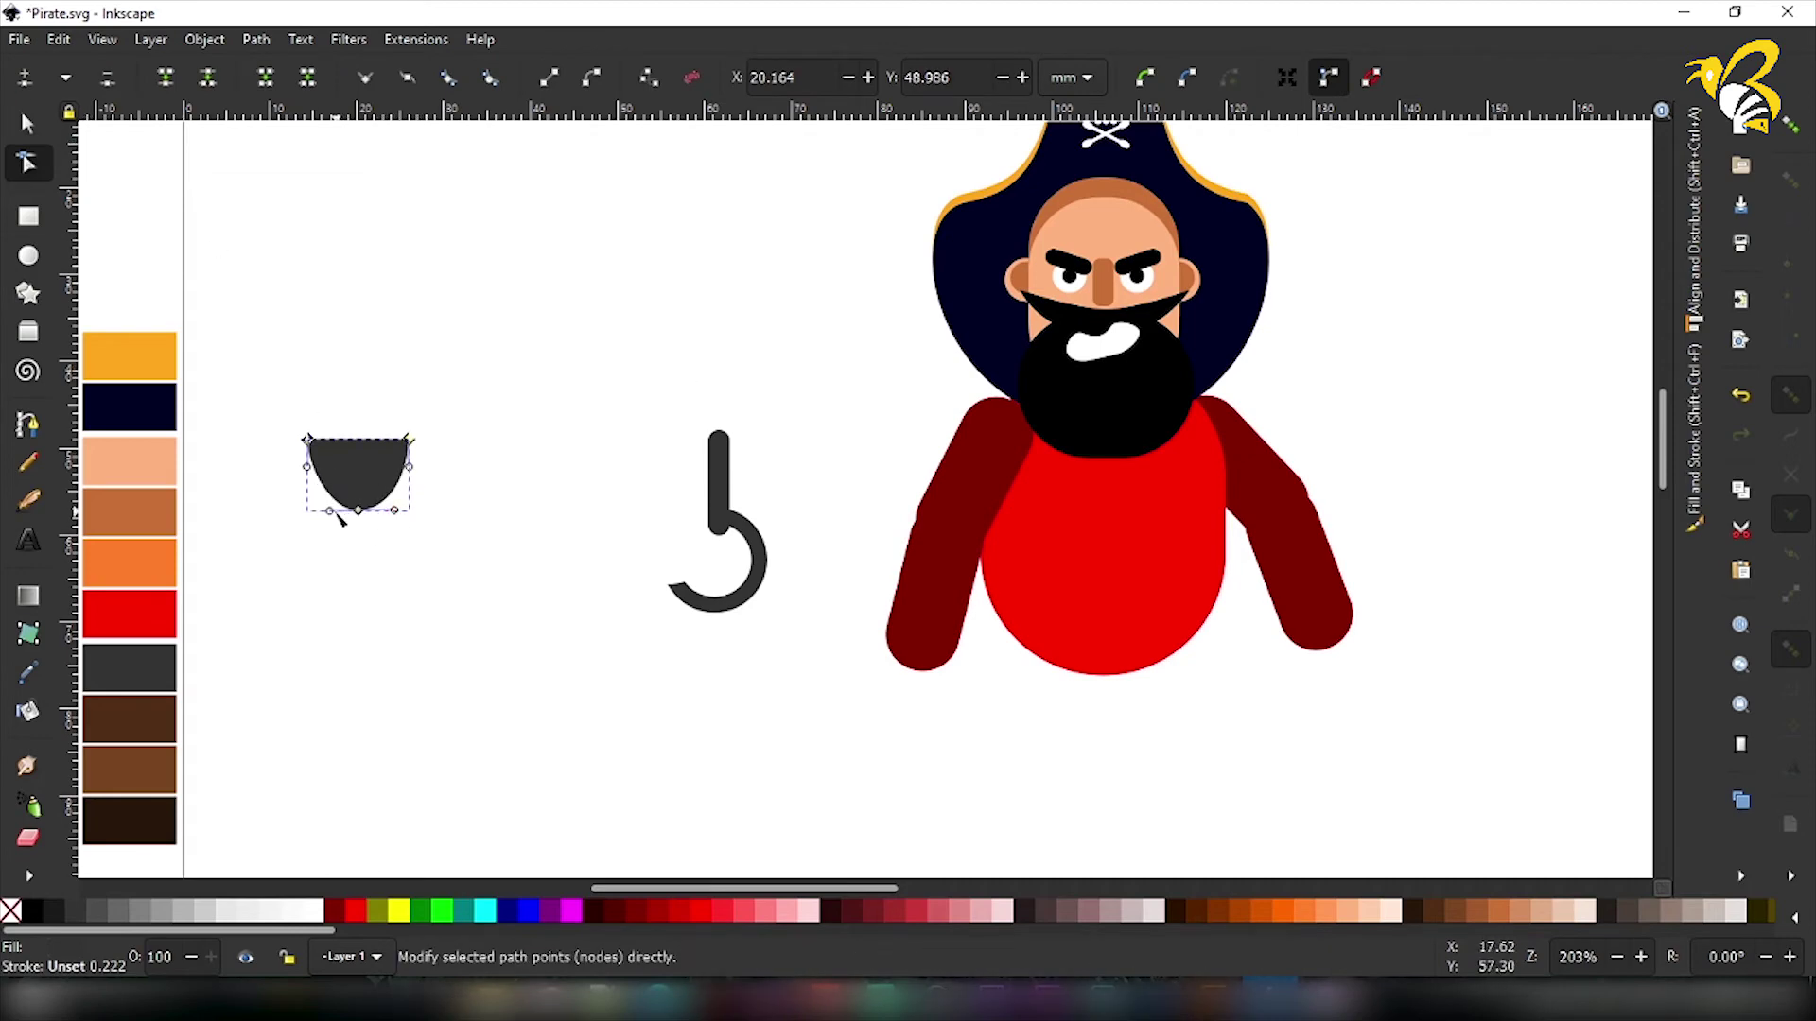
# Move the hook under the cup and scale it down slightly so its shank meets the cup's bottom.
pyautogui.press('s')
pyautogui.moveTo(714, 486); pyautogui.dragTo(355, 515)
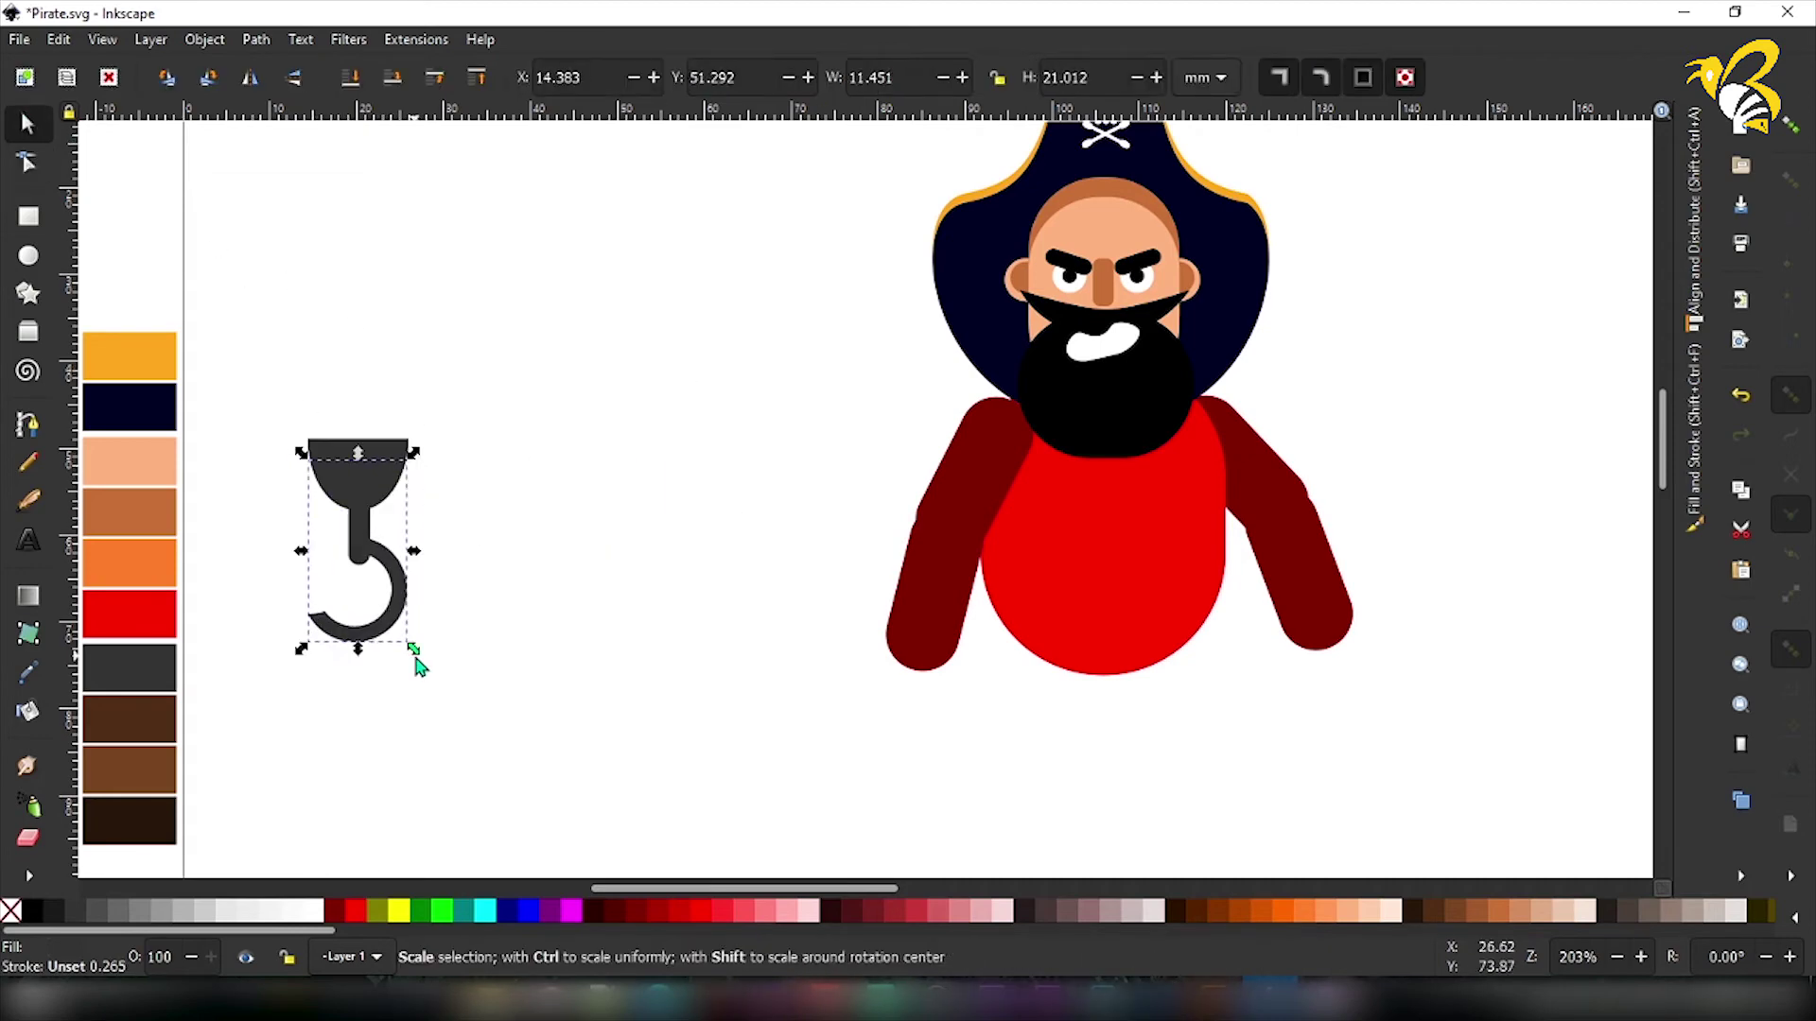
pyautogui.moveTo(415, 657); pyautogui.dragTo(405, 628)
pyautogui.moveTo(382, 448); pyautogui.dragTo(385, 467)
# Centre the hook and the cup on a common vertical axis and unite them into one shape.
pyautogui.moveTo(248, 378); pyautogui.dragTo(547, 680)
pyautogui.click(1697, 246)
pyautogui.click(364, 468)
pyautogui.click(255, 39)
pyautogui.click(286, 149)
# Attach the finished hook to the end of the right arm, tilted to follow the forearm.
pyautogui.hscroll(2, 676, 539)
pyautogui.moveTo(284, 506); pyautogui.dragTo(1256, 633)
pyautogui.click(1256, 633)
pyautogui.moveTo(1281, 763); pyautogui.dragTo(1306, 754)
pyautogui.moveTo(1224, 635); pyautogui.dragTo(1237, 637)
pyautogui.click(886, 726)
# Draw a fully rounded rectangle about 10.6 by 8.1 mm for the hand.
pyautogui.moveTo(315, 454); pyautogui.dragTo(434, 543)
pyautogui.moveTo(431, 455); pyautogui.dragTo(414, 531)
pyautogui.press('s')
pyautogui.moveTo(529, 889); pyautogui.dragTo(524, 889)
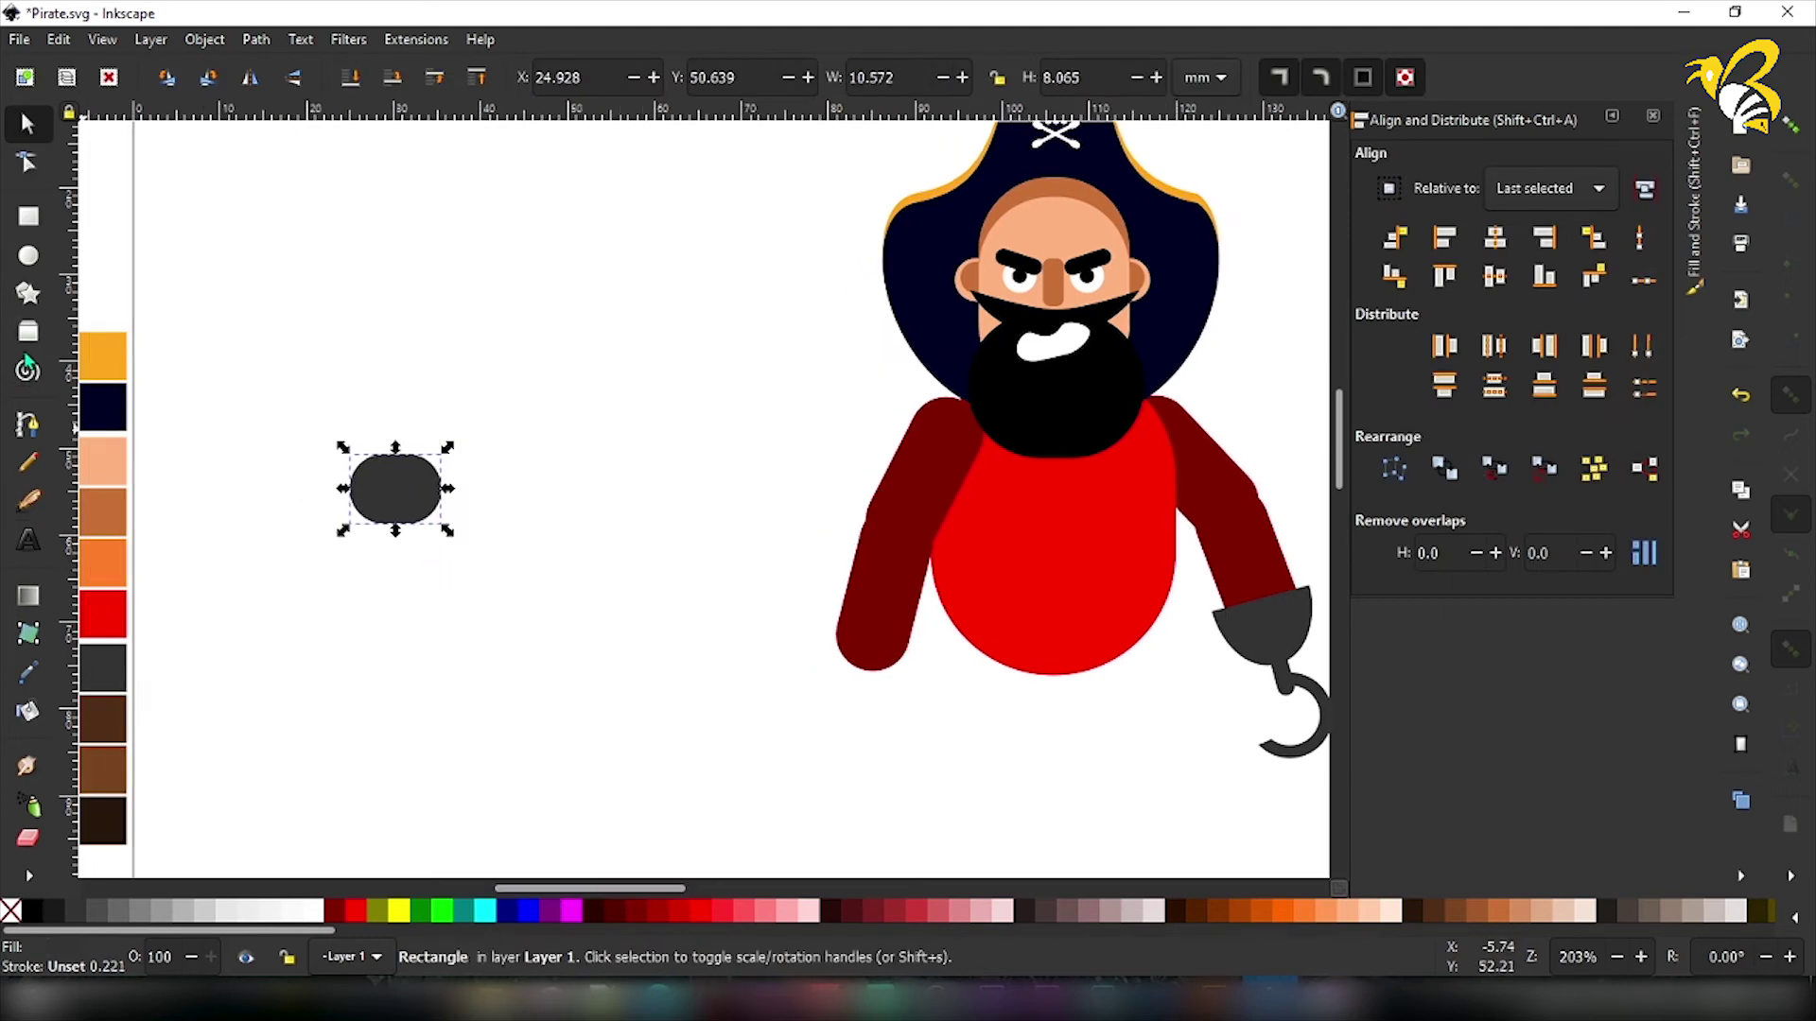
# Fill the hand with the palette's peach skin colour and fit it at the end of the left arm.
pyautogui.click(28, 674)
pyautogui.click(117, 471)
pyautogui.press('s')
pyautogui.moveTo(395, 489)
pyautogui.mouseDown()
pyautogui.moveTo(855, 677)
pyautogui.moveTo(898, 728)
pyautogui.moveTo(859, 703)
pyautogui.moveTo(884, 703)
pyautogui.mouseUp()
pyautogui.click(855, 677)
# Draw a rectangular cuff over the left wrist, tilted with the forearm, about 12.1 by 8.2 mm overall.
pyautogui.click(29, 217)
pyautogui.moveTo(359, 523)
pyautogui.mouseDown()
pyautogui.moveTo(435, 591)
pyautogui.moveTo(470, 583)
pyautogui.moveTo(470, 520)
pyautogui.moveTo(626, 581)
pyautogui.moveTo(896, 644)
pyautogui.mouseUp()
pyautogui.click(28, 163)
pyautogui.click(27, 126)
pyautogui.click(896, 644)
pyautogui.moveTo(923, 609); pyautogui.dragTo(927, 635)
pyautogui.moveTo(895, 636); pyautogui.dragTo(908, 745)
pyautogui.click(915, 673)
pyautogui.click(916, 673)
pyautogui.click(906, 736)
pyautogui.click(885, 705)
pyautogui.click(886, 705)
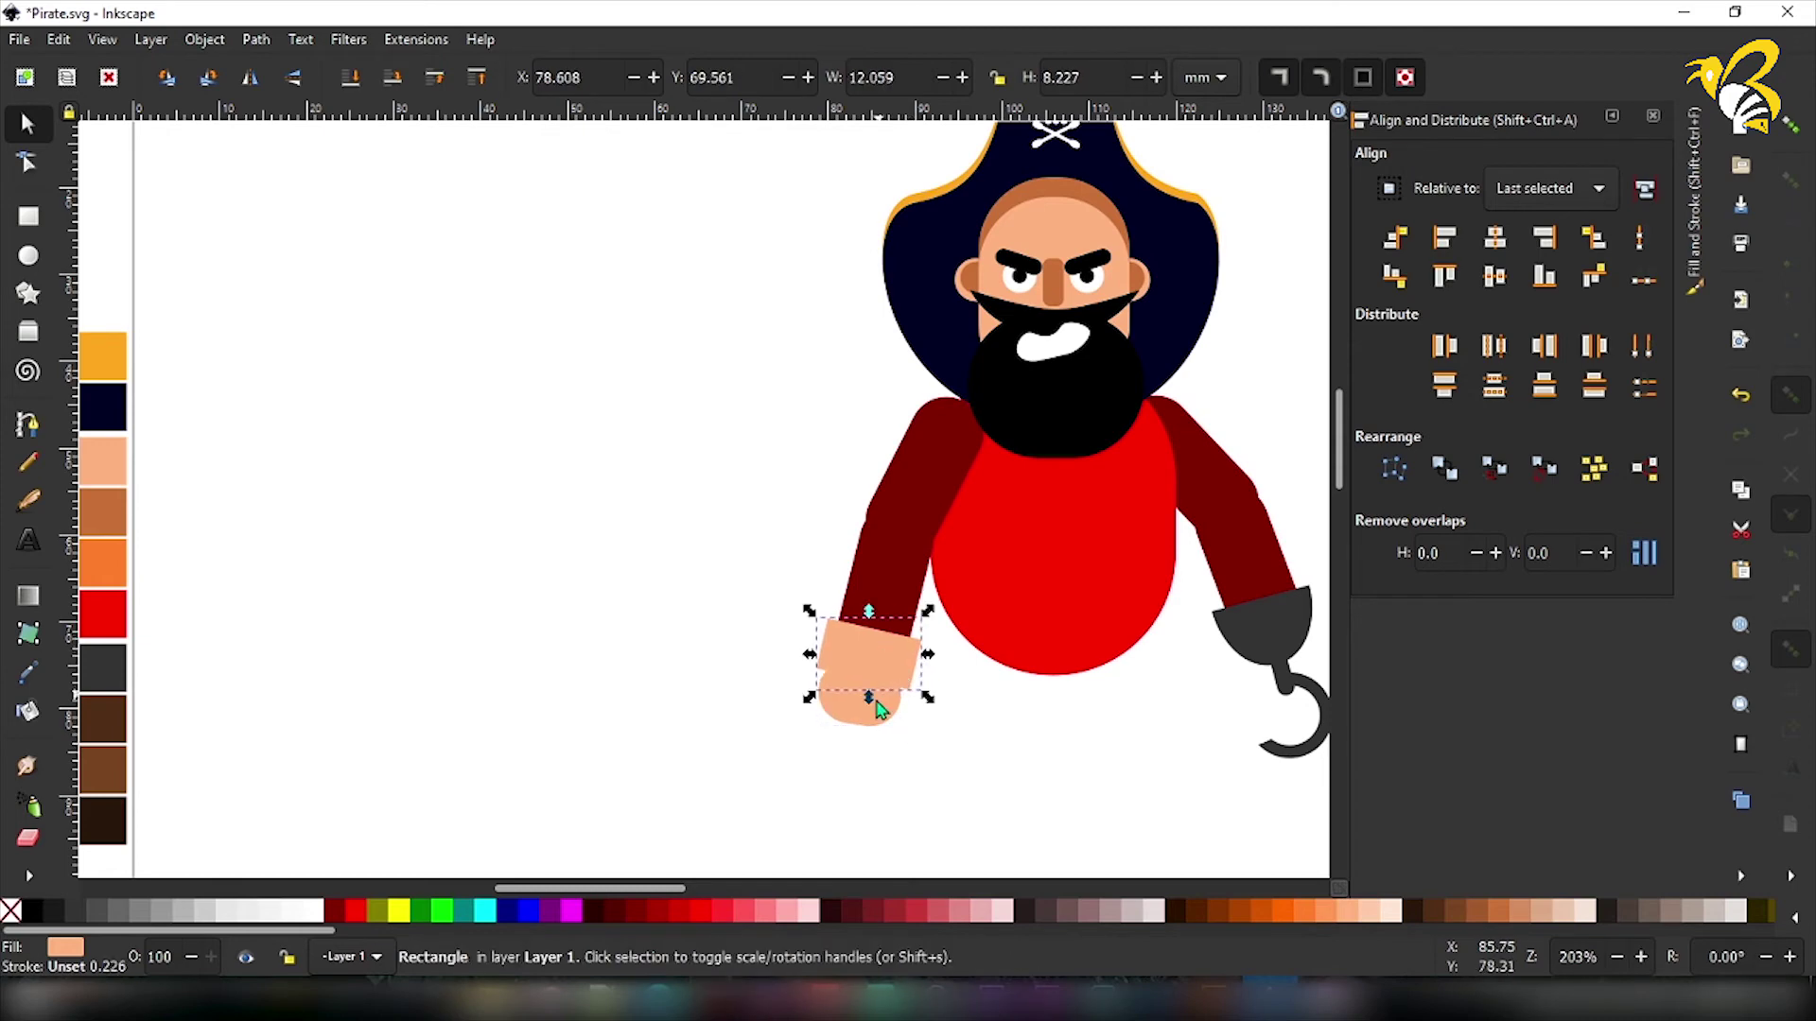
# Fill the cuff with the dark red sampled from the left sleeve.
pyautogui.press('d')
pyautogui.click(906, 587)
pyautogui.press('r')
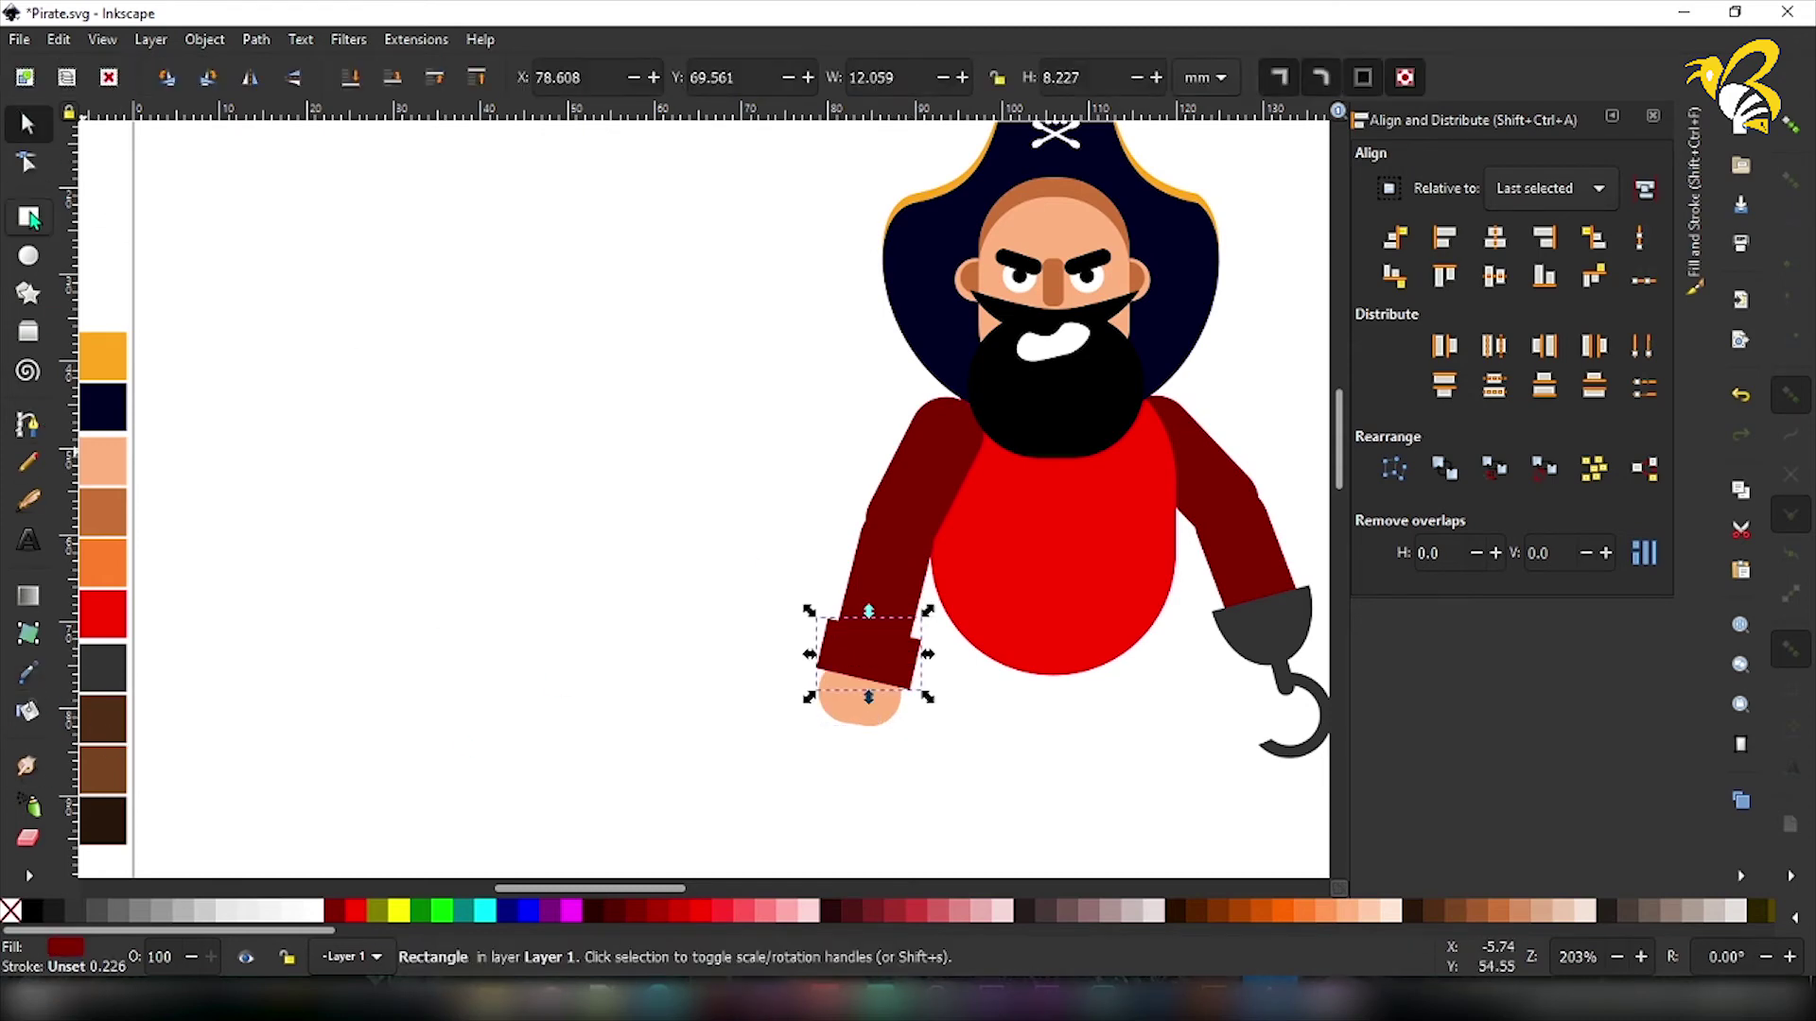
# Draw a small fully rounded rectangle for the thumb and fill it with the palette's darker skin brown.
pyautogui.moveTo(416, 470); pyautogui.dragTo(444, 511)
pyautogui.click(28, 163)
pyautogui.click(28, 126)
pyautogui.click(31, 168)
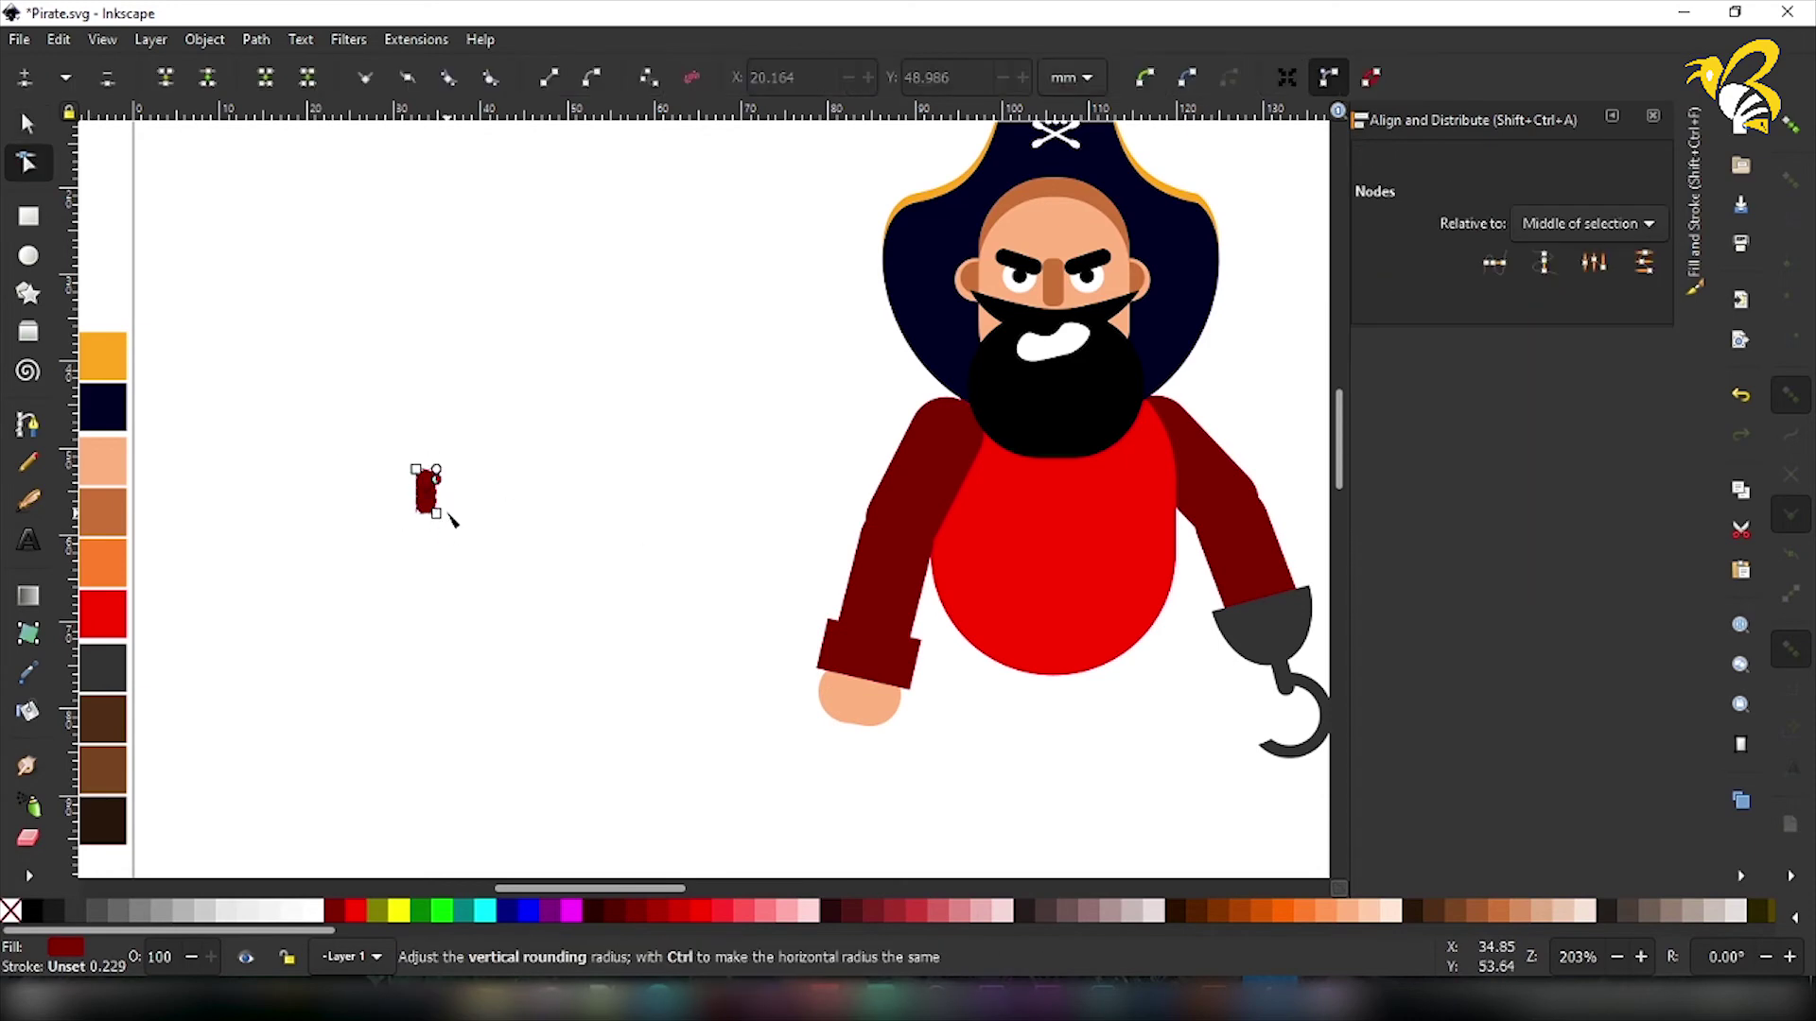
pyautogui.click(30, 131)
pyautogui.press('d')
pyautogui.click(104, 512)
pyautogui.press('s')
pyautogui.press('n')
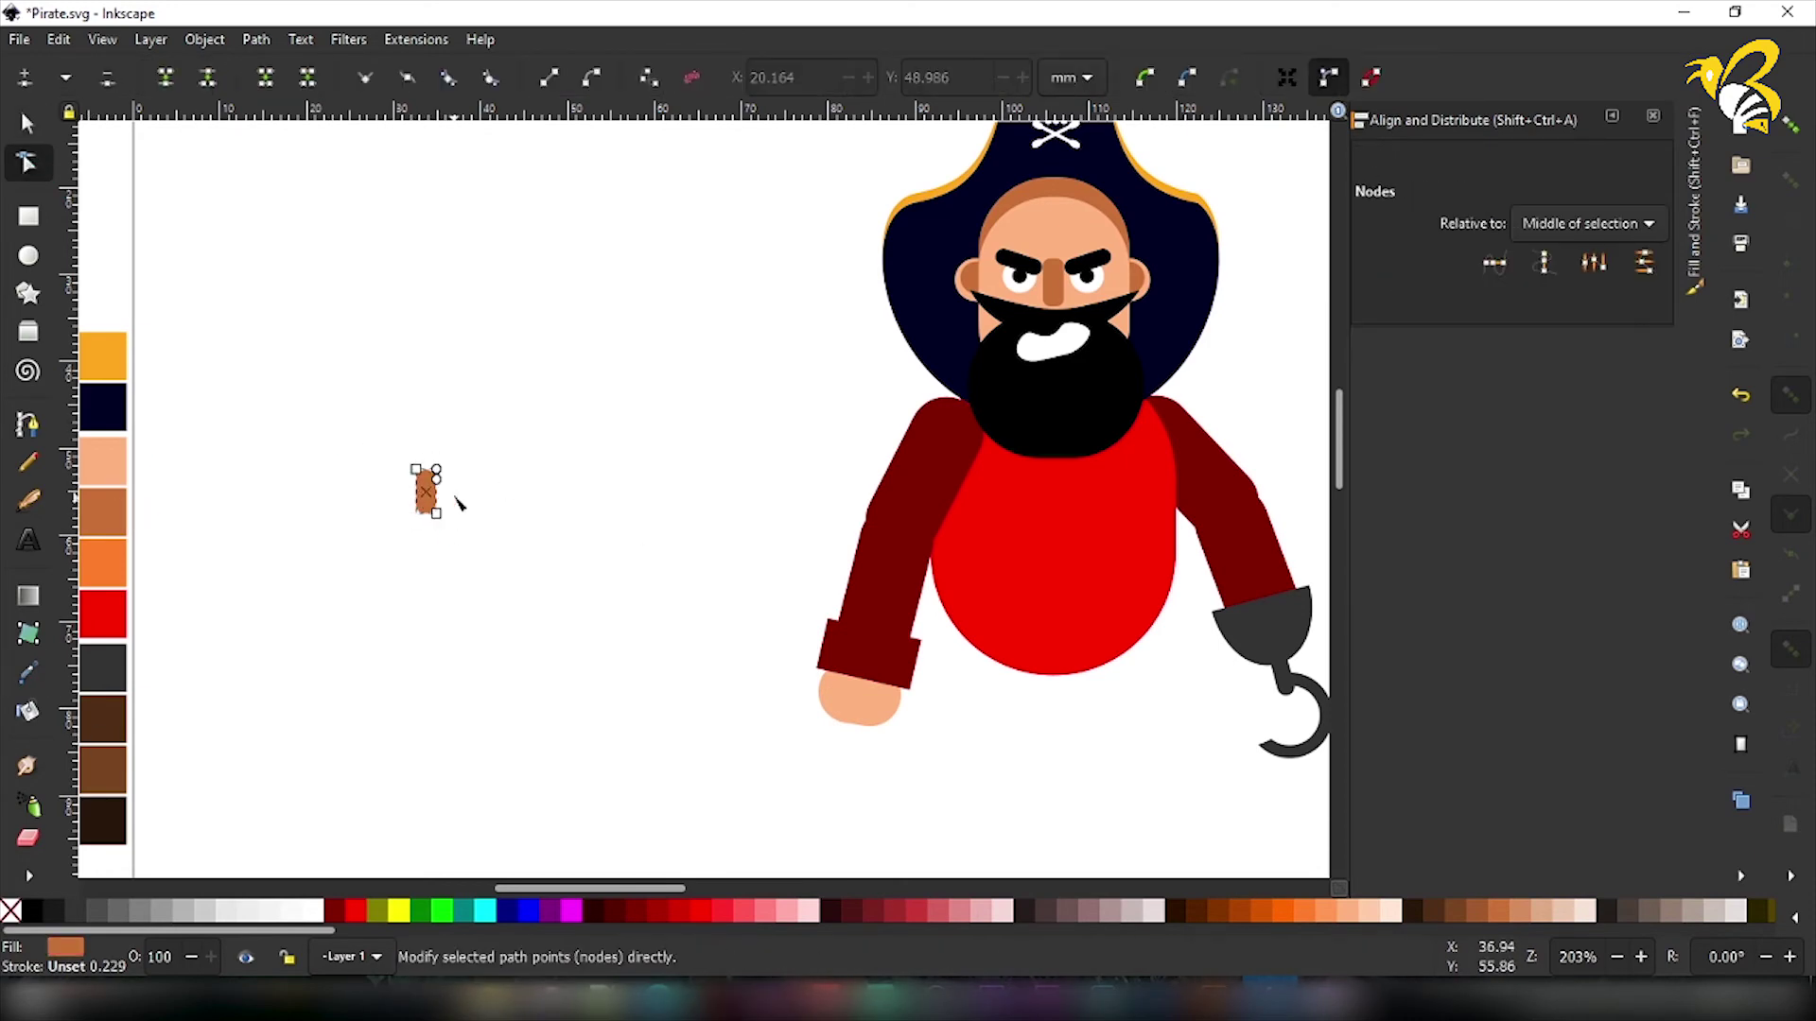
# Place the thumb behind the inner side of the left hand and make the hand's corners less rounded.
pyautogui.press('s')
pyautogui.moveTo(443, 501); pyautogui.dragTo(894, 696)
pyautogui.click(350, 77)
pyautogui.click(713, 719)
pyautogui.click(27, 163)
pyautogui.click(27, 124)
pyautogui.click(593, 641)
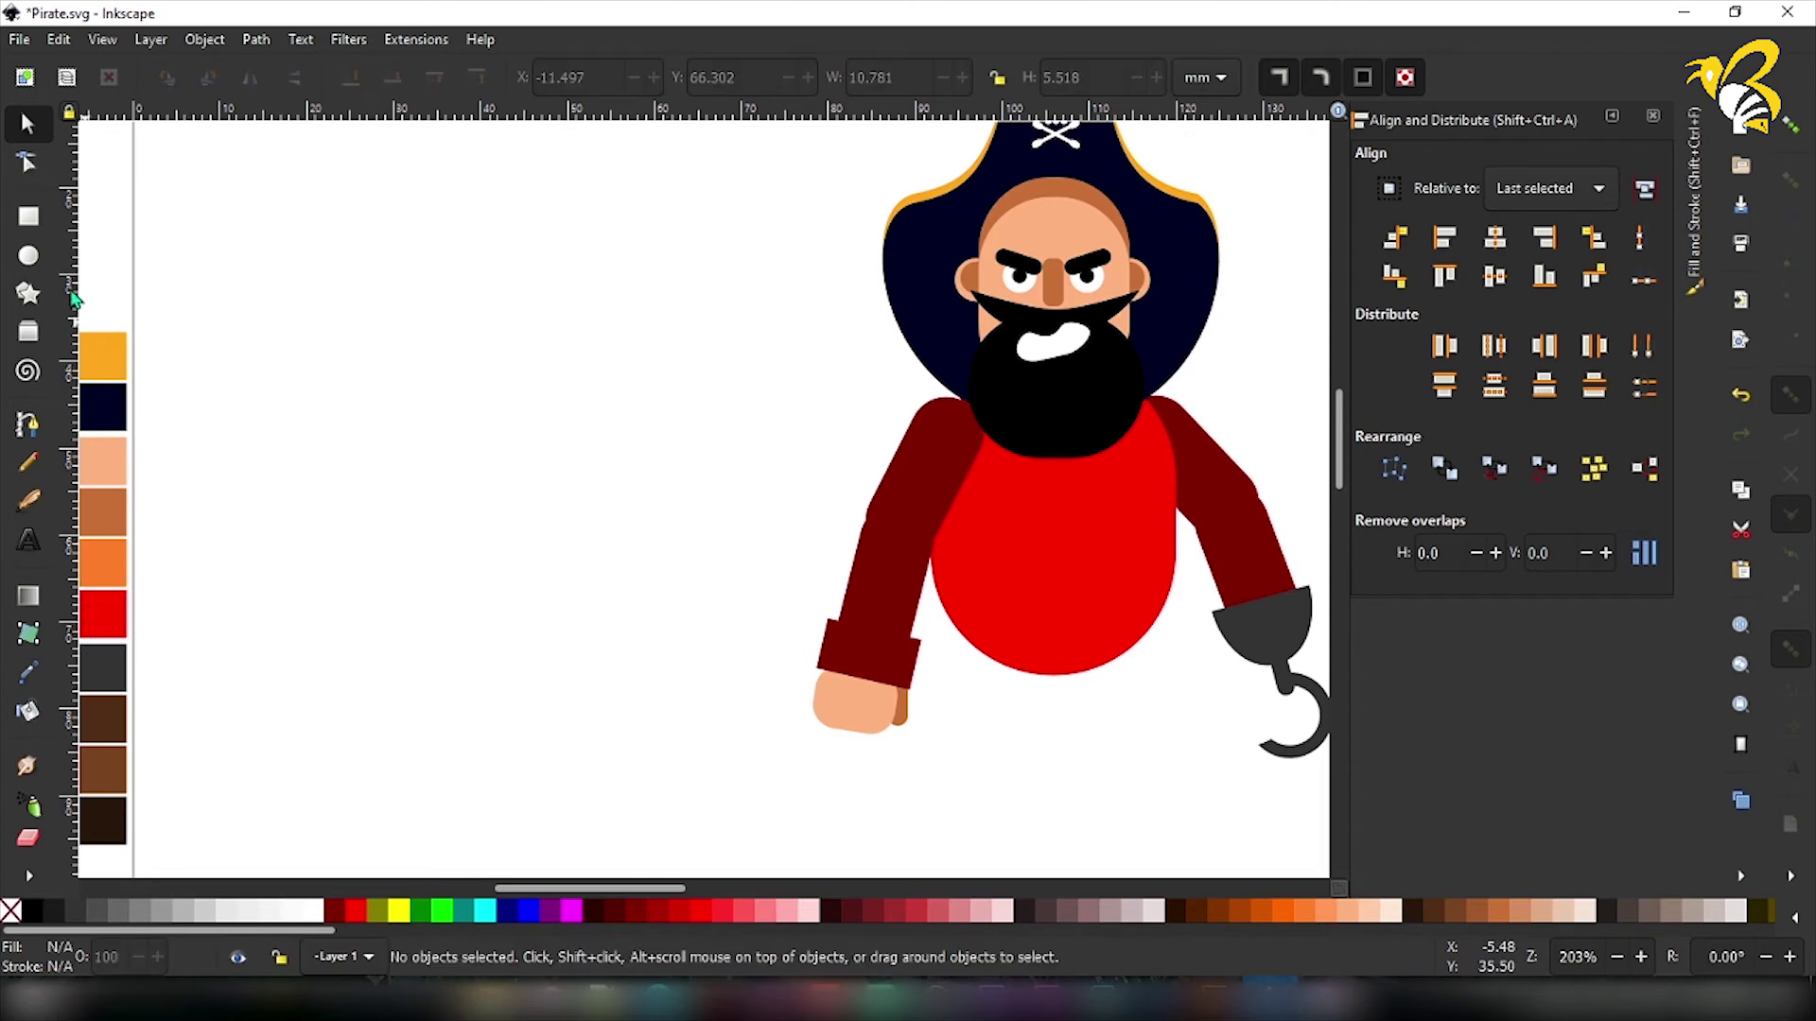
# Draw a rounded rectangle about 31.2 by 20.4 mm and place it over the lower torso.
pyautogui.click(28, 216)
pyautogui.moveTo(308, 418)
pyautogui.mouseDown()
pyautogui.moveTo(558, 599)
pyautogui.moveTo(584, 595)
pyautogui.mouseUp()
pyautogui.click(28, 163)
pyautogui.moveTo(584, 418)
pyautogui.mouseDown()
pyautogui.moveTo(584, 510)
pyautogui.moveTo(587, 486)
pyautogui.mouseUp()
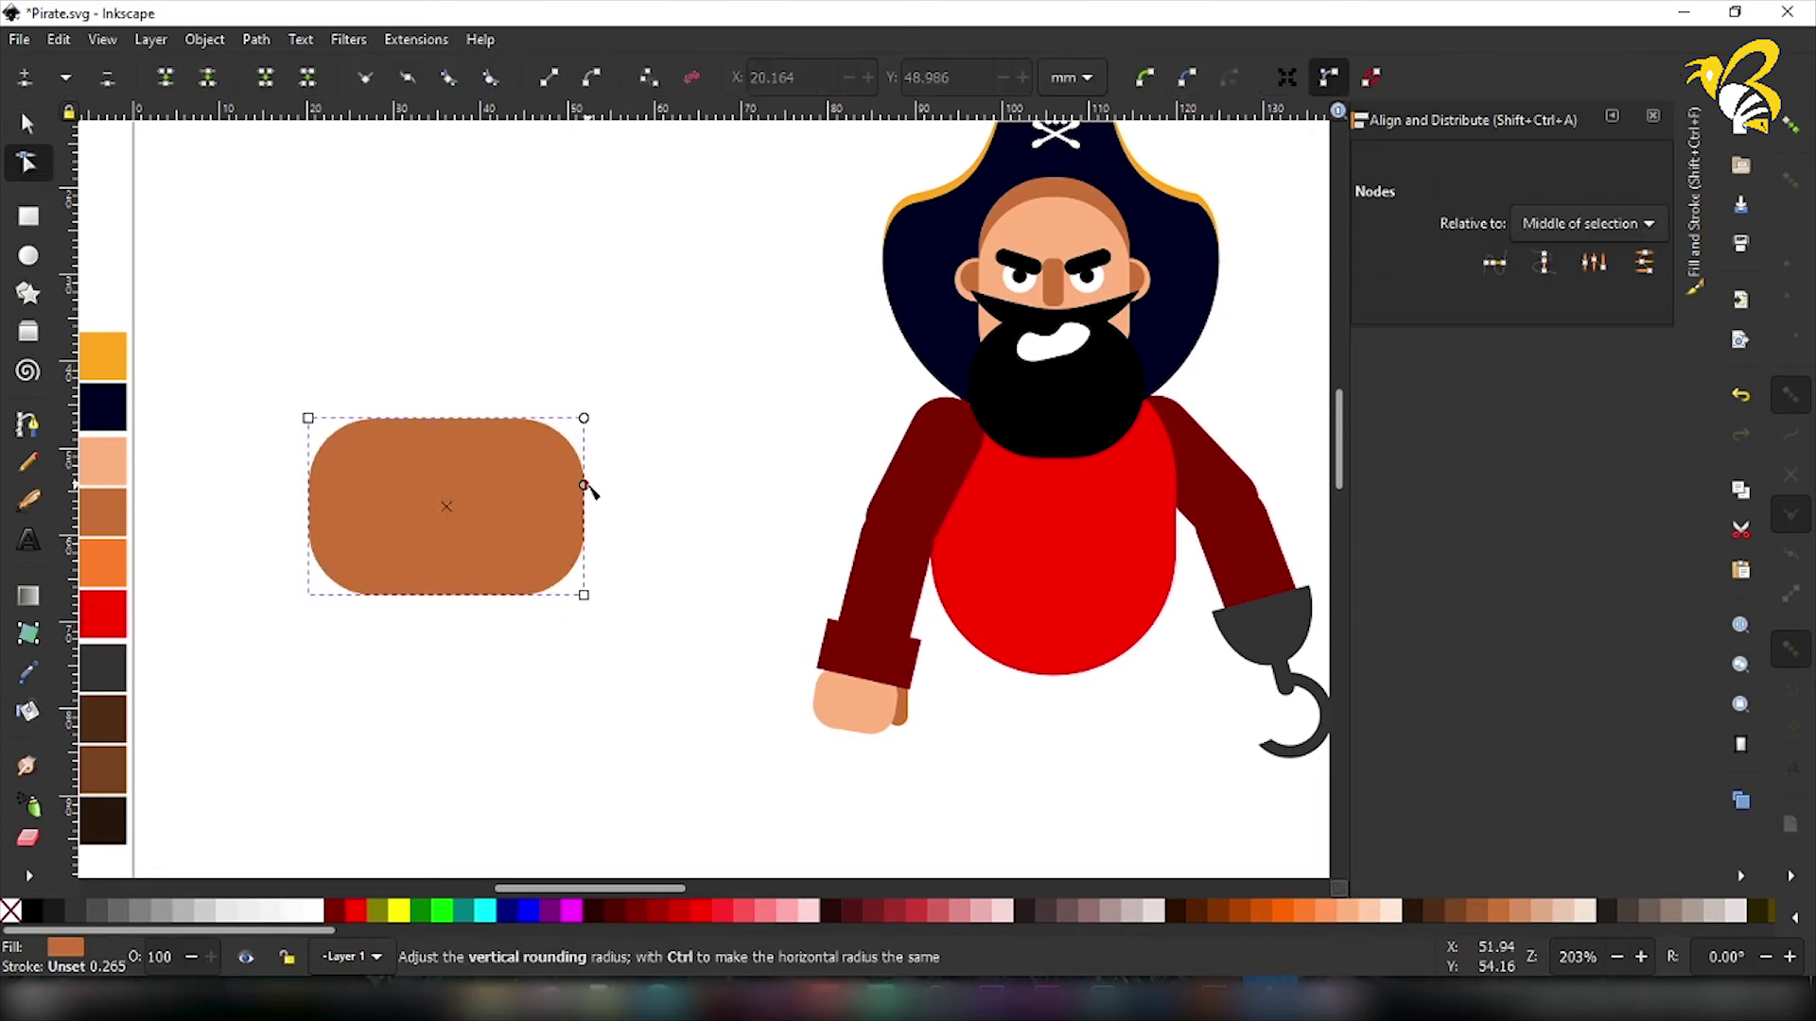
pyautogui.press('s')
pyautogui.moveTo(464, 491); pyautogui.dragTo(1071, 658)
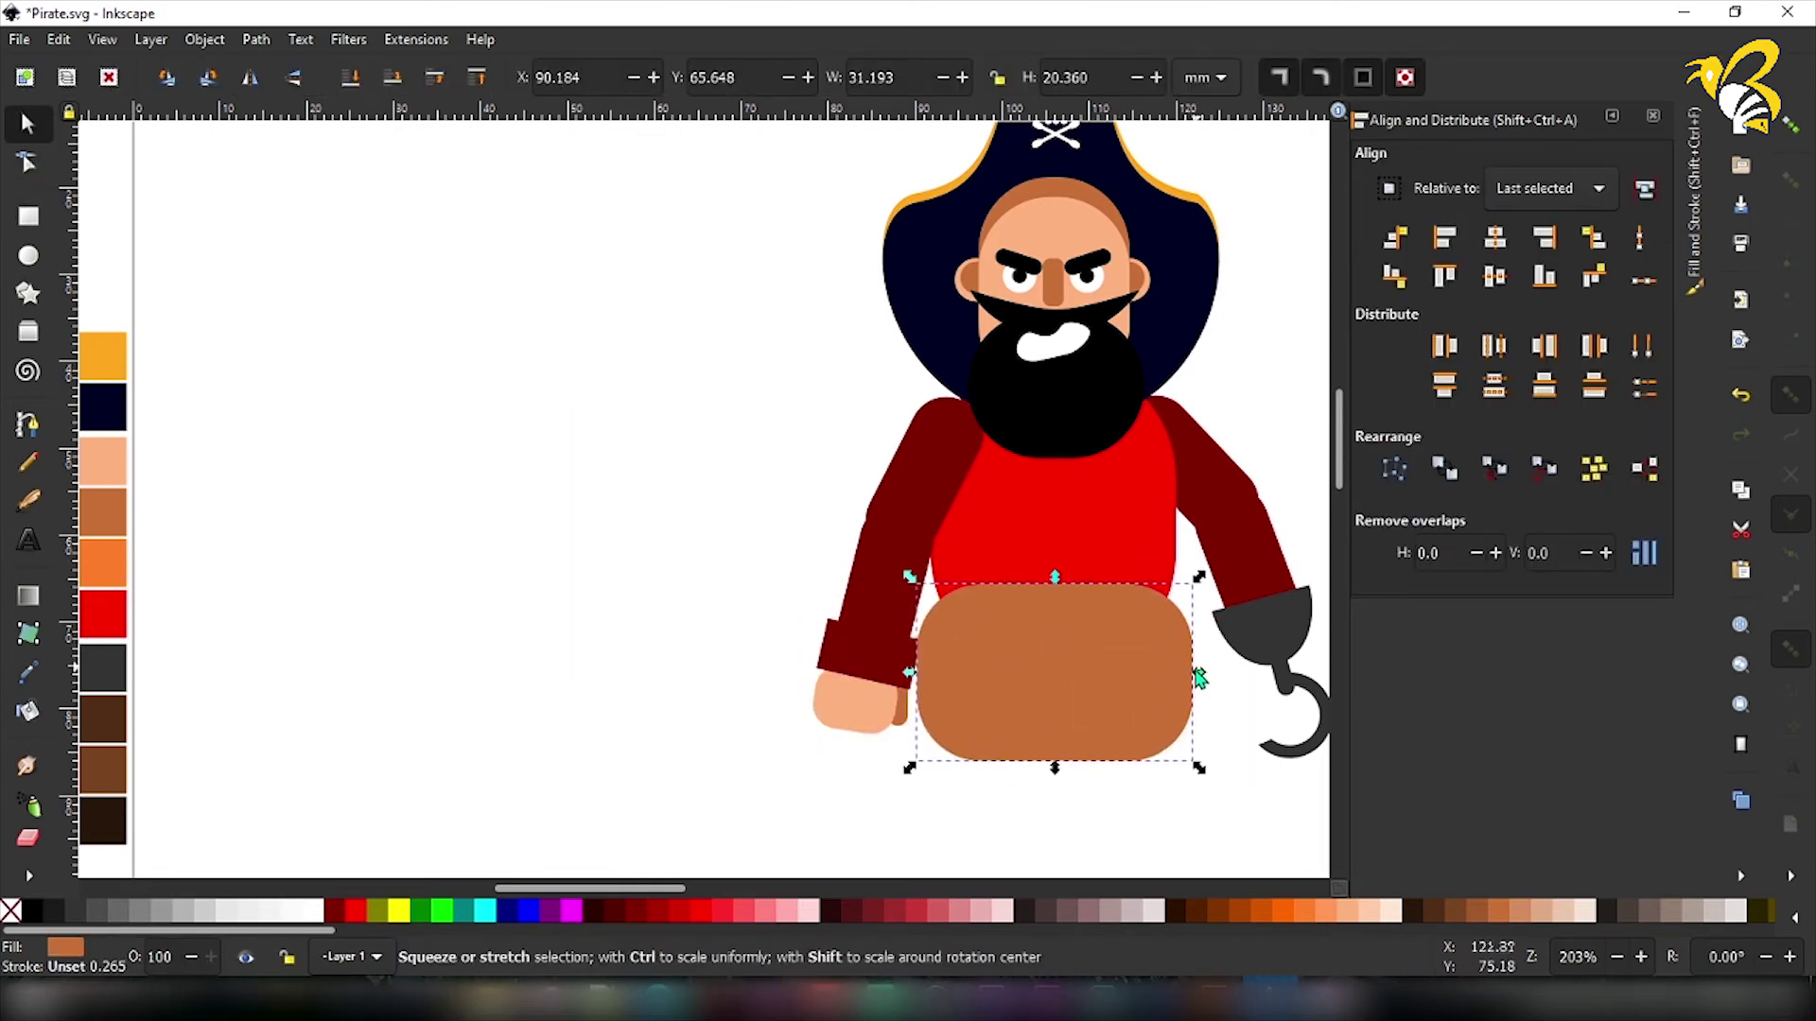
# Fit the lower torso rectangle to the body at about 28.3 by 18.7 mm and reduce its corner radius to about 5.1 mm.
pyautogui.moveTo(1199, 674); pyautogui.dragTo(1186, 673)
pyautogui.moveTo(1084, 676)
pyautogui.mouseDown()
pyautogui.moveTo(1095, 664)
pyautogui.moveTo(1089, 688)
pyautogui.mouseUp()
pyautogui.moveTo(916, 690); pyautogui.dragTo(931, 690)
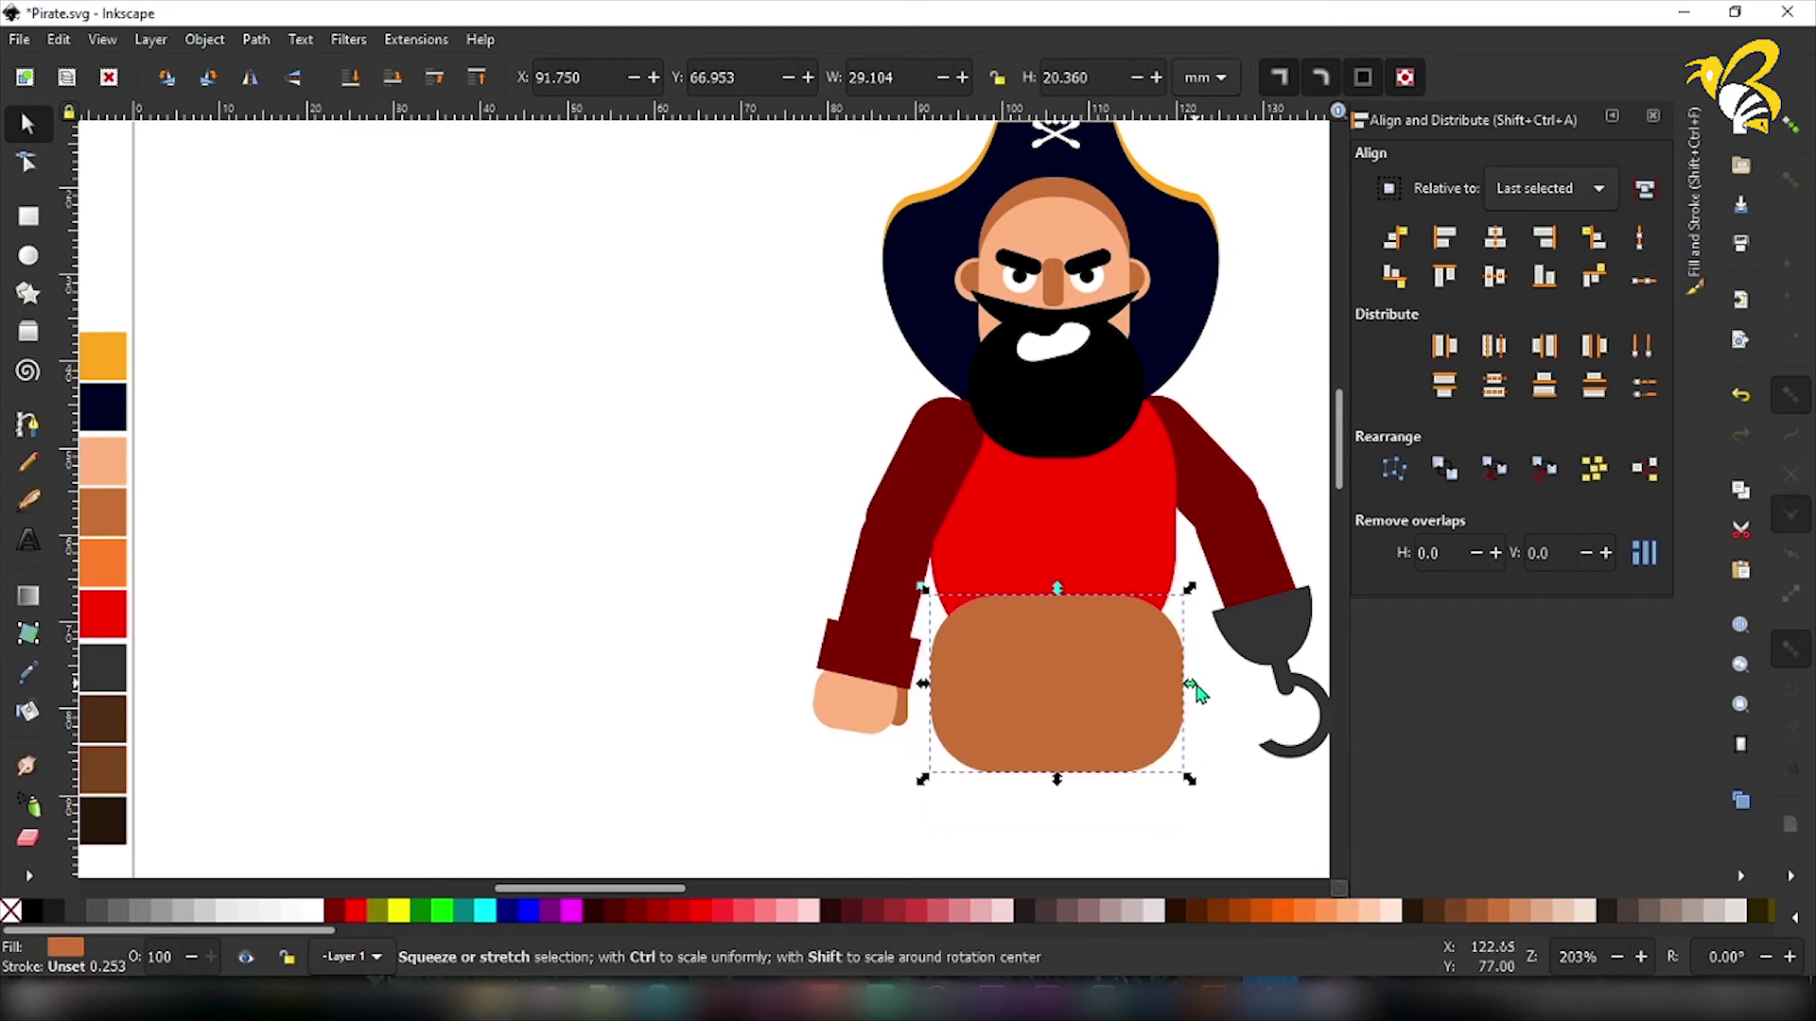
pyautogui.moveTo(1052, 781); pyautogui.dragTo(1053, 759)
pyautogui.press('n')
# Draw a square-cornered belt about 27.5 by 5.2 mm across the waist and fill it with the palette's navy.
pyautogui.press('r')
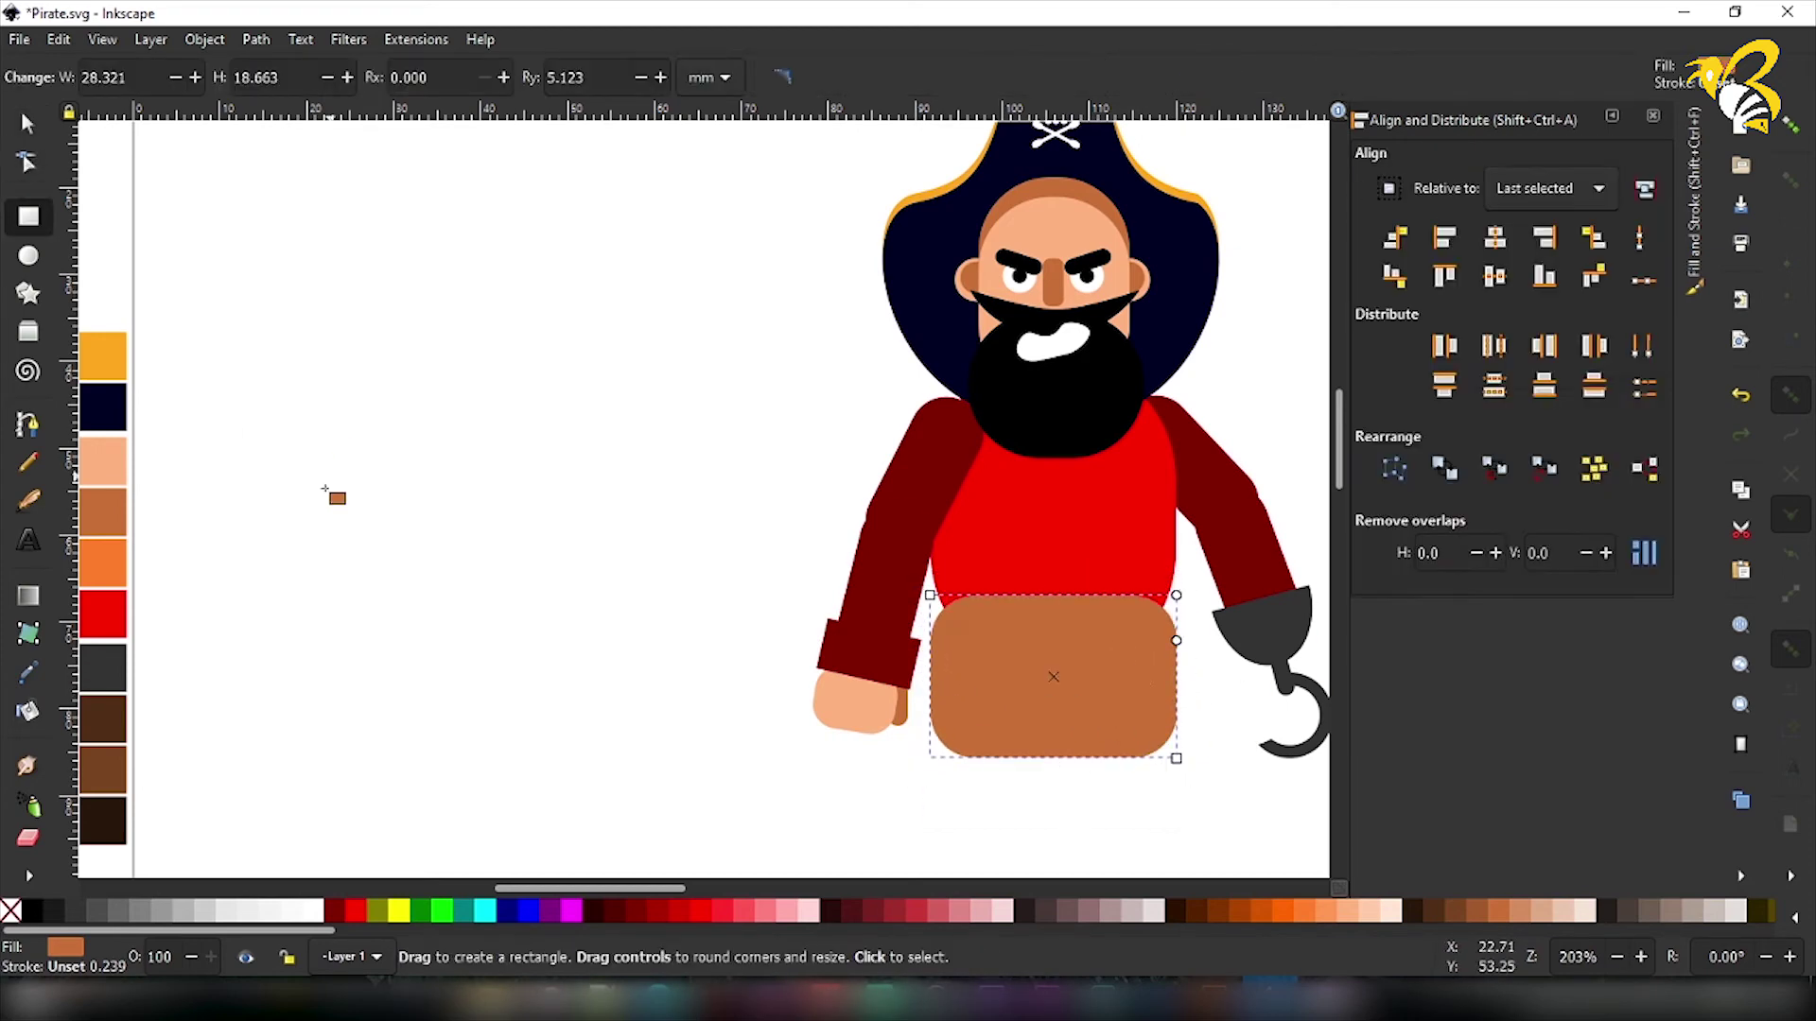
pyautogui.moveTo(932, 583)
pyautogui.mouseDown()
pyautogui.moveTo(999, 624)
pyautogui.moveTo(1172, 627)
pyautogui.mouseUp()
pyautogui.press('n')
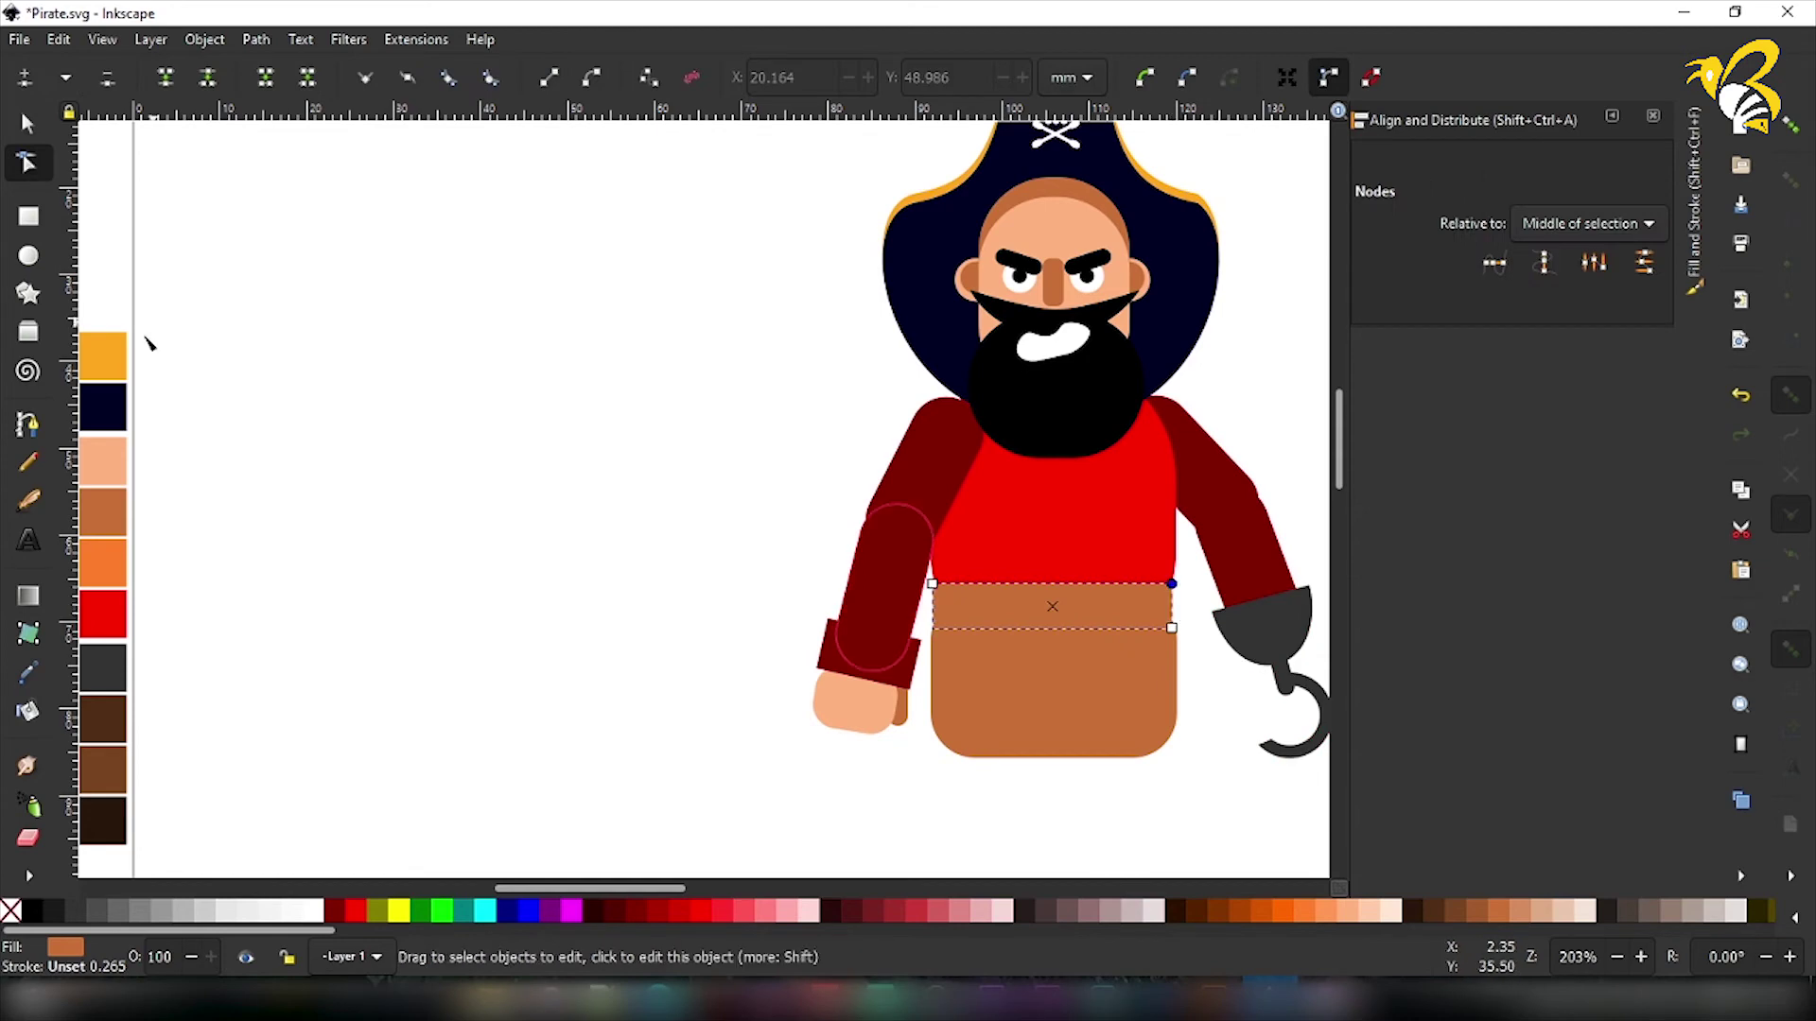
pyautogui.press('d')
pyautogui.click(106, 408)
pyautogui.press('s')
pyautogui.moveTo(1068, 600); pyautogui.dragTo(1074, 600)
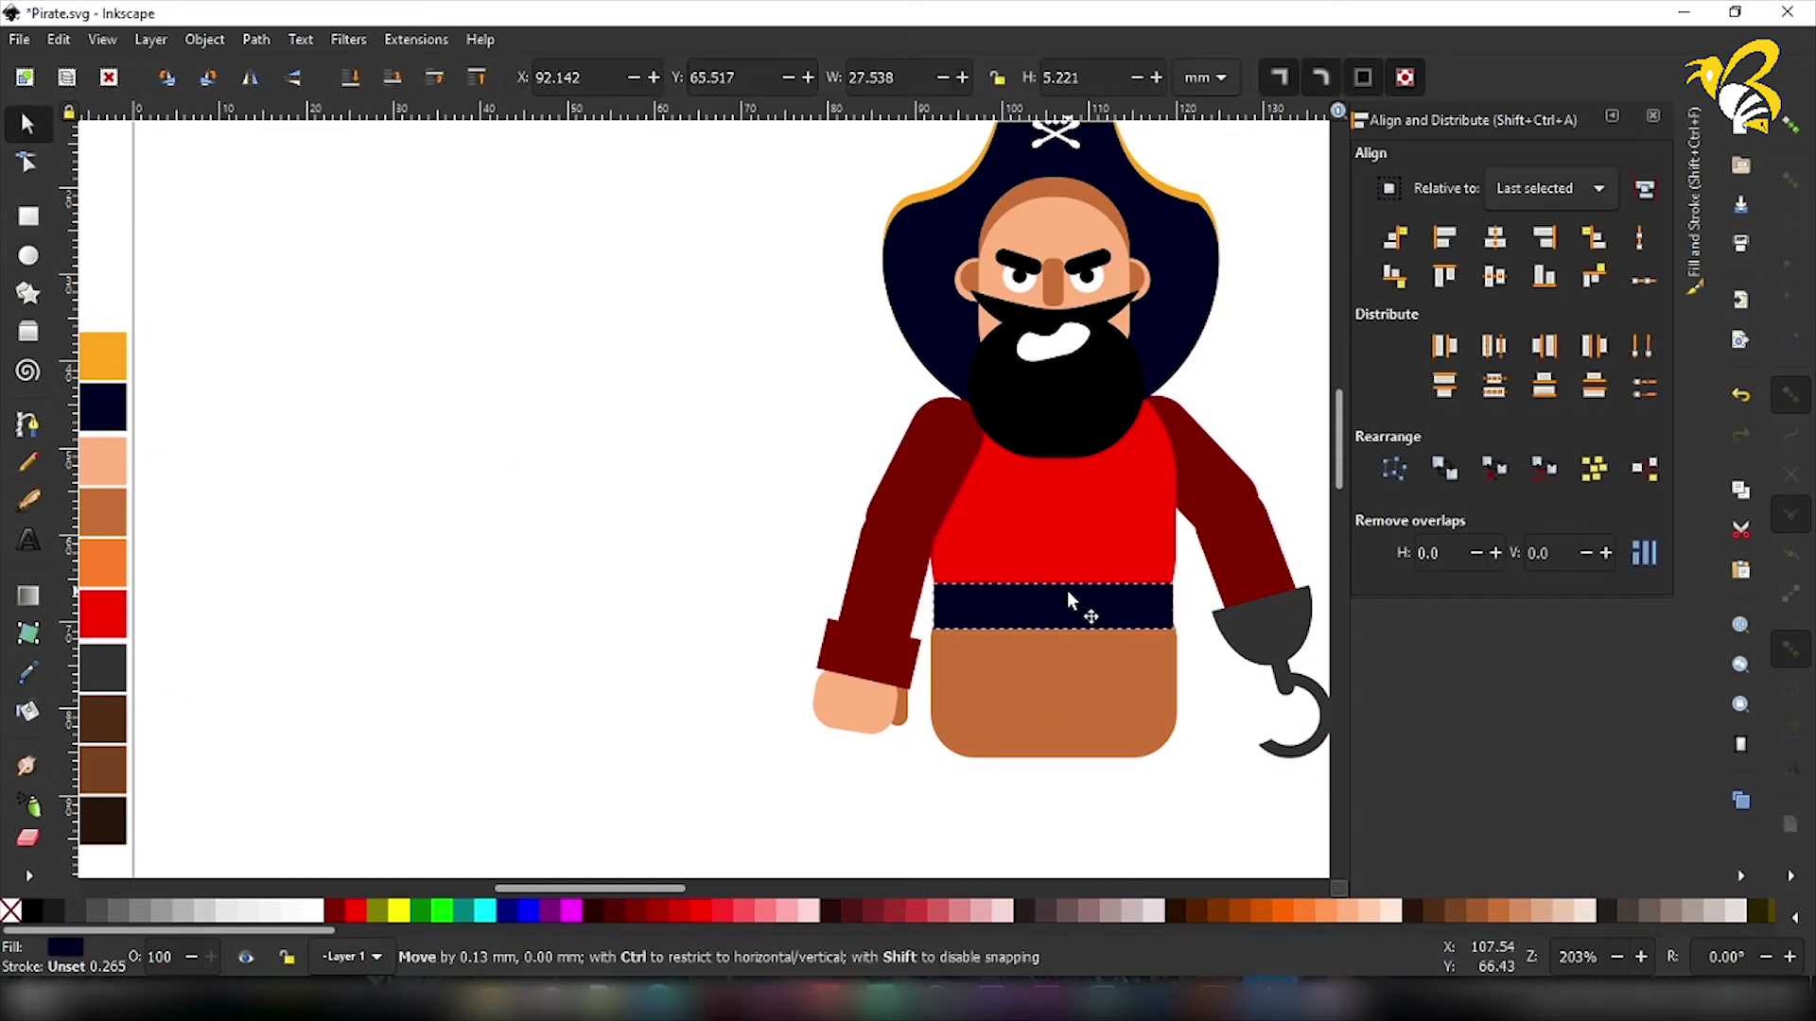
# Draw a rounded rectangle about 8.1 by 5.8 mm and subtract a smaller duplicate from its centre to form a buckle frame.
pyautogui.press('r')
pyautogui.moveTo(409, 474)
pyautogui.mouseDown()
pyautogui.moveTo(474, 519)
pyautogui.moveTo(478, 492)
pyautogui.moveTo(485, 530)
pyautogui.mouseUp()
pyautogui.press('s')
pyautogui.hotkey('ctrl', 'd')
pyautogui.click(336, 913)
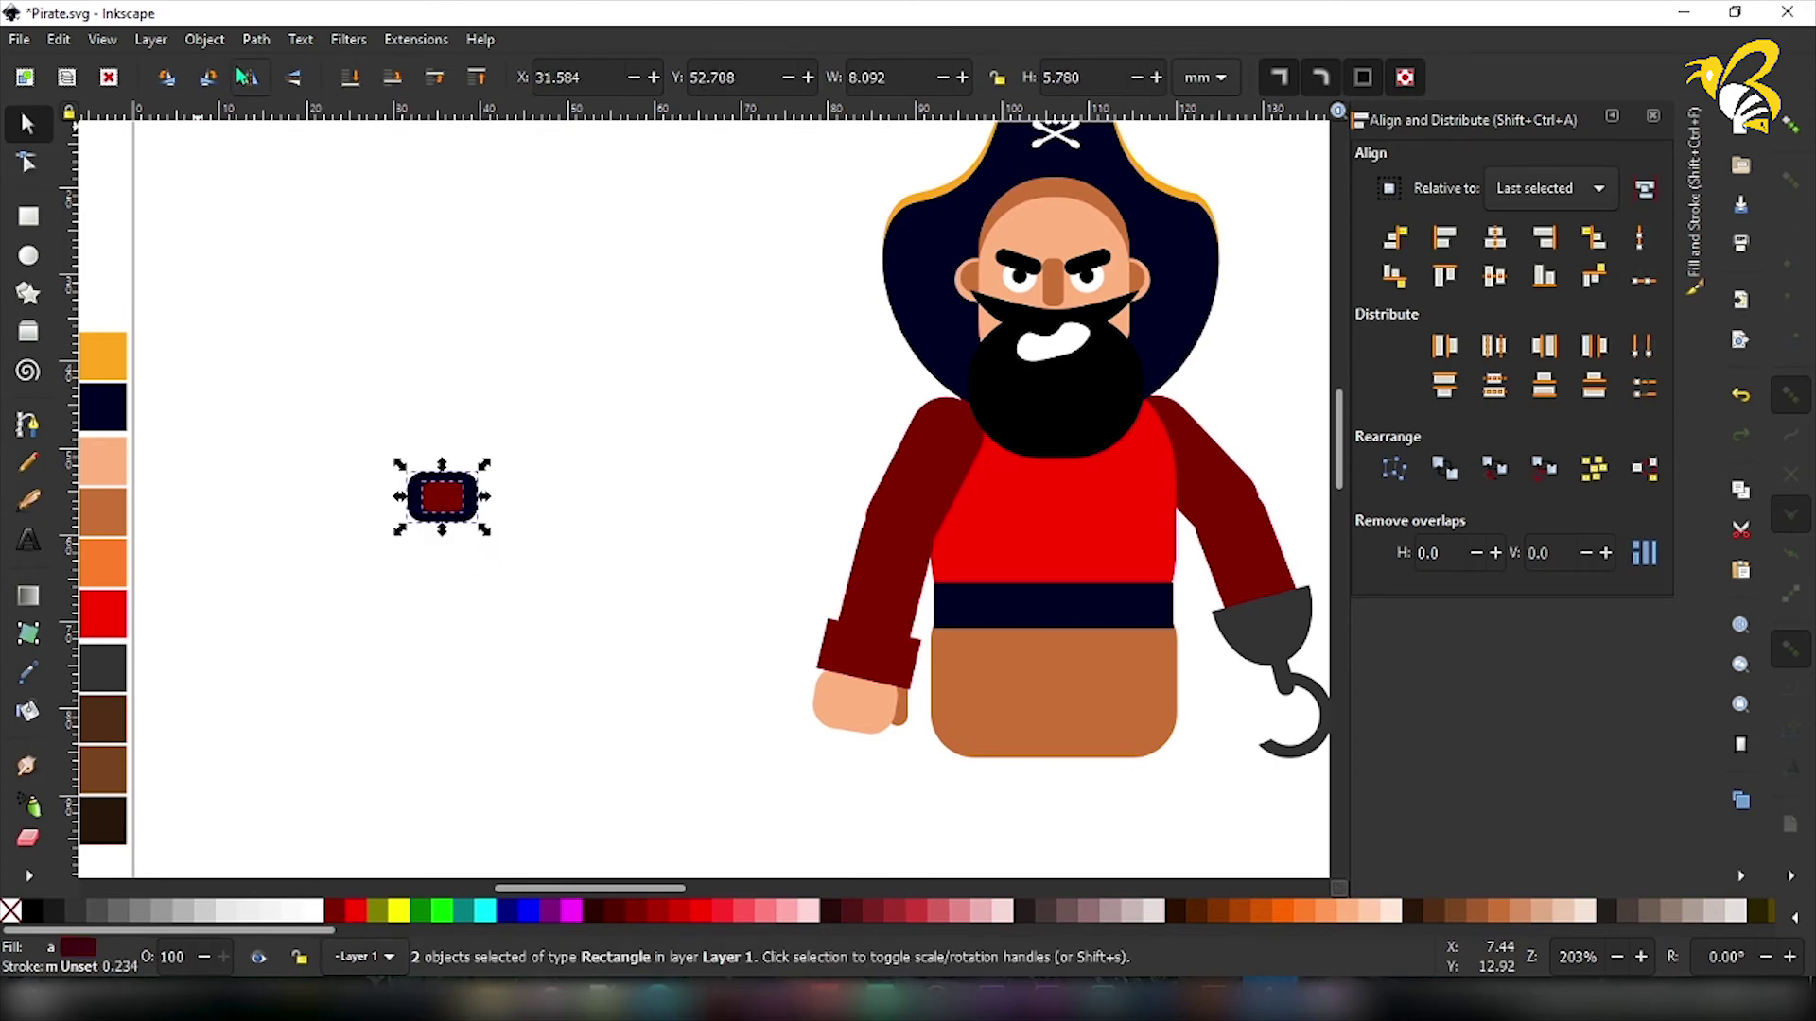
pyautogui.click(256, 39)
pyautogui.click(425, 280)
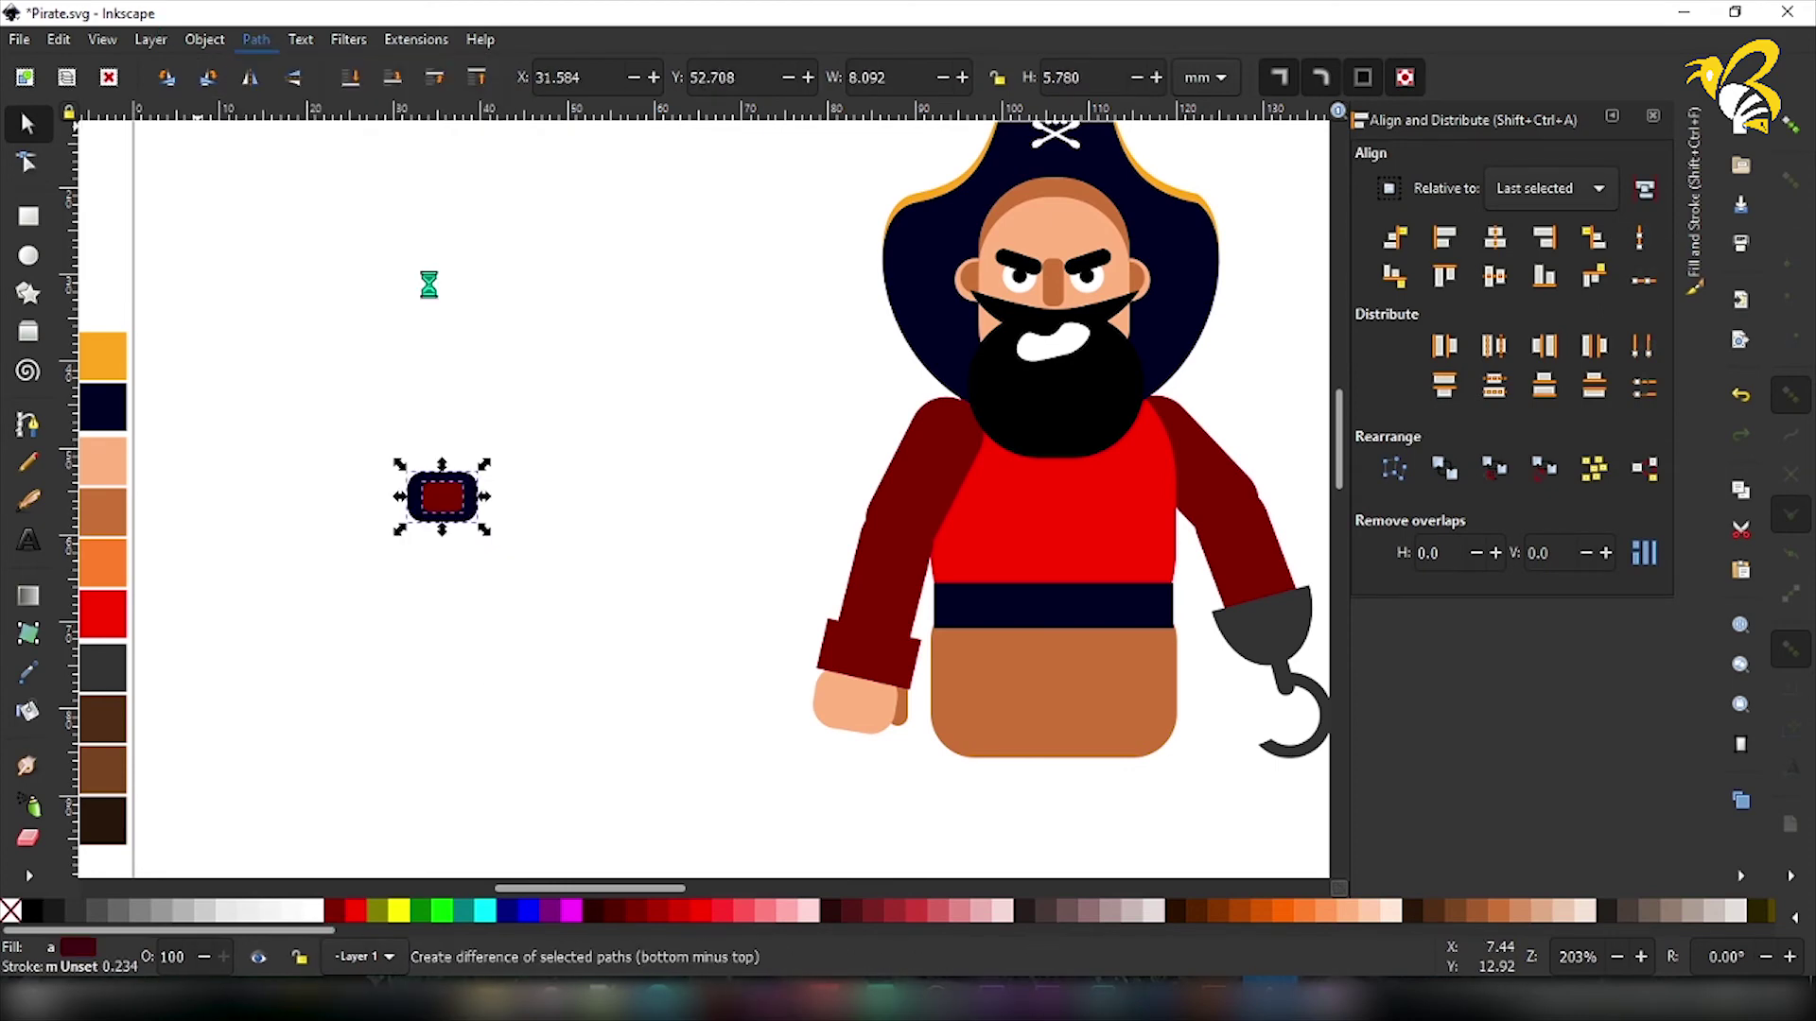
# Fill the buckle frame with mid gray and centre it on the belt horizontally and vertically.
pyautogui.click(156, 913)
pyautogui.moveTo(547, 560); pyautogui.dragTo(1059, 628)
pyautogui.keyDown('shift'); pyautogui.click(1156, 617); pyautogui.keyUp('shift')
pyautogui.click(1494, 239)
pyautogui.click(1496, 279)
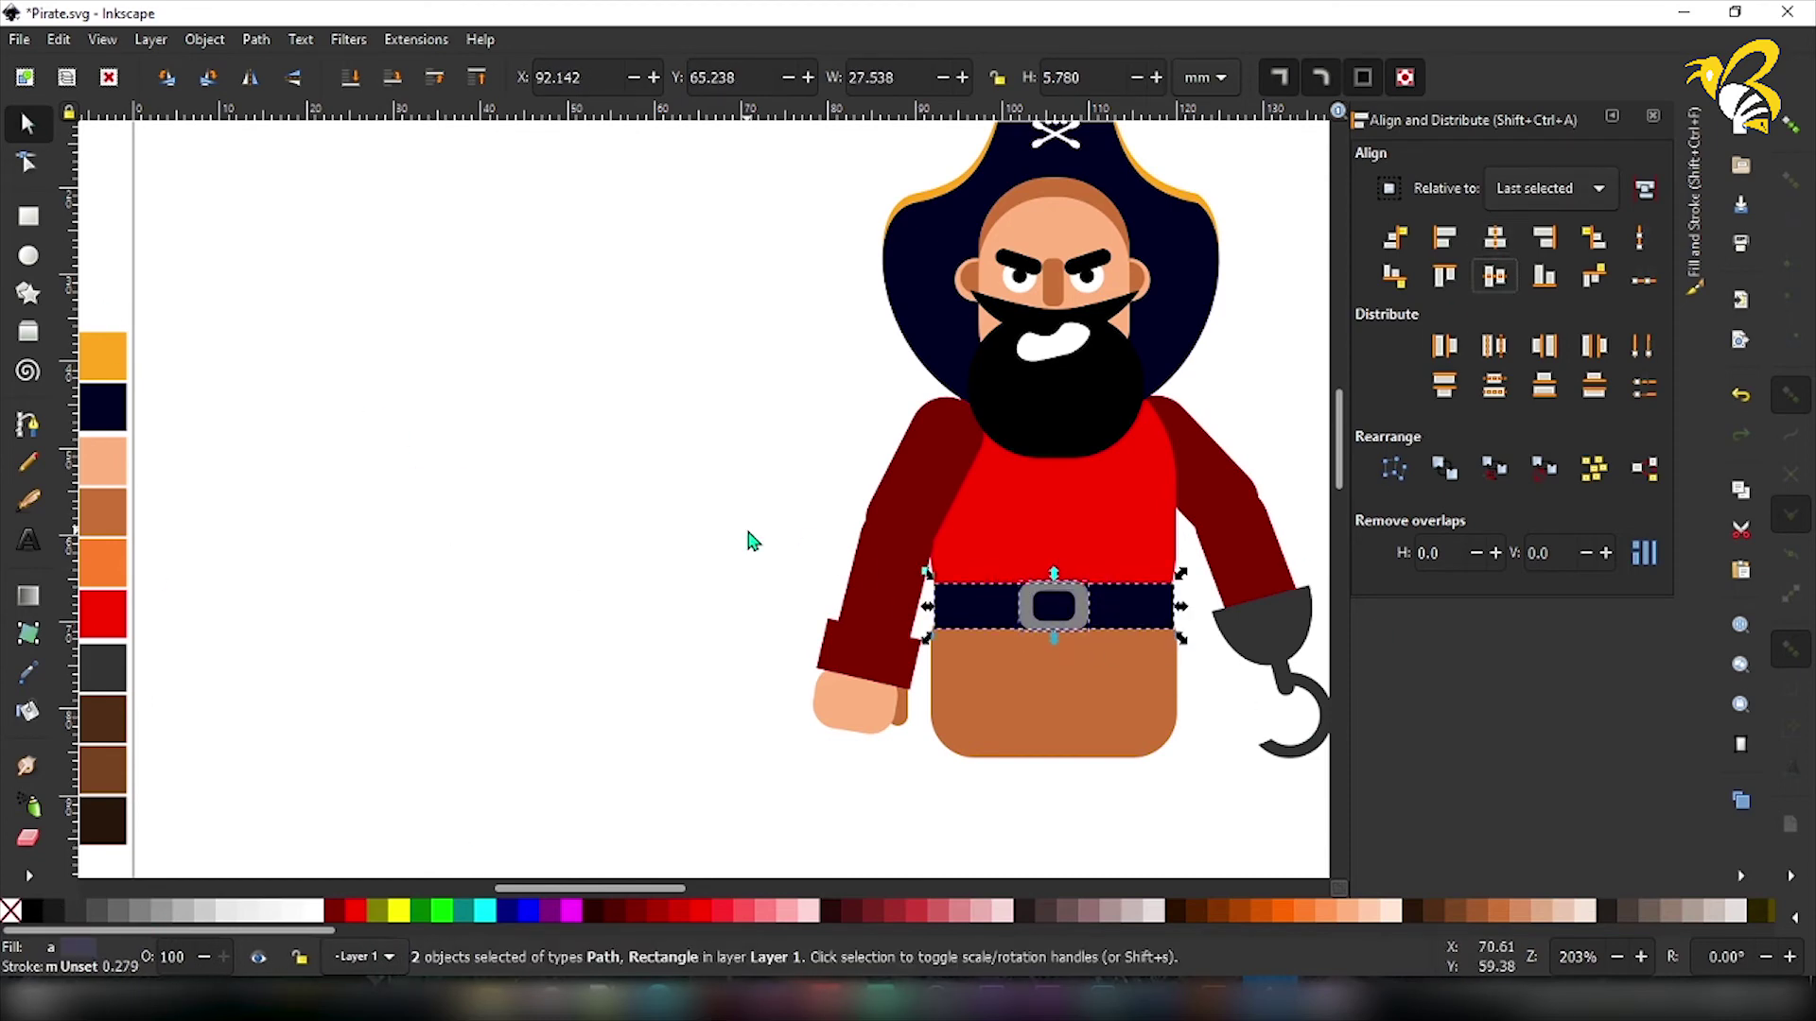
pyautogui.click(762, 544)
# Fill the lower torso rectangle with the palette's red.
pyautogui.click(1047, 719)
pyautogui.click(27, 674)
pyautogui.click(110, 617)
pyautogui.press('s')
pyautogui.click(392, 494)
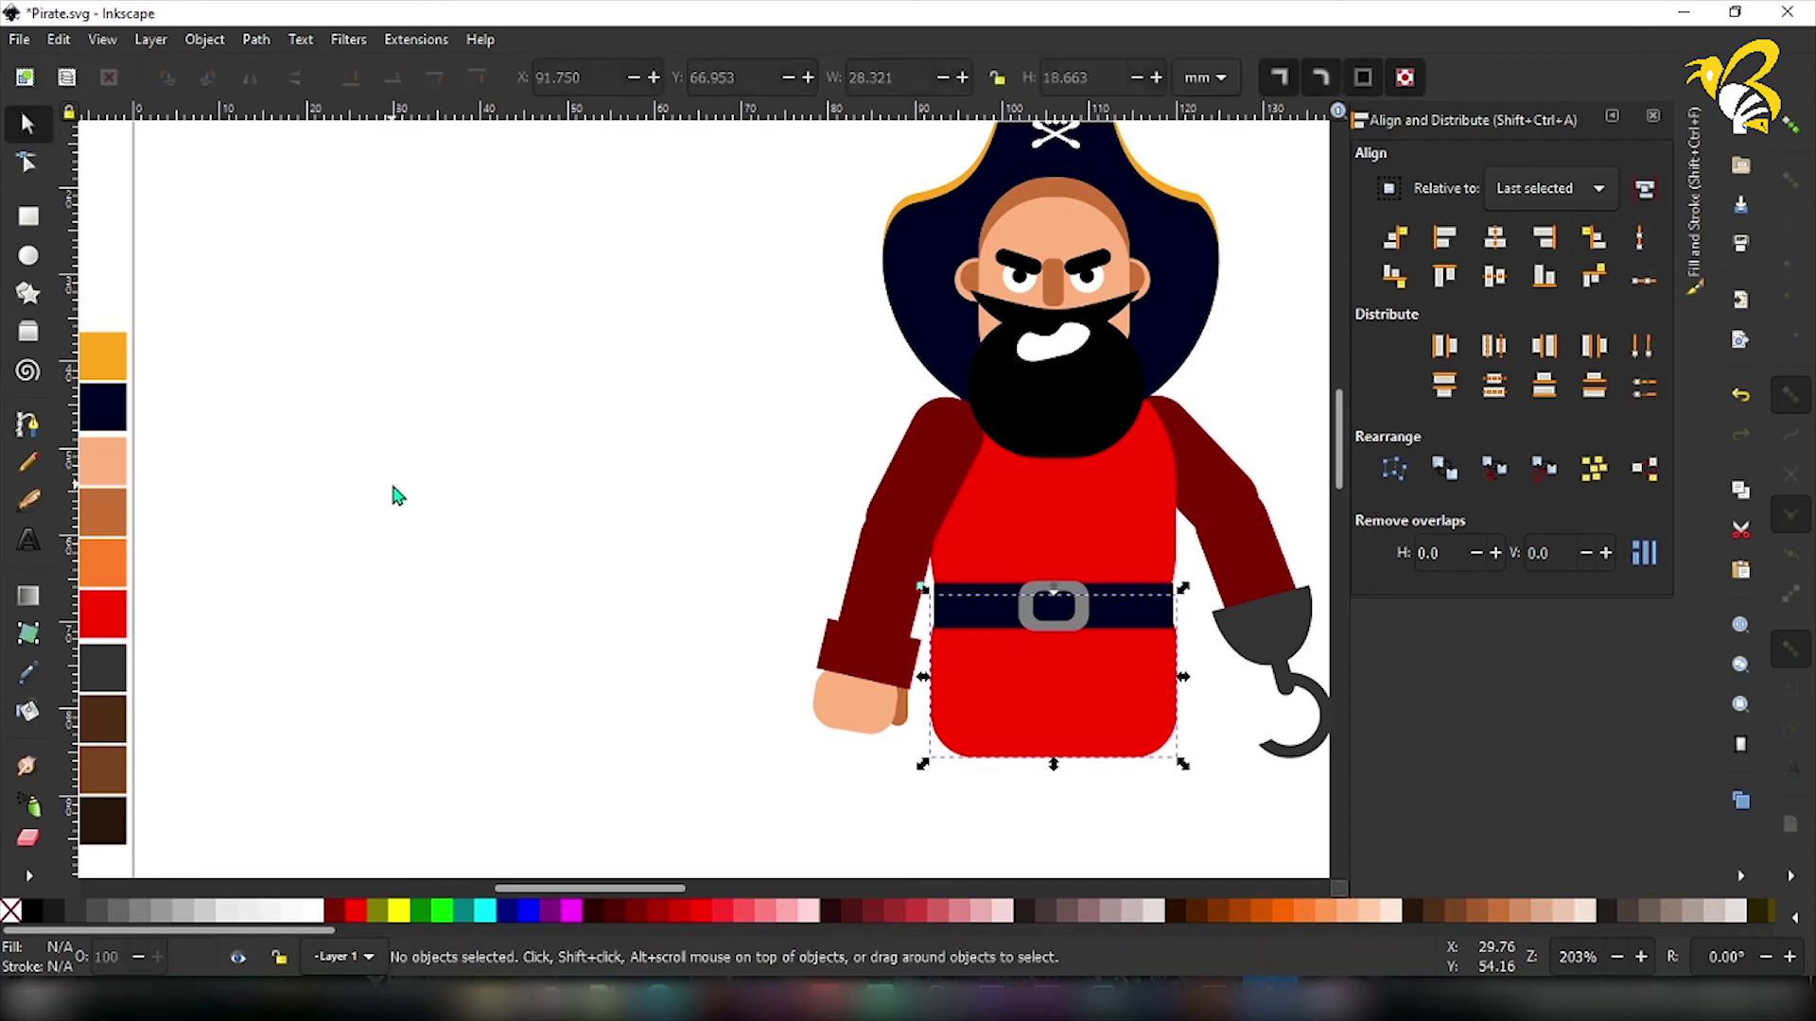
# Stretch the grouped belt and buckle to the torso's full width, about 28.3 by 5.9 mm.
pyautogui.click(1159, 610)
pyautogui.moveTo(1185, 607); pyautogui.dragTo(1188, 609)
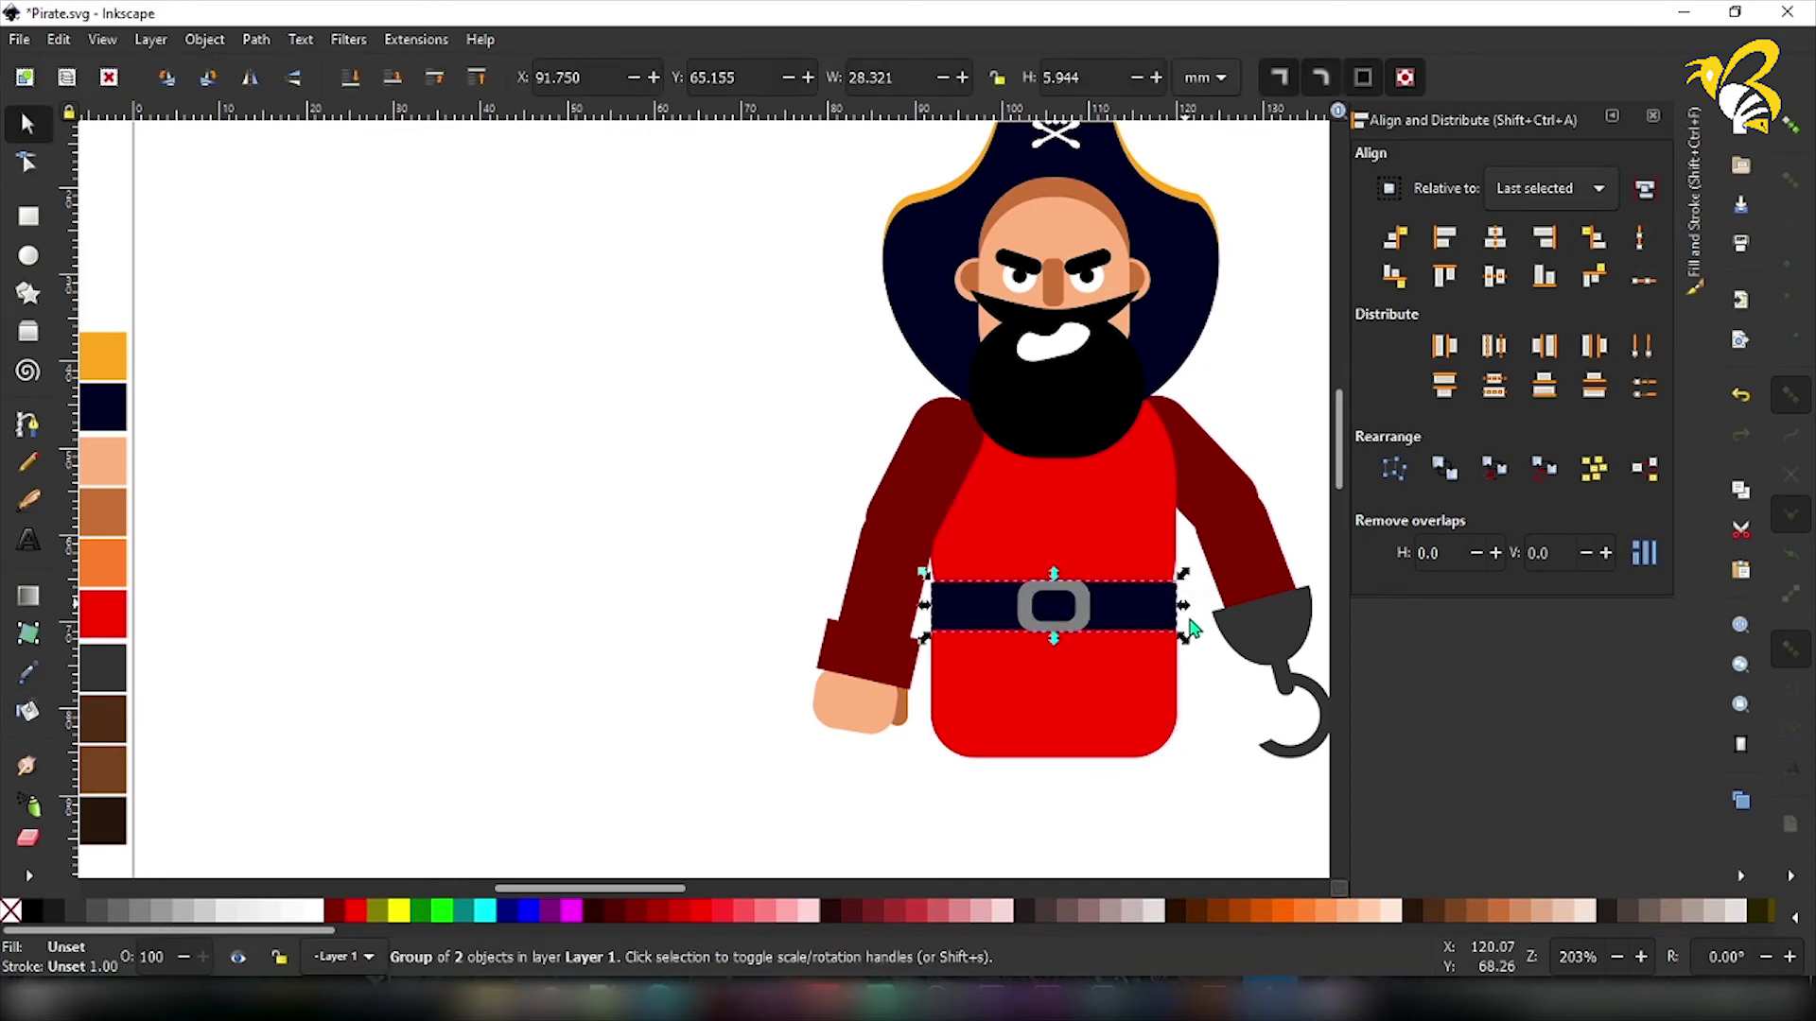
pyautogui.click(1224, 748)
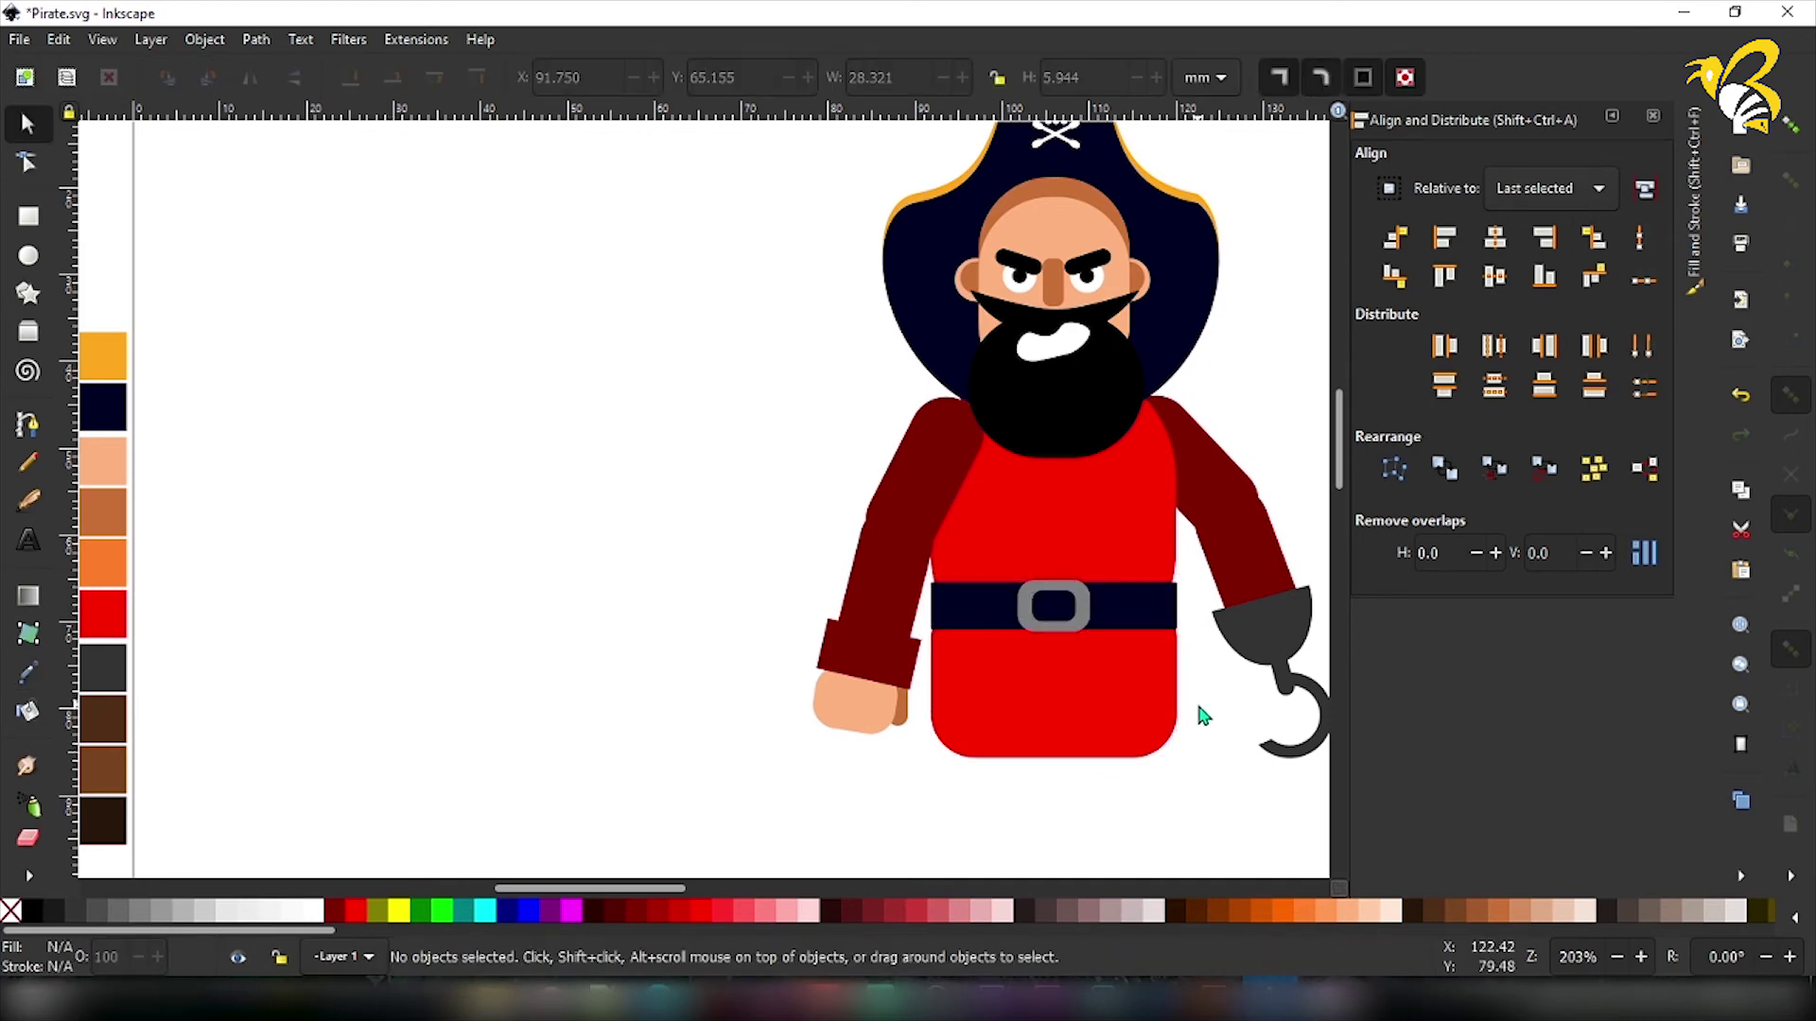
# Move the belt's end nodes slightly inward on both sides, to X 92.347 and 119.475 mm.
pyautogui.click(28, 163)
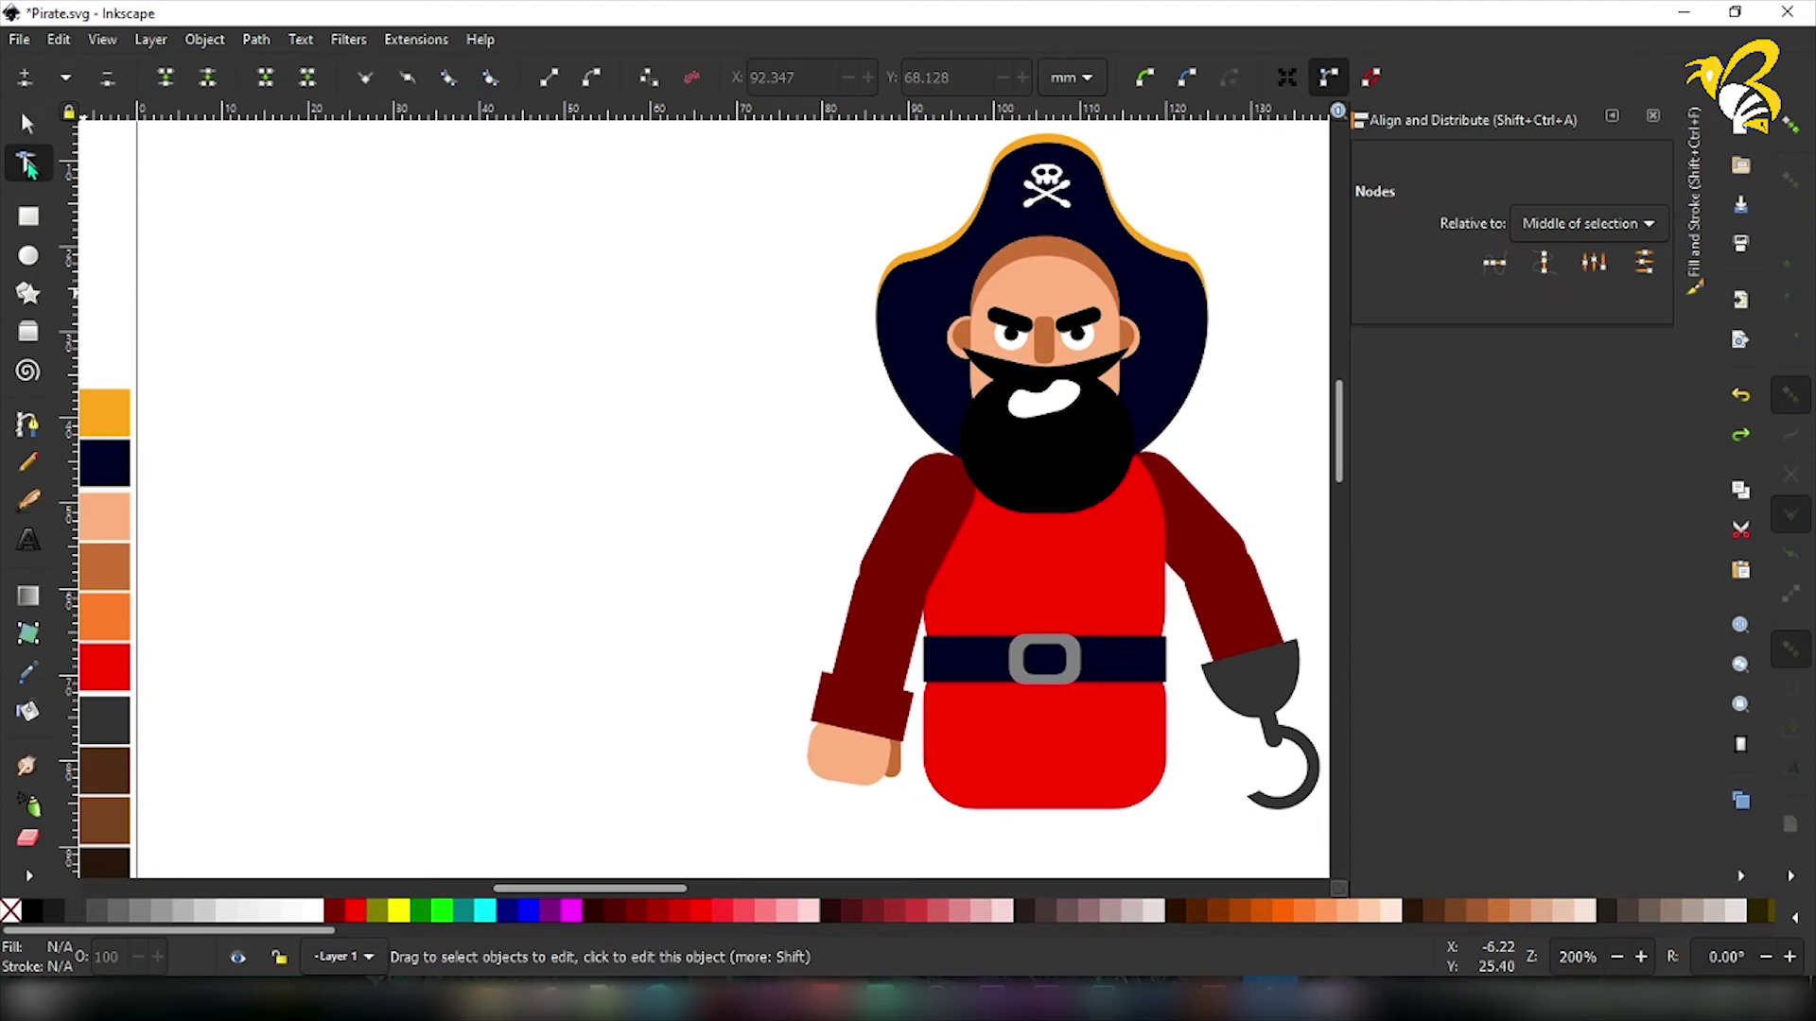
pyautogui.click(1024, 756)
pyautogui.click(995, 670)
pyautogui.moveTo(947, 624); pyautogui.dragTo(910, 694)
pyautogui.moveTo(1184, 620); pyautogui.dragTo(1157, 708)
# Flip the hook arm's sleeve group horizontally and rotate it so the forearm reaches outward from the shoulder.
pyautogui.click(1184, 508)
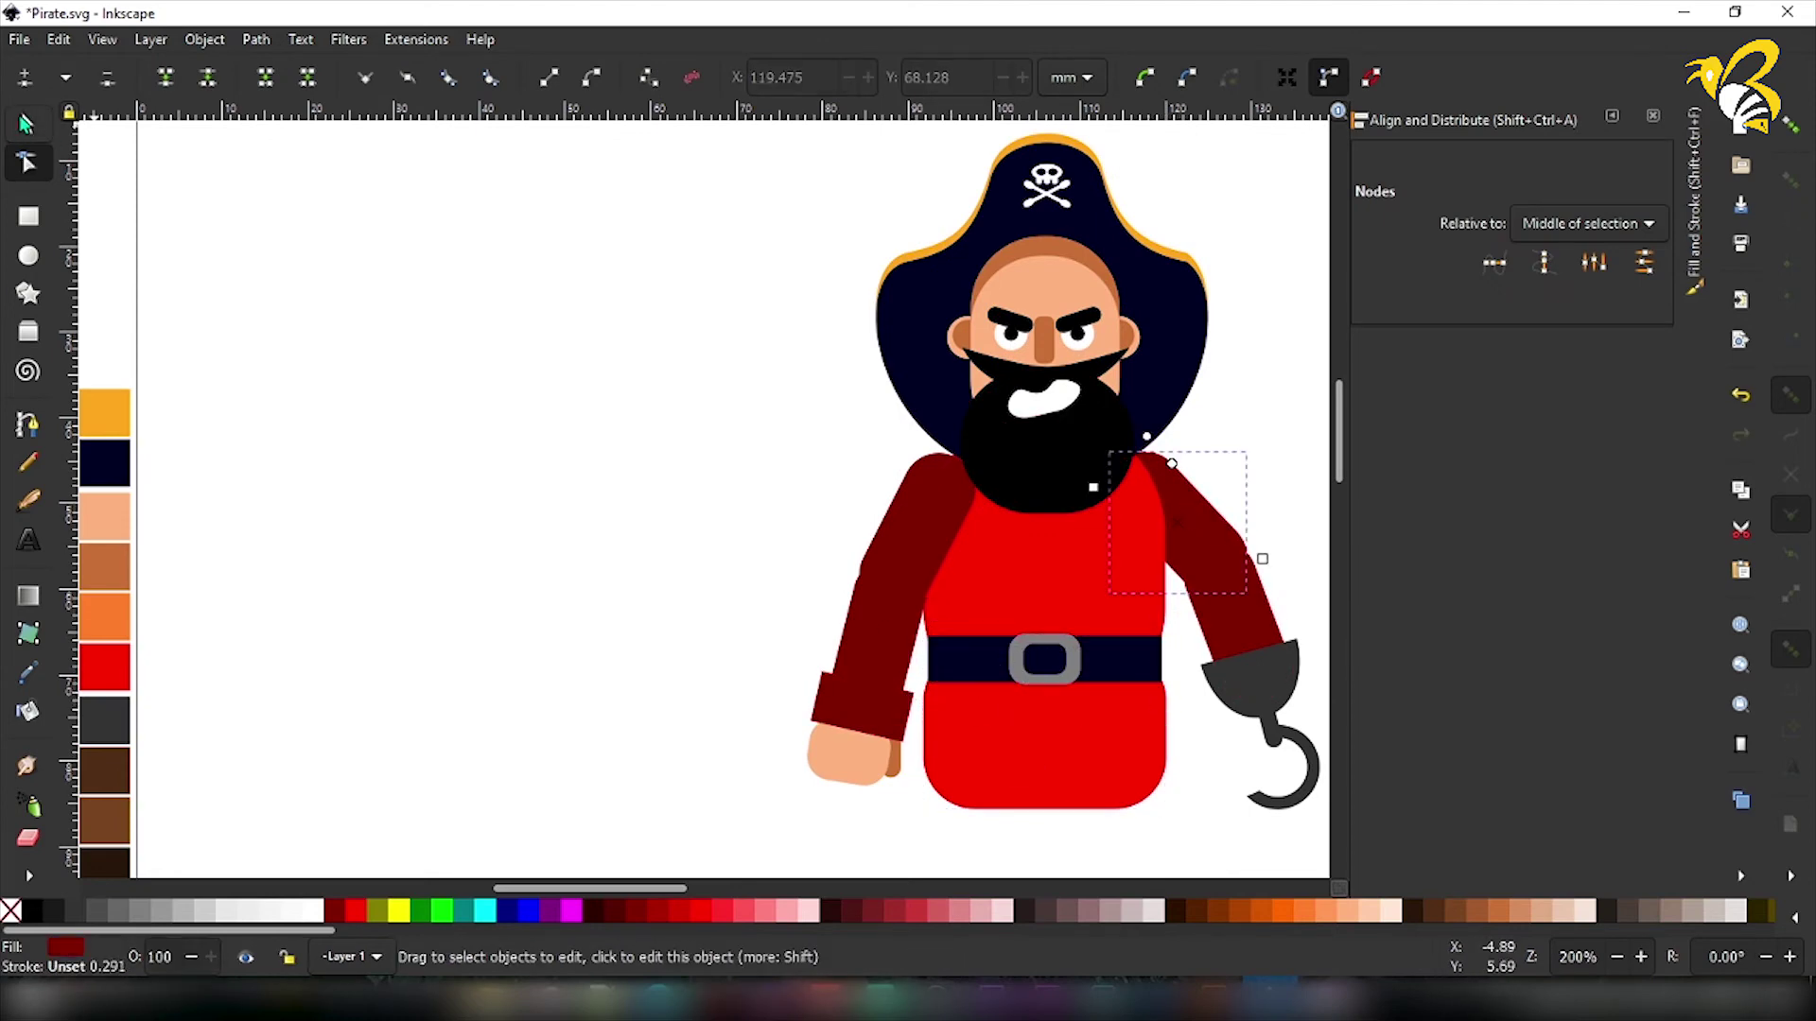
pyautogui.click(26, 124)
pyautogui.keyDown('shift'); pyautogui.click(1286, 685); pyautogui.keyUp('shift')
pyautogui.keyDown('shift'); pyautogui.click(1258, 617); pyautogui.keyUp('shift')
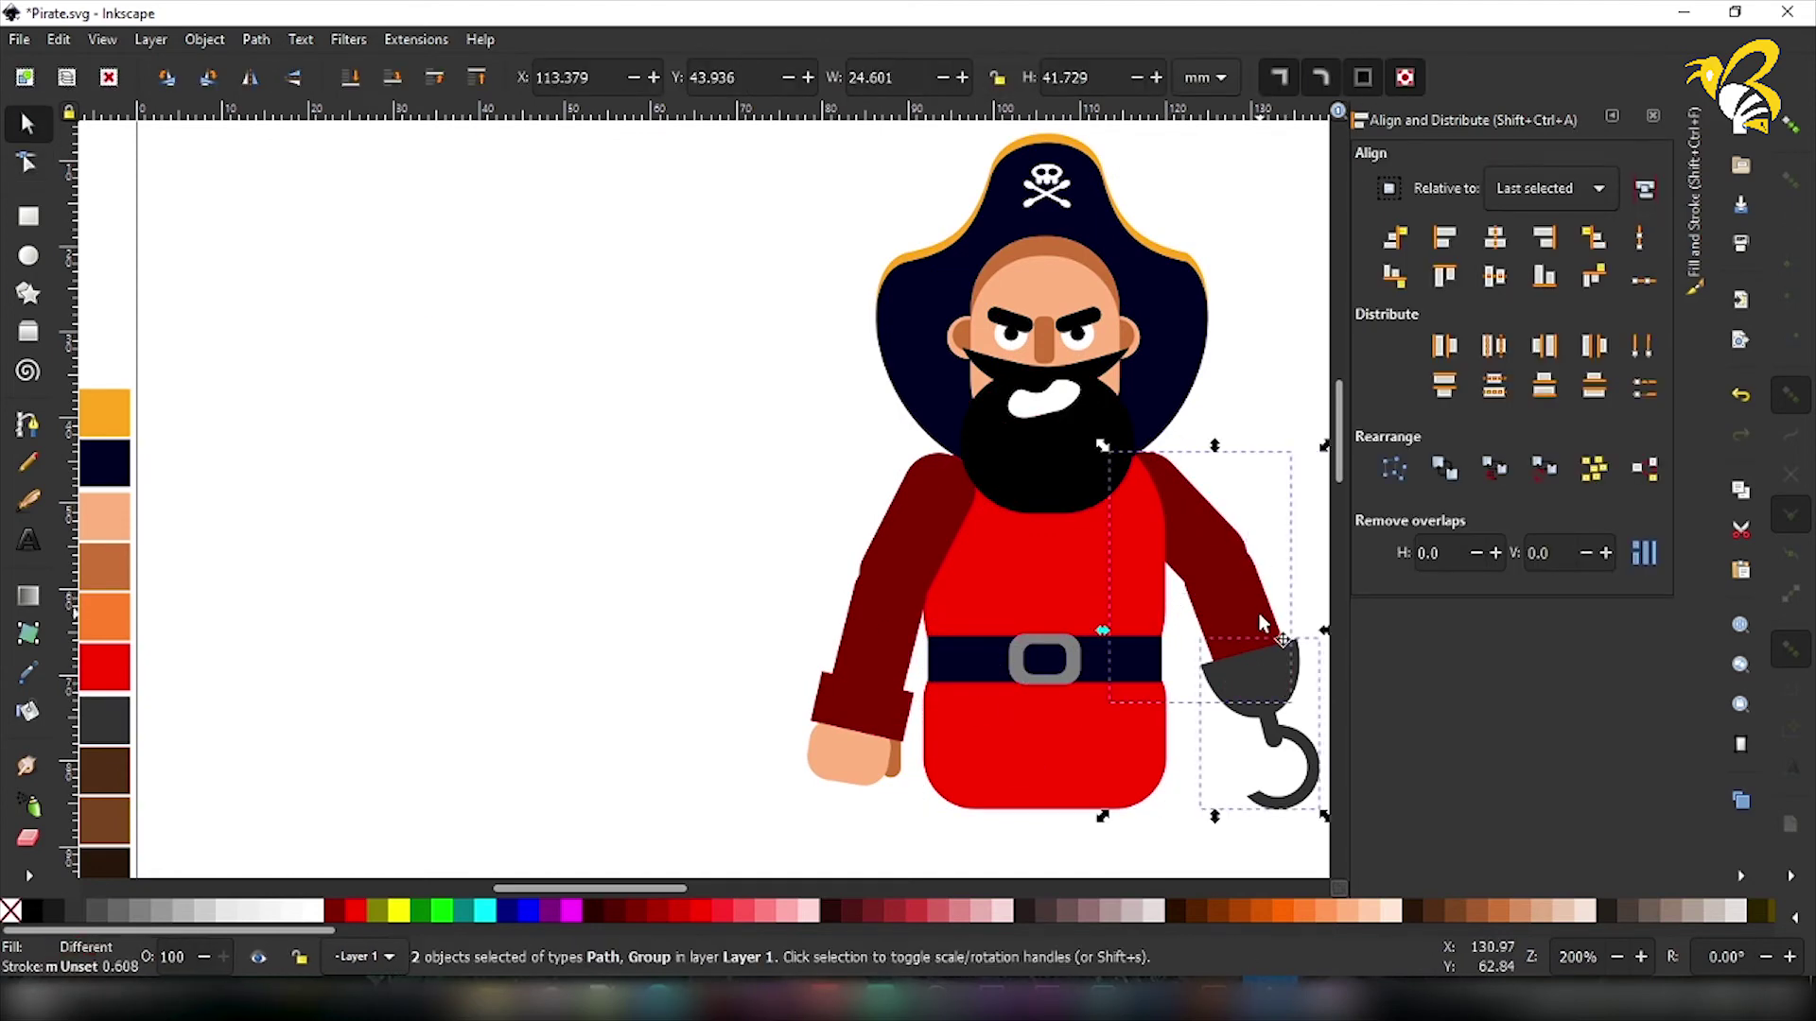
pyautogui.click(1265, 607)
pyautogui.click(250, 81)
pyautogui.click(1196, 542)
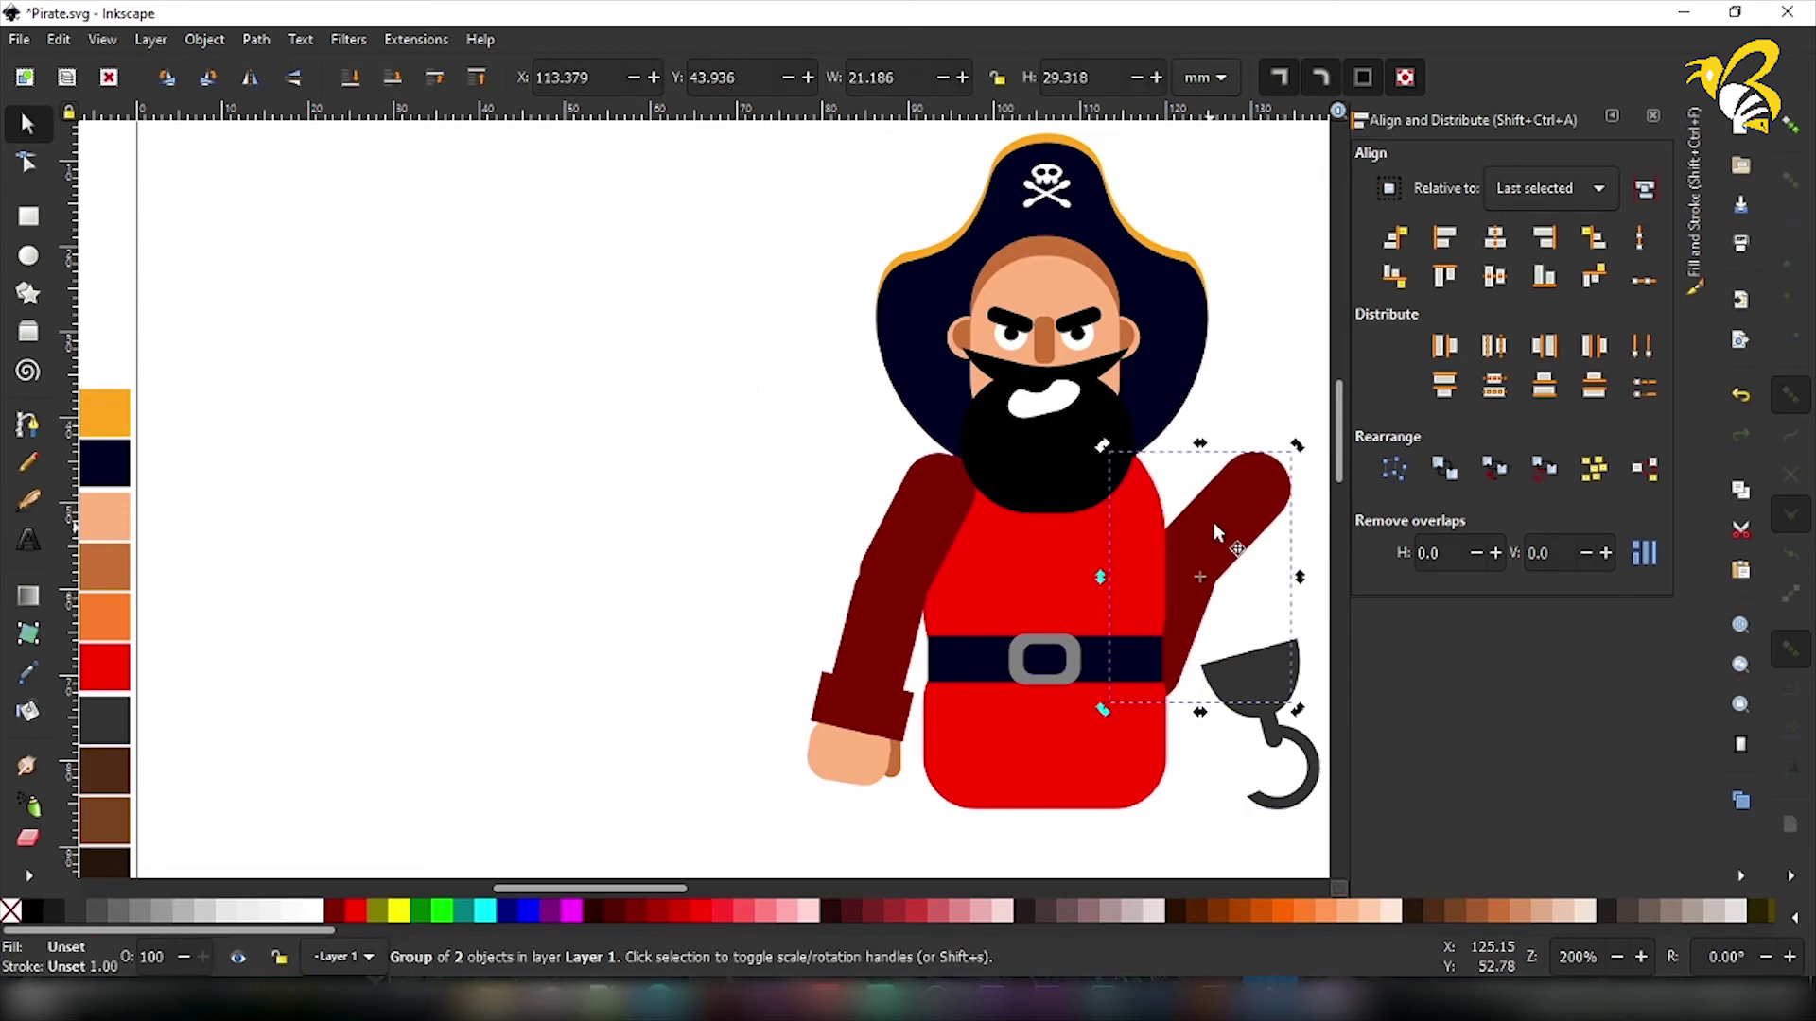
pyautogui.moveTo(1298, 445); pyautogui.dragTo(1128, 431)
# Rotate the hook to match the forearm's new angle and fit it onto the sleeve's end.
pyautogui.click(1272, 688)
pyautogui.click(1286, 733)
pyautogui.moveTo(1193, 817); pyautogui.dragTo(1253, 827)
pyautogui.moveTo(1272, 682); pyautogui.dragTo(1299, 683)
pyautogui.click(1203, 816)
# Draw a rounded upright rectangle about 11.9 by 26.5 mm below the figure for the leg.
pyautogui.hscroll(1, 685, 889)
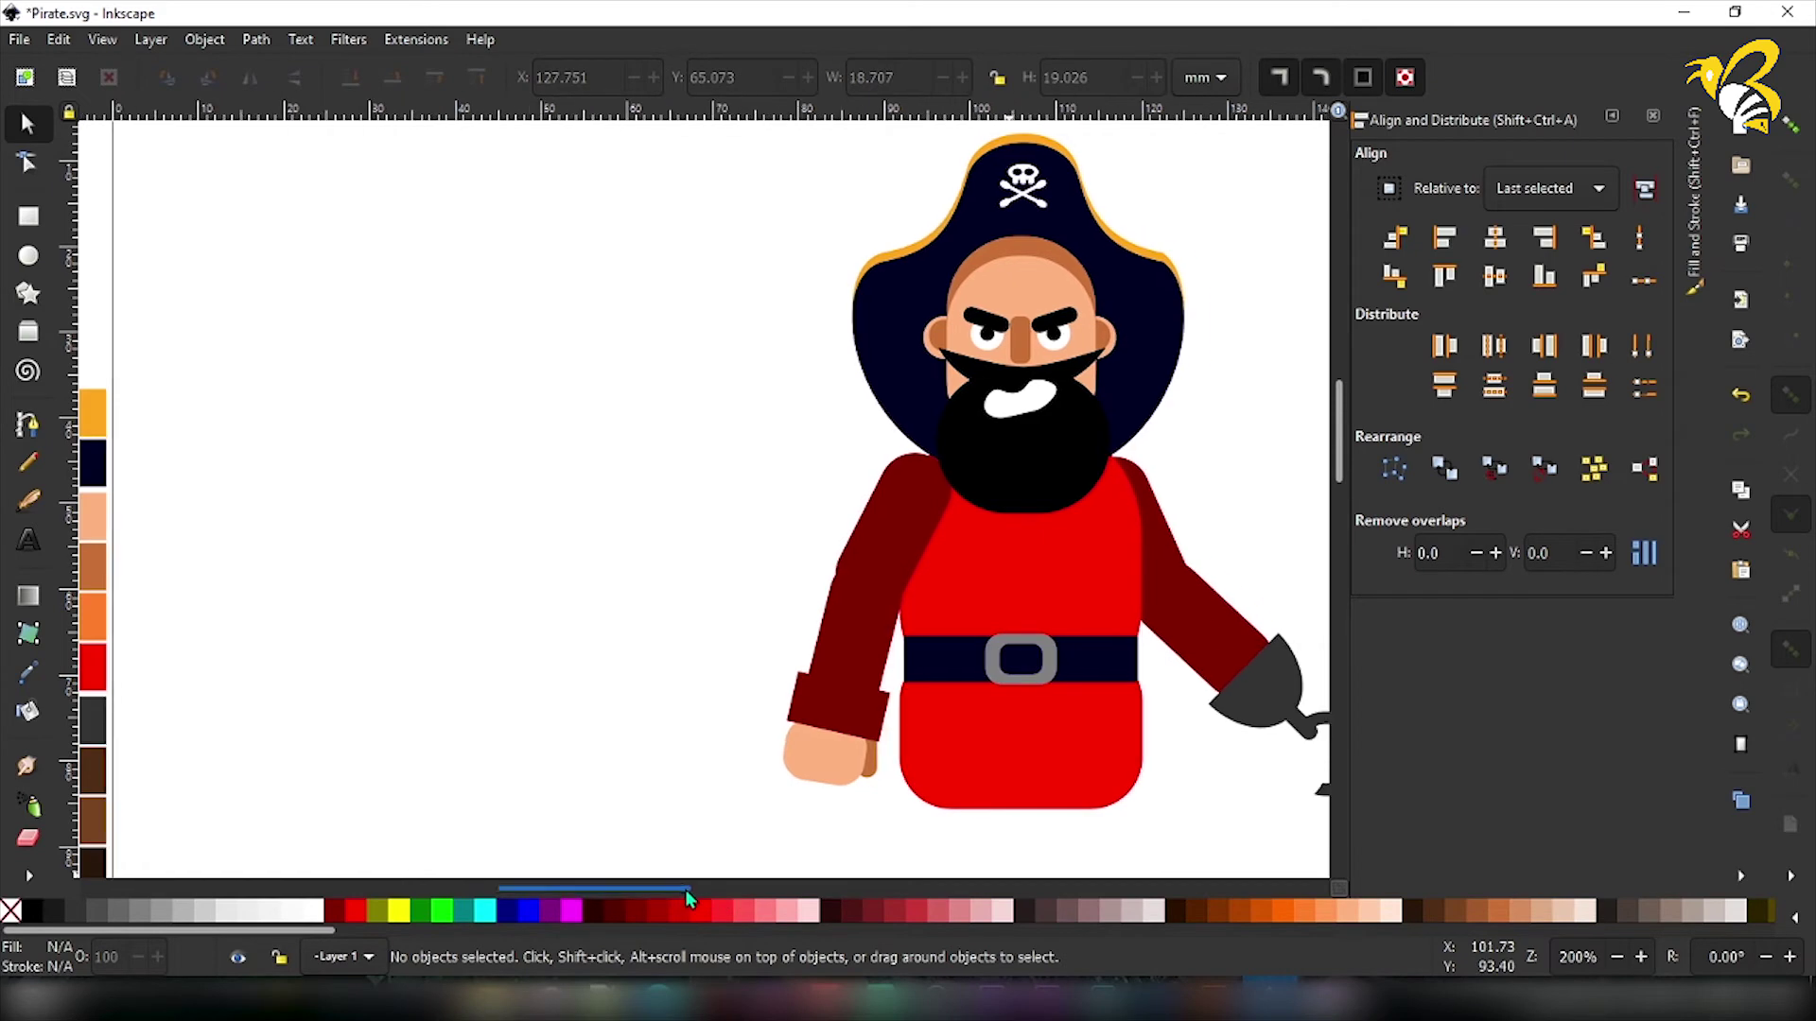
pyautogui.hscroll(2, 670, 889)
pyautogui.press('z')
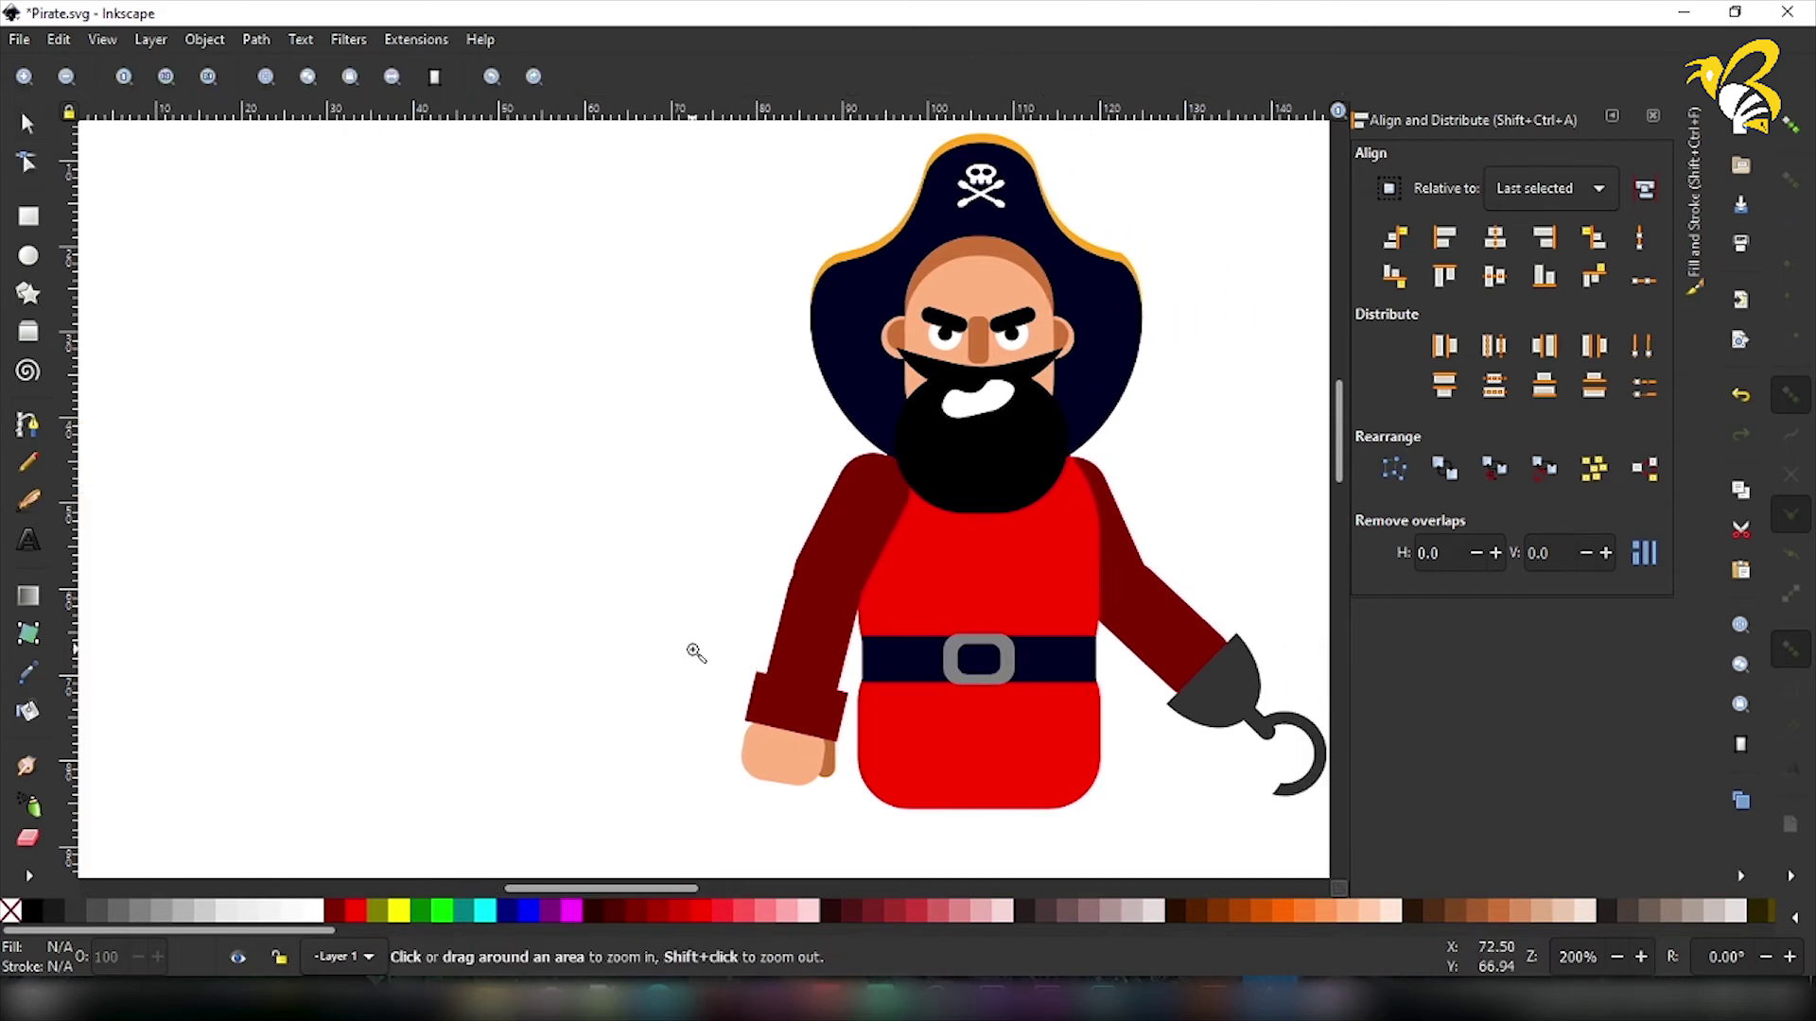
pyautogui.moveTo(677, 652); pyautogui.dragTo(257, 655)
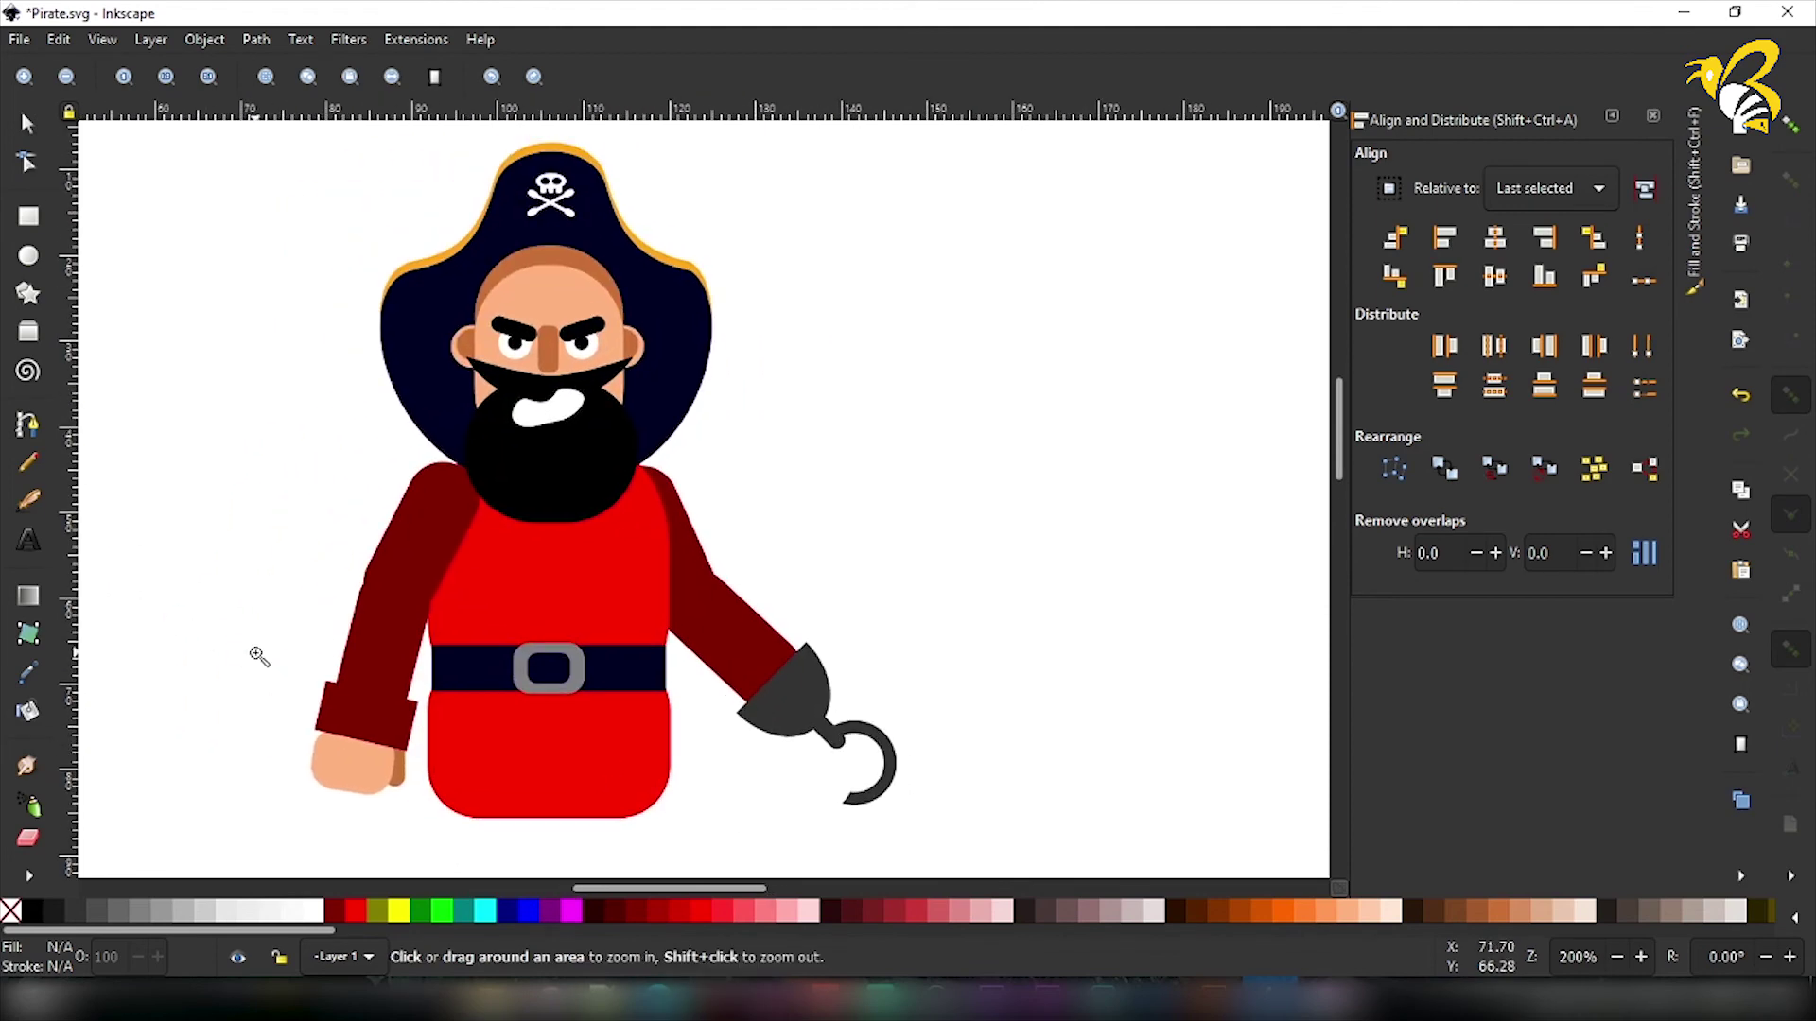
pyautogui.keyDown('shift'); pyautogui.click(259, 653); pyautogui.keyUp('shift')
pyautogui.moveTo(656, 591); pyautogui.dragTo(655, 414)
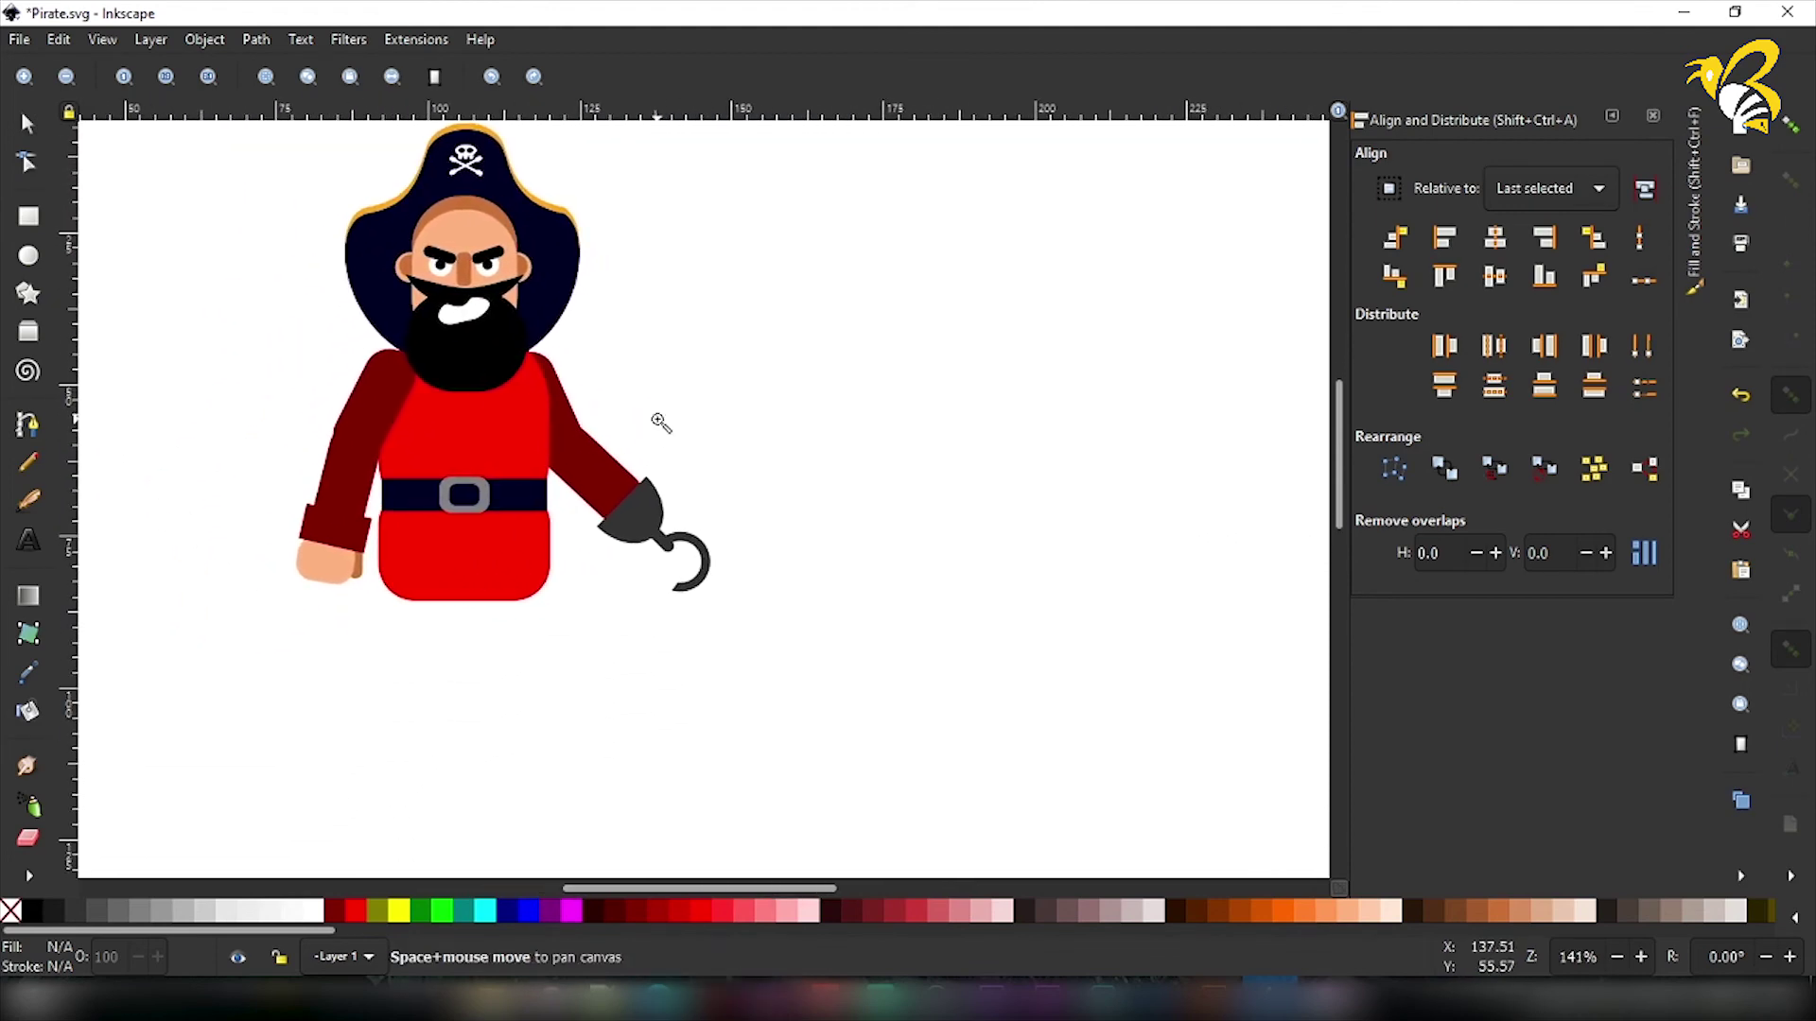
pyautogui.click(248, 349)
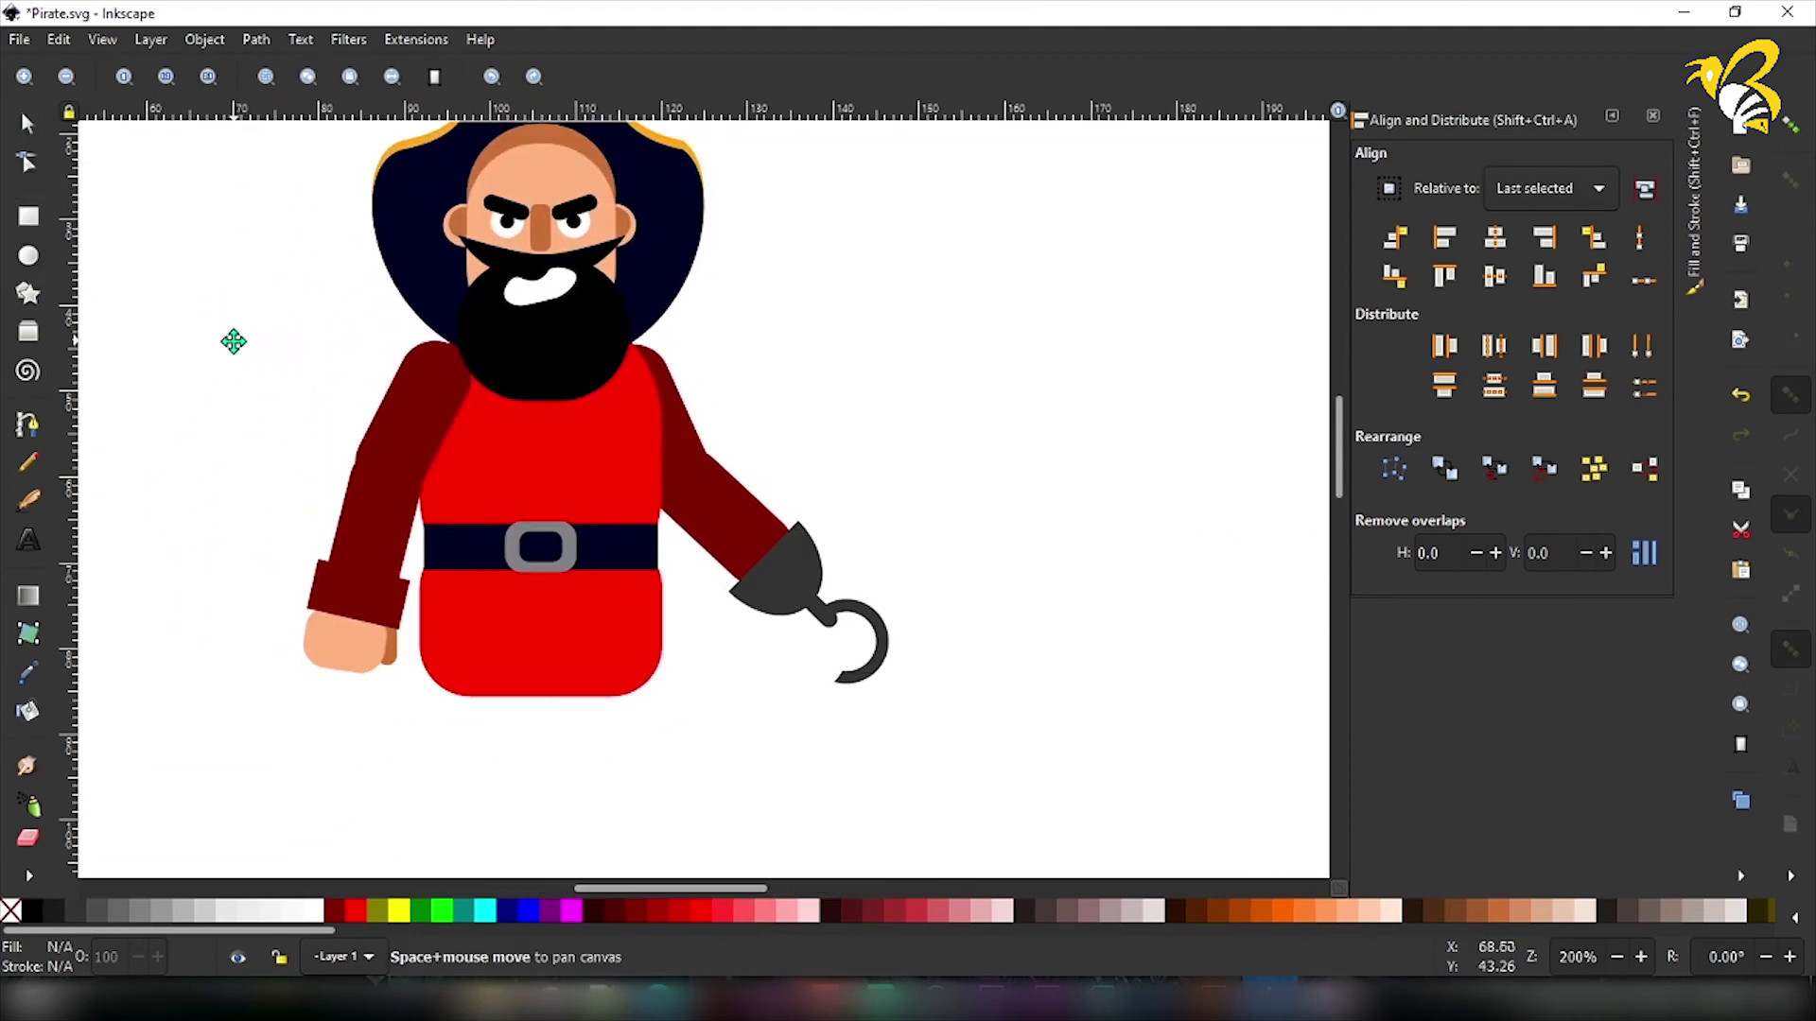
pyautogui.keyDown('shift'); pyautogui.click(216, 368); pyautogui.keyUp('shift')
pyautogui.keyDown('shift'); pyautogui.click(217, 368); pyautogui.keyUp('shift')
pyautogui.click(28, 129)
pyautogui.moveTo(179, 510)
pyautogui.mouseDown()
pyautogui.moveTo(284, 490)
pyautogui.moveTo(360, 446)
pyautogui.mouseUp()
pyautogui.click(29, 215)
pyautogui.moveTo(270, 510); pyautogui.dragTo(321, 624)
pyautogui.click(26, 123)
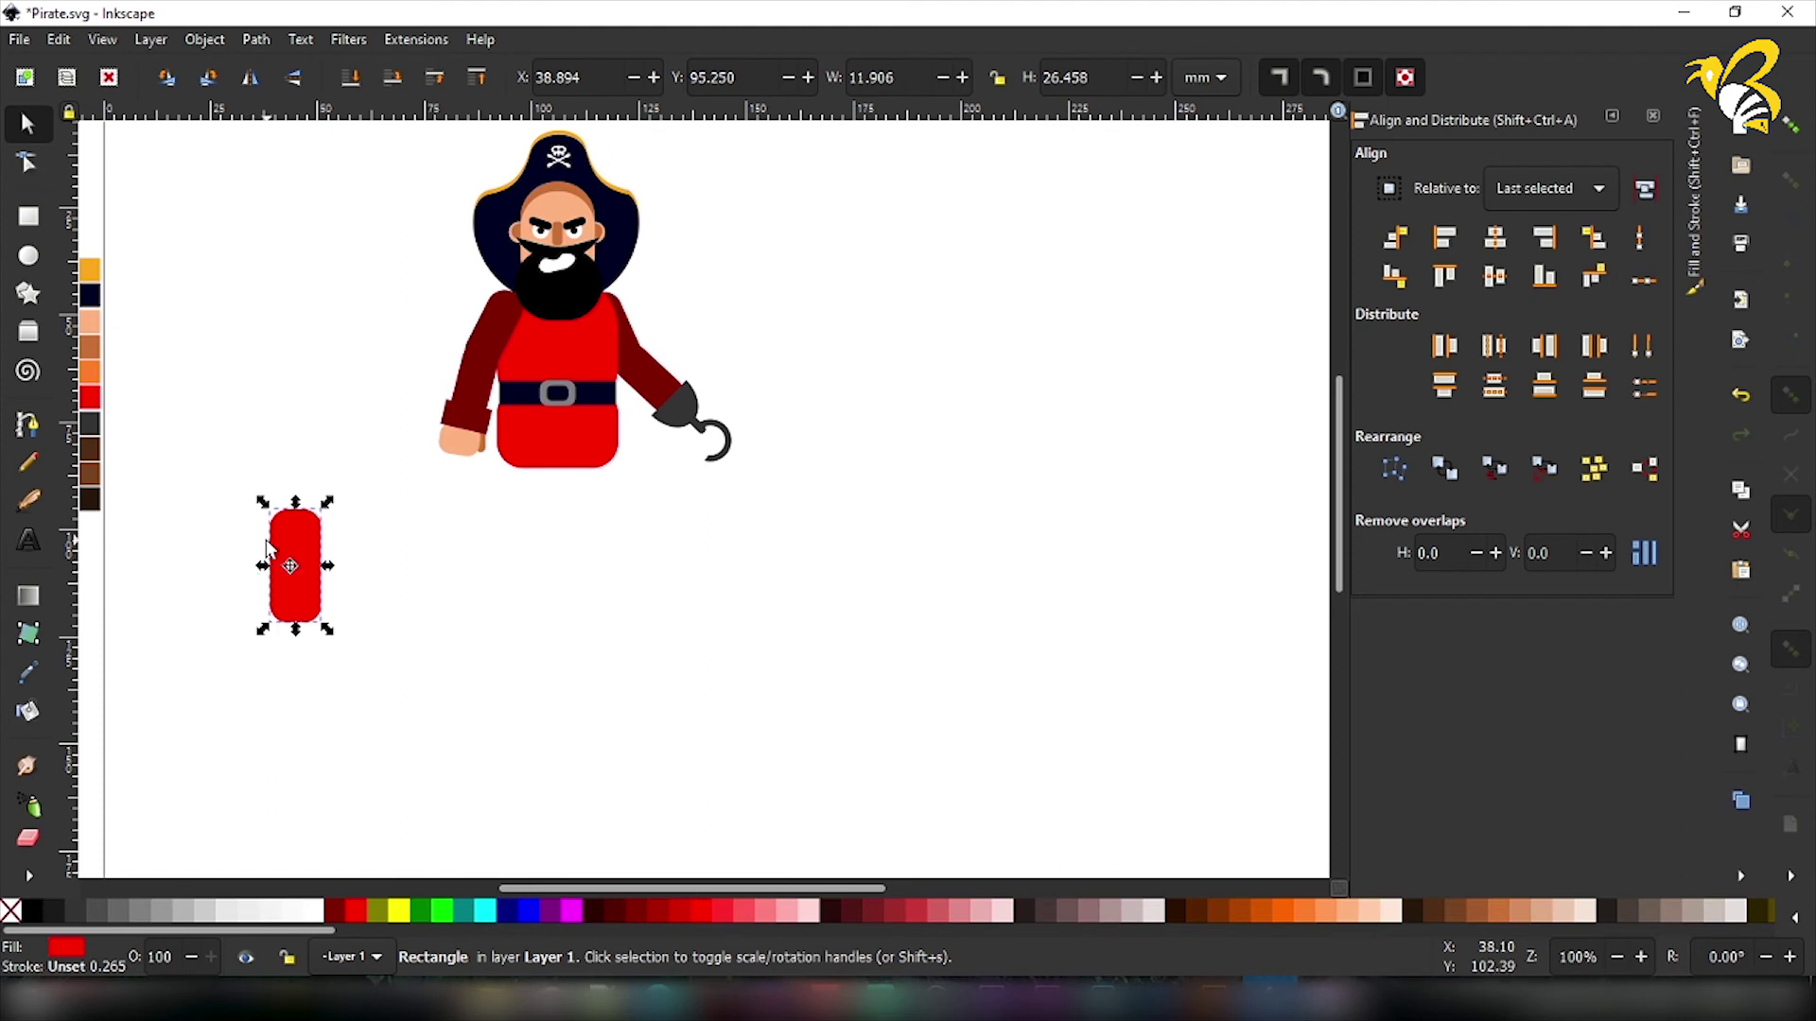
# Duplicate the leg rectangle below the original as the lower leg and tilt the upper one slightly.
pyautogui.moveTo(288, 652); pyautogui.dragTo(286, 656)
pyautogui.click(317, 536)
pyautogui.click(316, 536)
pyautogui.moveTo(327, 508); pyautogui.dragTo(330, 525)
pyautogui.moveTo(289, 655); pyautogui.dragTo(286, 649)
# Fully round the ends of both leg pieces and overlap them at the knee.
pyautogui.press('n')
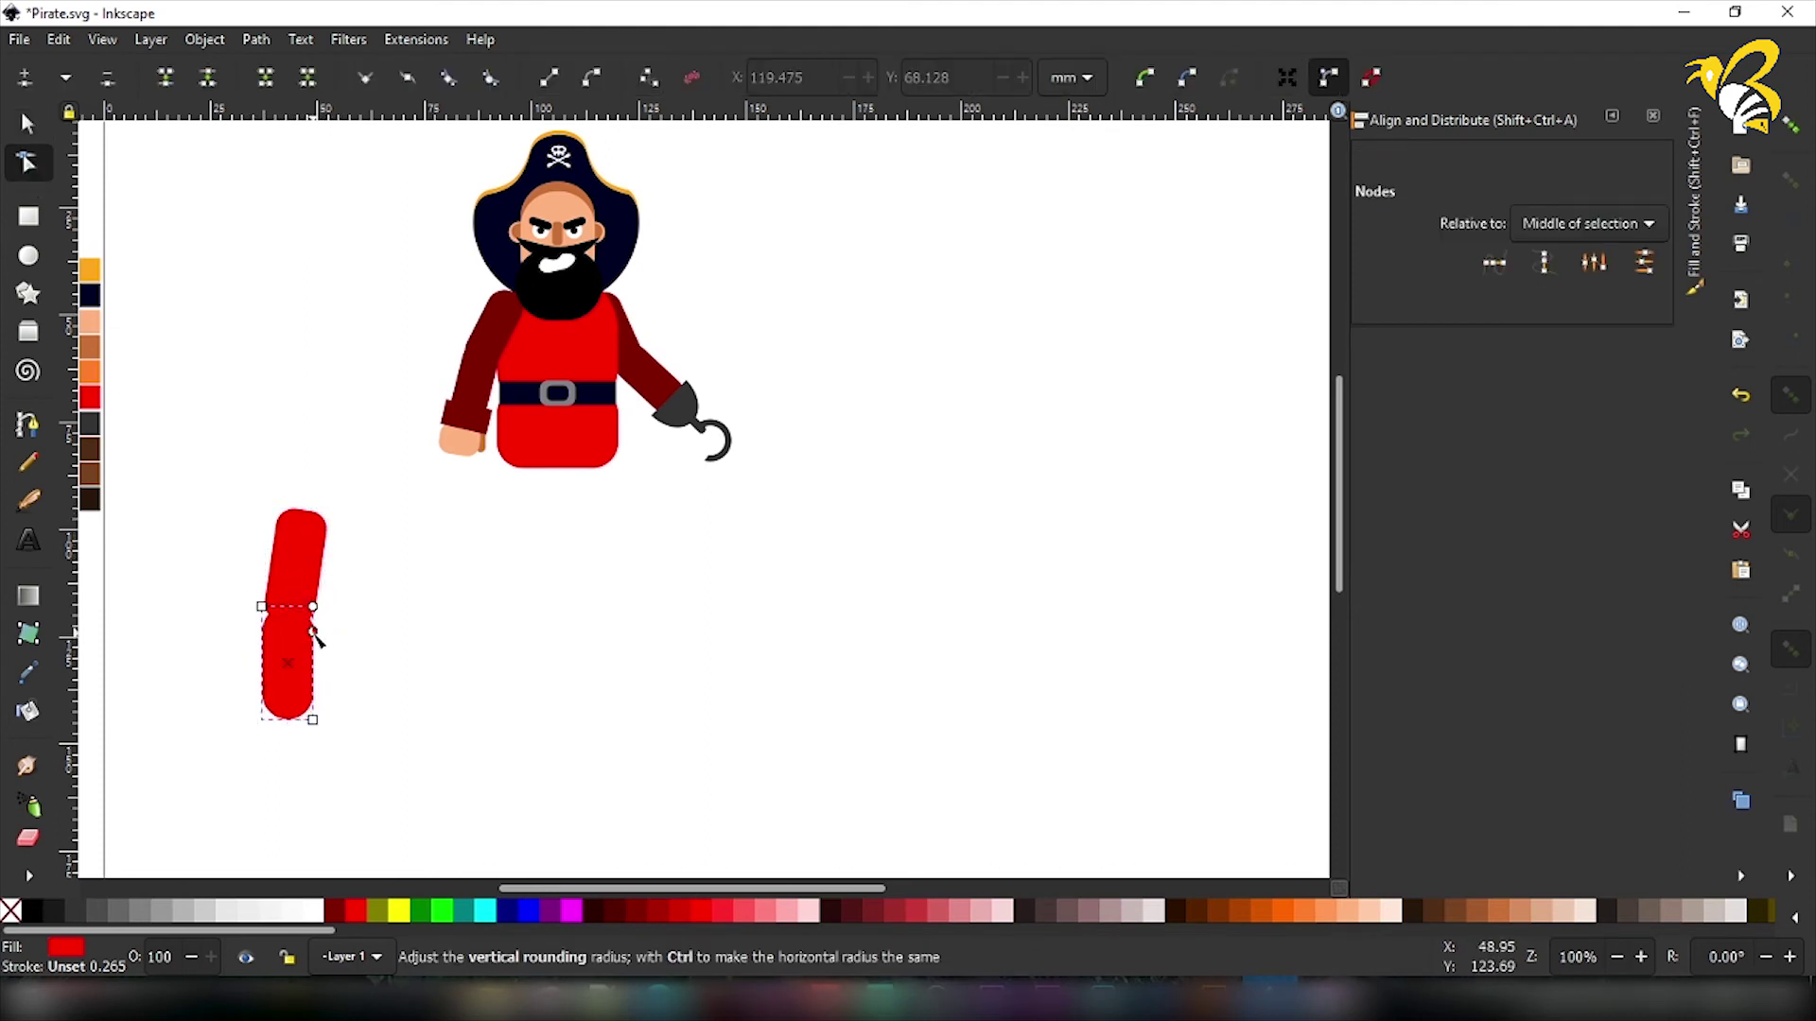
pyautogui.press('s')
pyautogui.moveTo(314, 565); pyautogui.dragTo(312, 572)
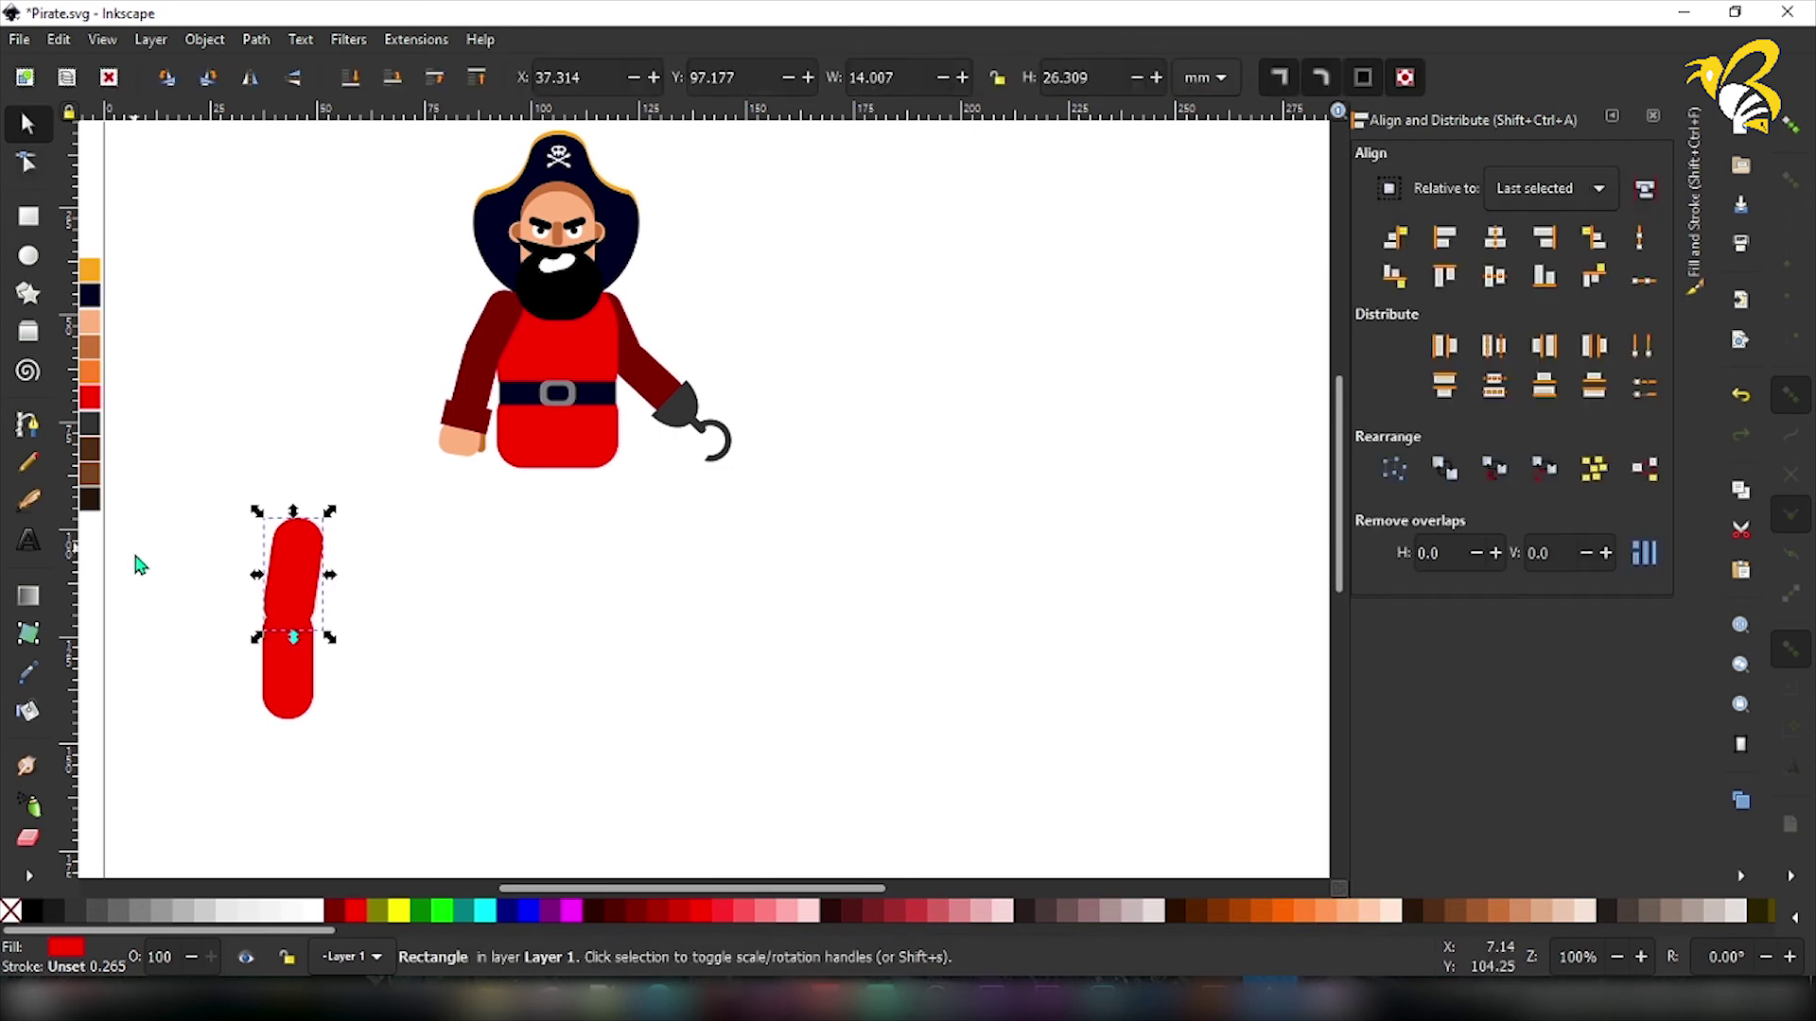
# Fill both leg pieces with the palette's dark gray.
pyautogui.hotkey('ctrl', 'a')
pyautogui.press('d')
pyautogui.click(90, 425)
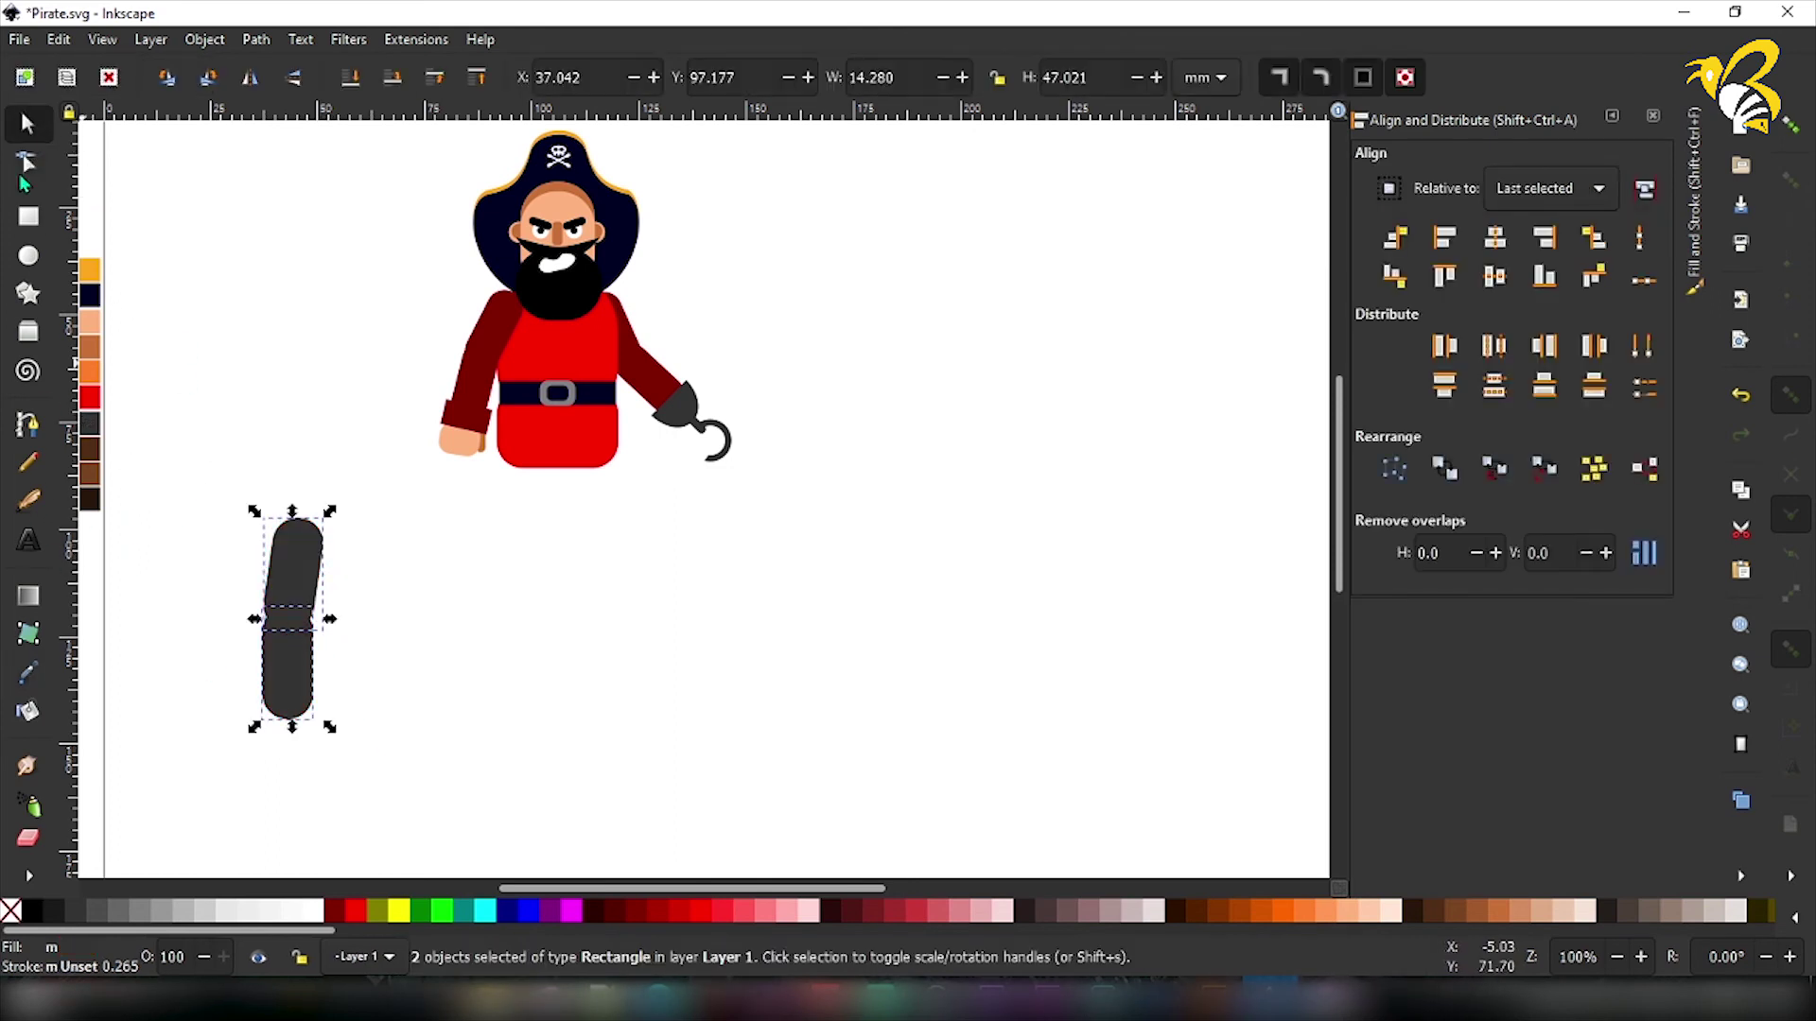
# Draw a rounded rectangle about 13.8 by 22.5 mm over the lower leg's end and fill it with the palette's dark brown.
pyautogui.press('r')
pyautogui.moveTo(256, 697); pyautogui.dragTo(315, 779)
pyautogui.press('s')
pyautogui.press('d')
pyautogui.click(90, 449)
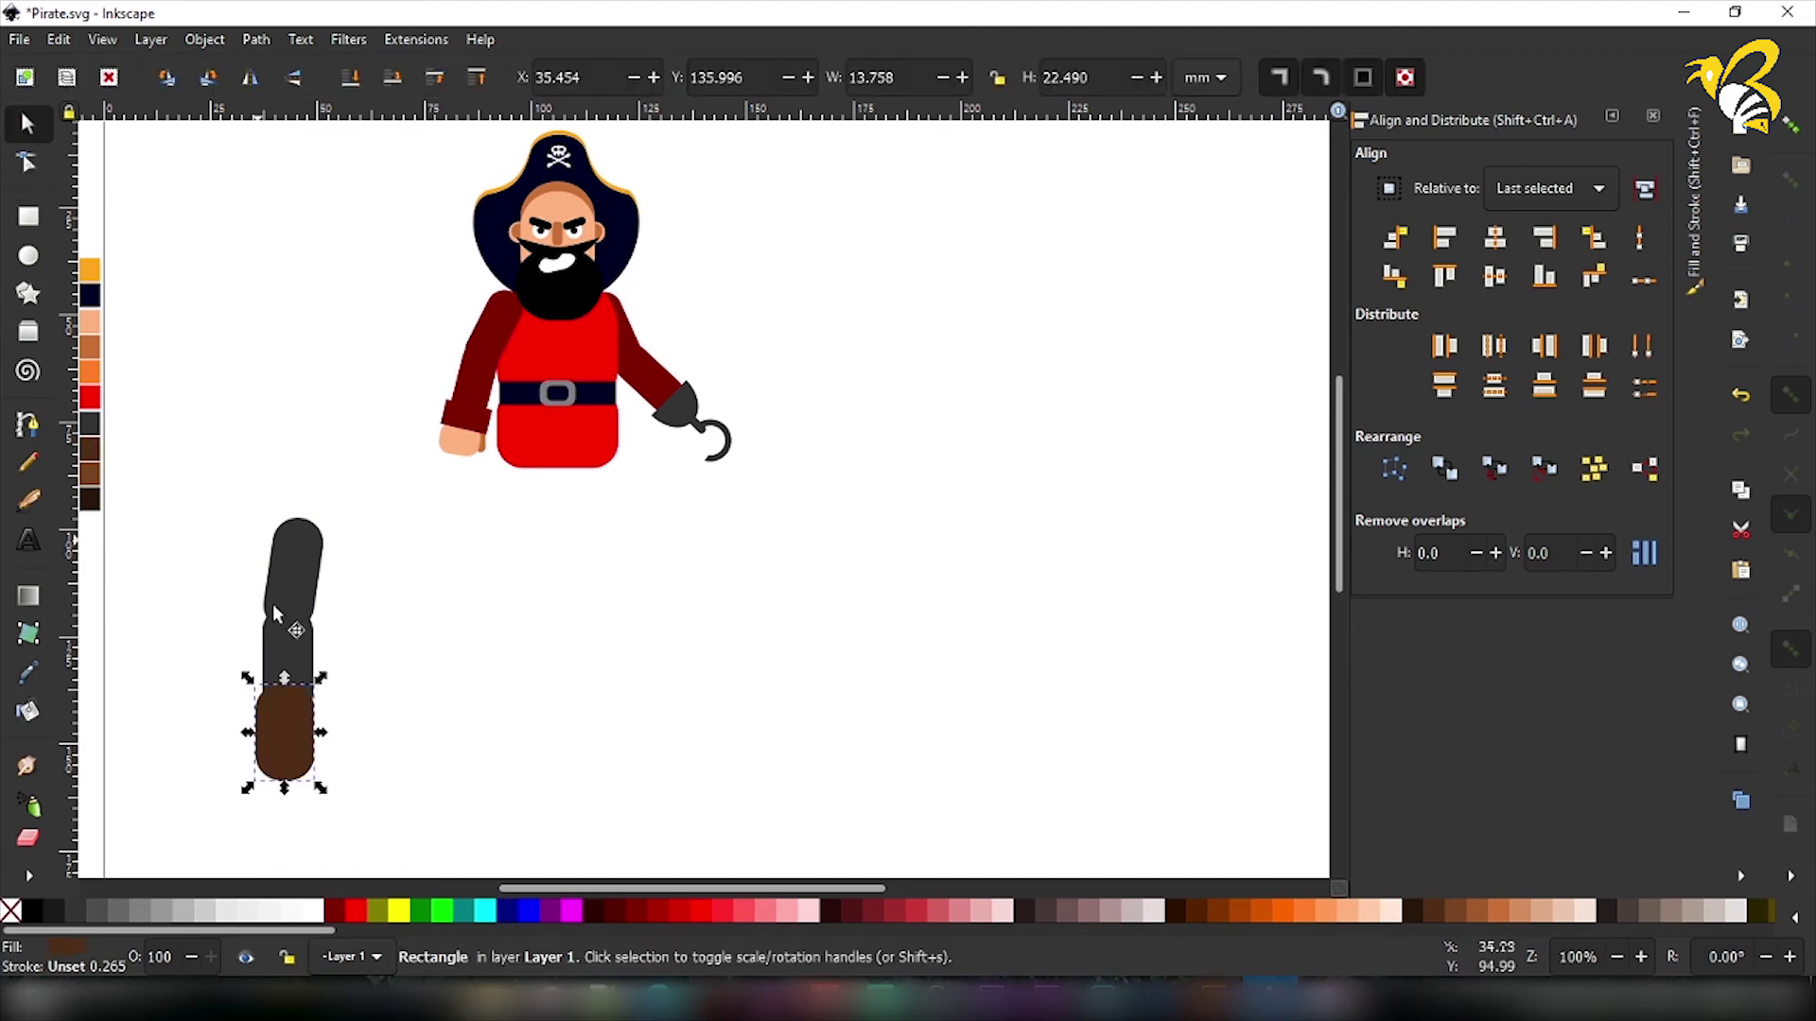
# Reduce the boot shaft's corner rounding and shift it up slightly on the lower leg.
pyautogui.press('n')
pyautogui.press('s')
pyautogui.moveTo(291, 728); pyautogui.dragTo(291, 723)
# Draw a circle and a rounded rectangle about 40.7 by 15.9 mm covering its lower half.
pyautogui.press('e')
pyautogui.moveTo(537, 602); pyautogui.dragTo(634, 708)
pyautogui.press('r')
pyautogui.moveTo(481, 638); pyautogui.dragTo(655, 706)
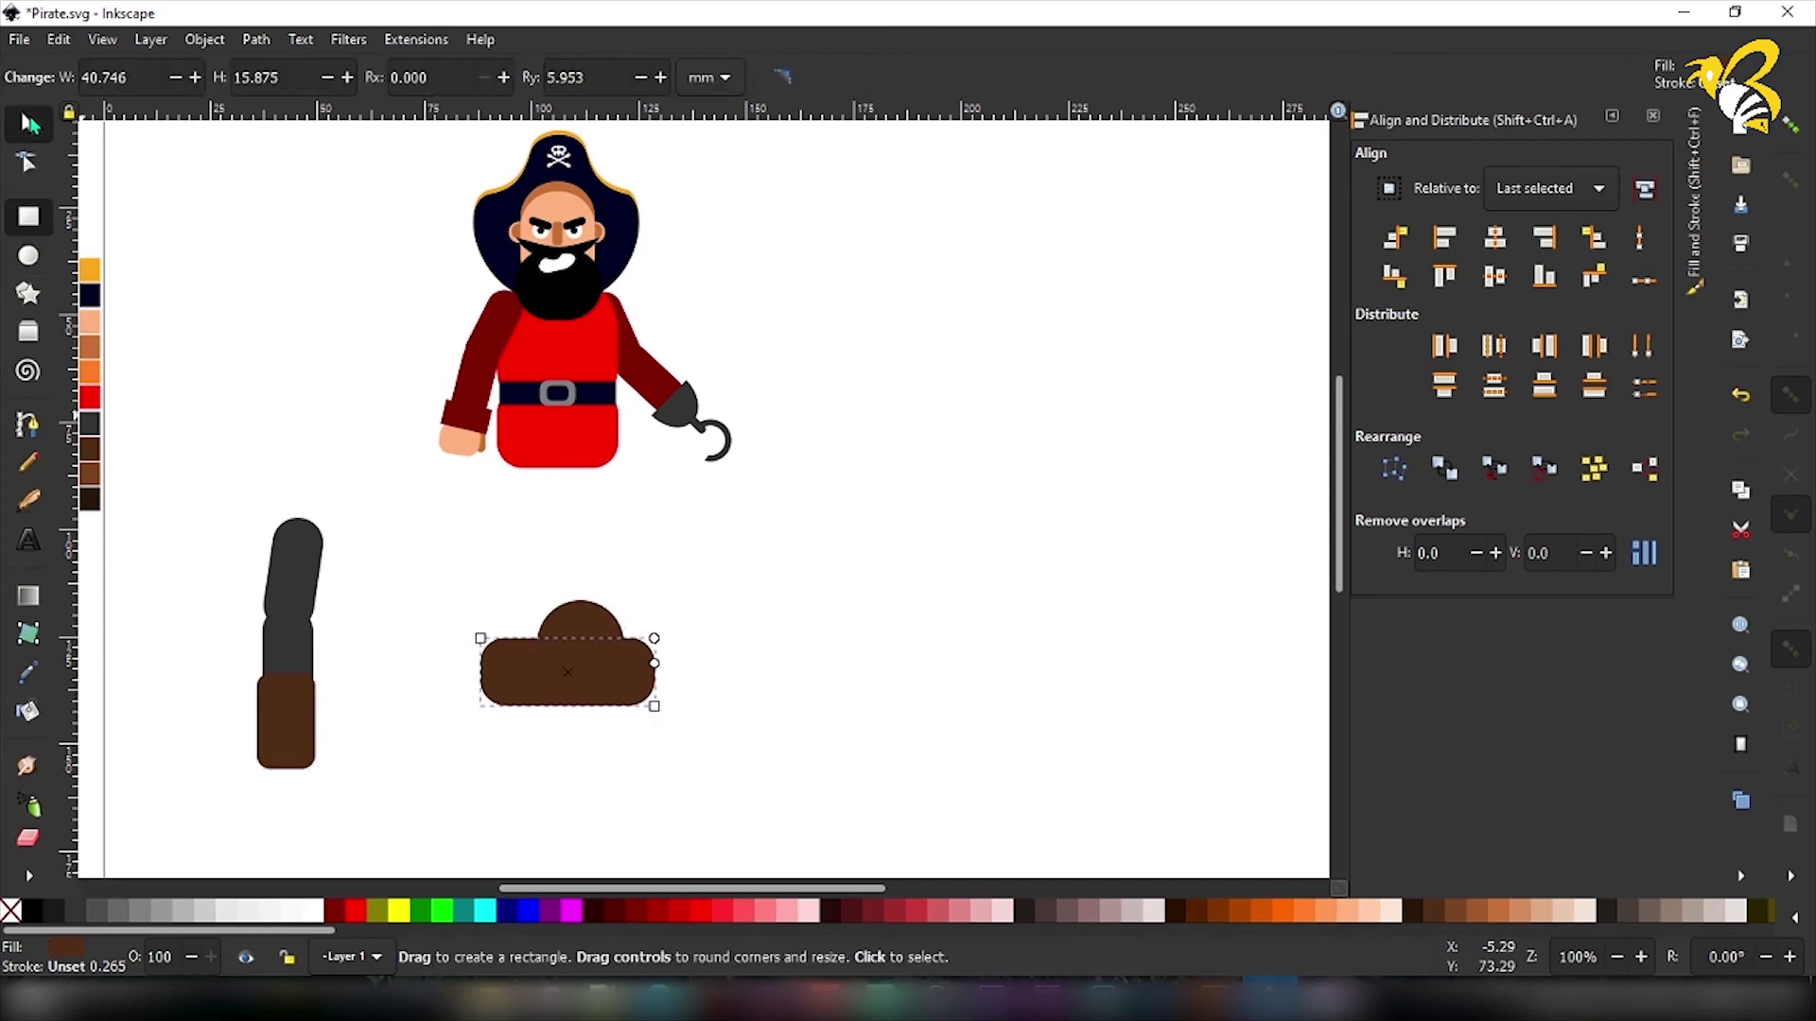
# Subtract the rectangle from the circle and place the resulting half-circle at the boot's base as its foot.
pyautogui.click(30, 123)
pyautogui.moveTo(426, 520); pyautogui.dragTo(740, 759)
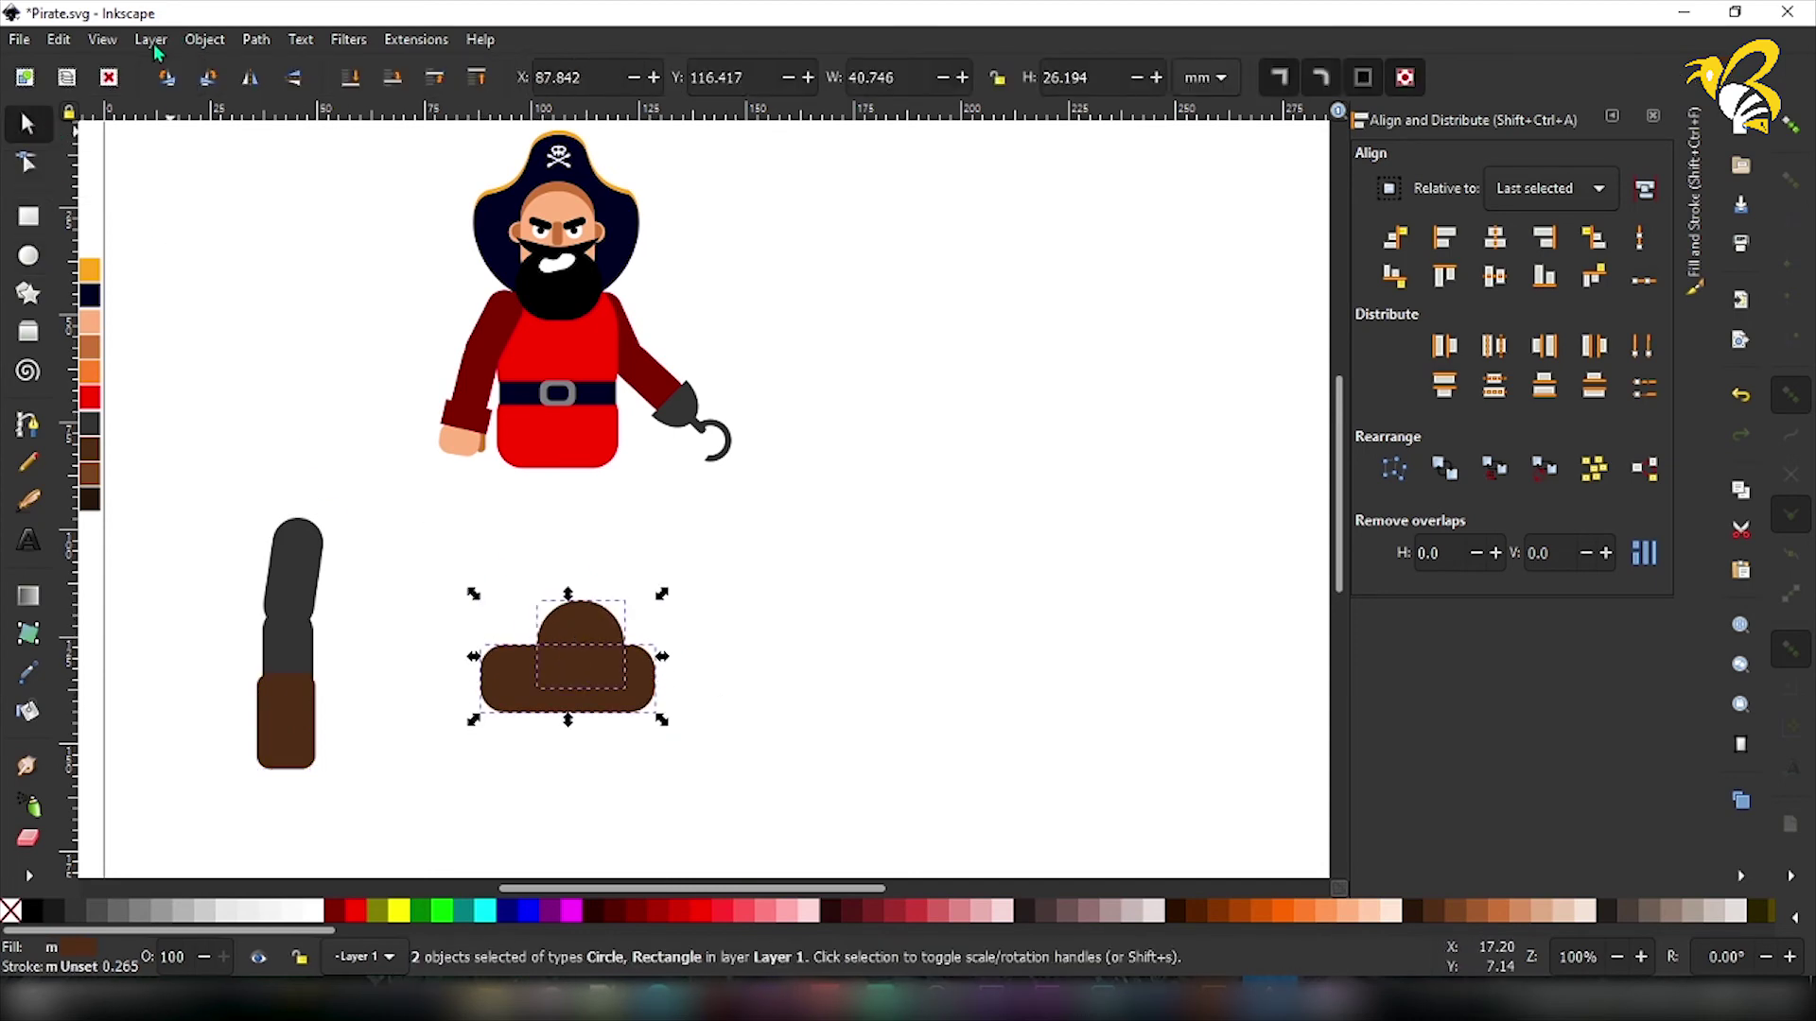
pyautogui.click(255, 39)
pyautogui.click(288, 174)
pyautogui.moveTo(579, 649); pyautogui.dragTo(268, 776)
# Draw a short diagonal detail line across the boot's foot with the Pen tool.
pyautogui.click(27, 426)
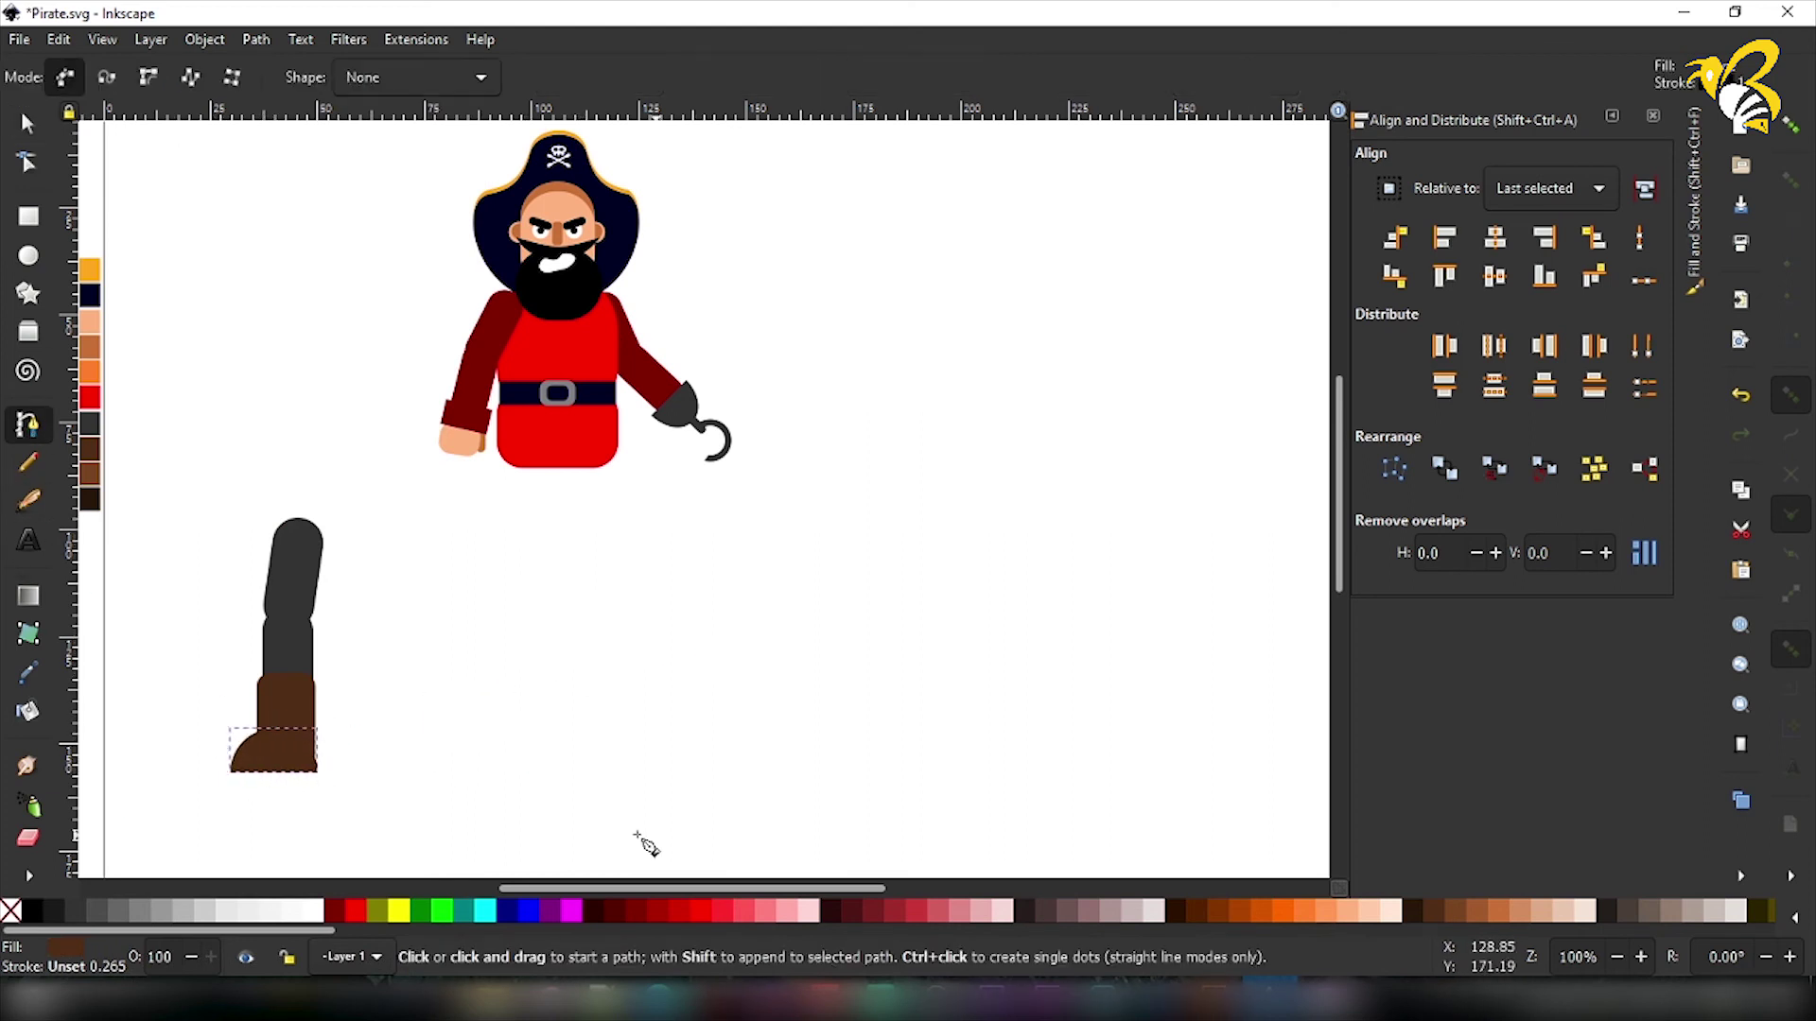
pyautogui.click(263, 739)
pyautogui.click(300, 761)
pyautogui.click(263, 740)
# Bend the boot's diagonal detail line into a curved highlight shape with an aa4400 fill and no stroke.
pyautogui.click(32, 174)
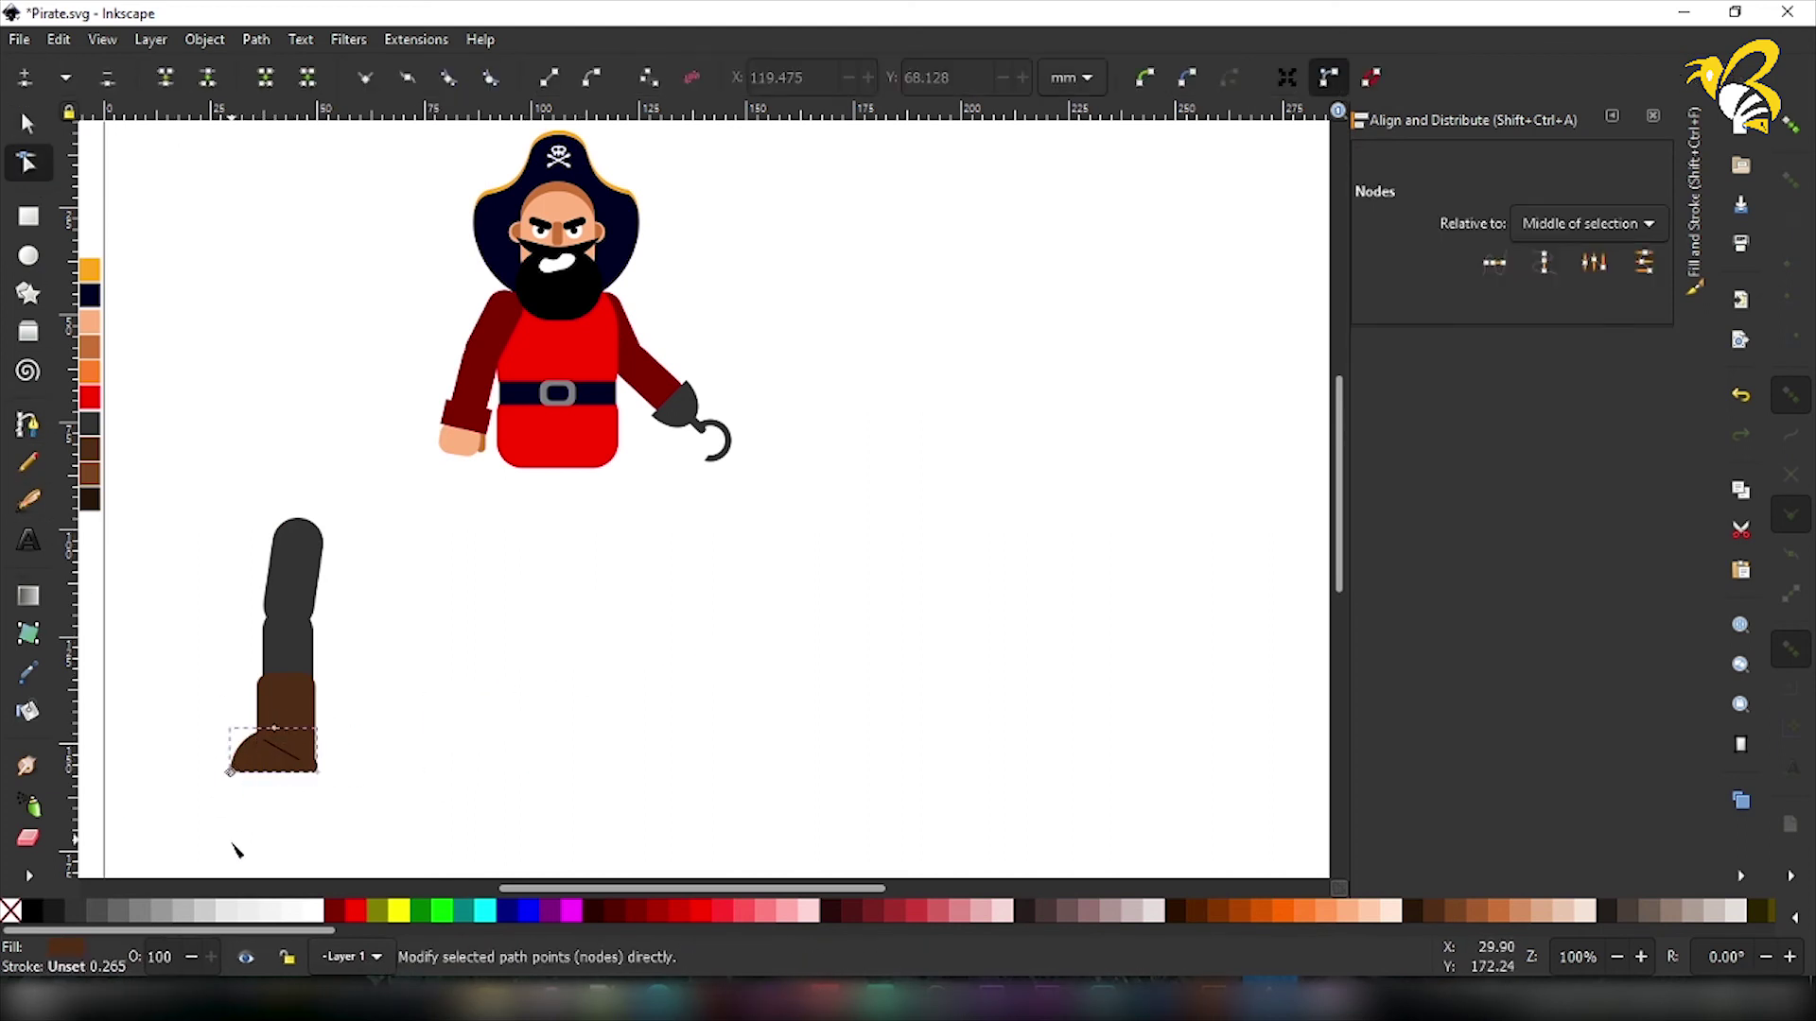
pyautogui.click(66, 950)
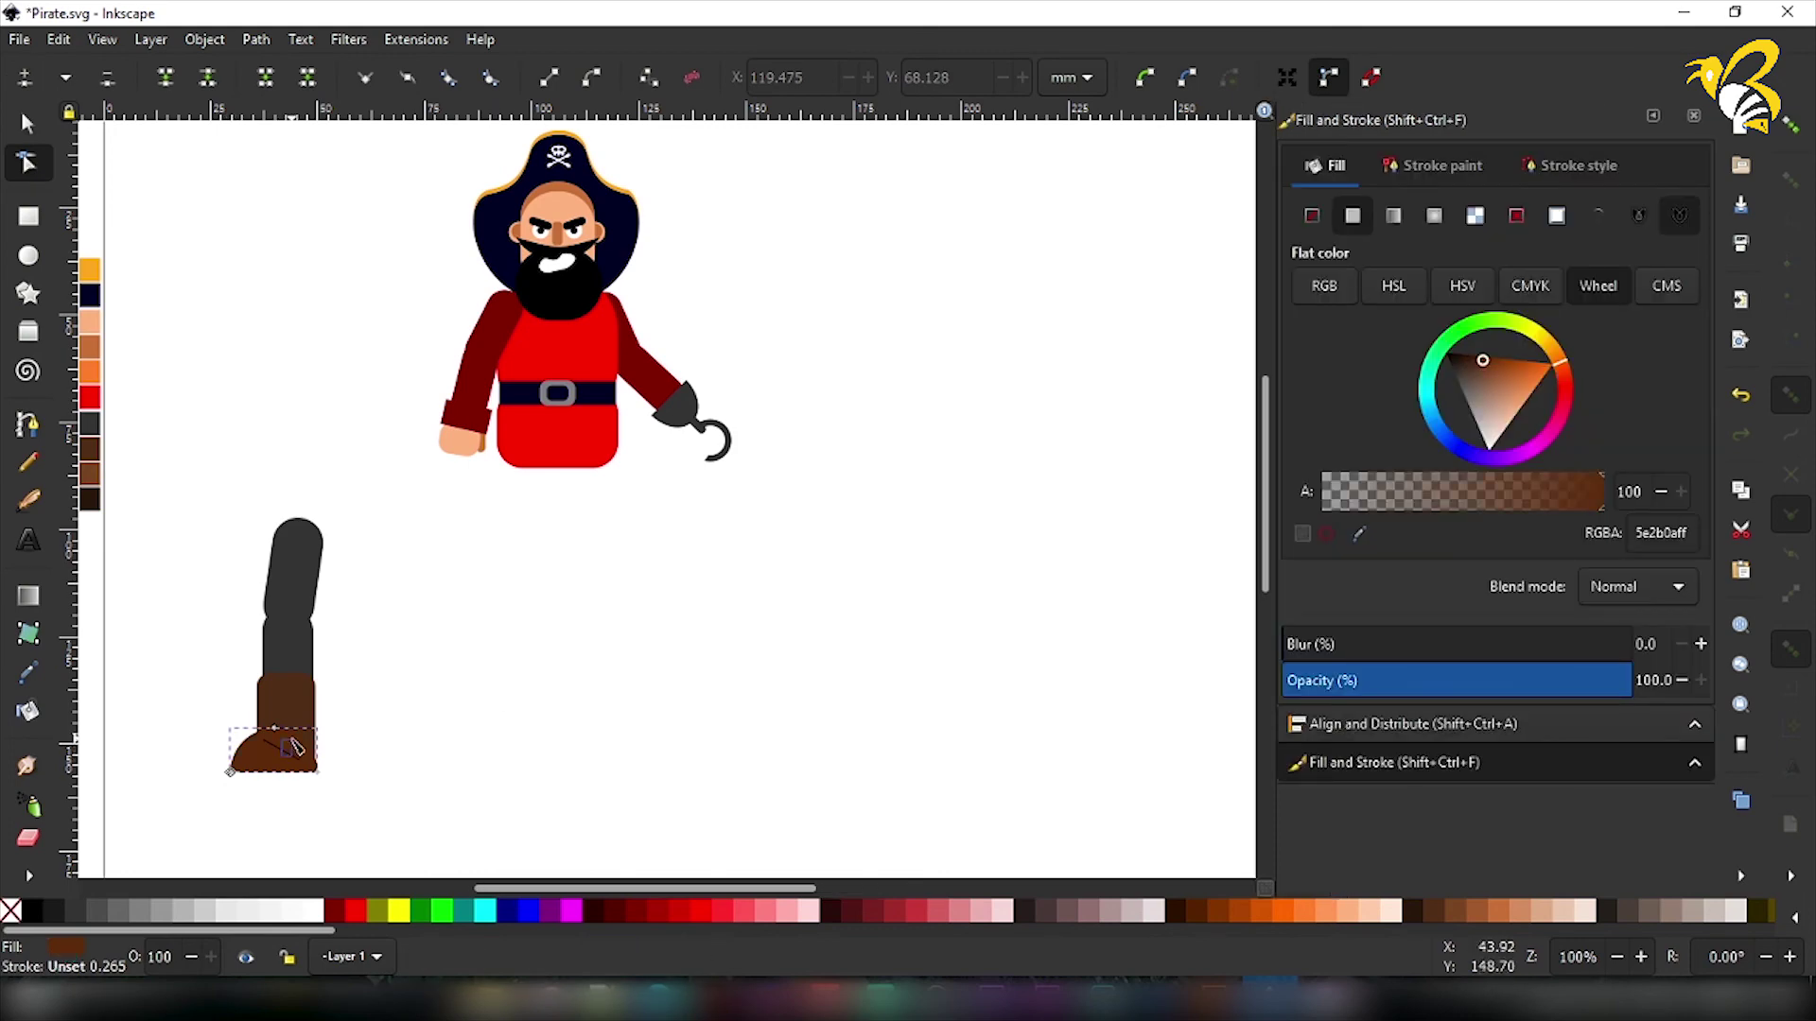
pyautogui.click(281, 756)
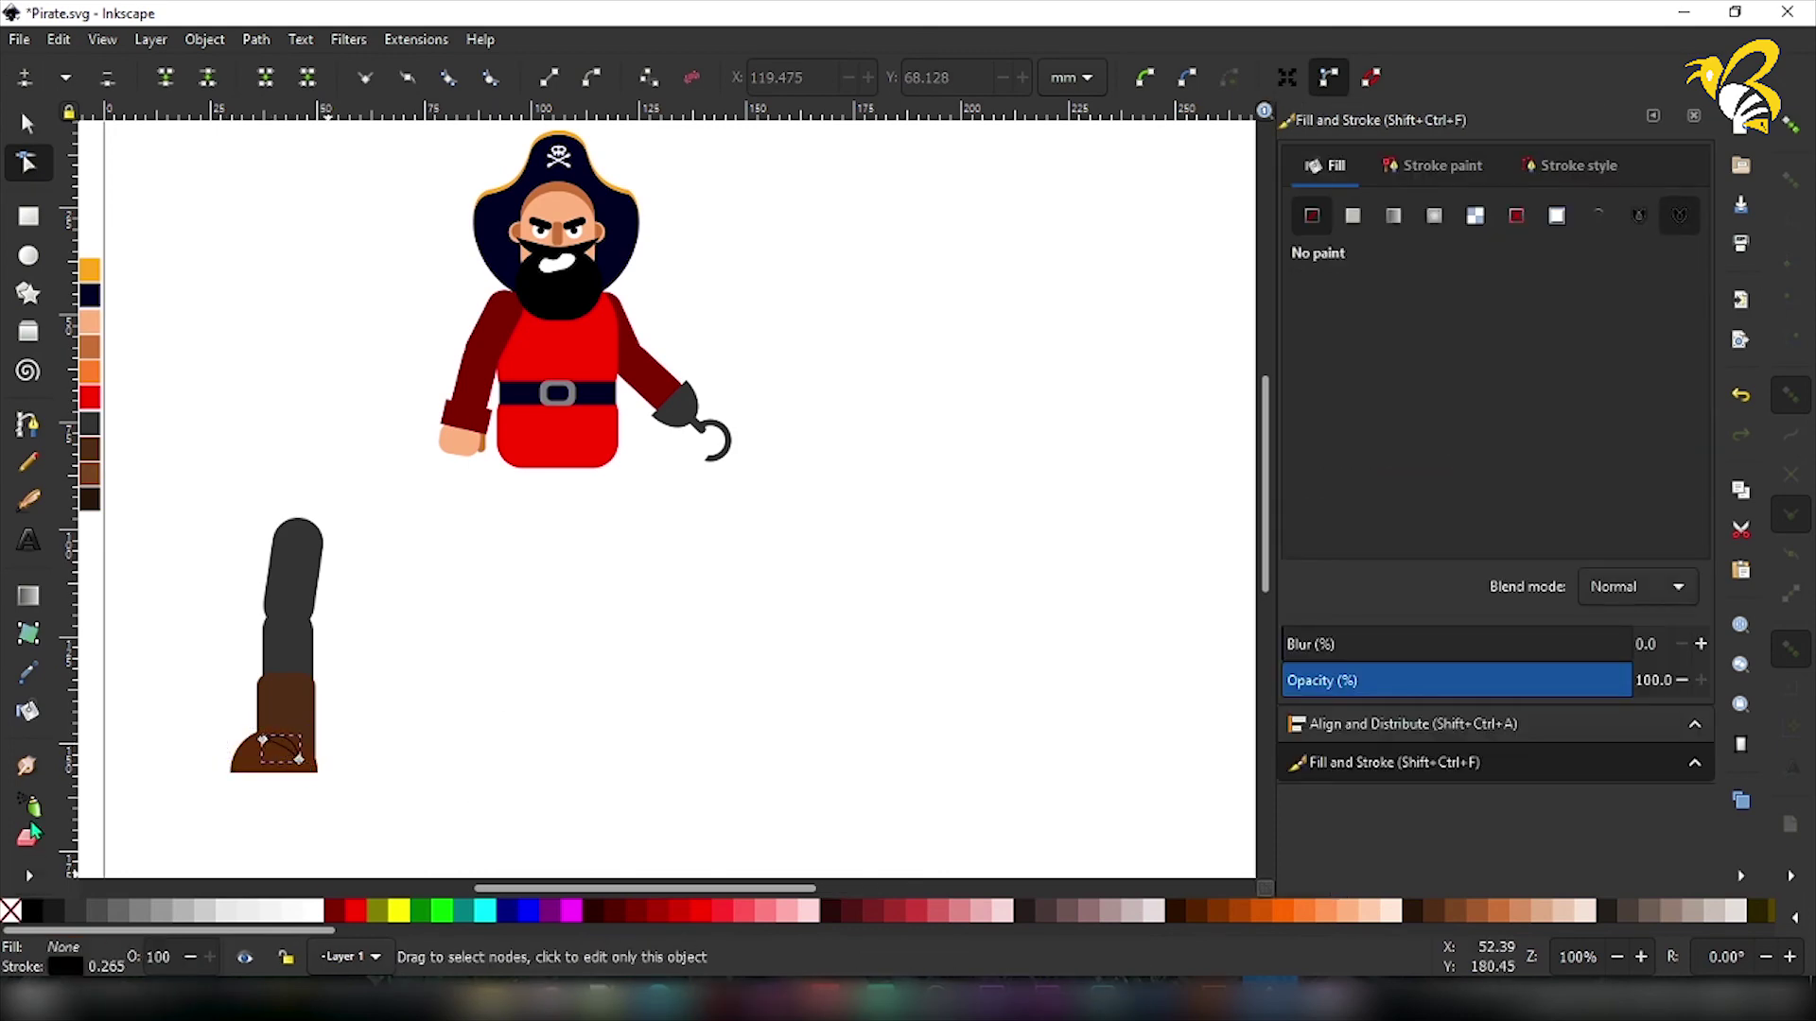
pyautogui.click(1220, 911)
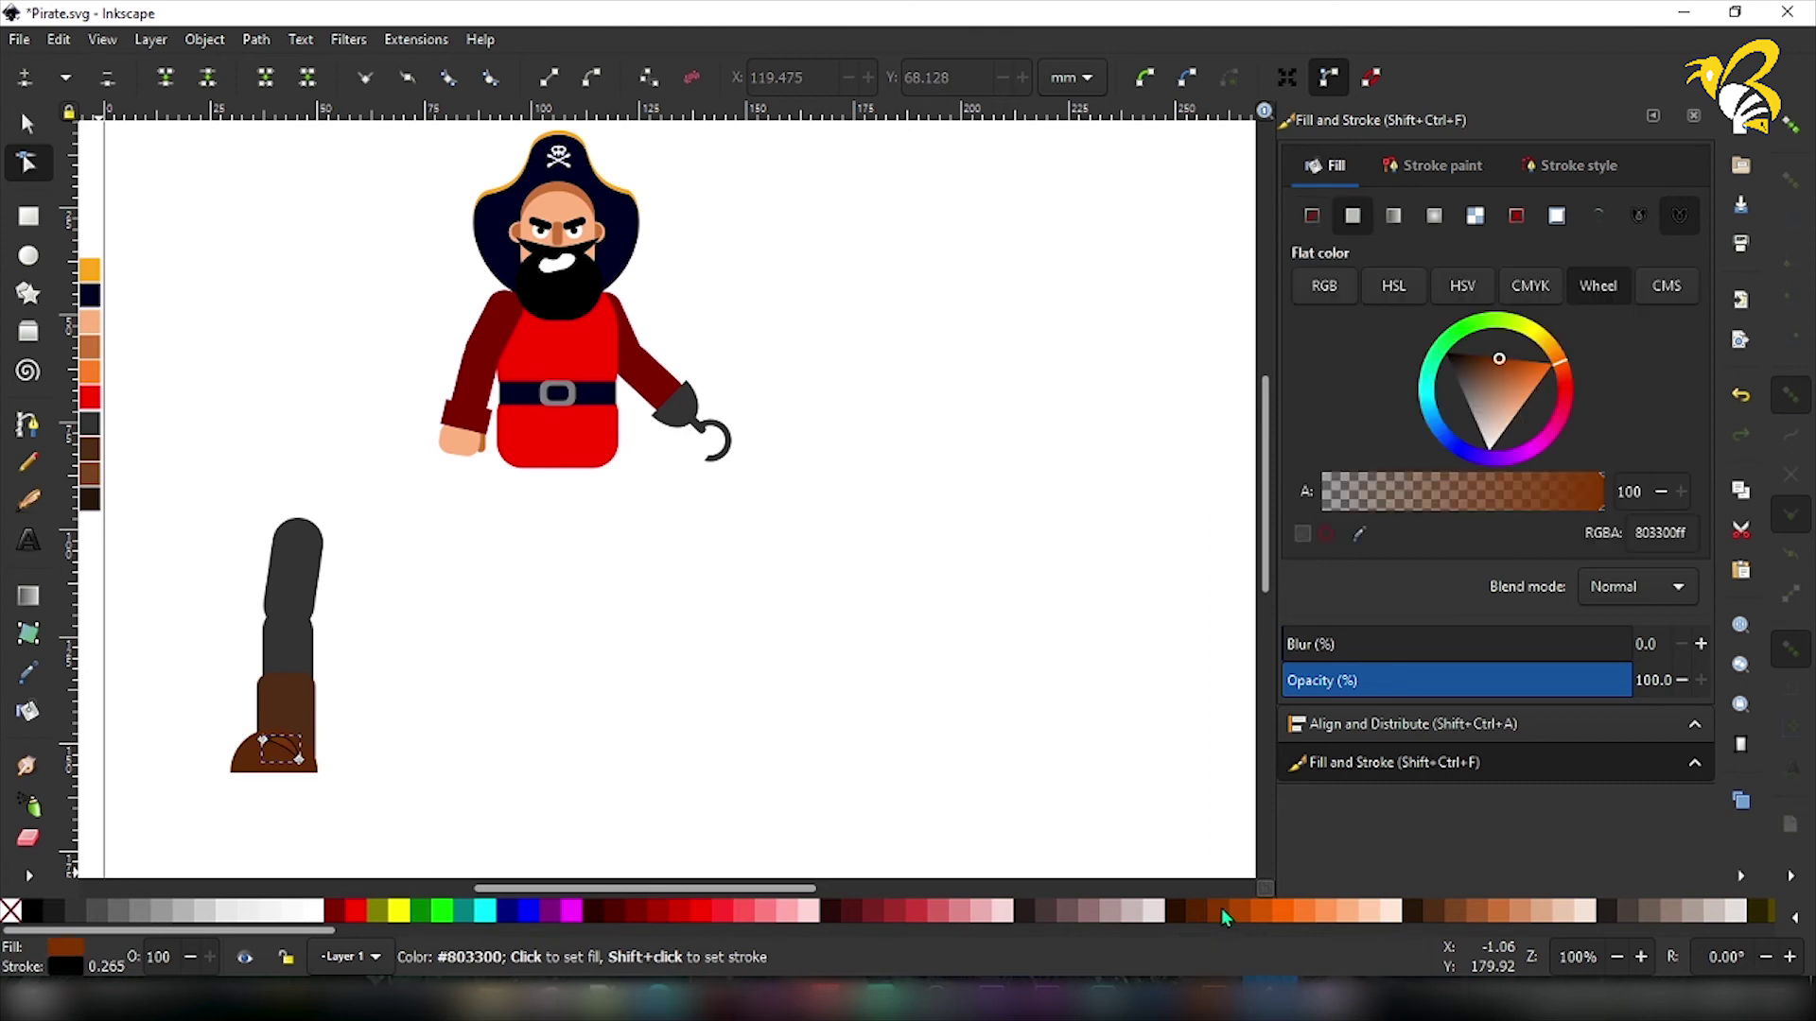
pyautogui.click(1242, 911)
pyautogui.rightClick(73, 966)
pyautogui.click(151, 928)
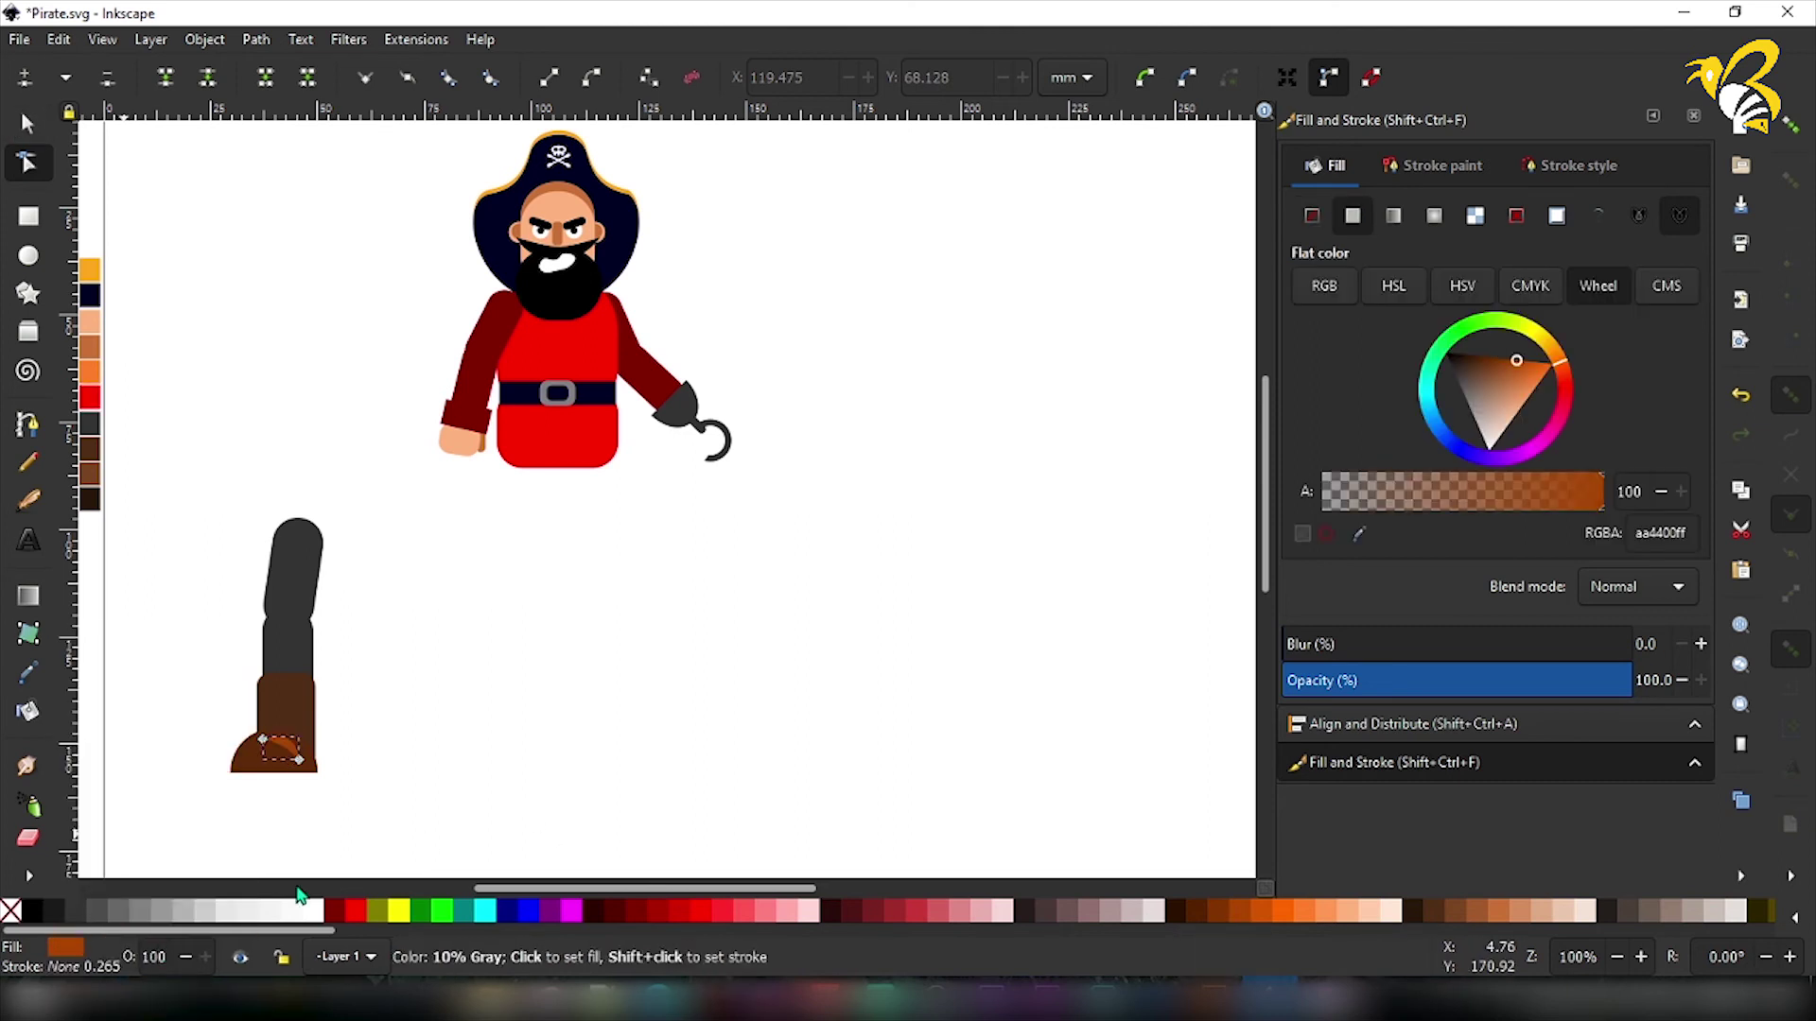
# Recolor the boot's half-circle foot to brown 723711.
pyautogui.click(323, 785)
pyautogui.click(265, 767)
pyautogui.moveTo(1486, 363); pyautogui.dragTo(1489, 366)
pyautogui.click(639, 691)
pyautogui.press('z')
pyautogui.press('s')
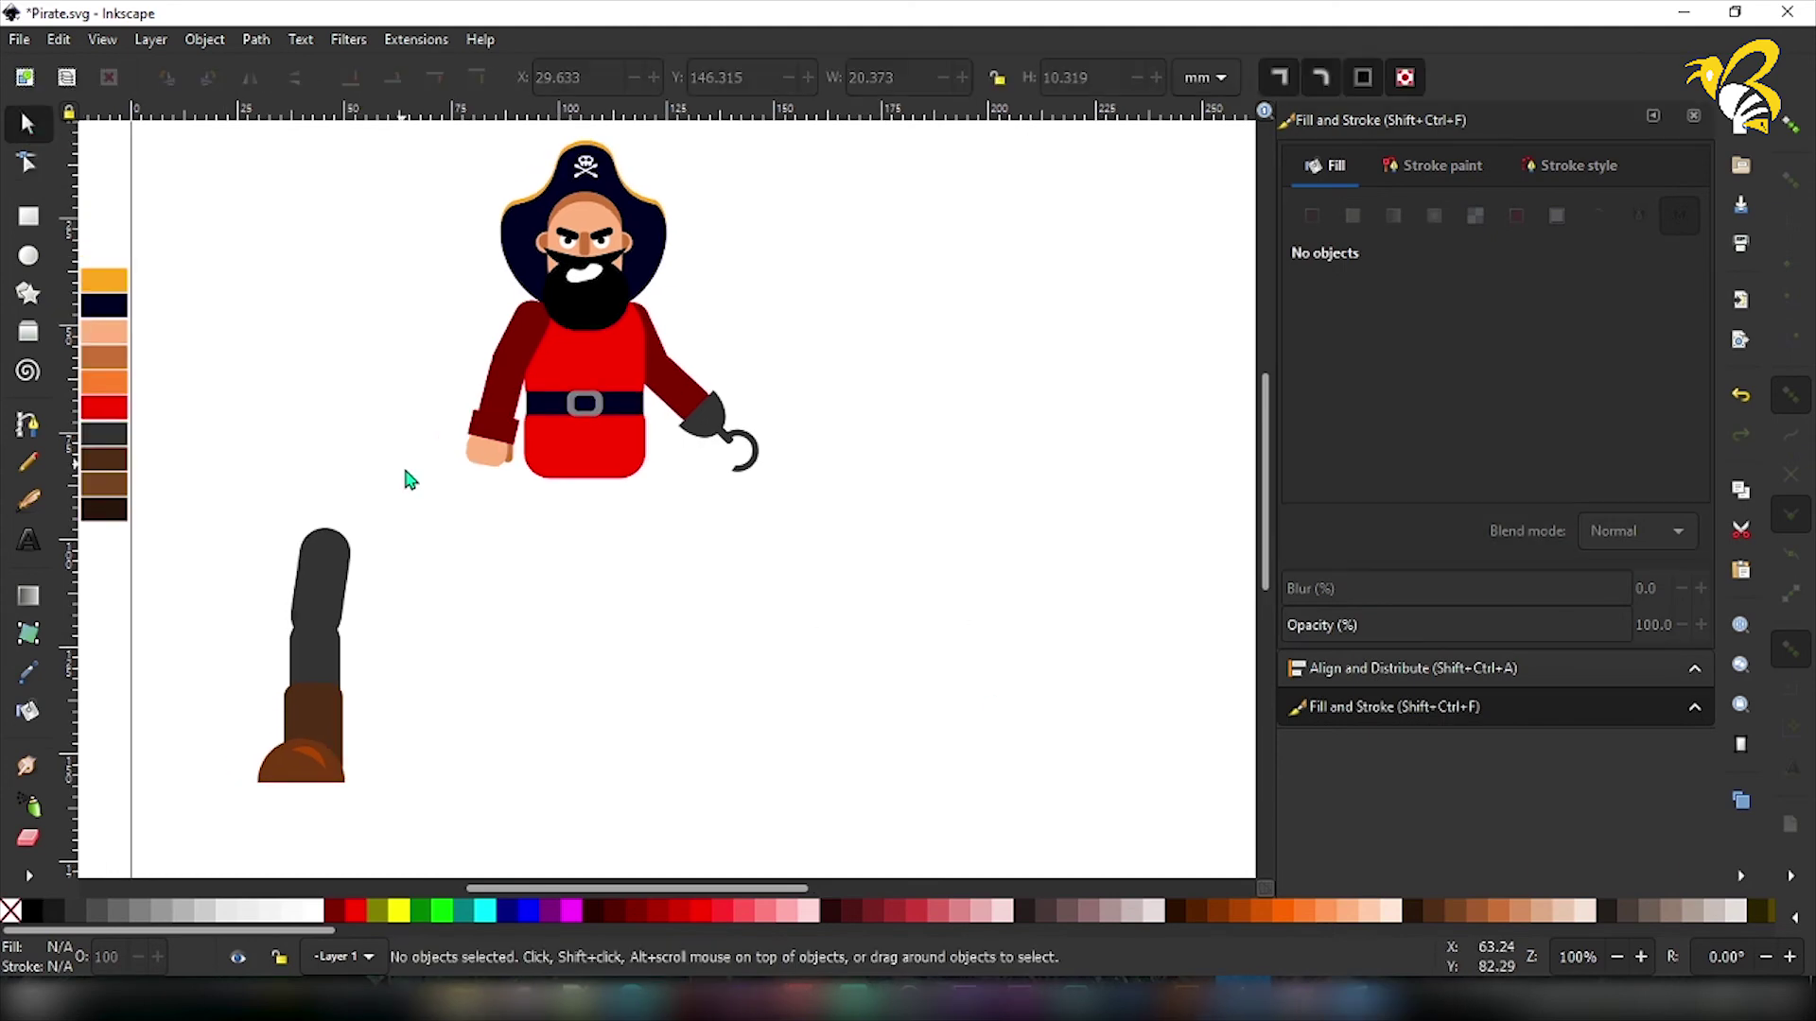
pyautogui.moveTo(264, 503); pyautogui.dragTo(422, 814)
pyautogui.press('Escape')
# Draw a brown rectangle about 17.5 by 10.8 mm over the boot shaft and convert it to a path with a tapered upper edge.
pyautogui.press('r')
pyautogui.moveTo(251, 676); pyautogui.dragTo(327, 720)
pyautogui.press('n')
pyautogui.click(256, 39)
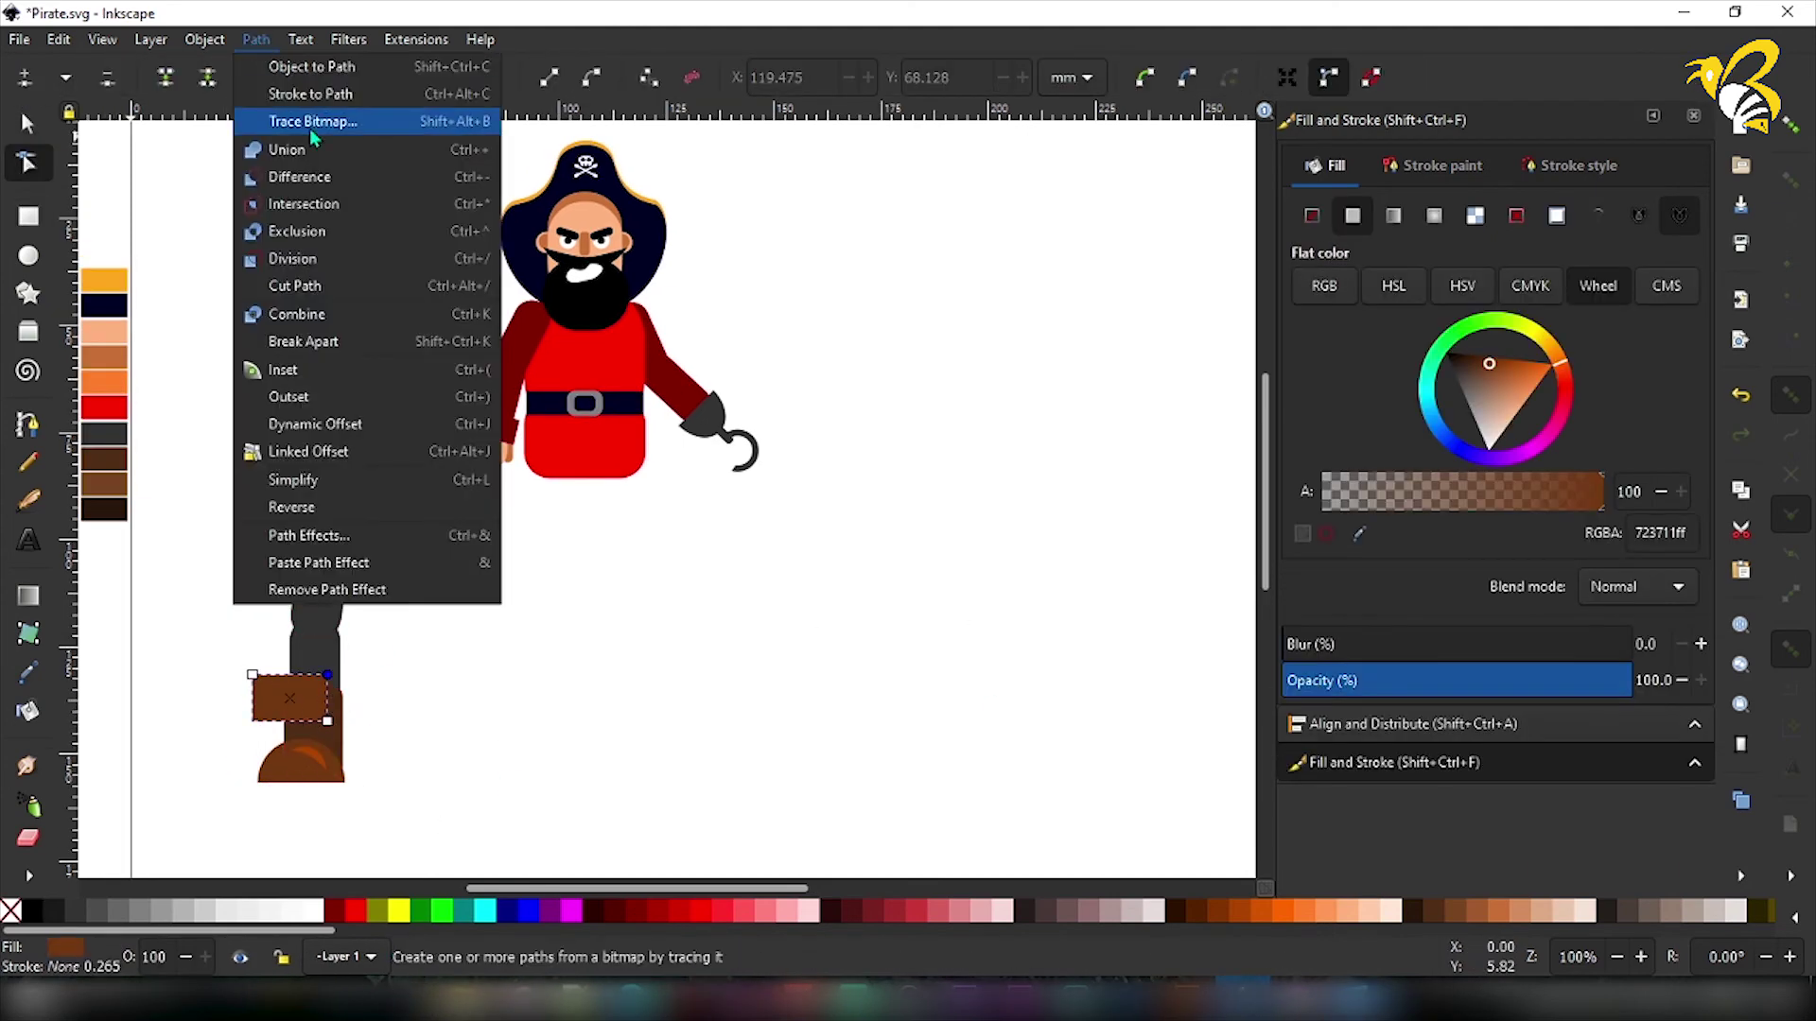
pyautogui.click(284, 67)
pyautogui.click(252, 675)
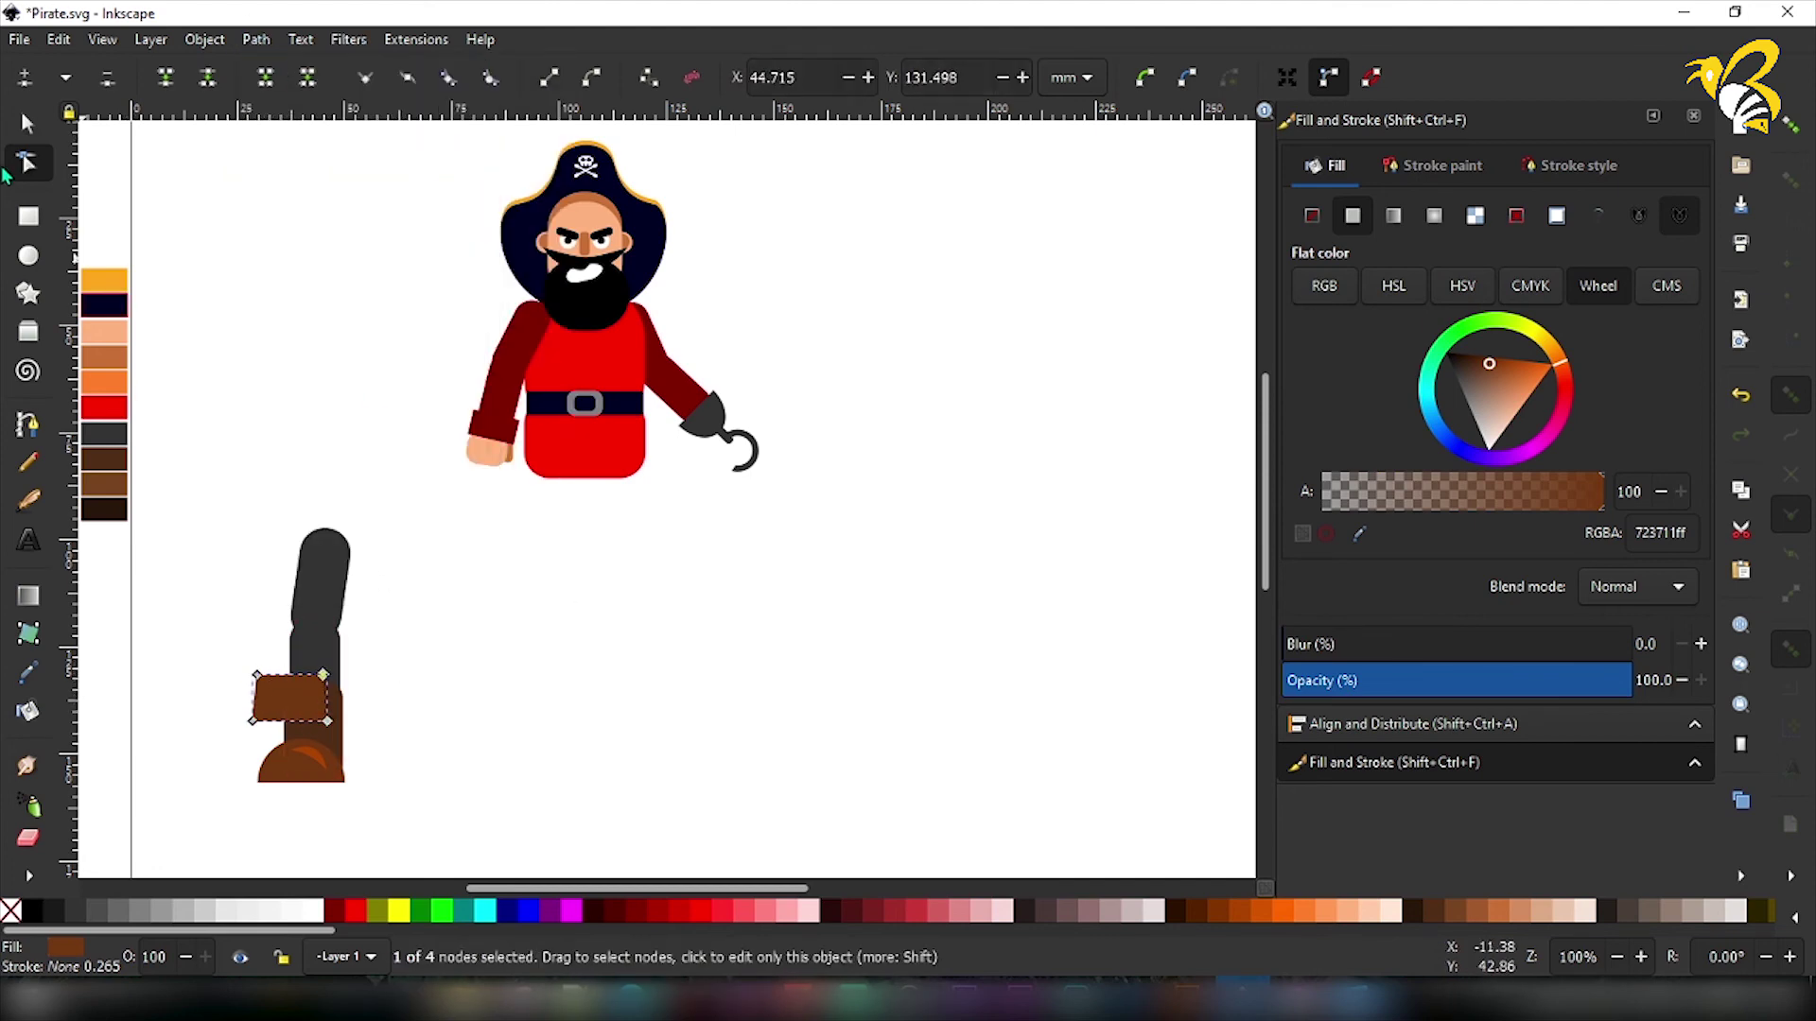
# Place the tapered shape over the top of the boot shaft as a cuff and flatten it to about 8.7 mm high.
pyautogui.press('s')
pyautogui.moveTo(308, 707)
pyautogui.mouseDown()
pyautogui.moveTo(347, 697)
pyautogui.moveTo(314, 733)
pyautogui.mouseUp()
pyautogui.moveTo(317, 700); pyautogui.dragTo(316, 686)
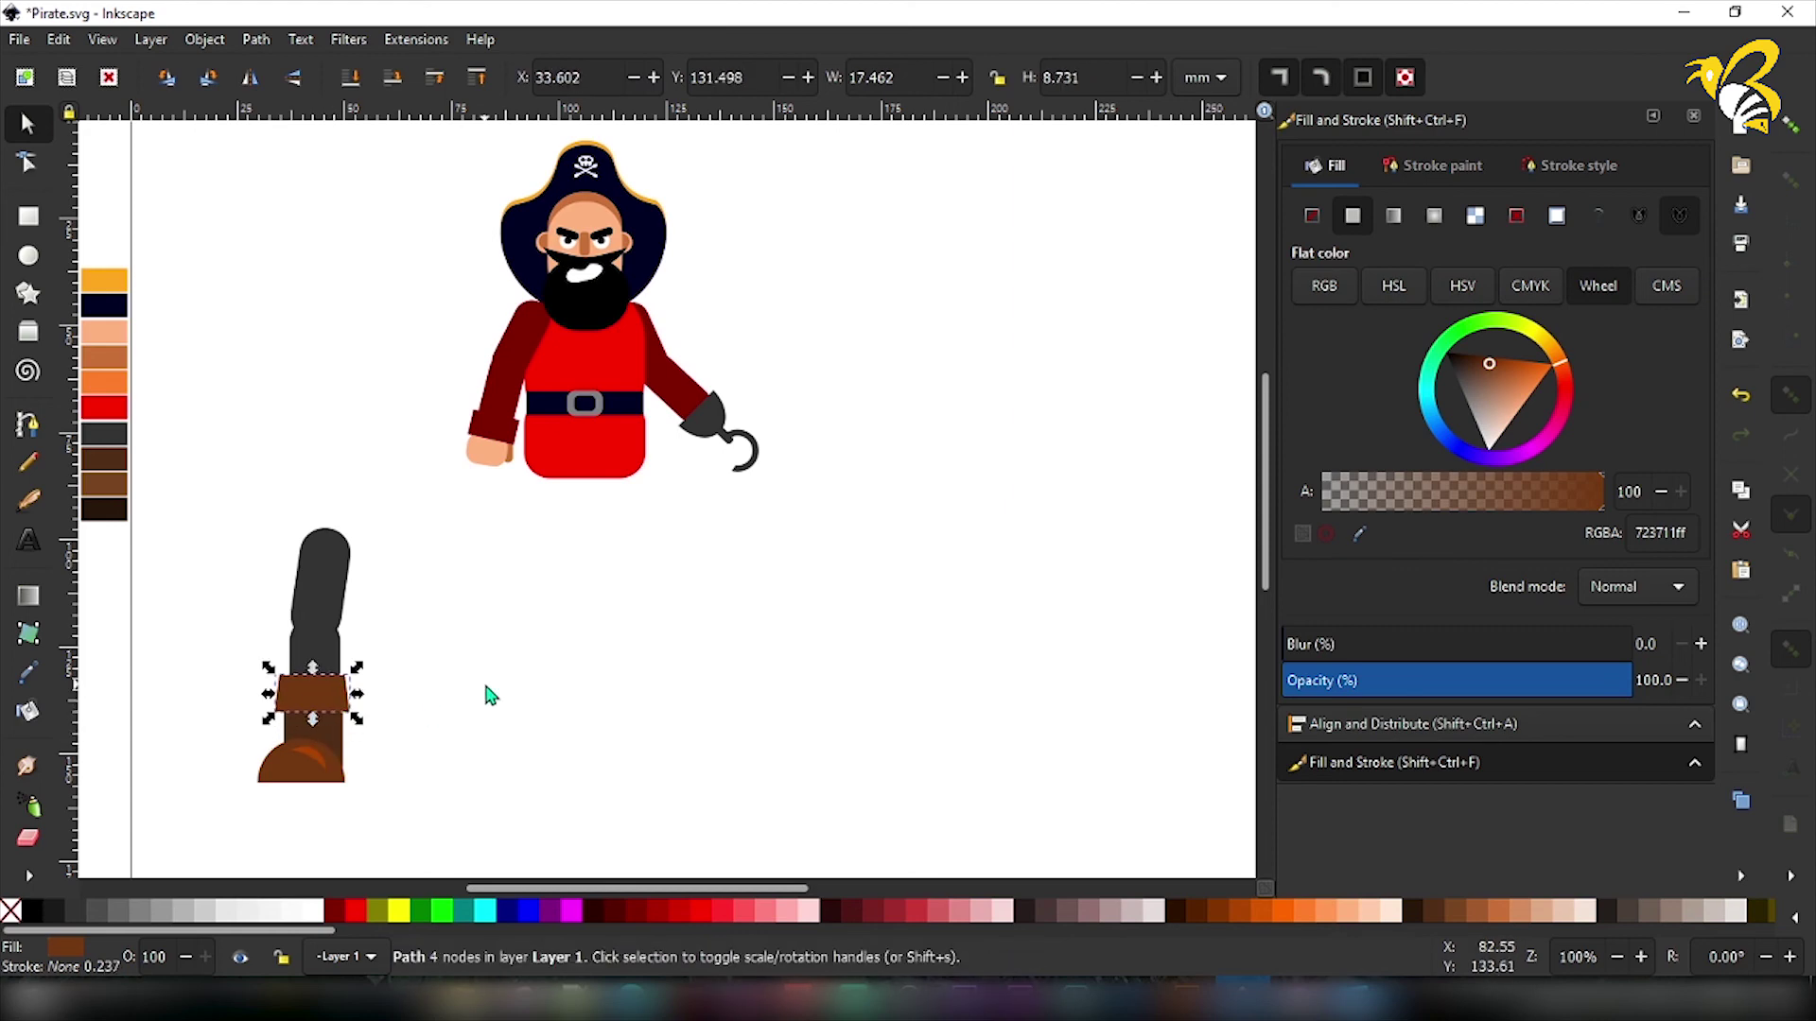
pyautogui.press('n')
pyautogui.press('Escape')
pyautogui.click(26, 124)
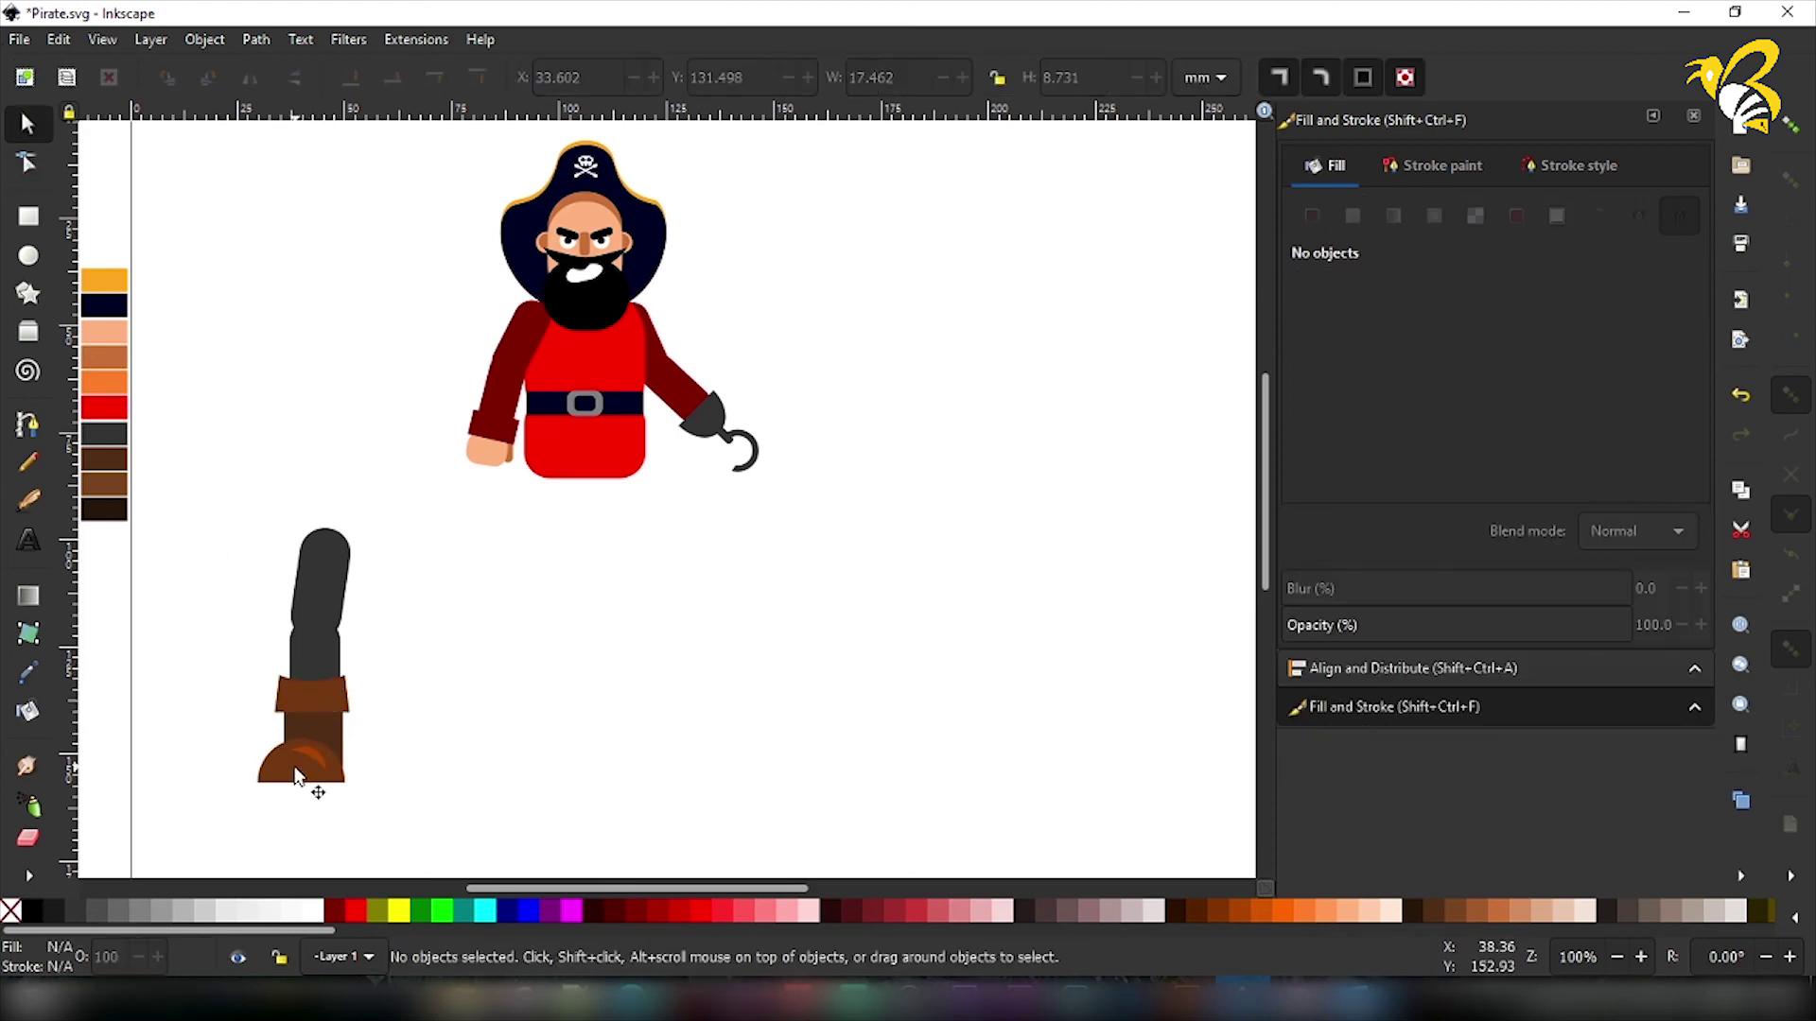
# Add a grey 999999 copy of the boot's foot slightly below and behind it as the sole.
pyautogui.click(315, 771)
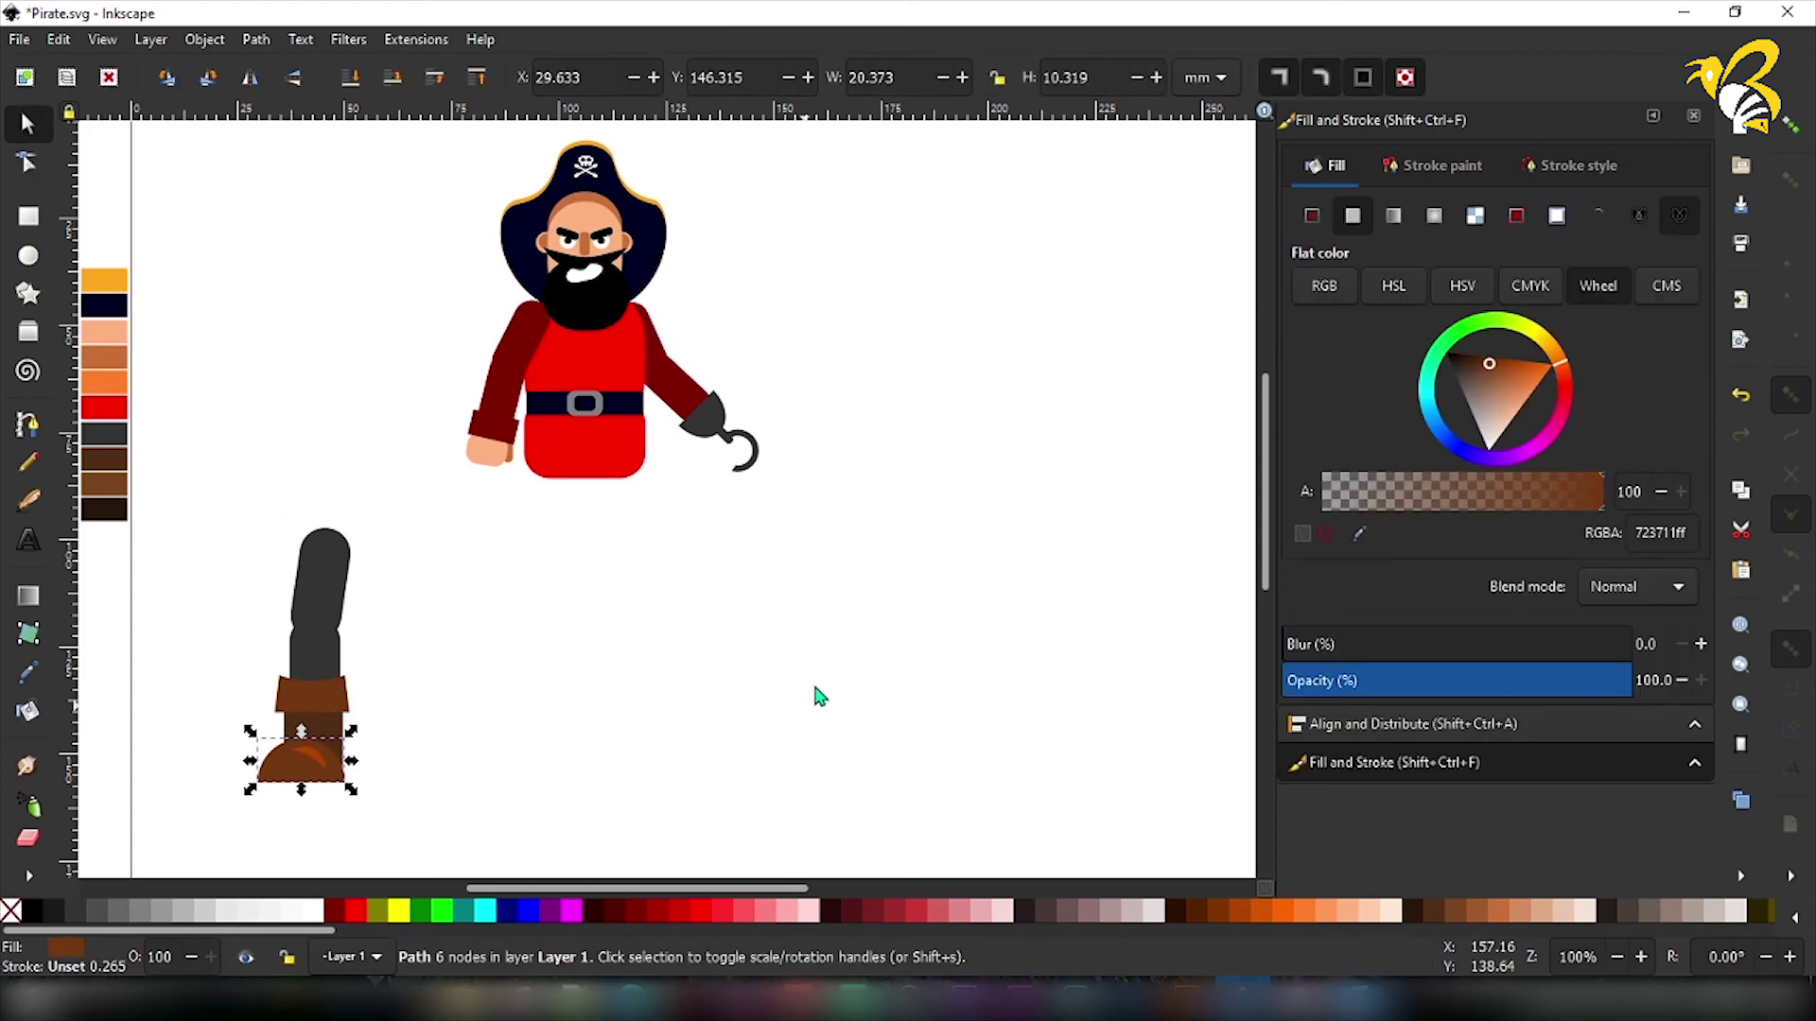
pyautogui.click(137, 910)
pyautogui.click(392, 85)
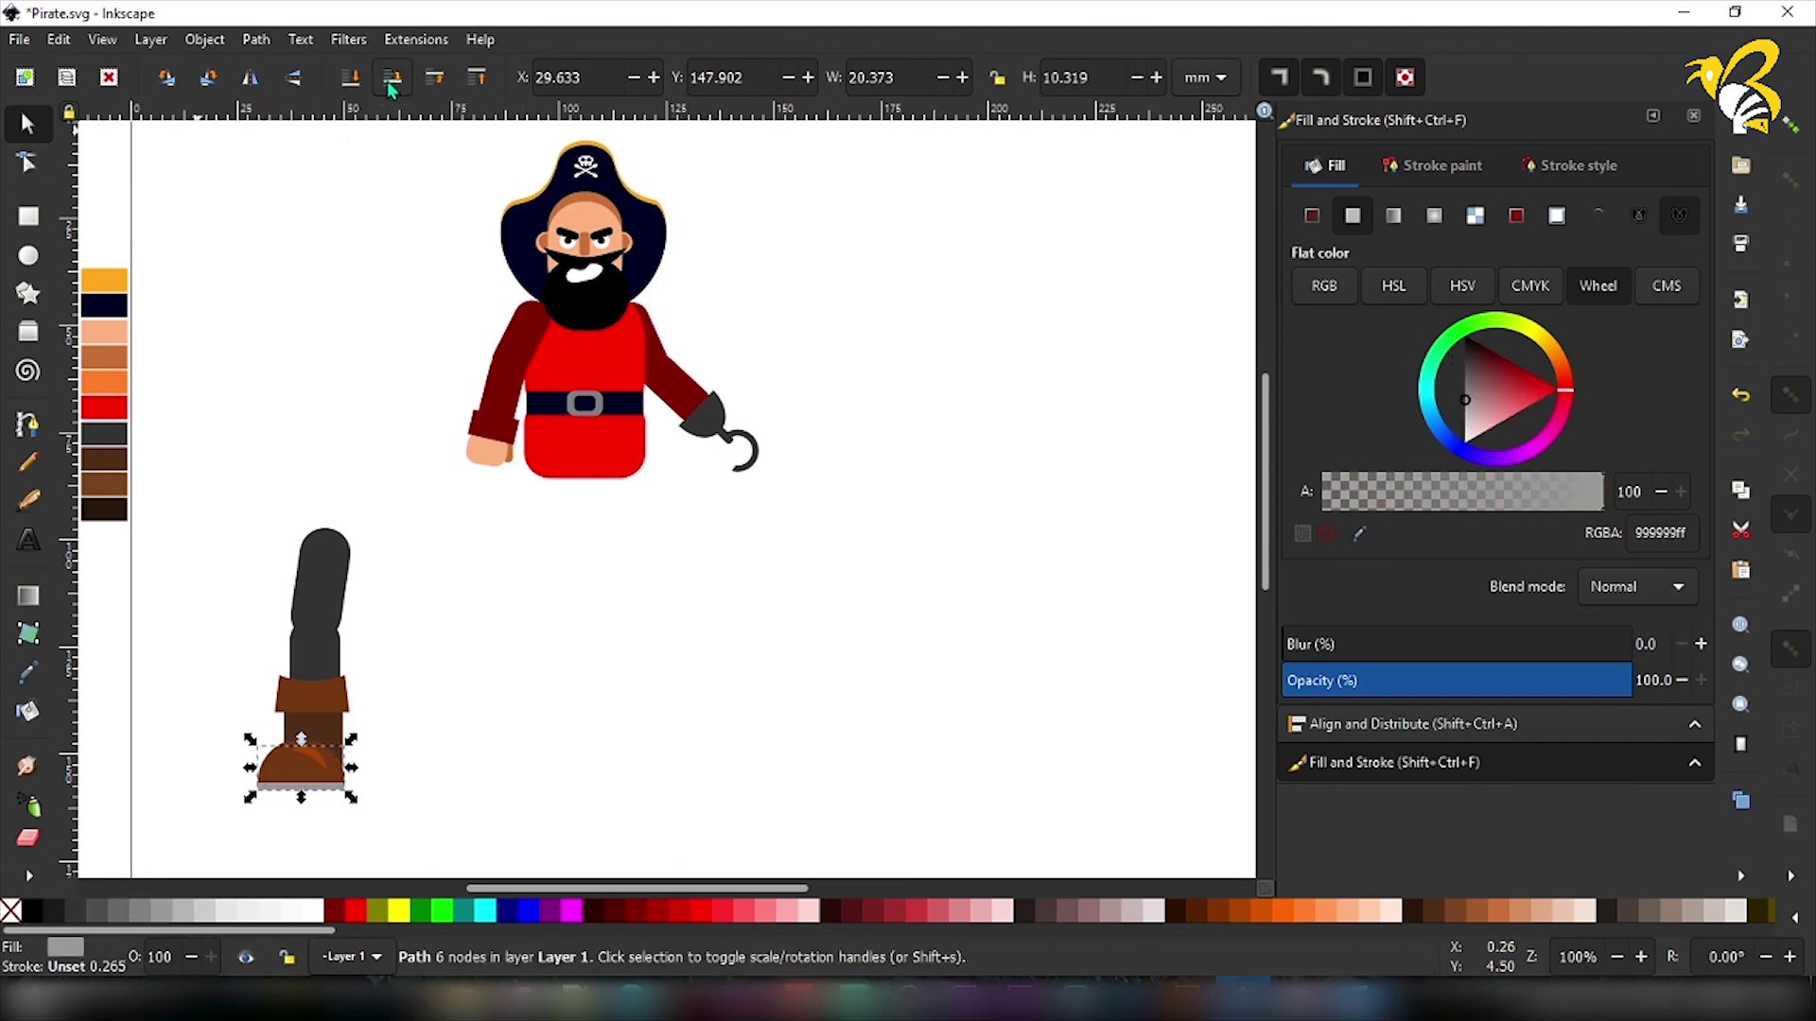
pyautogui.press('Escape')
# Group all the leg and boot parts, then position the leg beneath the body on the hand side, slightly shortened.
pyautogui.moveTo(246, 469)
pyautogui.mouseDown()
pyautogui.moveTo(534, 743)
pyautogui.moveTo(616, 673)
pyautogui.mouseUp()
pyautogui.hotkey('ctrl', 'g')
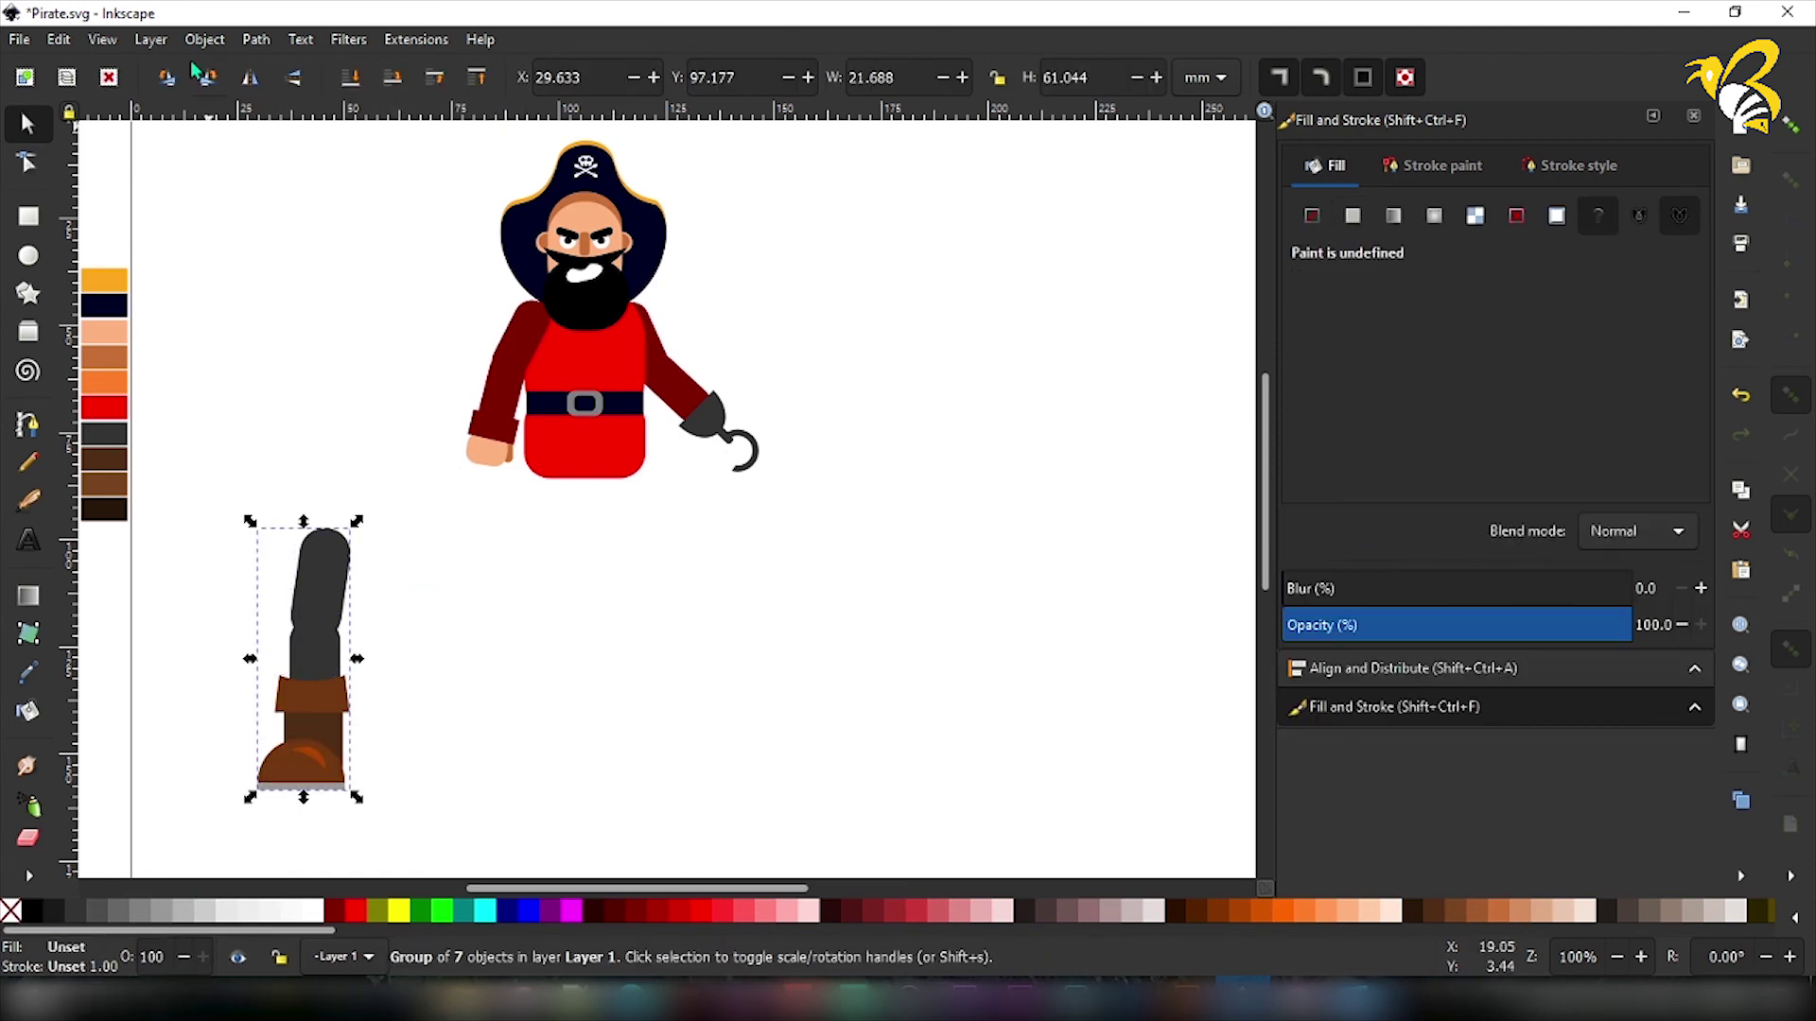
pyautogui.moveTo(334, 609)
pyautogui.mouseDown()
pyautogui.moveTo(572, 508)
pyautogui.moveTo(565, 561)
pyautogui.mouseUp()
pyautogui.moveTo(535, 483); pyautogui.dragTo(534, 508)
# Place a mirrored copy of the leg beneath the body on the hook side and layer it behind the red body.
pyautogui.moveTo(552, 533); pyautogui.dragTo(556, 460)
pyautogui.hotkey('ctrl', 'z')
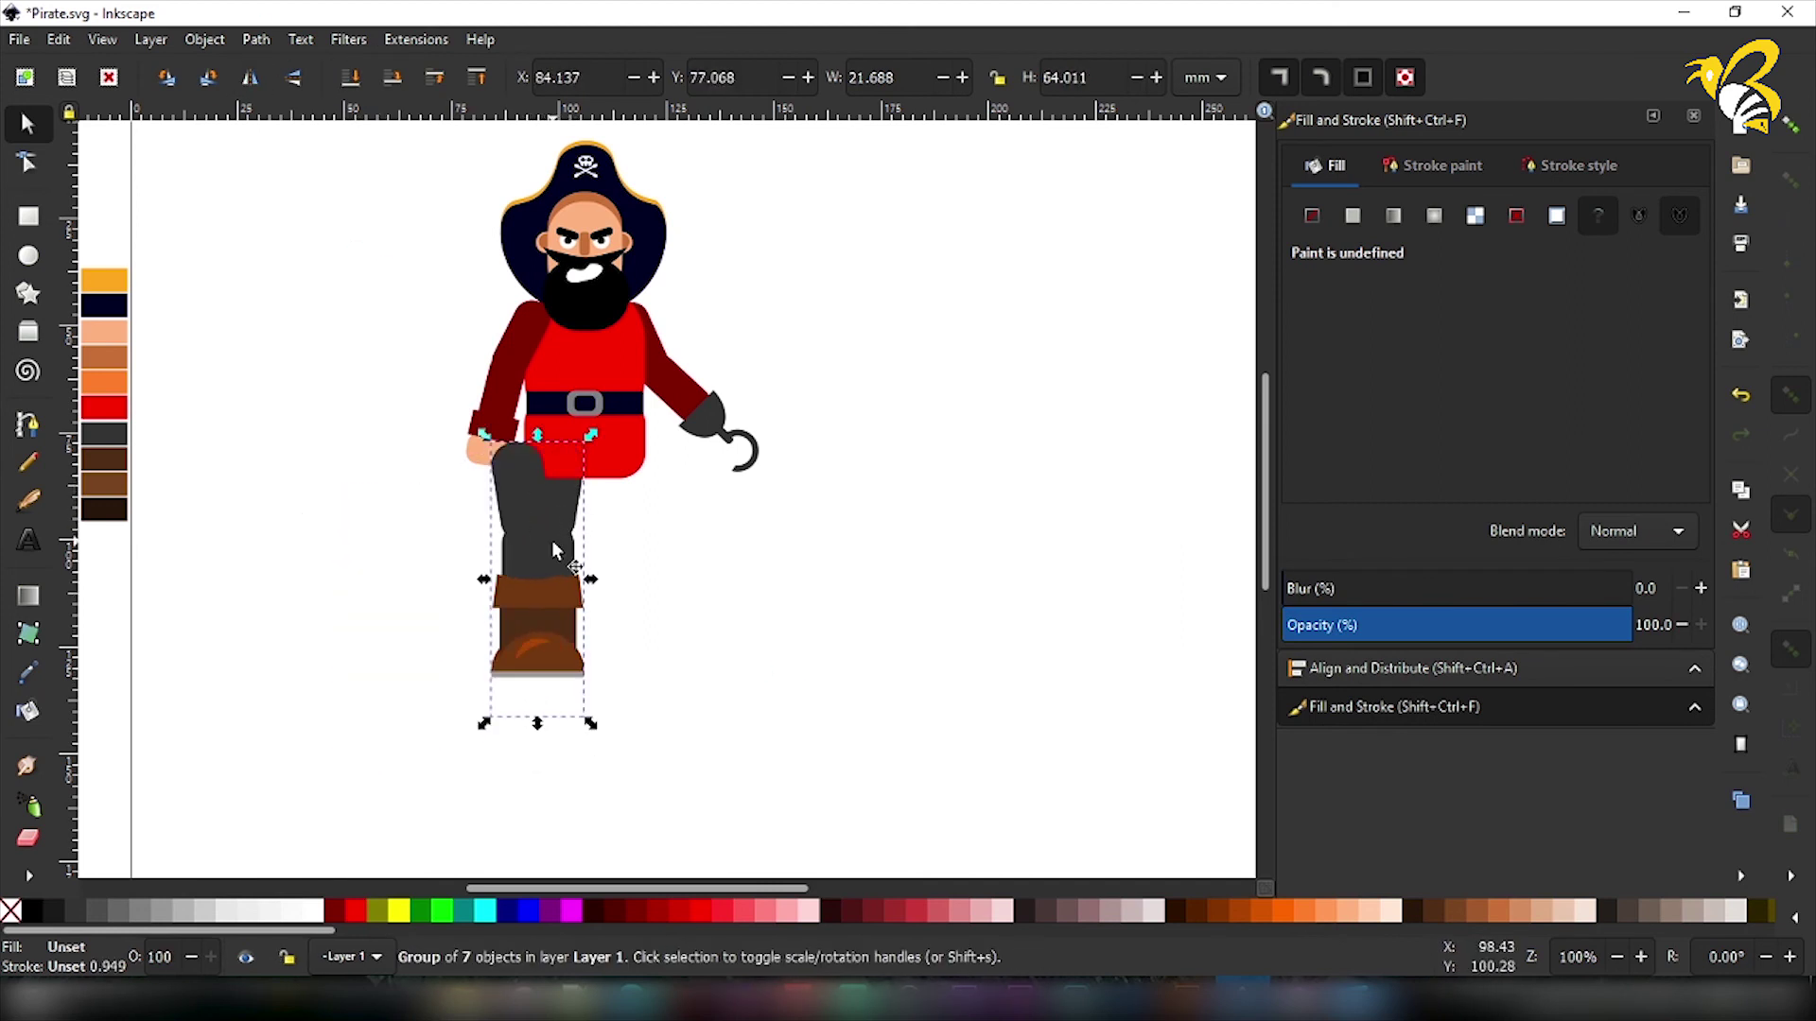
pyautogui.moveTo(530, 520); pyautogui.dragTo(635, 527)
pyautogui.click(351, 83)
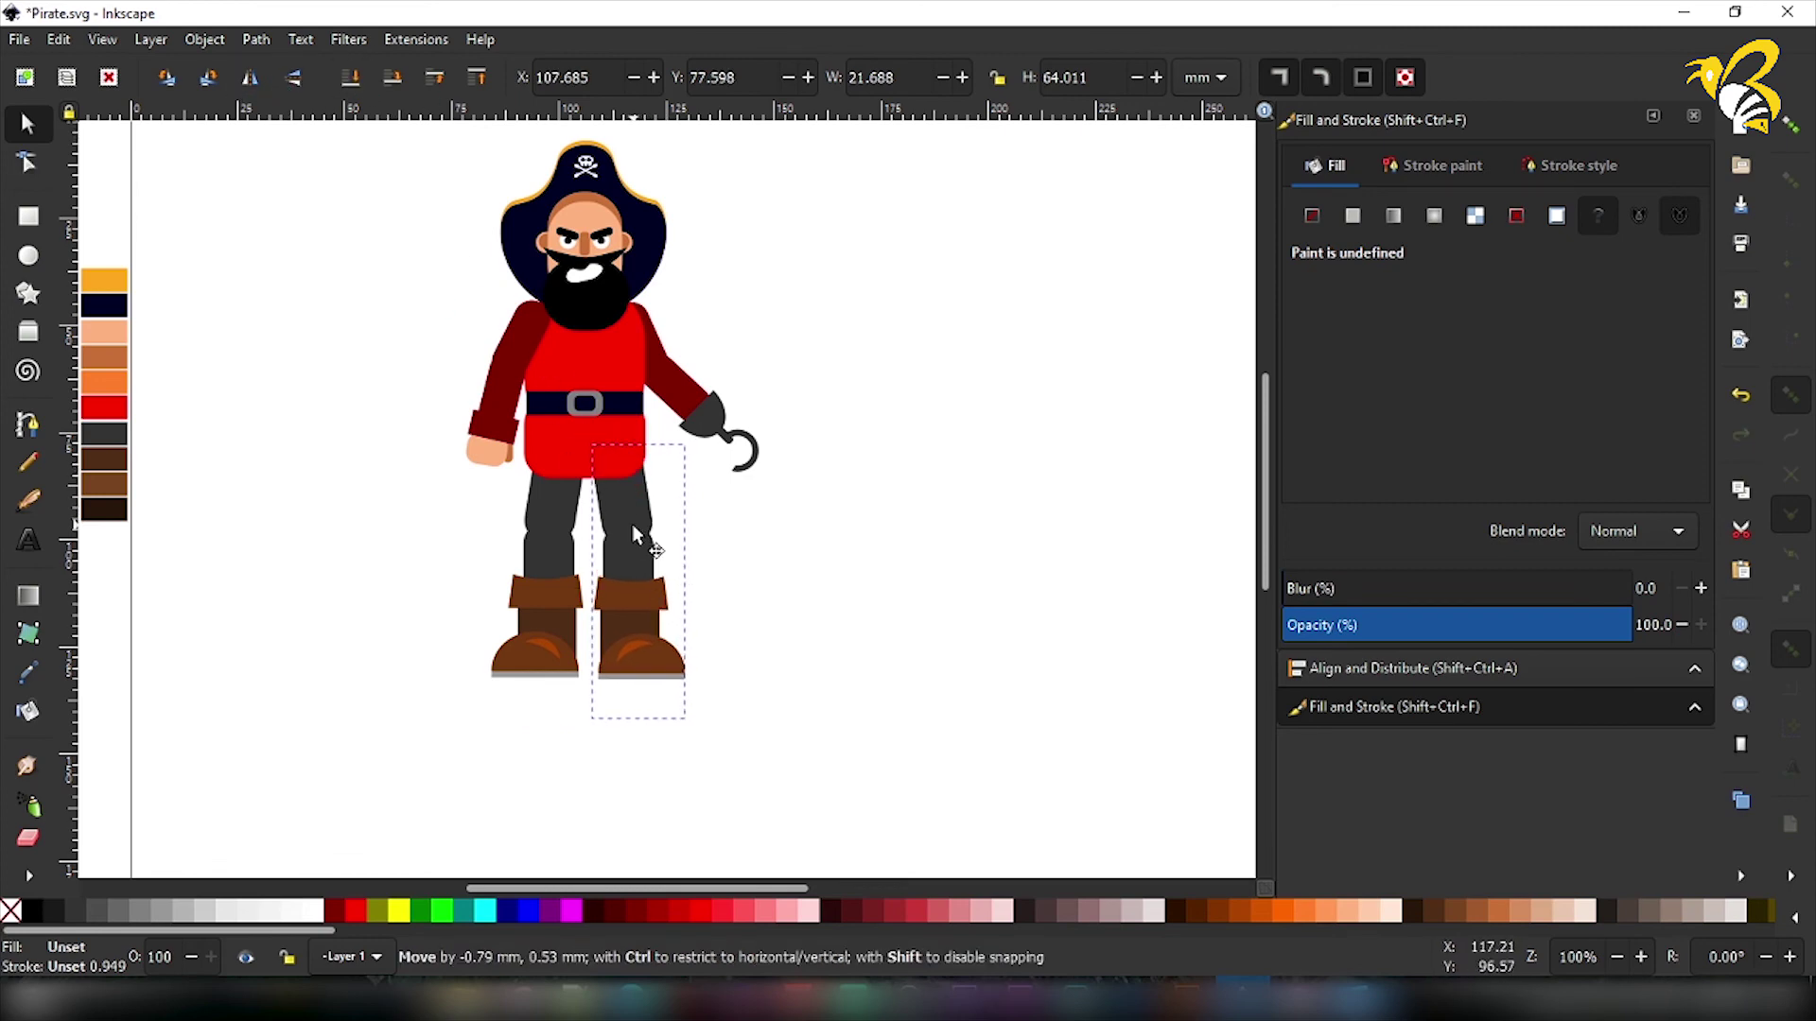
pyautogui.click(1194, 564)
pyautogui.moveTo(1264, 574); pyautogui.dragTo(1263, 548)
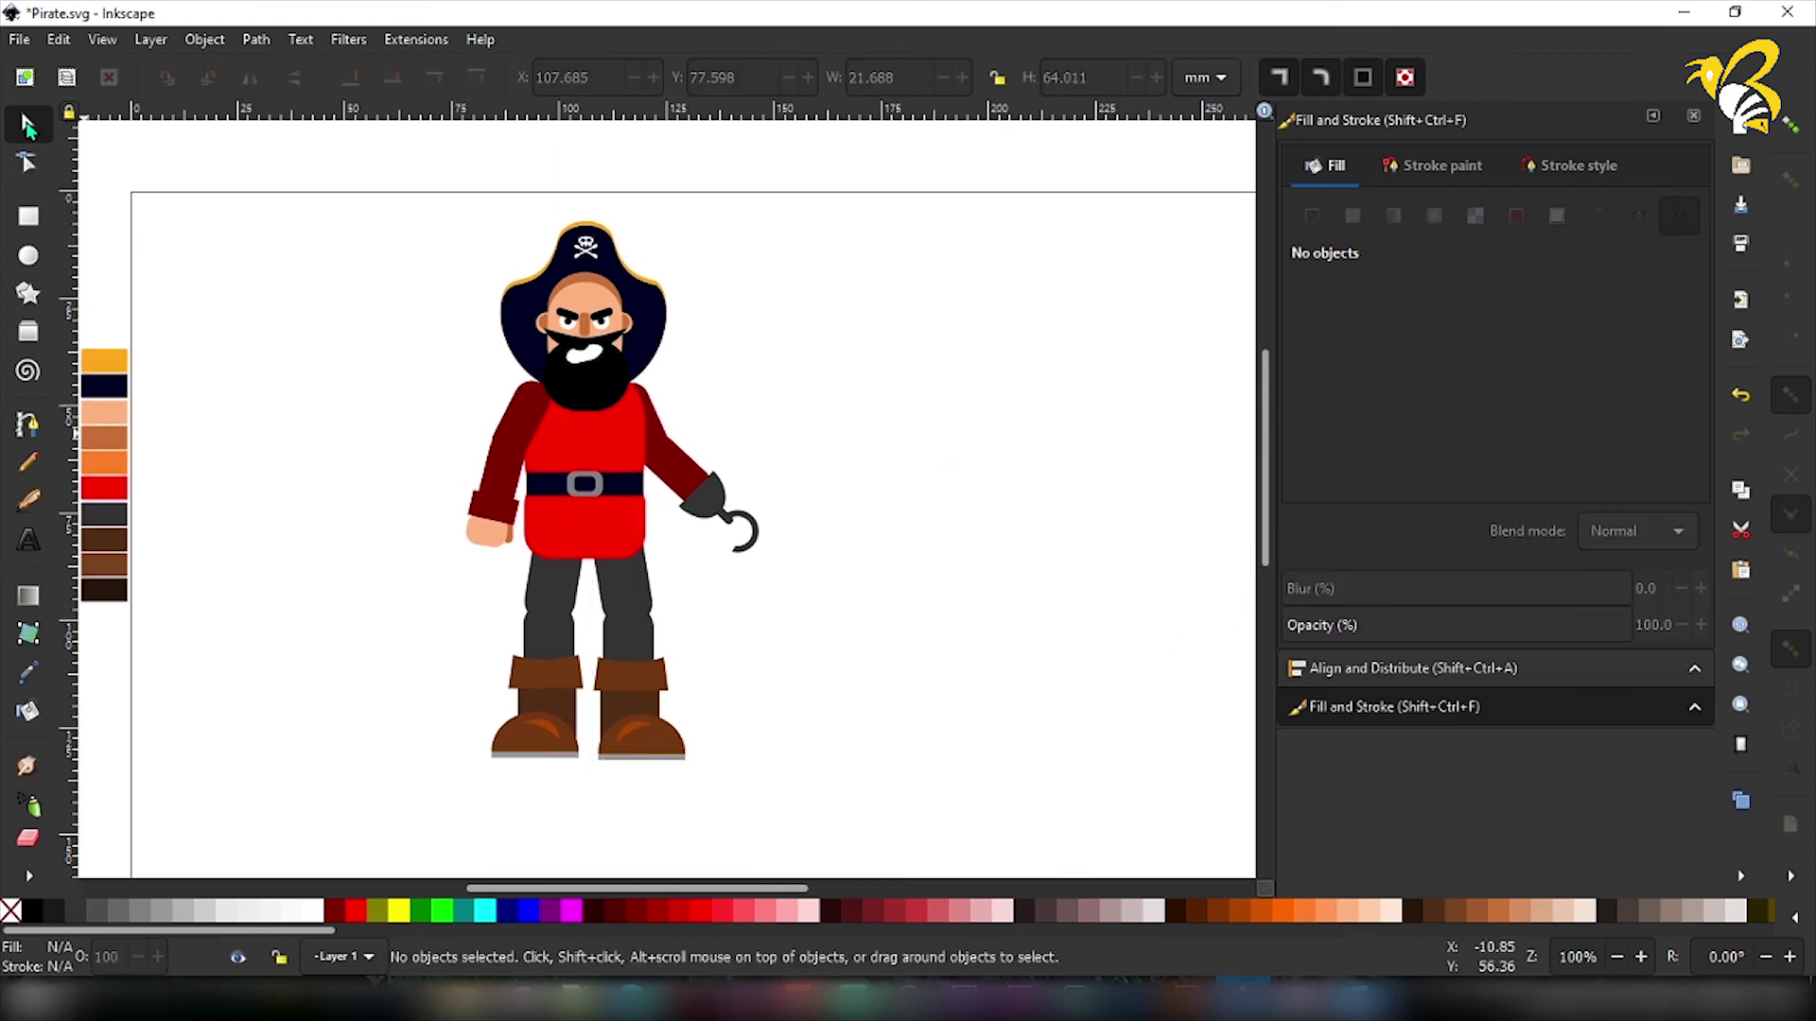
# Shift the highlight on the hook-side boot about 1.9 mm toward the toe.
pyautogui.click(629, 608)
pyautogui.click(781, 643)
pyautogui.keyDown('ctrl'); pyautogui.click(666, 752); pyautogui.keyUp('ctrl')
pyautogui.moveTo(722, 794); pyautogui.dragTo(663, 729)
pyautogui.click(856, 676)
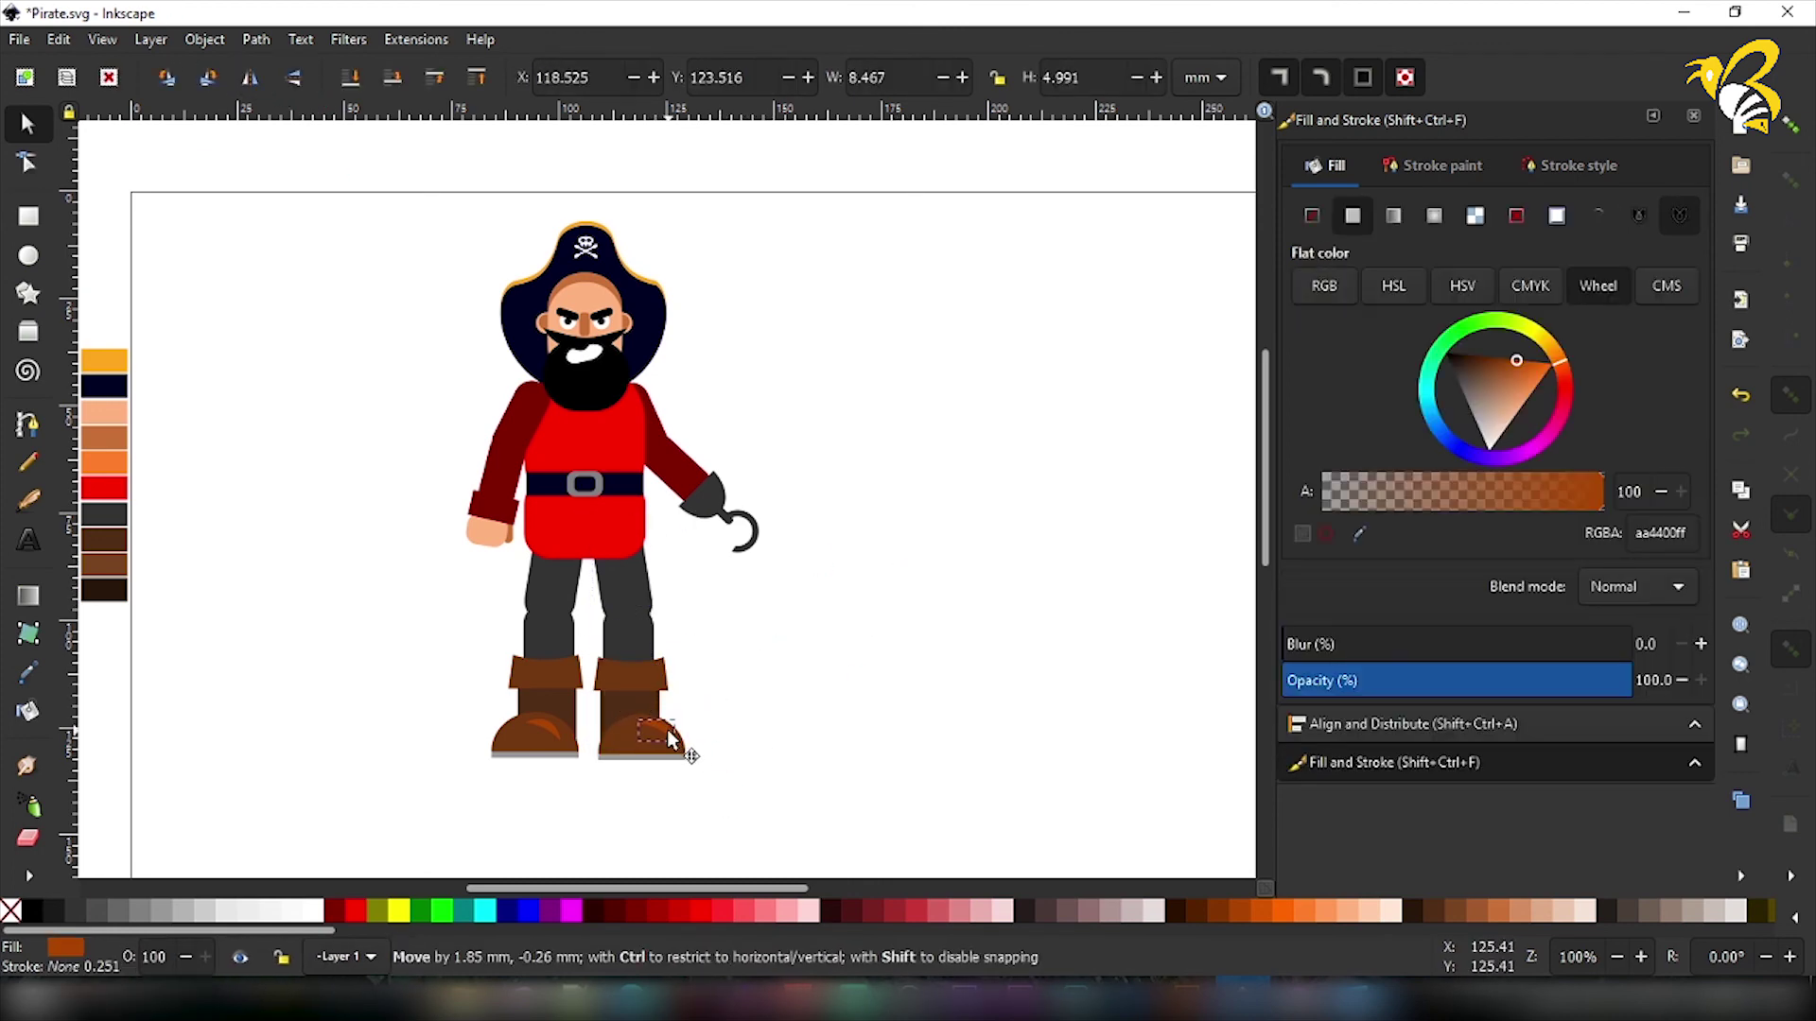
pyautogui.click(851, 655)
pyautogui.click(551, 731)
pyautogui.click(944, 586)
pyautogui.scroll(1, 365, 190)
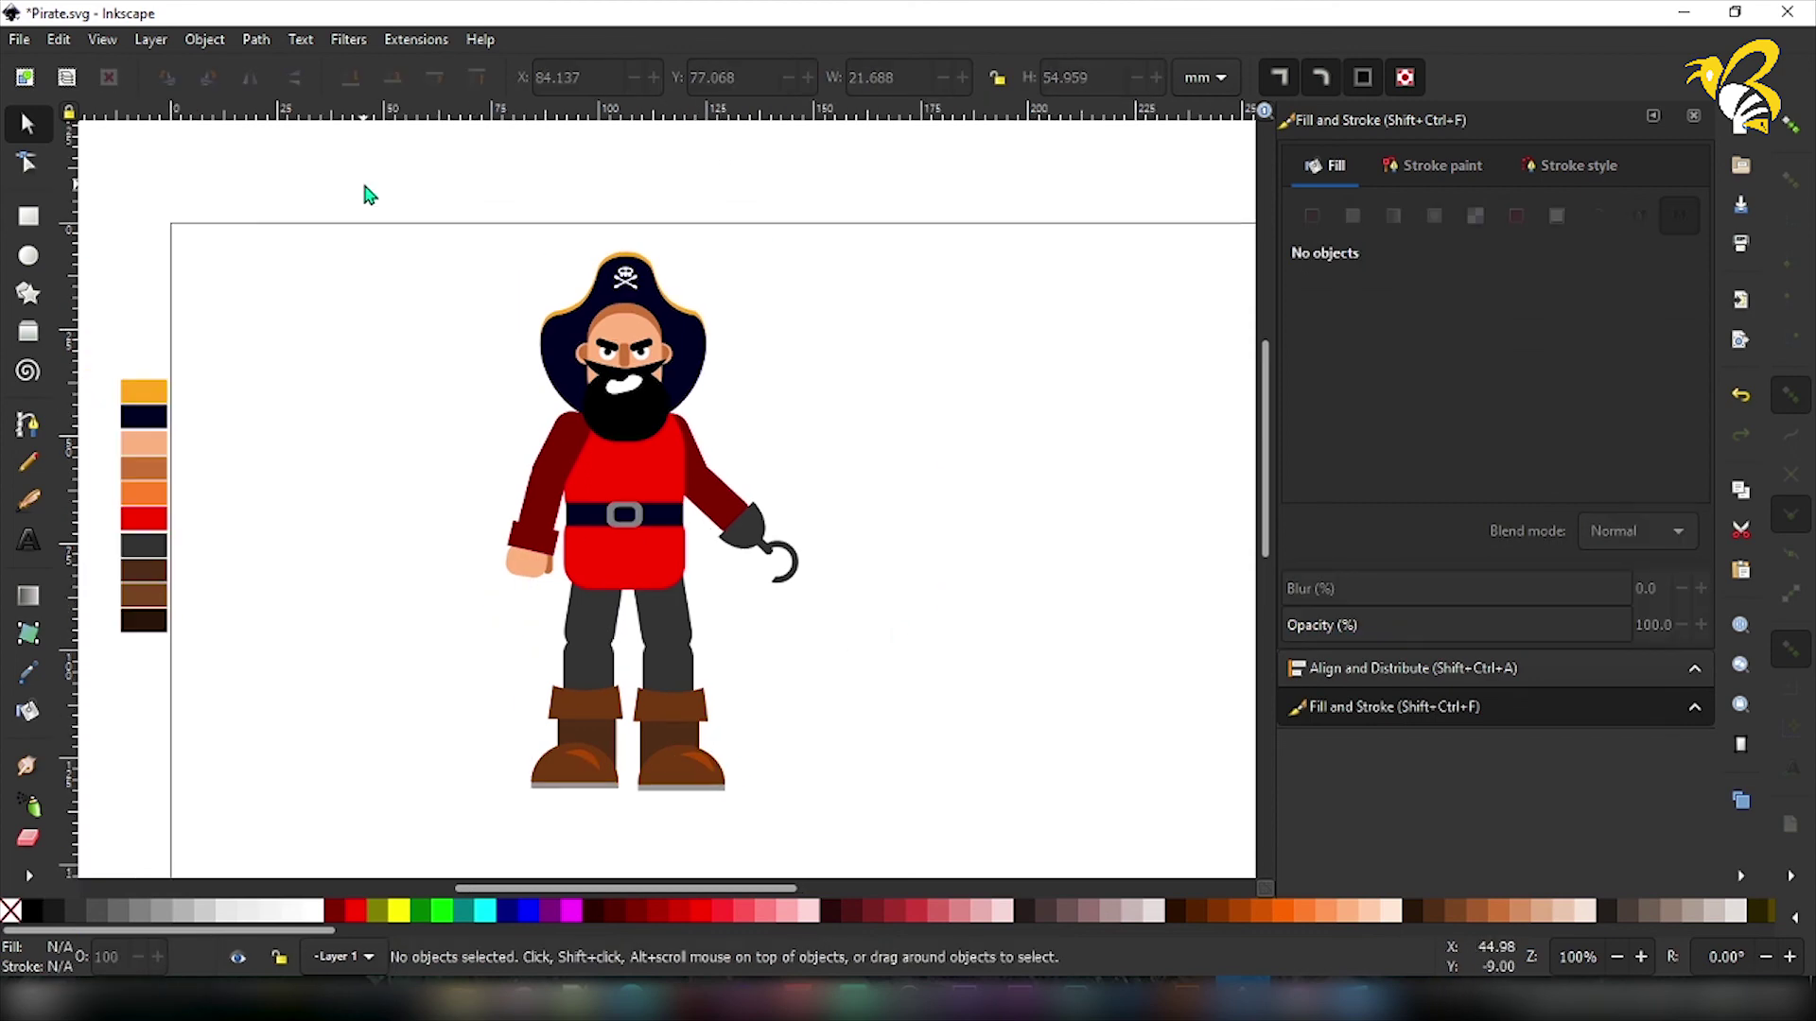
# Group the whole pirate into one object and make a copy of it for a shadow.
pyautogui.moveTo(365, 185)
pyautogui.mouseDown()
pyautogui.moveTo(796, 755)
pyautogui.moveTo(831, 841)
pyautogui.mouseUp()
pyautogui.click(1018, 539)
pyautogui.hotkey('ctrl', 'a')
pyautogui.hotkey('ctrl', 'g')
pyautogui.hotkey('ctrl', 'g')
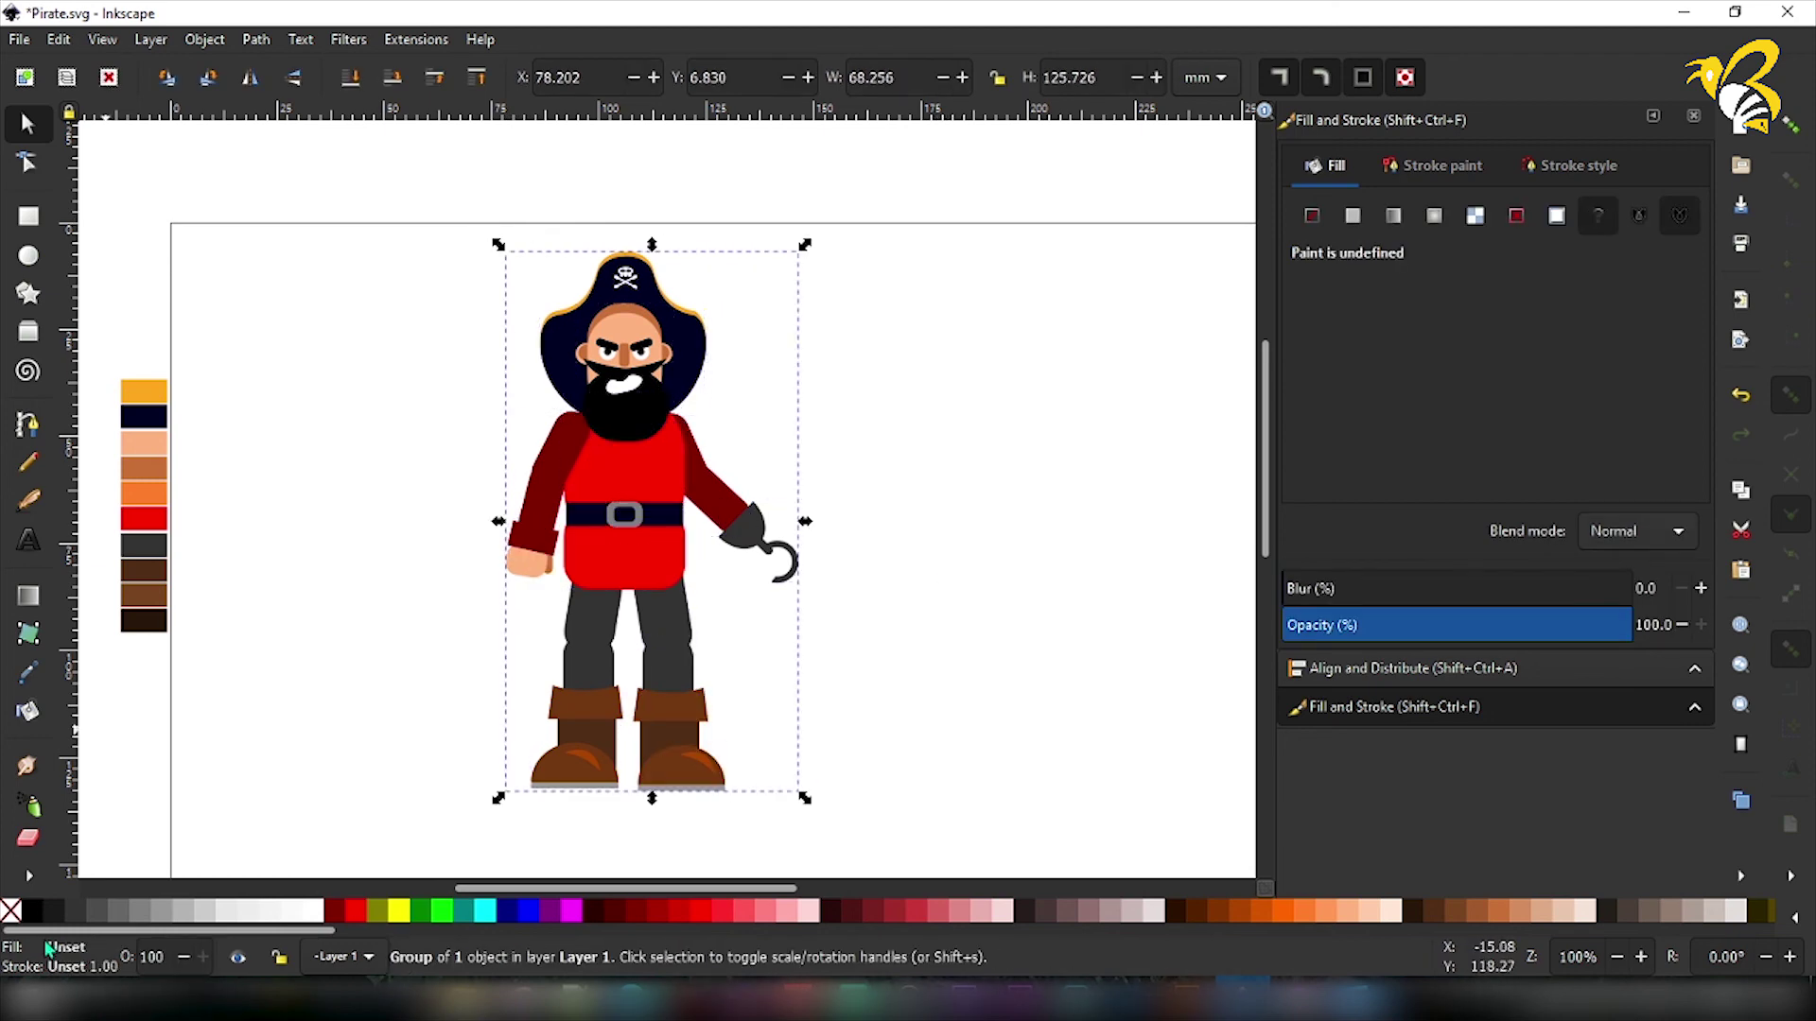
# Turn the pirate copy into a black silhouette at 58.7% opacity and send it behind the original.
pyautogui.click(35, 915)
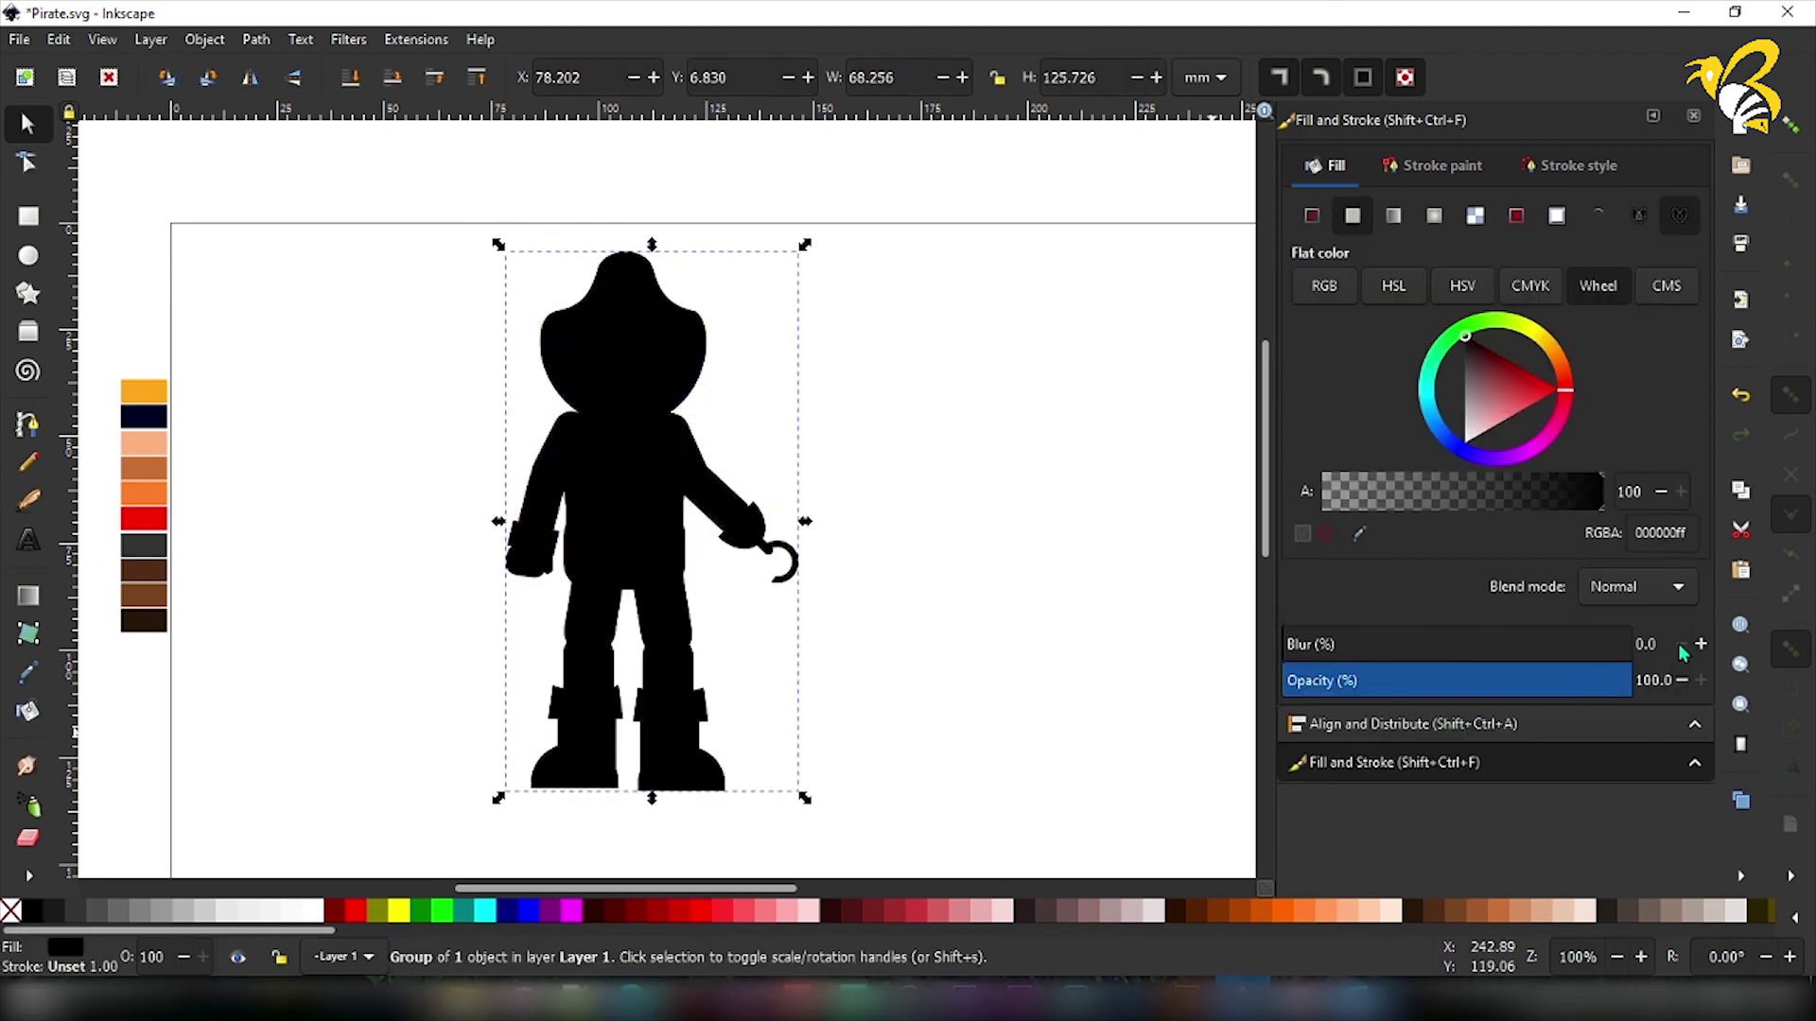
pyautogui.moveTo(1597, 675); pyautogui.dragTo(1488, 678)
pyautogui.click(353, 85)
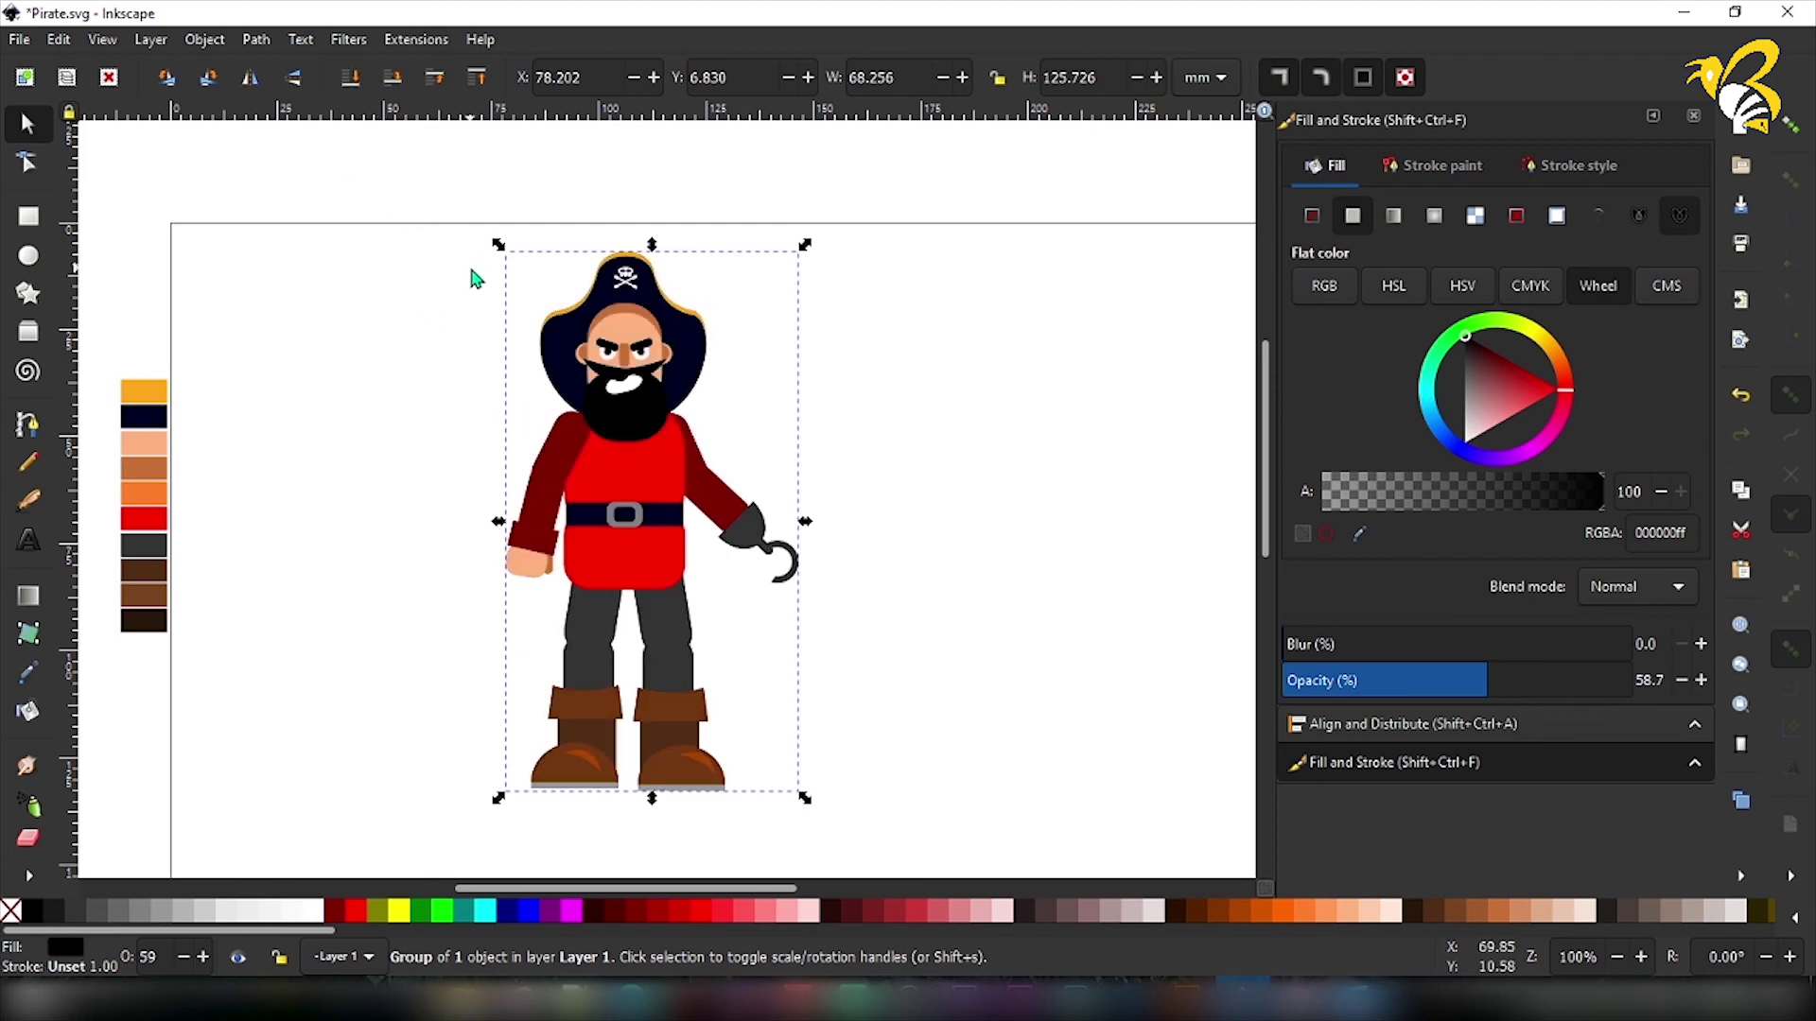
# Shift the silhouette about 9 mm toward the hand side and soften it with 2% blur and 6.1% opacity.
pyautogui.press('Left')
pyautogui.press('Left')
pyautogui.press('Left')
pyautogui.press('Left')
pyautogui.press('Left')
pyautogui.press('Left')
pyautogui.press('Left')
pyautogui.press('Left')
pyautogui.press('Left')
pyautogui.press('Left')
pyautogui.press('Left')
pyautogui.press('Left')
pyautogui.press('Left')
pyautogui.press('Left')
pyautogui.press('Left')
pyautogui.press('Left')
pyautogui.press('Left')
pyautogui.moveTo(1495, 678); pyautogui.dragTo(1309, 678)
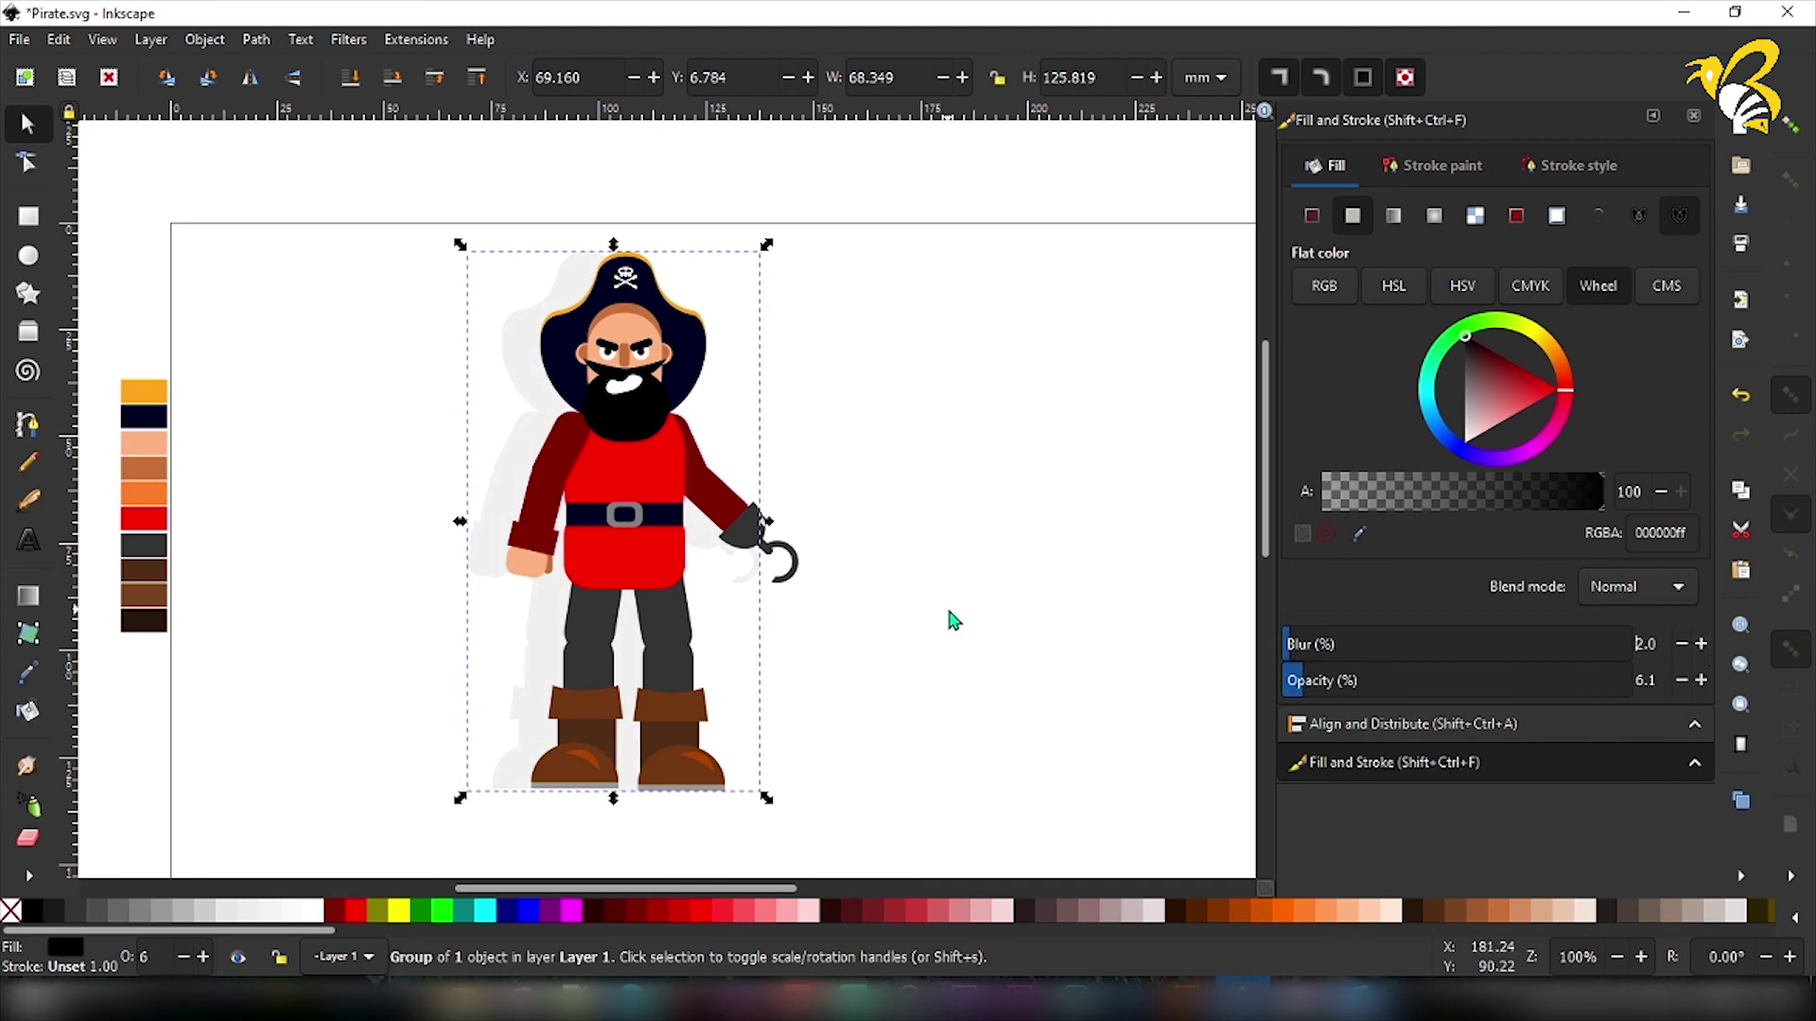
# Draw a blue 5590cb background rectangle about 168 by 140 mm and send it behind the pirate and shadow.
pyautogui.click(29, 216)
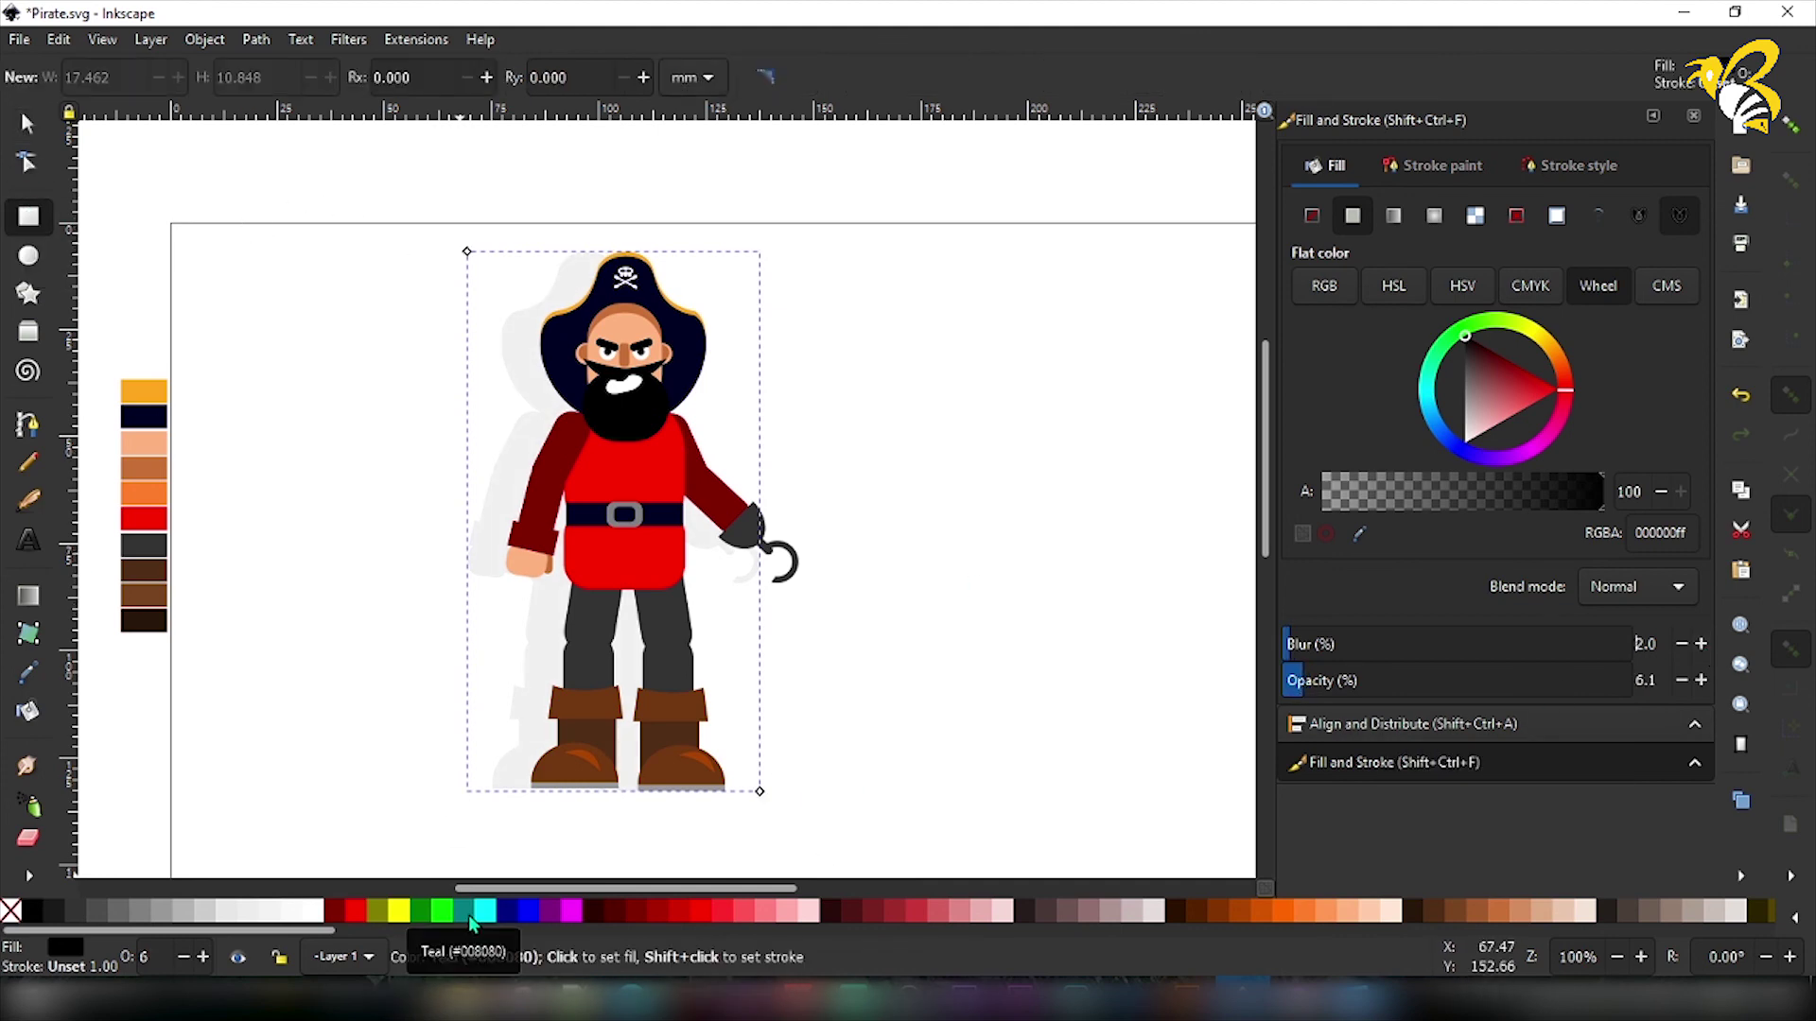
pyautogui.moveTo(1468, 445); pyautogui.dragTo(1511, 406)
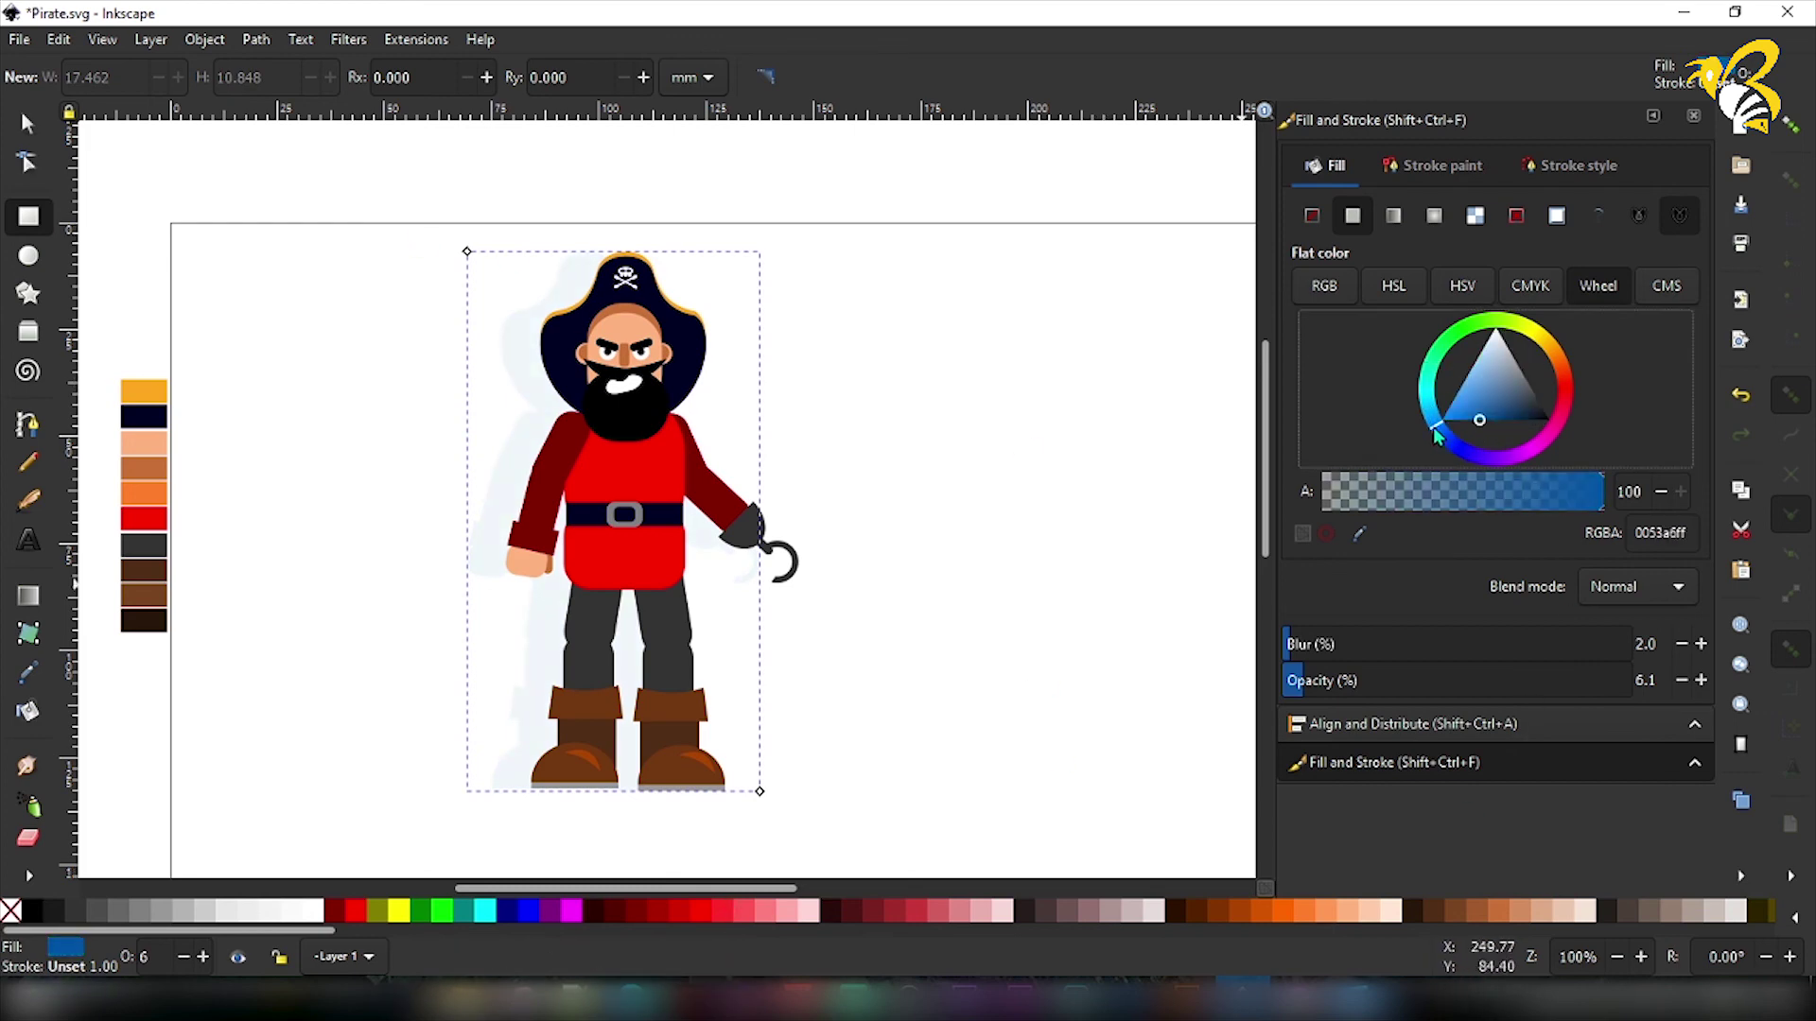
pyautogui.click(1492, 367)
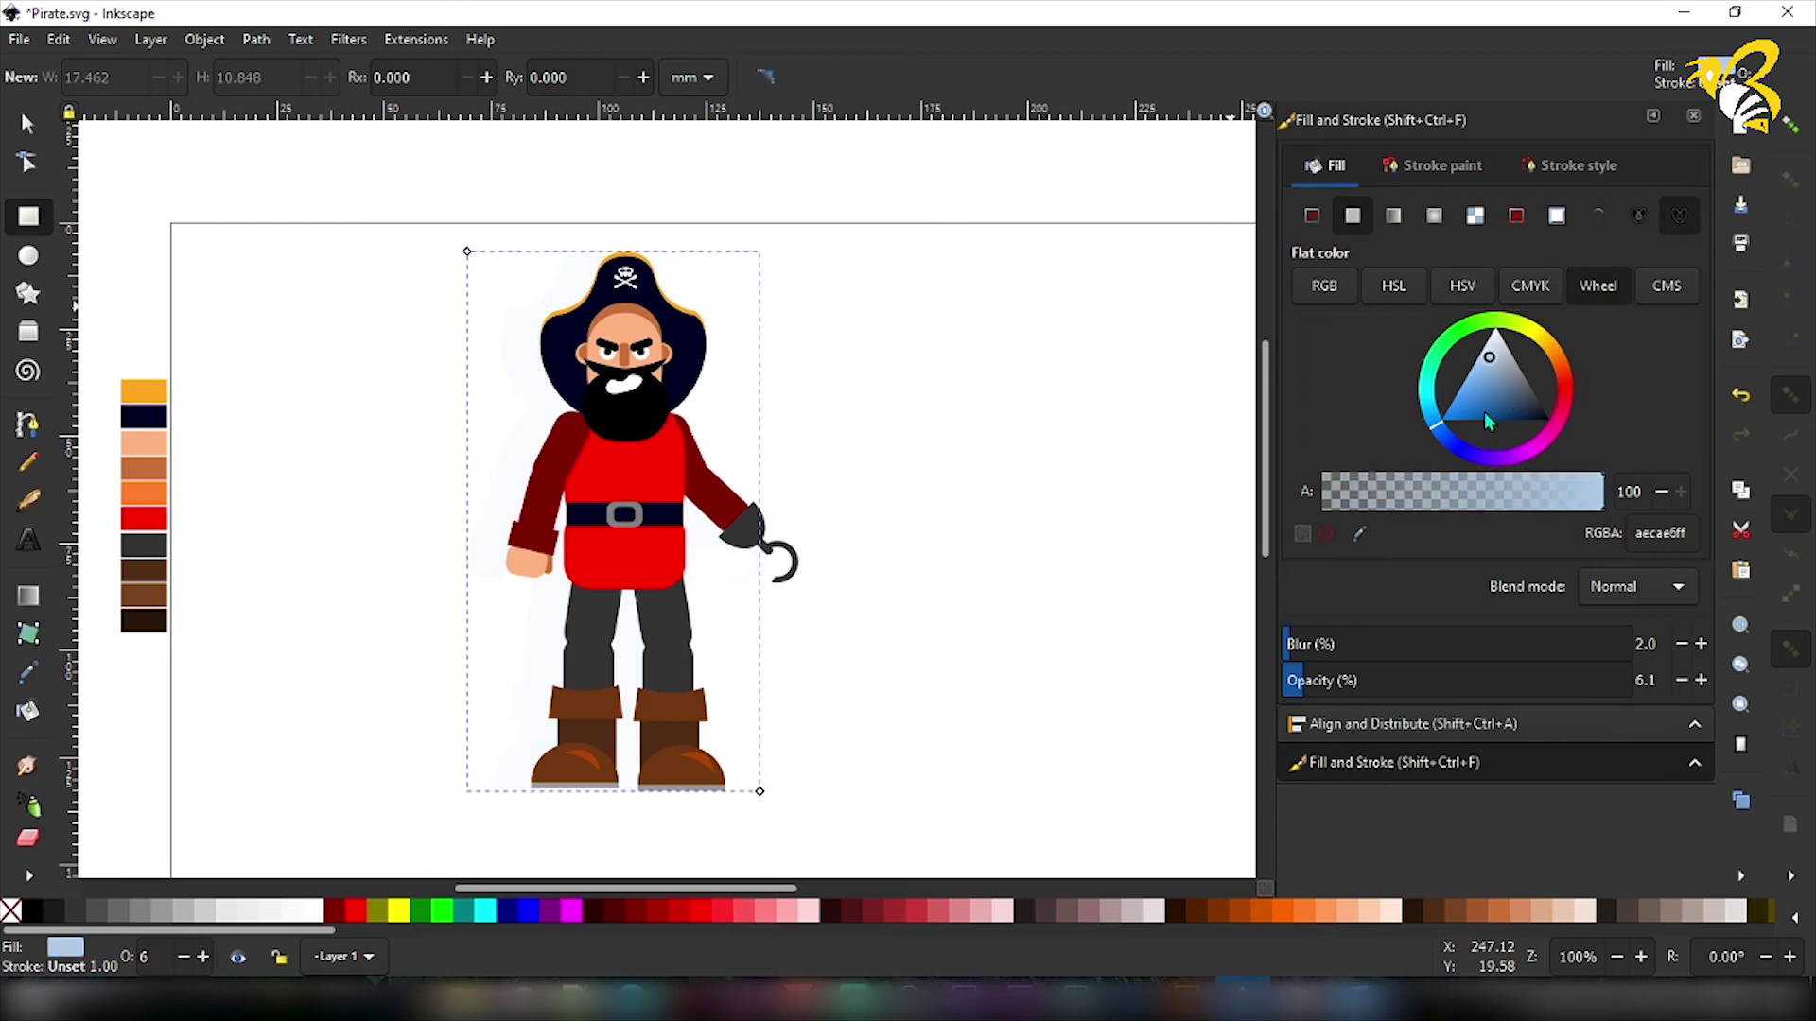
pyautogui.moveTo(1488, 396); pyautogui.dragTo(1482, 388)
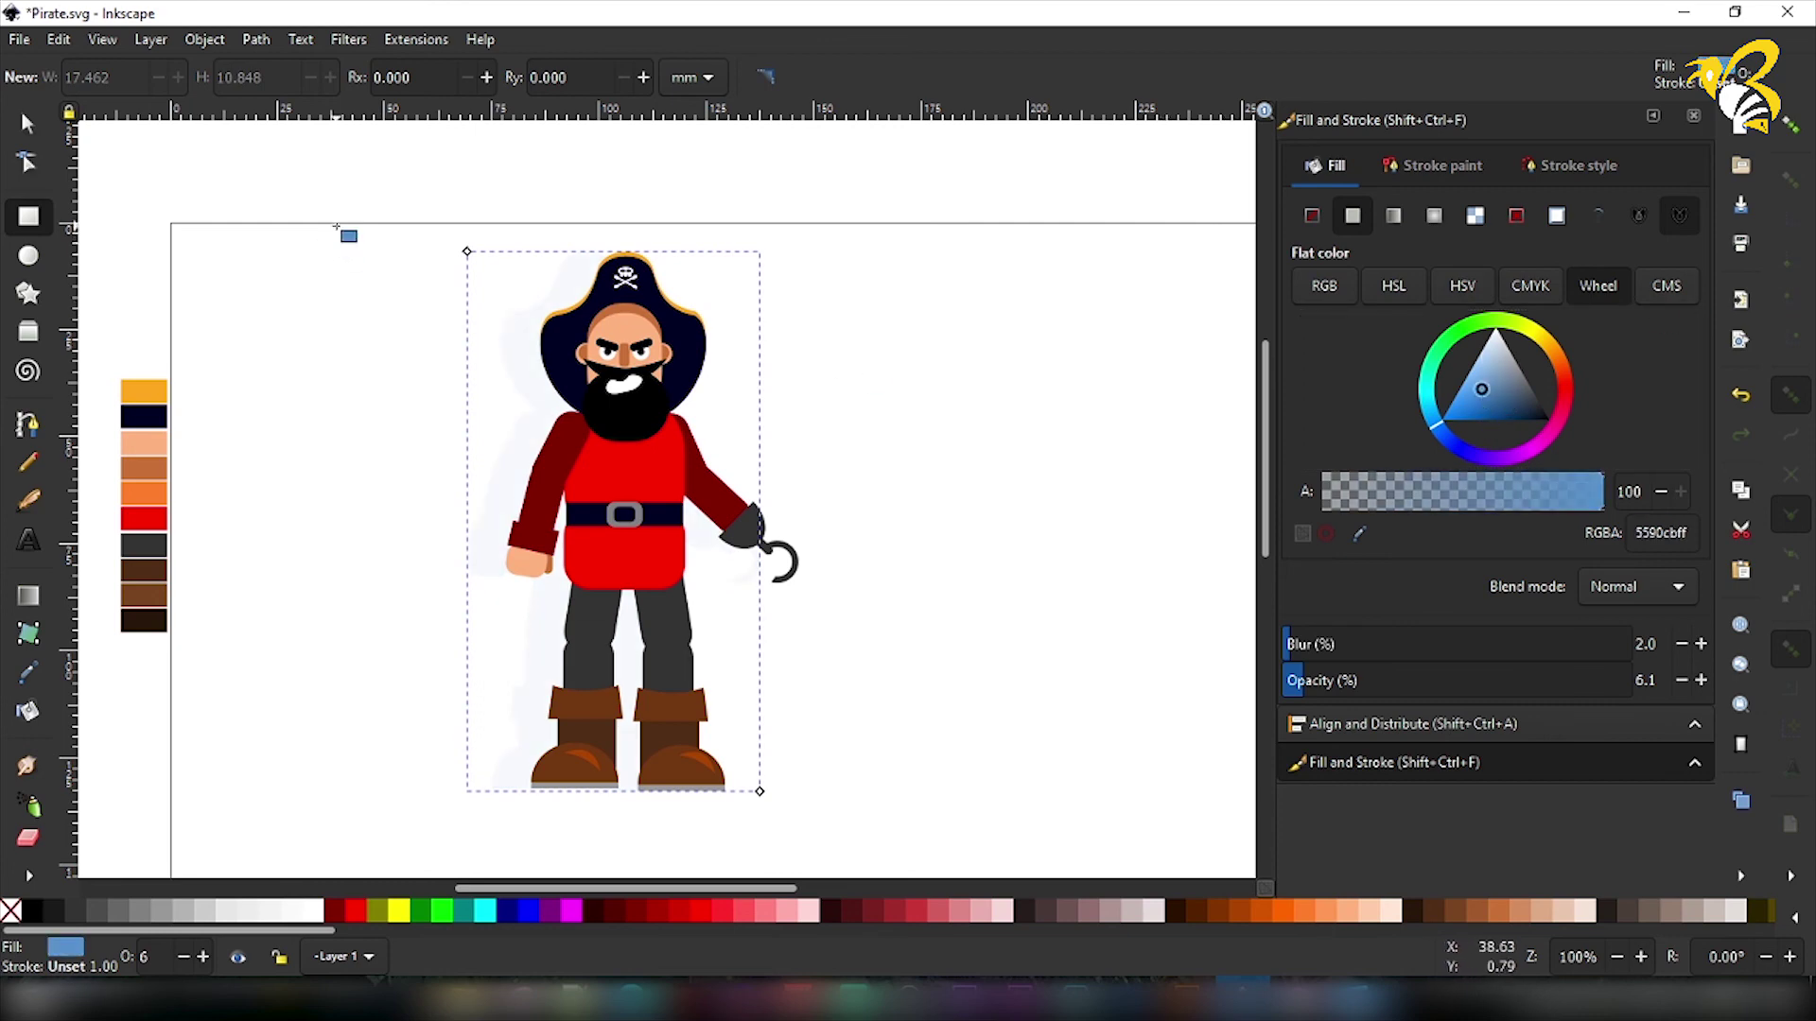
pyautogui.moveTo(320, 230); pyautogui.dragTo(1037, 837)
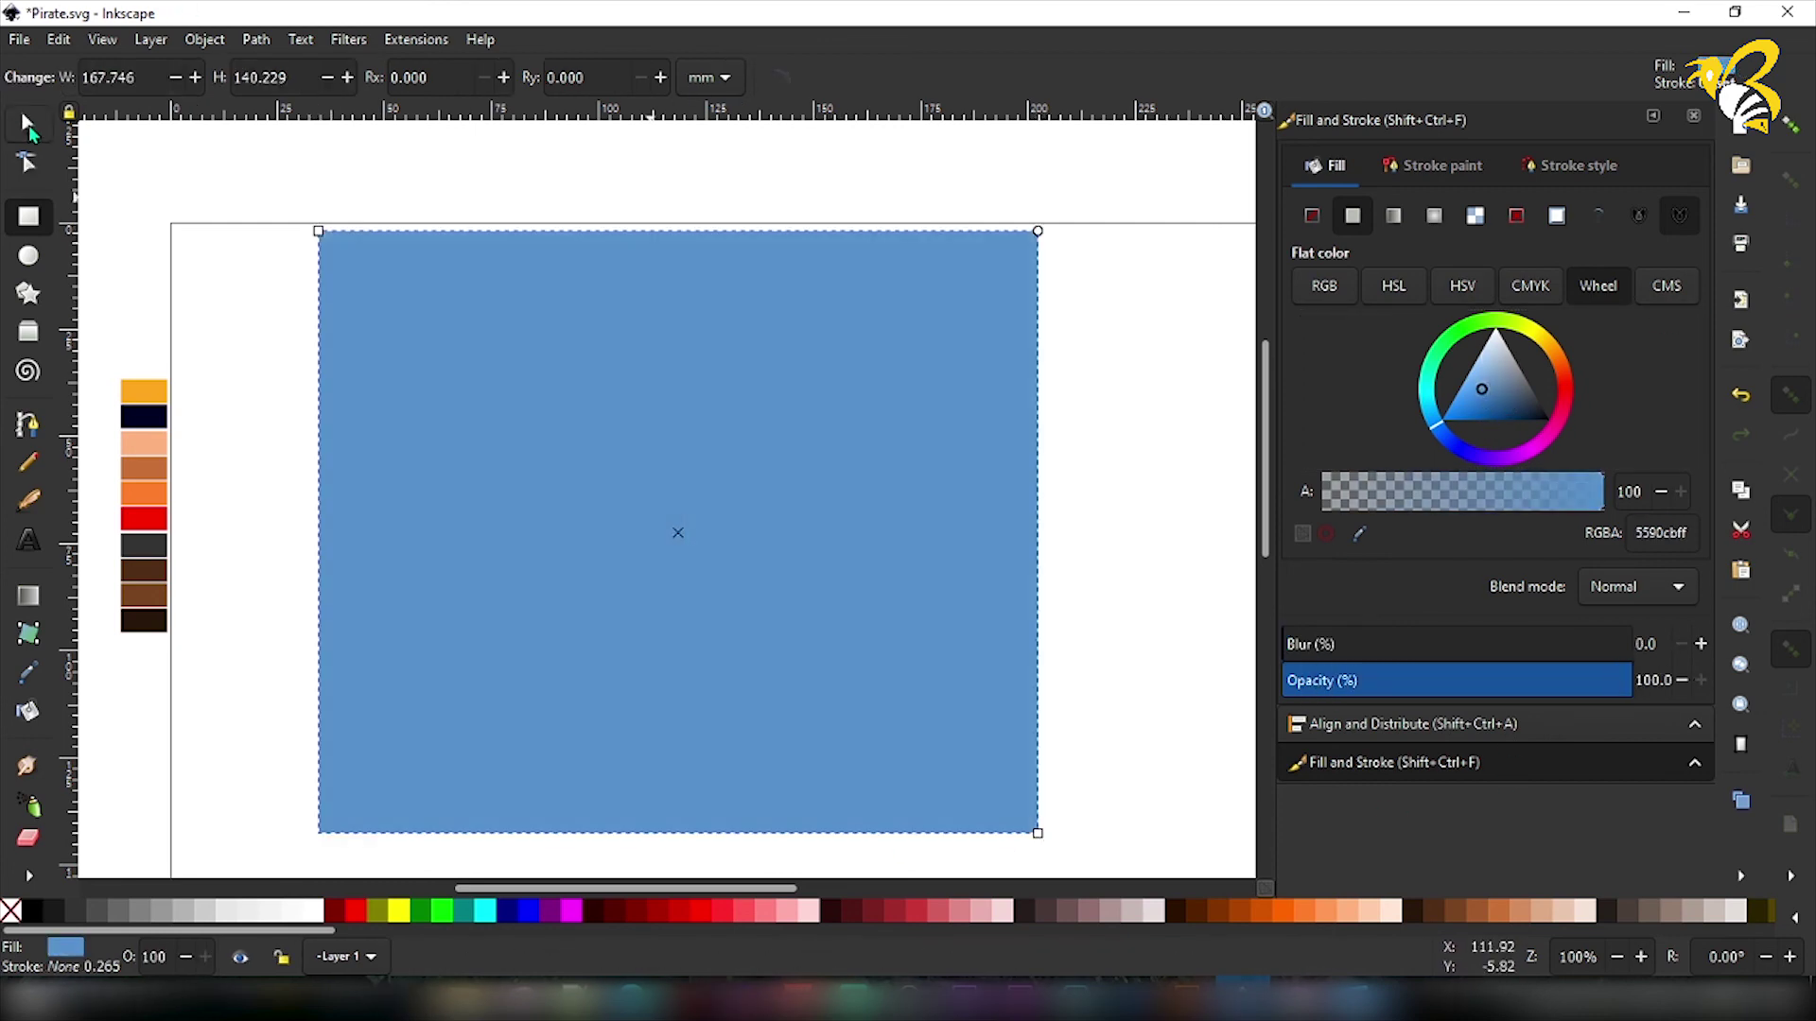
pyautogui.press('s')
# Raise the shadow's opacity to 24.5% and fill it black, moving the background aside to reach it.
pyautogui.click(528, 422)
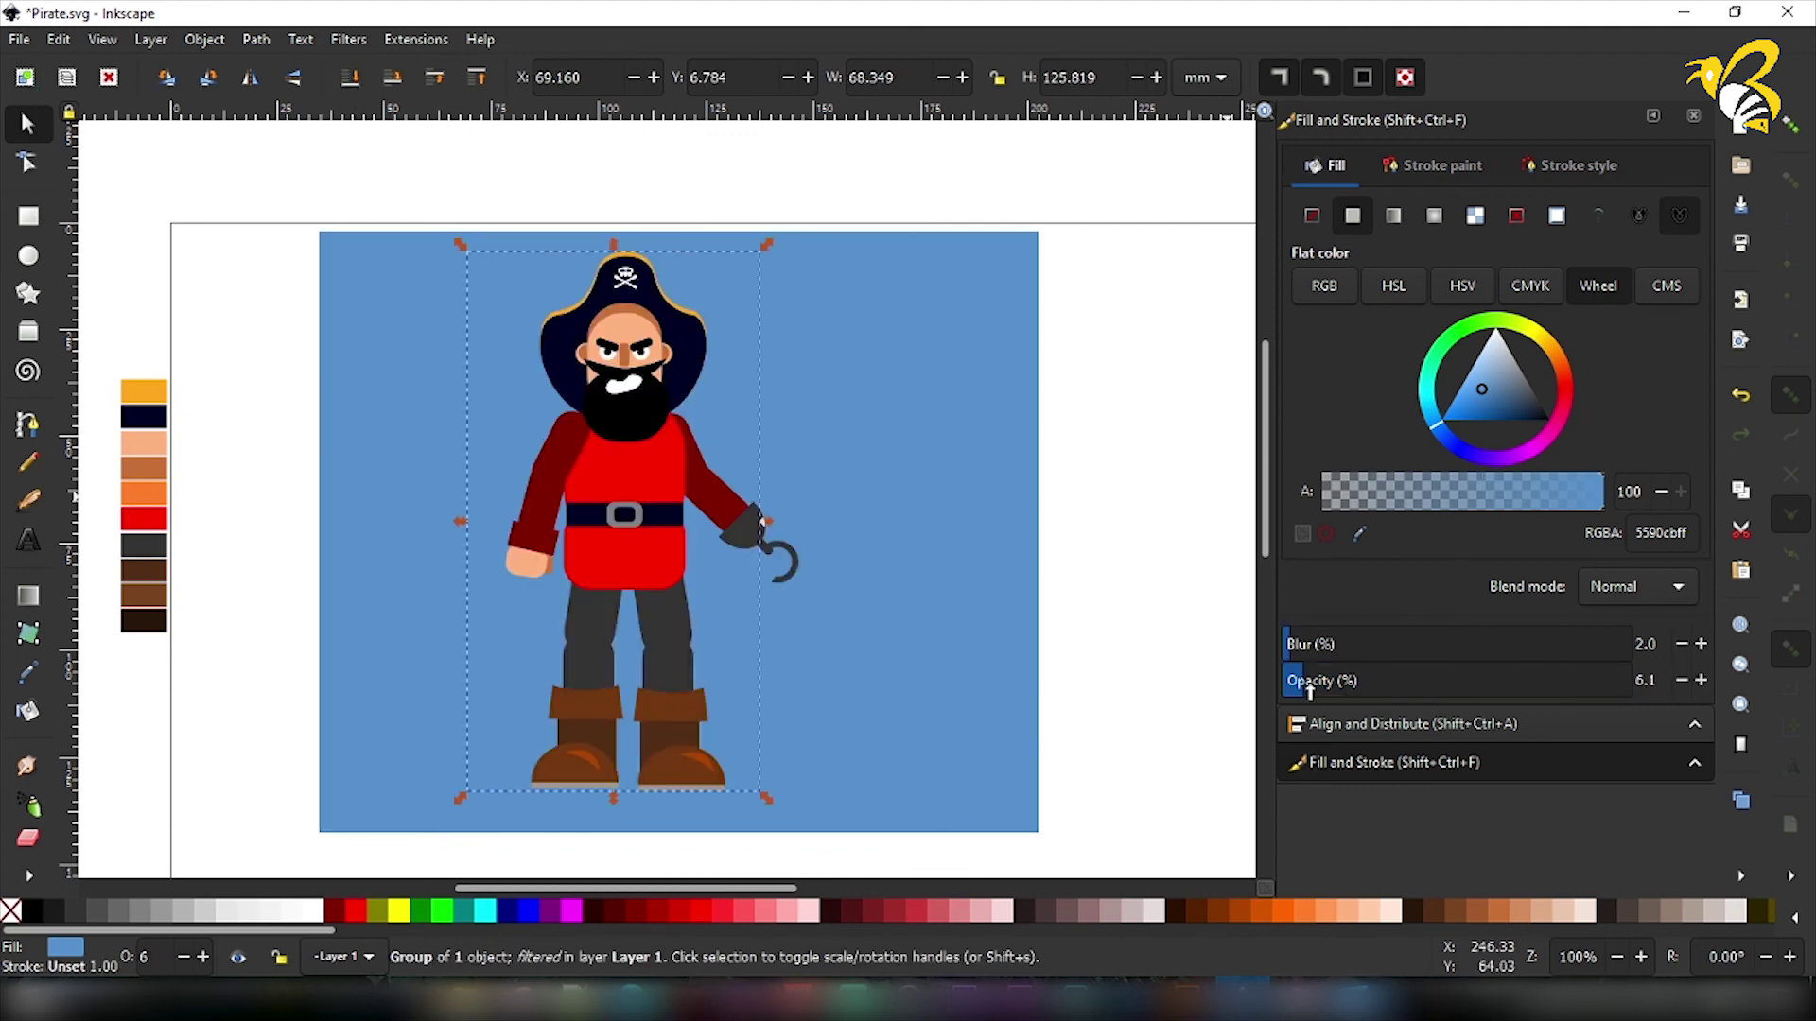
pyautogui.moveTo(1310, 690); pyautogui.dragTo(1367, 682)
pyautogui.click(917, 353)
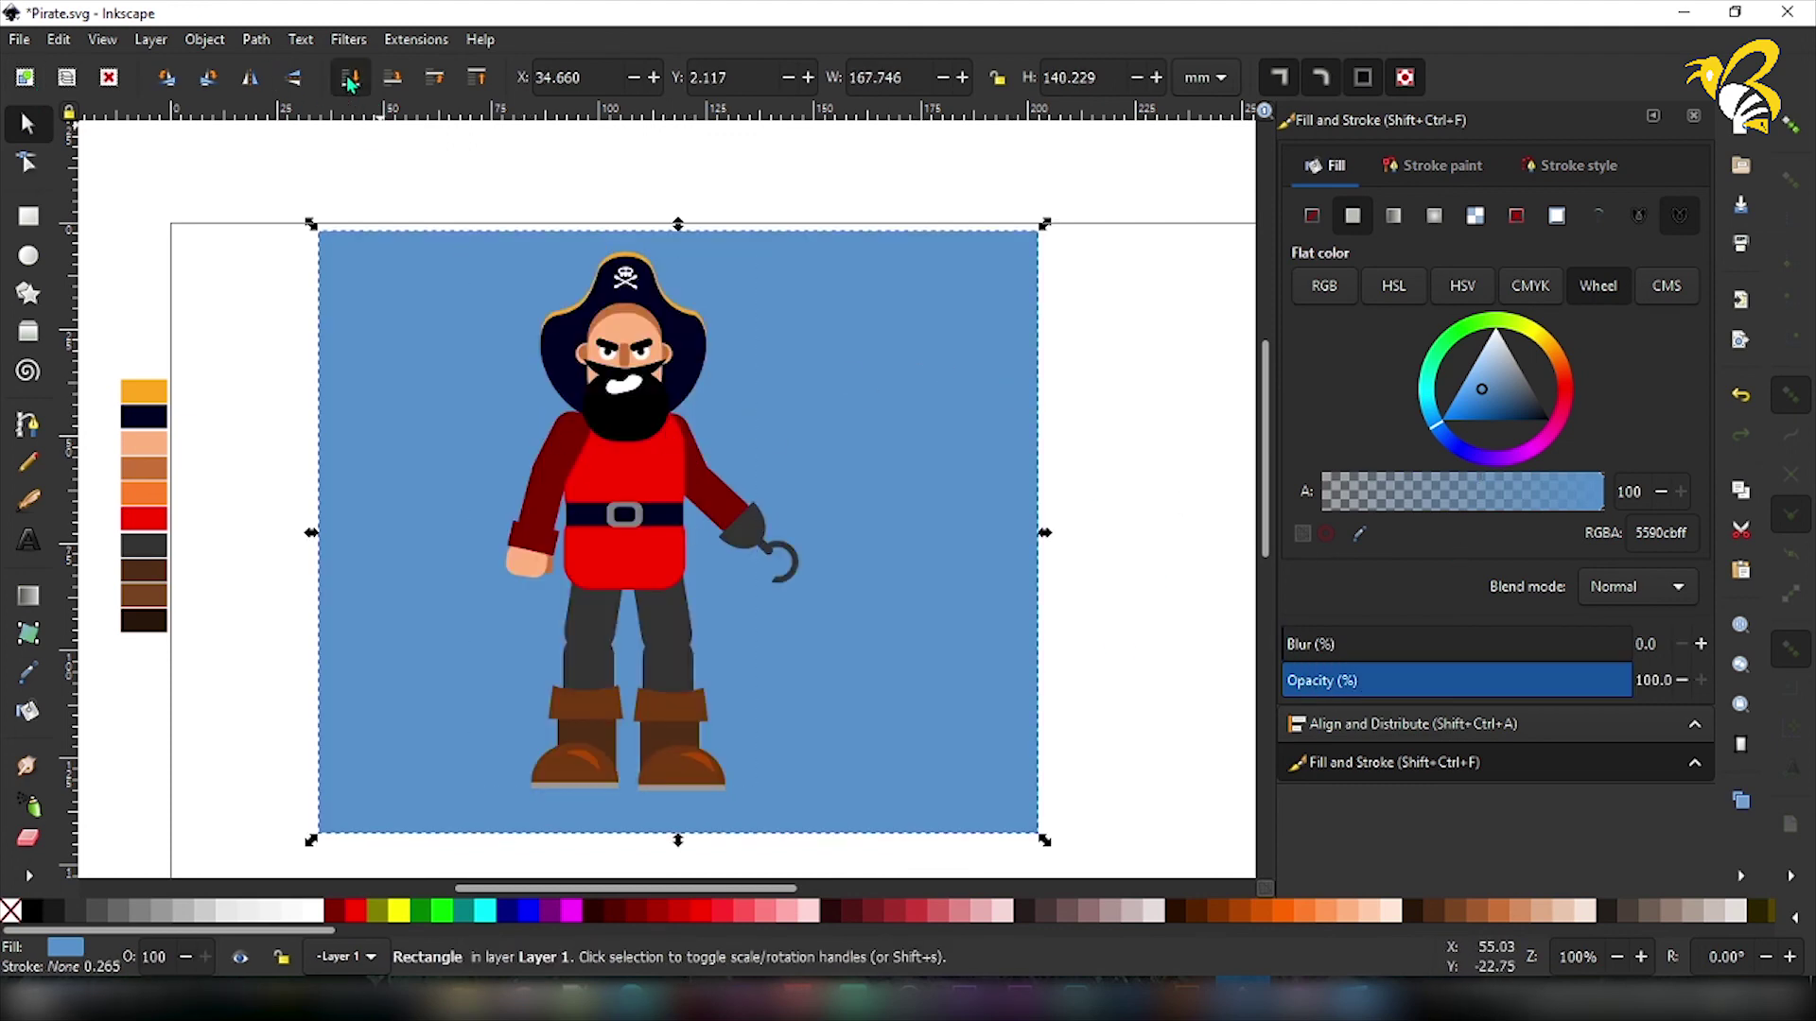
pyautogui.moveTo(397, 464); pyautogui.dragTo(387, 183)
pyautogui.click(539, 656)
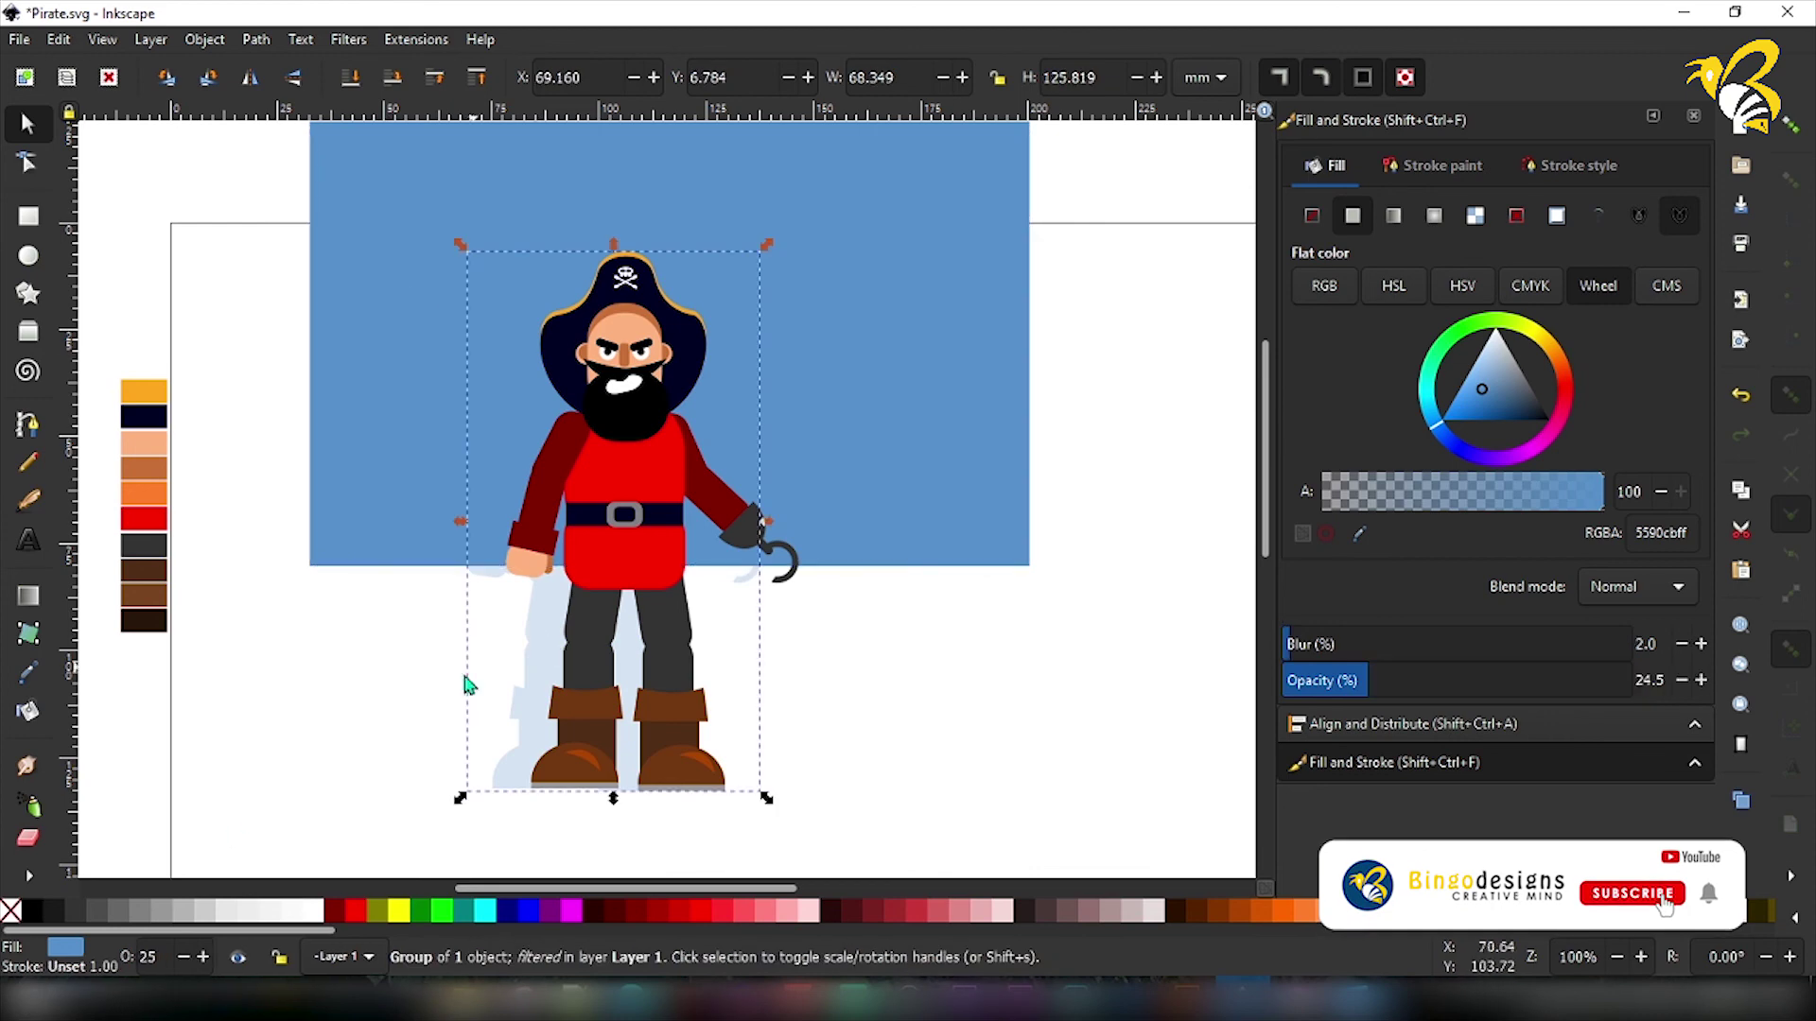
pyautogui.click(33, 911)
# Move the blue background back behind the pirate and extend its upper edge above the hat.
pyautogui.moveTo(372, 306); pyautogui.dragTo(303, 575)
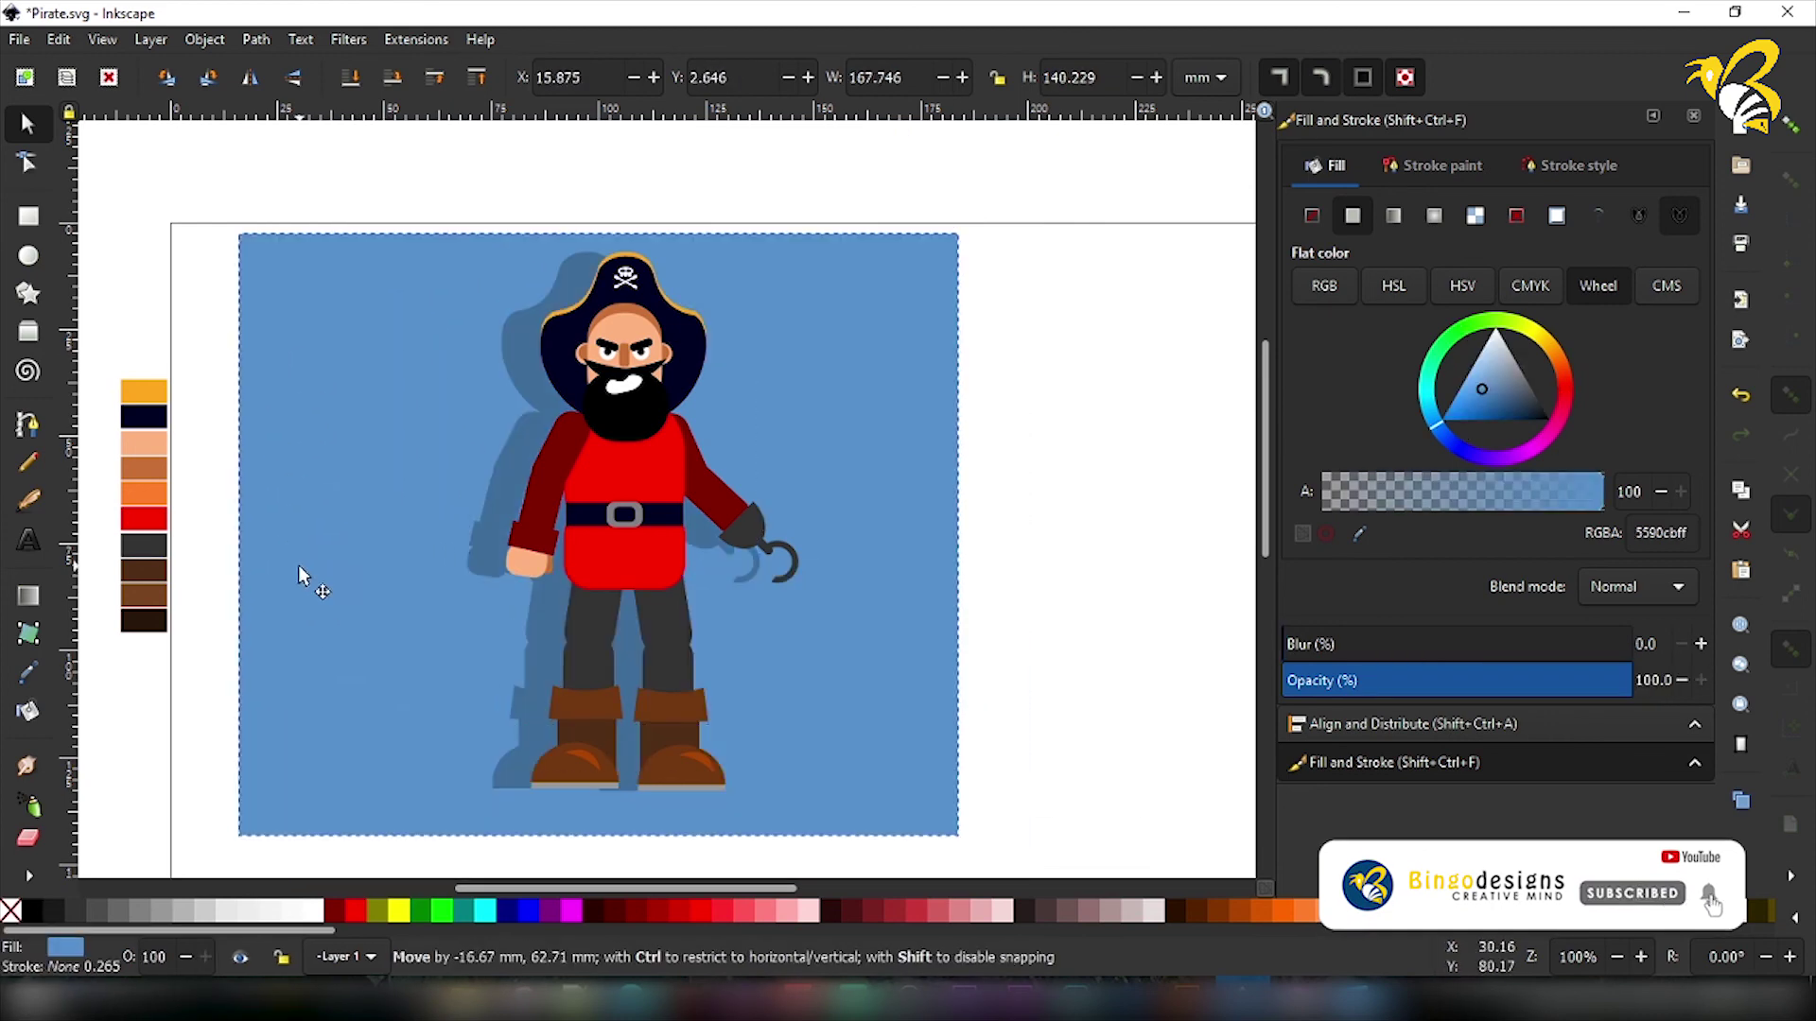
pyautogui.moveTo(596, 219); pyautogui.dragTo(596, 138)
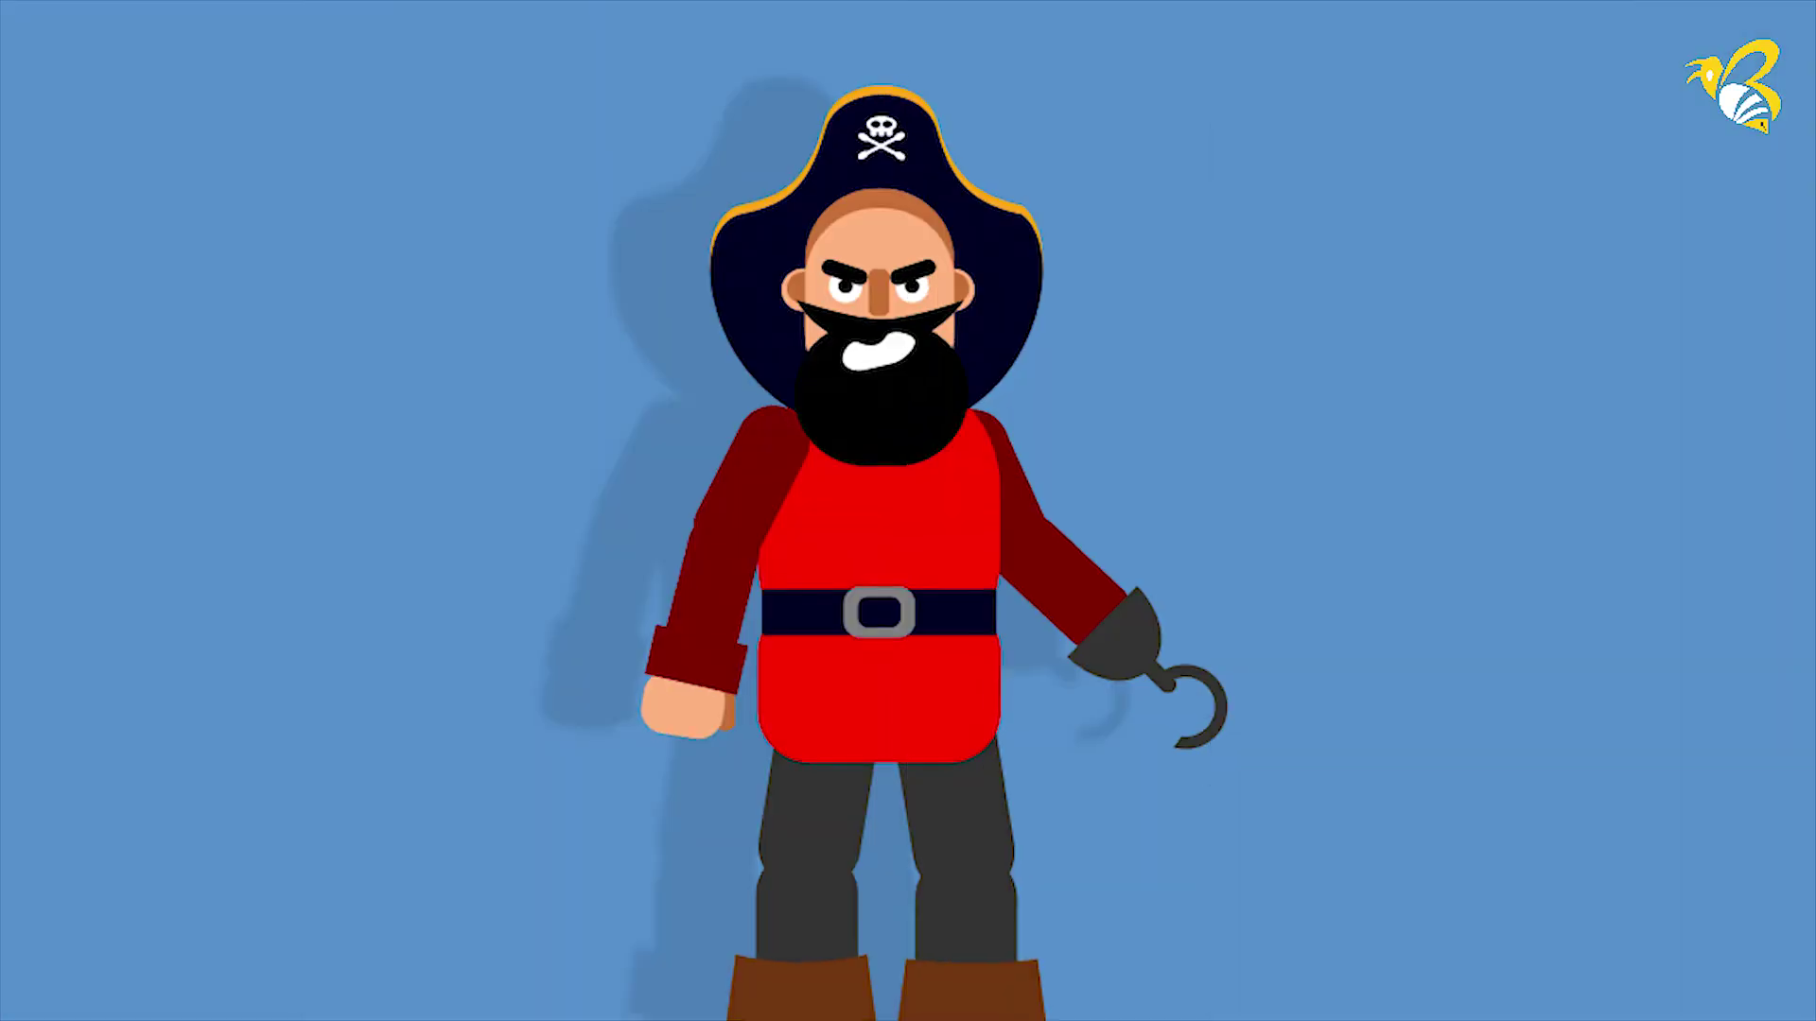